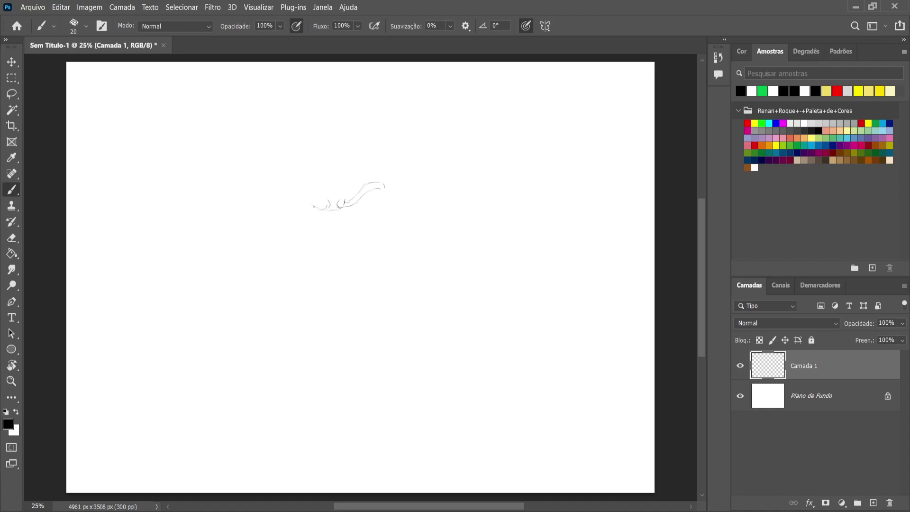
# Sketch the character's arched angry eyebrows and a broad nose with flared nostrils below them
pyautogui.moveTo(310, 202); pyautogui.dragTo(297, 194)
pyautogui.moveTo(297, 185); pyautogui.dragTo(293, 183)
pyautogui.moveTo(369, 183); pyautogui.dragTo(388, 189)
pyautogui.moveTo(339, 235); pyautogui.dragTo(329, 237)
pyautogui.moveTo(346, 230); pyautogui.dragTo(337, 239)
# Outline a wide snarling mouth under the nose and fill it with clenched upper and lower teeth
pyautogui.moveTo(310, 239); pyautogui.dragTo(328, 243)
pyautogui.moveTo(364, 238); pyautogui.dragTo(353, 270)
pyautogui.moveTo(308, 237)
pyautogui.mouseDown()
pyautogui.moveTo(301, 244)
pyautogui.moveTo(317, 287)
pyautogui.mouseUp()
pyautogui.moveTo(364, 254); pyautogui.dragTo(355, 273)
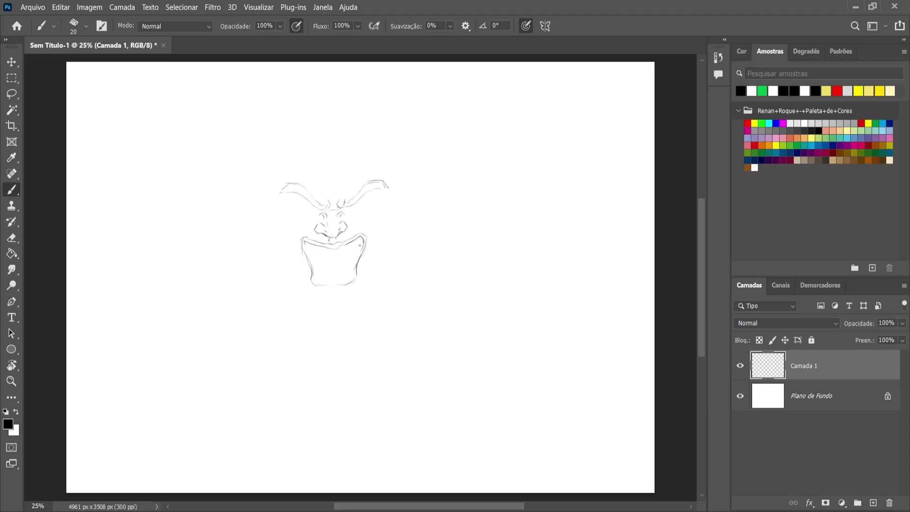
pyautogui.moveTo(306, 242)
pyautogui.mouseDown()
pyautogui.moveTo(318, 280)
pyautogui.moveTo(347, 277)
pyautogui.moveTo(359, 254)
pyautogui.mouseUp()
pyautogui.moveTo(347, 259)
pyautogui.mouseDown()
pyautogui.moveTo(346, 269)
pyautogui.moveTo(338, 249)
pyautogui.mouseUp()
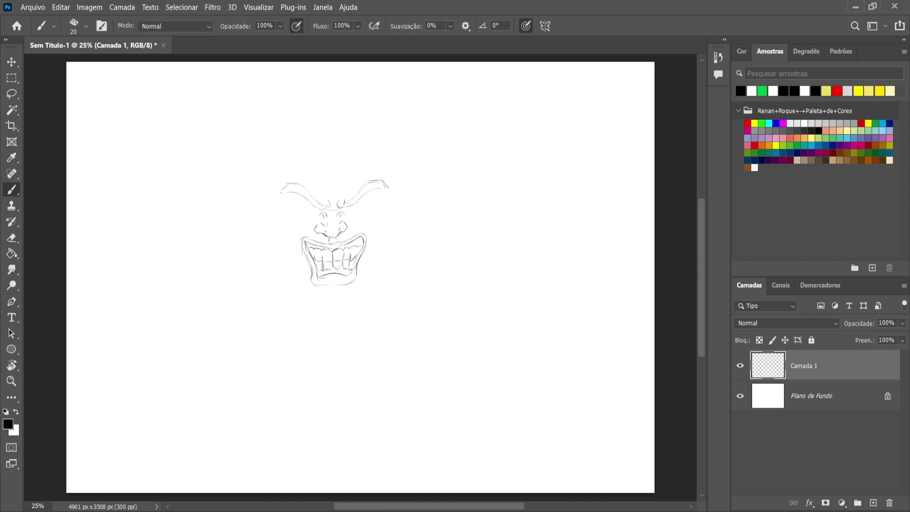
pyautogui.moveTo(318, 265); pyautogui.dragTo(314, 275)
# Mark both corners of the chin and sketch the narrowed eyes beneath the brows
pyautogui.moveTo(302, 285); pyautogui.dragTo(311, 292)
pyautogui.moveTo(363, 274); pyautogui.dragTo(362, 289)
pyautogui.moveTo(293, 203); pyautogui.dragTo(295, 204)
pyautogui.moveTo(360, 201); pyautogui.dragTo(370, 202)
# Draw the temples and the outer cheek and jaw contours on both sides of the face, with creases beside the eyes
pyautogui.moveTo(384, 168); pyautogui.dragTo(386, 179)
pyautogui.moveTo(272, 201); pyautogui.dragTo(271, 215)
pyautogui.moveTo(272, 195); pyautogui.dragTo(283, 236)
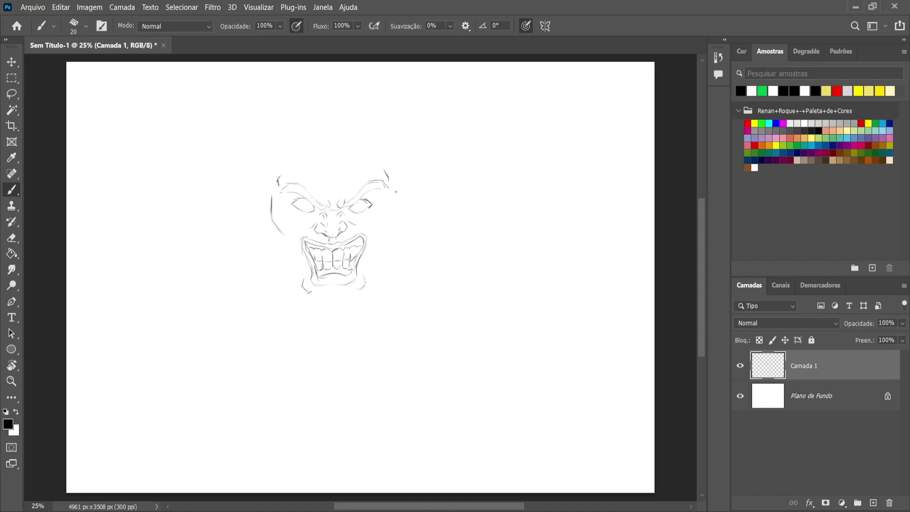
pyautogui.moveTo(395, 213); pyautogui.dragTo(378, 240)
pyautogui.moveTo(384, 193); pyautogui.dragTo(375, 200)
pyautogui.moveTo(279, 229); pyautogui.dragTo(288, 248)
pyautogui.moveTo(385, 230); pyautogui.dragTo(379, 243)
pyautogui.moveTo(277, 227); pyautogui.dragTo(284, 262)
pyautogui.moveTo(391, 226); pyautogui.dragTo(393, 261)
# Sketch jagged moustache tufts beside the nose and run their hair down both sides of the mouth
pyautogui.moveTo(297, 223); pyautogui.dragTo(298, 233)
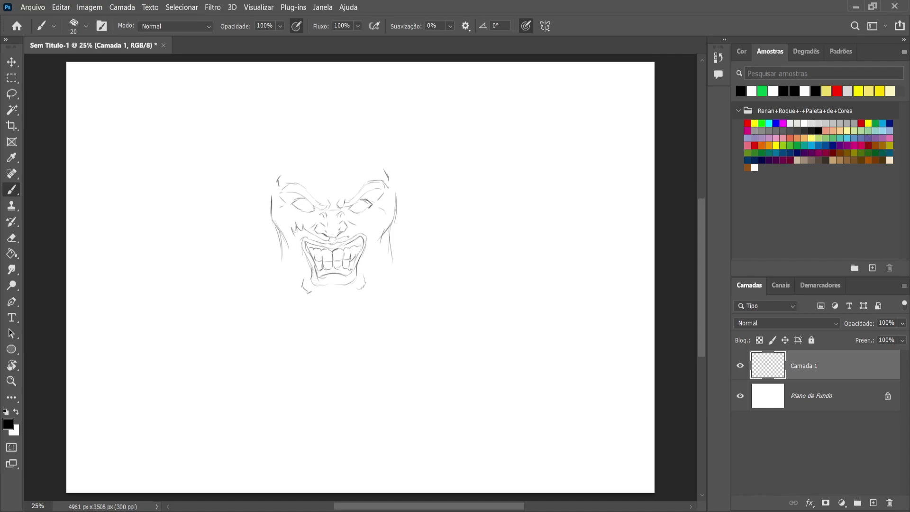
pyautogui.moveTo(359, 227); pyautogui.dragTo(367, 228)
pyautogui.moveTo(296, 237); pyautogui.dragTo(299, 270)
pyautogui.moveTo(370, 232); pyautogui.dragTo(368, 271)
pyautogui.moveTo(303, 273); pyautogui.dragTo(305, 284)
pyautogui.moveTo(367, 255); pyautogui.dragTo(364, 278)
# Draw the curved chin line under the lower lip and add pointed beard tufts around it
pyautogui.moveTo(322, 293); pyautogui.dragTo(341, 293)
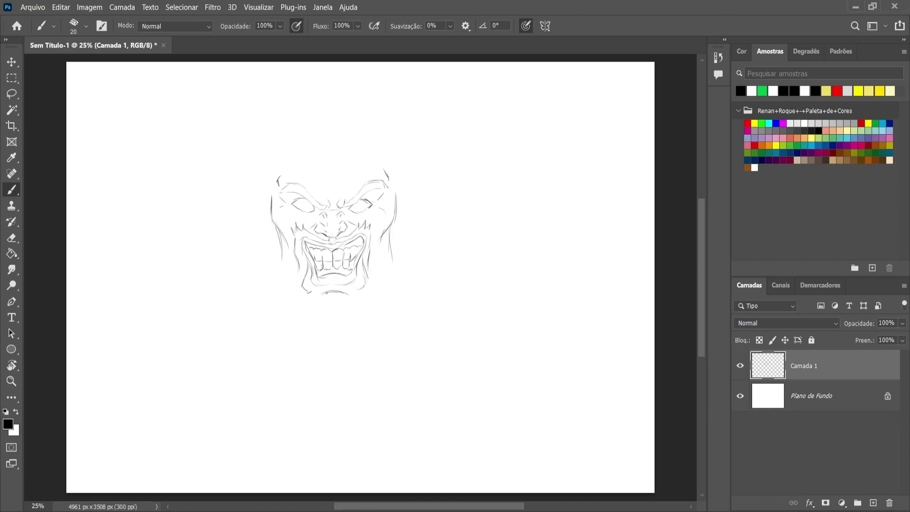
pyautogui.moveTo(325, 296); pyautogui.dragTo(315, 306)
pyautogui.moveTo(296, 293)
pyautogui.mouseDown()
pyautogui.moveTo(297, 268)
pyautogui.moveTo(351, 304)
pyautogui.moveTo(372, 287)
pyautogui.mouseUp()
# Add frown lines and raised ridges above the eyebrows, and draw the sides of the skull up from the temples
pyautogui.moveTo(342, 182); pyautogui.dragTo(334, 200)
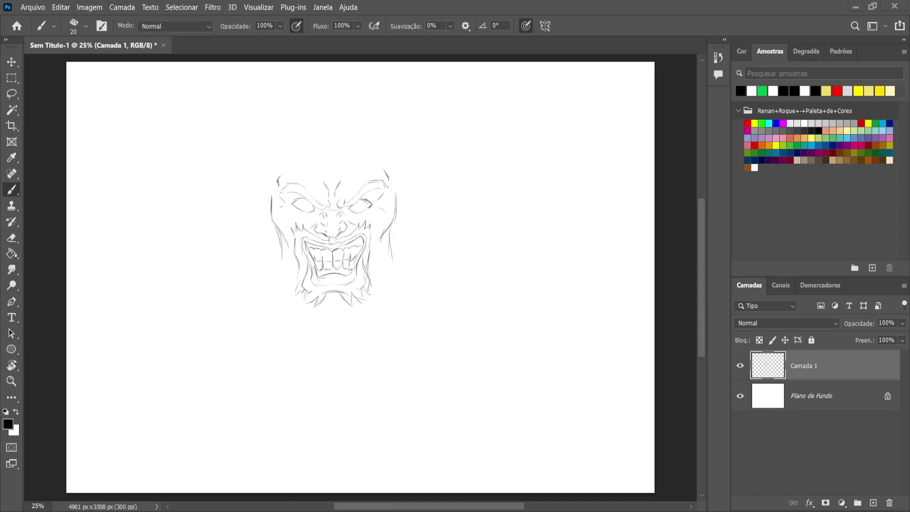
pyautogui.moveTo(287, 166)
pyautogui.mouseDown()
pyautogui.moveTo(322, 172)
pyautogui.moveTo(375, 159)
pyautogui.mouseUp()
pyautogui.moveTo(280, 160); pyautogui.dragTo(285, 149)
pyautogui.moveTo(271, 193)
pyautogui.mouseDown()
pyautogui.moveTo(271, 149)
pyautogui.moveTo(270, 164)
pyautogui.moveTo(284, 123)
pyautogui.moveTo(273, 153)
pyautogui.moveTo(287, 121)
pyautogui.mouseUp()
pyautogui.moveTo(375, 116); pyautogui.dragTo(399, 189)
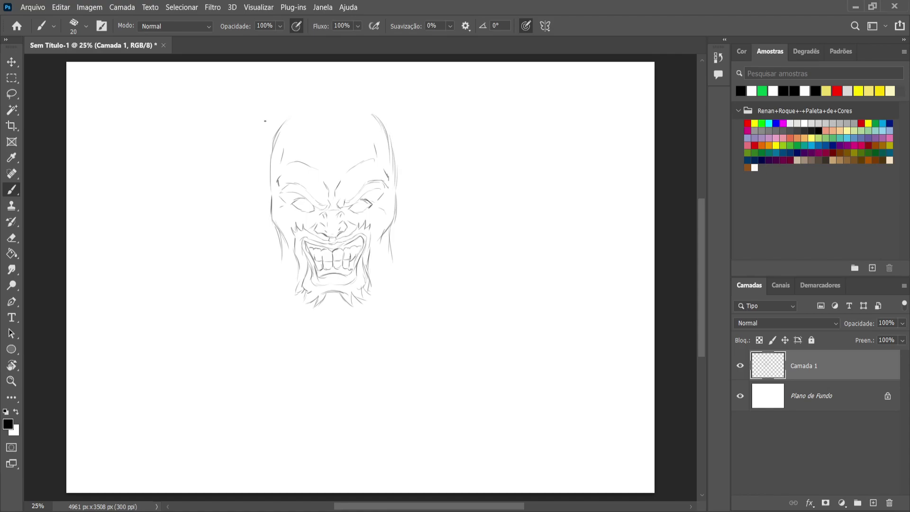
pyautogui.moveTo(287, 119); pyautogui.dragTo(269, 150)
# Fill the jaw sides with beard hair strokes and start the outer beard edge beside the left cheek
pyautogui.moveTo(285, 247); pyautogui.dragTo(292, 284)
pyautogui.moveTo(382, 239)
pyautogui.mouseDown()
pyautogui.moveTo(386, 259)
pyautogui.moveTo(371, 276)
pyautogui.mouseUp()
pyautogui.moveTo(254, 212)
pyautogui.mouseDown()
pyautogui.moveTo(267, 196)
pyautogui.moveTo(261, 219)
pyautogui.mouseUp()
pyautogui.moveTo(258, 222)
pyautogui.mouseDown()
pyautogui.moveTo(264, 212)
pyautogui.moveTo(262, 232)
pyautogui.mouseUp()
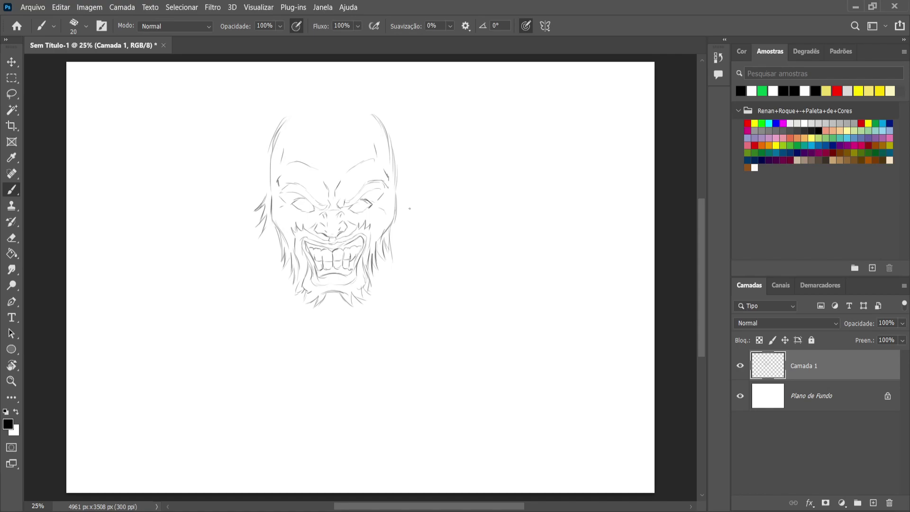
# Outline the full beard with spiky hair tufts down both sides and around the bottom below the chin
pyautogui.moveTo(401, 191); pyautogui.dragTo(409, 227)
pyautogui.moveTo(266, 233); pyautogui.dragTo(246, 258)
pyautogui.moveTo(244, 262)
pyautogui.mouseDown()
pyautogui.moveTo(259, 259)
pyautogui.moveTo(259, 296)
pyautogui.mouseUp()
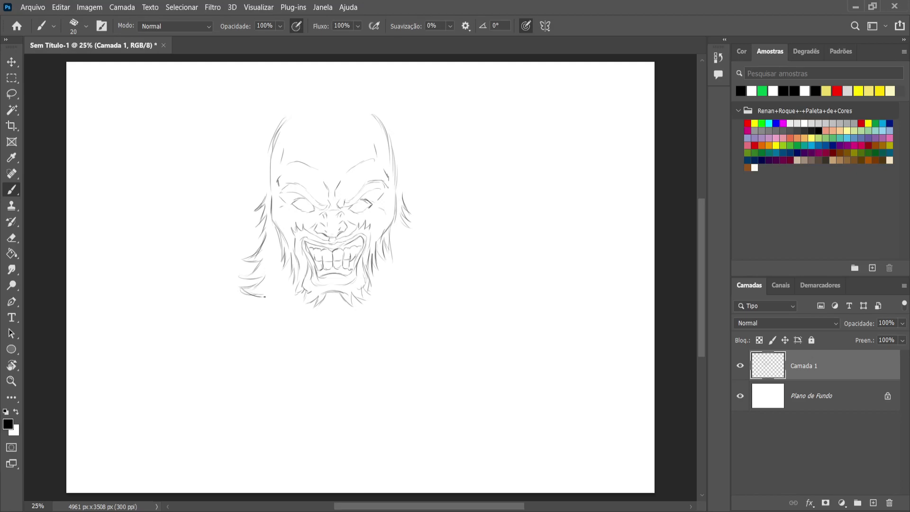
pyautogui.moveTo(404, 227)
pyautogui.mouseDown()
pyautogui.moveTo(421, 244)
pyautogui.moveTo(410, 255)
pyautogui.moveTo(423, 260)
pyautogui.moveTo(404, 261)
pyautogui.moveTo(406, 284)
pyautogui.mouseUp()
pyautogui.moveTo(317, 346)
pyautogui.mouseDown()
pyautogui.moveTo(278, 337)
pyautogui.moveTo(292, 324)
pyautogui.moveTo(251, 314)
pyautogui.moveTo(272, 306)
pyautogui.moveTo(248, 304)
pyautogui.mouseUp()
pyautogui.moveTo(341, 340); pyautogui.dragTo(368, 343)
pyautogui.moveTo(359, 334)
pyautogui.mouseDown()
pyautogui.moveTo(384, 339)
pyautogui.moveTo(404, 323)
pyautogui.moveTo(390, 322)
pyautogui.moveTo(398, 314)
pyautogui.moveTo(419, 304)
pyautogui.moveTo(397, 310)
pyautogui.mouseUp()
pyautogui.moveTo(405, 306)
pyautogui.mouseDown()
pyautogui.moveTo(393, 303)
pyautogui.moveTo(403, 297)
pyautogui.mouseUp()
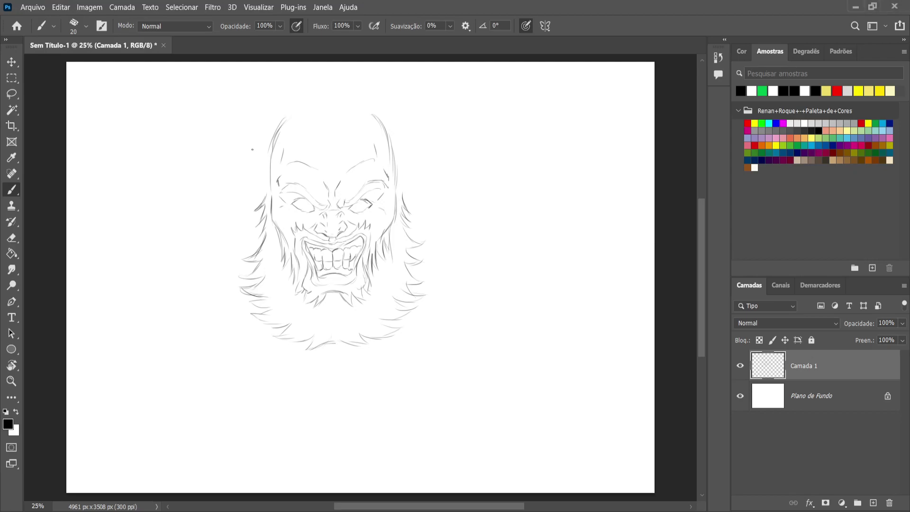
# Sketch both ears at the sides of the head with their inner folds
pyautogui.moveTo(269, 168); pyautogui.dragTo(260, 199)
pyautogui.moveTo(396, 166); pyautogui.dragTo(398, 176)
pyautogui.moveTo(399, 173)
pyautogui.mouseDown()
pyautogui.moveTo(414, 165)
pyautogui.moveTo(407, 215)
pyautogui.mouseUp()
pyautogui.moveTo(251, 170); pyautogui.dragTo(261, 217)
pyautogui.moveTo(253, 177); pyautogui.dragTo(255, 188)
pyautogui.moveTo(409, 165)
pyautogui.mouseDown()
pyautogui.moveTo(401, 181)
pyautogui.moveTo(406, 199)
pyautogui.mouseUp()
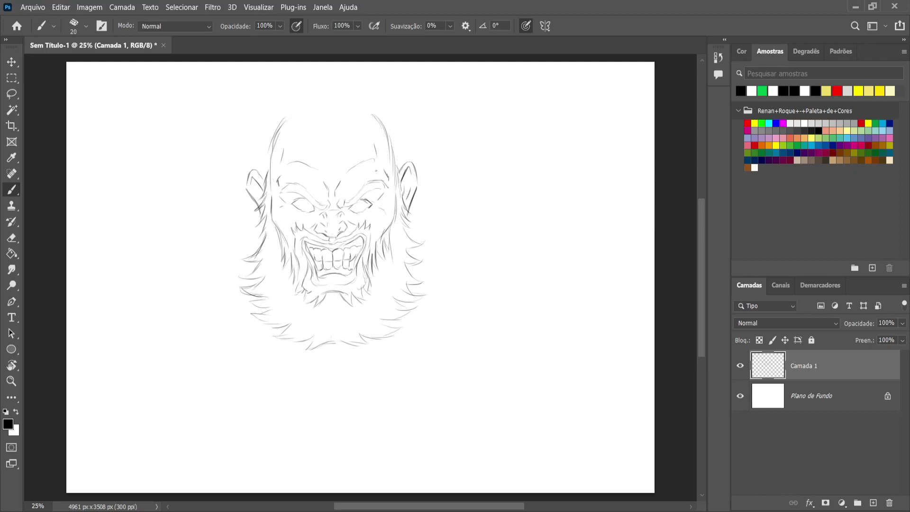
pyautogui.moveTo(258, 188); pyautogui.dragTo(260, 216)
# Refine the sides of the skull, round its top on both sides, and add horizontal wrinkles across the forehead
pyautogui.moveTo(269, 180)
pyautogui.mouseDown()
pyautogui.moveTo(271, 140)
pyautogui.moveTo(269, 167)
pyautogui.mouseUp()
pyautogui.moveTo(280, 118)
pyautogui.mouseDown()
pyautogui.moveTo(272, 136)
pyautogui.moveTo(294, 110)
pyautogui.mouseUp()
pyautogui.moveTo(369, 105)
pyautogui.mouseDown()
pyautogui.moveTo(390, 132)
pyautogui.moveTo(394, 161)
pyautogui.mouseUp()
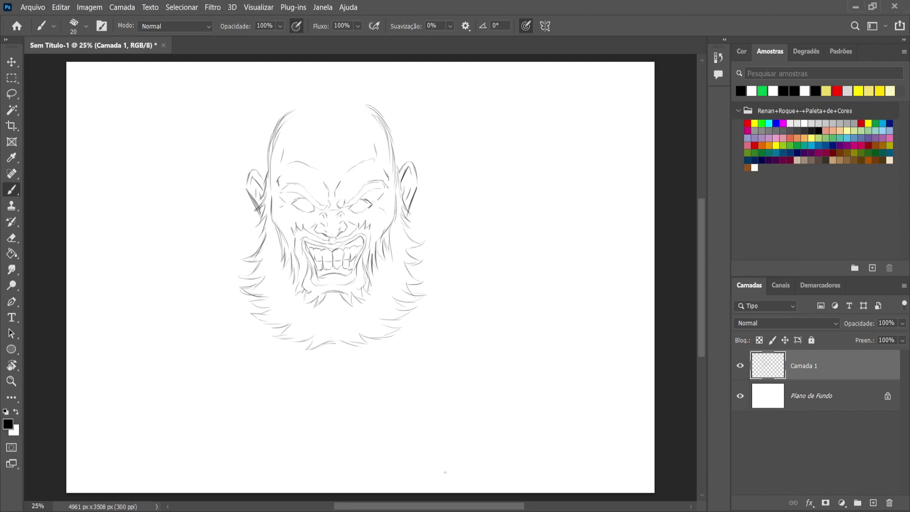
pyautogui.moveTo(313, 155); pyautogui.dragTo(354, 161)
pyautogui.moveTo(282, 117); pyautogui.dragTo(308, 101)
pyautogui.moveTo(372, 109); pyautogui.dragTo(353, 102)
# Draw a tied-up topknot on top of the bald head, with a jagged hairline and inner hair strands
pyautogui.moveTo(308, 103); pyautogui.dragTo(313, 124)
pyautogui.moveTo(349, 100); pyautogui.dragTo(344, 127)
pyautogui.moveTo(332, 125); pyautogui.dragTo(339, 118)
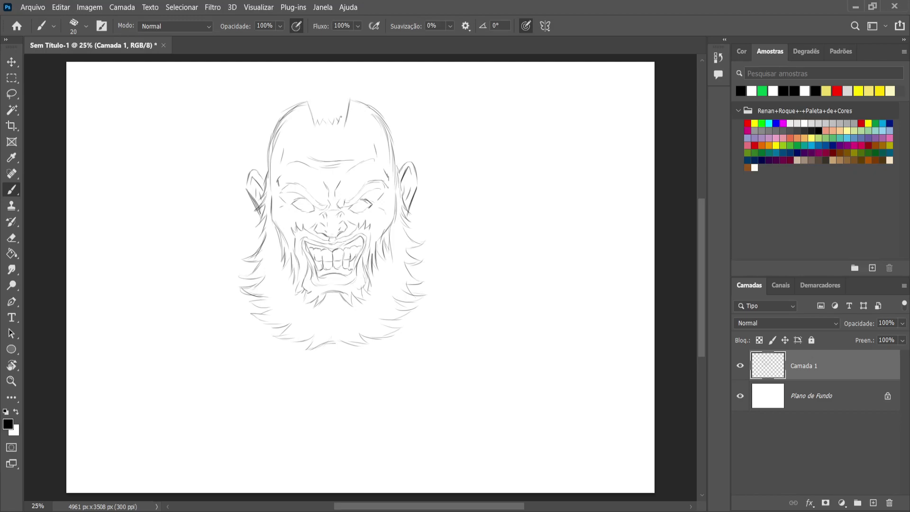
pyautogui.moveTo(308, 103); pyautogui.dragTo(313, 122)
pyautogui.moveTo(312, 86); pyautogui.dragTo(308, 98)
pyautogui.moveTo(344, 76); pyautogui.dragTo(348, 125)
pyautogui.moveTo(307, 101); pyautogui.dragTo(314, 124)
pyautogui.moveTo(318, 97); pyautogui.dragTo(313, 121)
pyautogui.moveTo(333, 99)
pyautogui.mouseDown()
pyautogui.moveTo(334, 118)
pyautogui.moveTo(324, 116)
pyautogui.mouseUp()
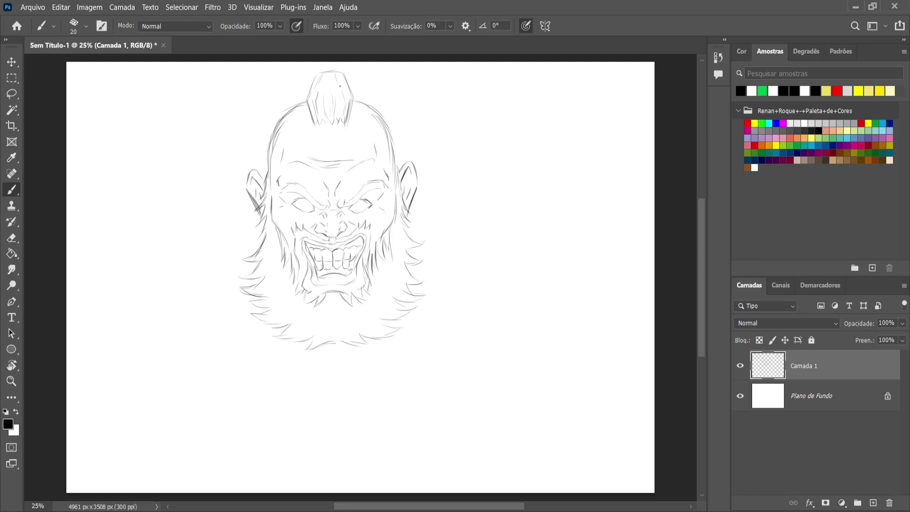
pyautogui.moveTo(317, 99)
pyautogui.mouseDown()
pyautogui.moveTo(337, 72)
pyautogui.moveTo(328, 75)
pyautogui.moveTo(335, 98)
pyautogui.moveTo(327, 77)
pyautogui.moveTo(324, 96)
pyautogui.moveTo(328, 71)
pyautogui.moveTo(347, 94)
pyautogui.moveTo(311, 95)
pyautogui.mouseUp()
# Draw the collarbone lines outward from both sides of the beard and the centre chest line beneath it
pyautogui.moveTo(416, 277); pyautogui.dragTo(436, 272)
pyautogui.moveTo(252, 282); pyautogui.dragTo(203, 269)
pyautogui.moveTo(416, 279); pyautogui.dragTo(465, 270)
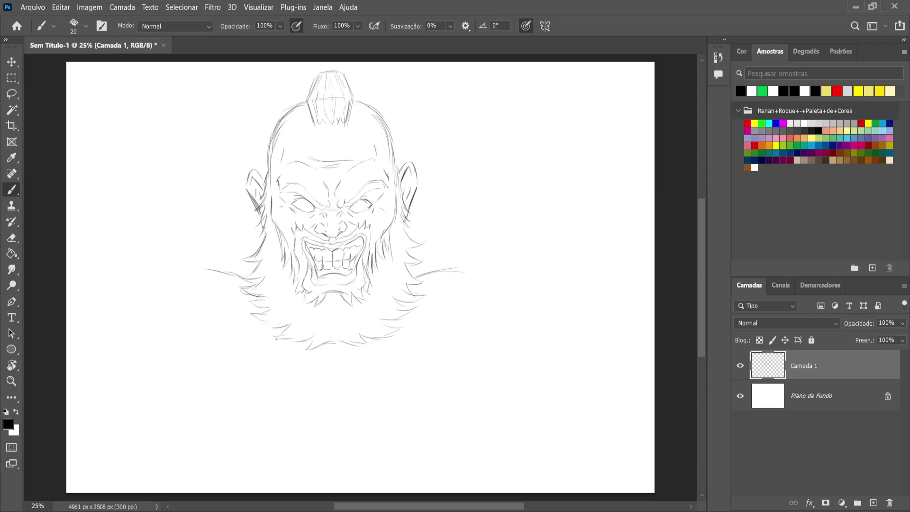
pyautogui.moveTo(336, 351); pyautogui.dragTo(337, 389)
pyautogui.moveTo(342, 342)
pyautogui.mouseDown()
pyautogui.moveTo(365, 344)
pyautogui.moveTo(338, 371)
pyautogui.moveTo(339, 395)
pyautogui.mouseUp()
pyautogui.moveTo(337, 358); pyautogui.dragTo(336, 408)
pyautogui.moveTo(341, 383); pyautogui.dragTo(341, 415)
# Sketch the sloping trapezius muscles from the neck out toward both shoulders
pyautogui.moveTo(238, 197)
pyautogui.mouseDown()
pyautogui.moveTo(197, 209)
pyautogui.moveTo(207, 209)
pyautogui.moveTo(156, 242)
pyautogui.mouseUp()
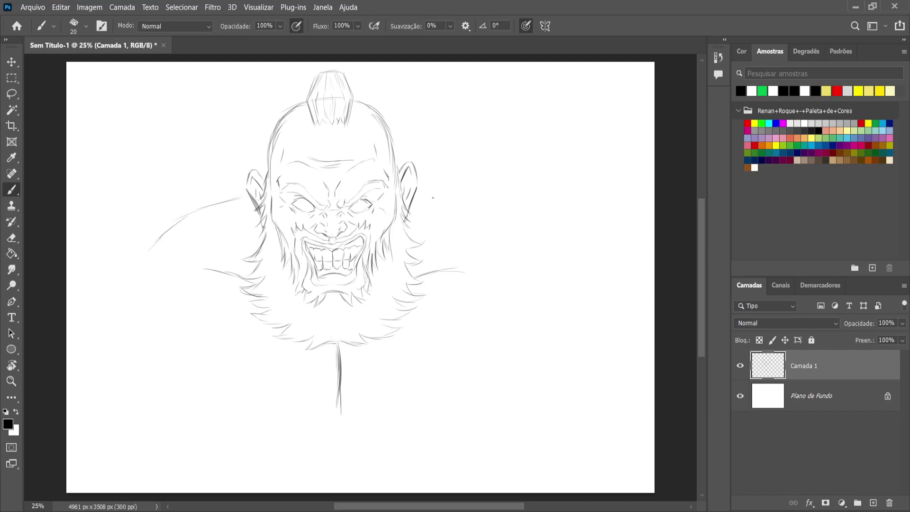
pyautogui.moveTo(420, 195)
pyautogui.mouseDown()
pyautogui.moveTo(473, 219)
pyautogui.moveTo(497, 255)
pyautogui.mouseUp()
pyautogui.moveTo(171, 239)
pyautogui.mouseDown()
pyautogui.moveTo(162, 251)
pyautogui.moveTo(180, 259)
pyautogui.mouseUp()
# Sketch tufts of body hair fanning out from the lower chest line and down both sides of the abdomen
pyautogui.moveTo(338, 403)
pyautogui.mouseDown()
pyautogui.moveTo(319, 384)
pyautogui.moveTo(324, 392)
pyautogui.moveTo(294, 383)
pyautogui.mouseUp()
pyautogui.moveTo(314, 404)
pyautogui.mouseDown()
pyautogui.moveTo(296, 388)
pyautogui.moveTo(352, 388)
pyautogui.moveTo(378, 376)
pyautogui.mouseUp()
pyautogui.moveTo(358, 406); pyautogui.dragTo(375, 393)
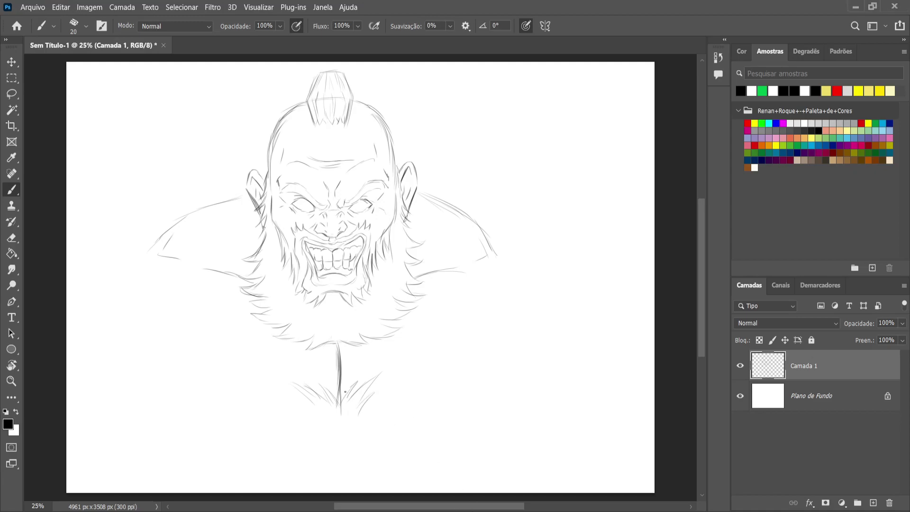
pyautogui.moveTo(371, 403)
pyautogui.mouseDown()
pyautogui.moveTo(353, 428)
pyautogui.moveTo(361, 420)
pyautogui.moveTo(372, 445)
pyautogui.moveTo(357, 436)
pyautogui.moveTo(378, 455)
pyautogui.moveTo(357, 441)
pyautogui.moveTo(382, 459)
pyautogui.moveTo(357, 445)
pyautogui.moveTo(374, 465)
pyautogui.mouseUp()
pyautogui.moveTo(313, 402); pyautogui.dragTo(313, 425)
pyautogui.moveTo(315, 417); pyautogui.dragTo(303, 434)
pyautogui.moveTo(316, 425)
pyautogui.mouseDown()
pyautogui.moveTo(299, 454)
pyautogui.moveTo(325, 438)
pyautogui.moveTo(322, 446)
pyautogui.moveTo(296, 464)
pyautogui.mouseUp()
pyautogui.moveTo(332, 438); pyautogui.dragTo(297, 475)
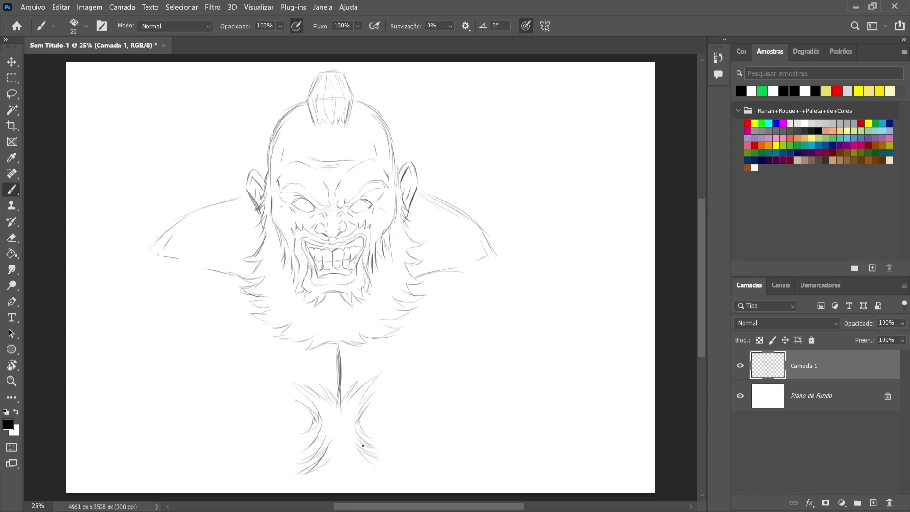
pyautogui.moveTo(359, 448); pyautogui.dragTo(385, 473)
pyautogui.moveTo(326, 467)
pyautogui.mouseDown()
pyautogui.moveTo(290, 494)
pyautogui.moveTo(297, 490)
pyautogui.mouseUp()
pyautogui.moveTo(360, 466); pyautogui.dragTo(385, 484)
pyautogui.moveTo(332, 475); pyautogui.dragTo(310, 492)
# Draw the diagonal creases separating the chest from the shoulder on both sides of the beard
pyautogui.moveTo(449, 281); pyautogui.dragTo(412, 340)
pyautogui.moveTo(168, 279); pyautogui.dragTo(223, 323)
pyautogui.moveTo(199, 295); pyautogui.dragTo(235, 336)
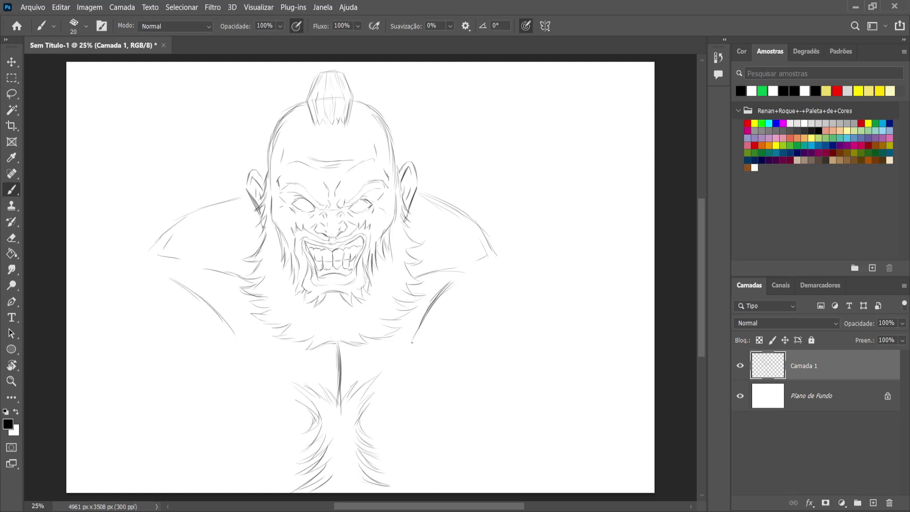
pyautogui.moveTo(468, 278)
pyautogui.mouseDown()
pyautogui.moveTo(417, 341)
pyautogui.moveTo(452, 293)
pyautogui.moveTo(419, 336)
pyautogui.mouseUp()
# Sketch the lower curve of the left chest muscle and the side of the torso beneath it
pyautogui.moveTo(235, 403); pyautogui.dragTo(204, 411)
pyautogui.moveTo(233, 402); pyautogui.dragTo(166, 423)
pyautogui.moveTo(190, 411); pyautogui.dragTo(164, 430)
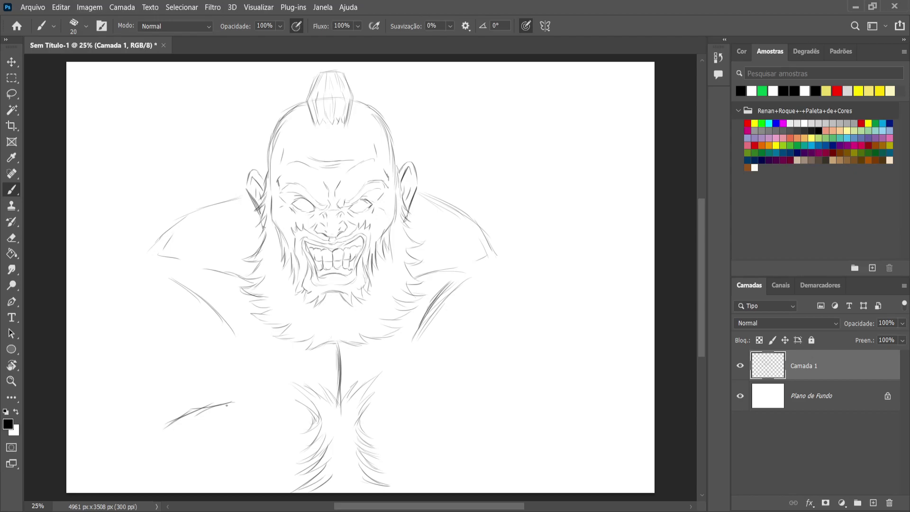
pyautogui.moveTo(237, 423); pyautogui.dragTo(239, 462)
pyautogui.moveTo(178, 420); pyautogui.dragTo(150, 448)
# Sketch the rounded left shoulder, extend the trapezius down to it, and rough in the arm crease below
pyautogui.moveTo(188, 283)
pyautogui.mouseDown()
pyautogui.moveTo(196, 327)
pyautogui.moveTo(159, 275)
pyautogui.moveTo(182, 279)
pyautogui.moveTo(122, 283)
pyautogui.moveTo(104, 299)
pyautogui.mouseUp()
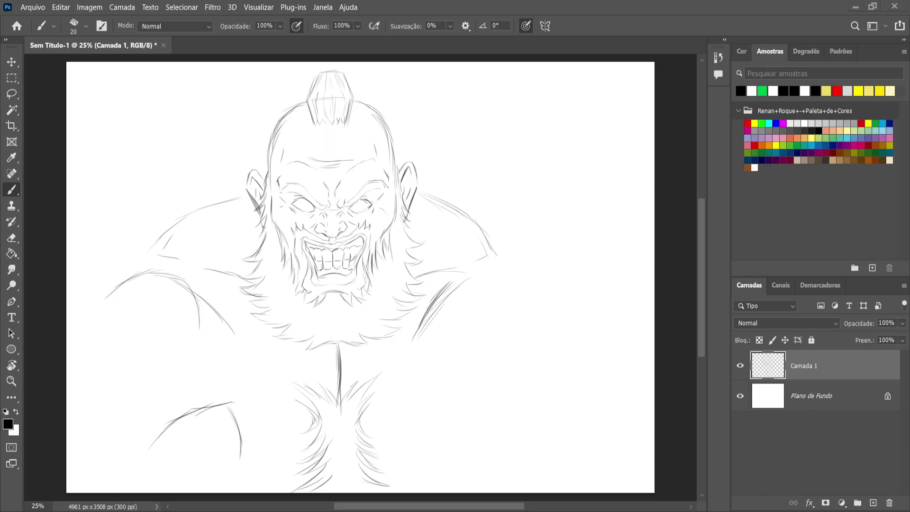
pyautogui.moveTo(172, 226)
pyautogui.mouseDown()
pyautogui.moveTo(140, 256)
pyautogui.moveTo(76, 273)
pyautogui.moveTo(148, 265)
pyautogui.moveTo(123, 264)
pyautogui.mouseUp()
pyautogui.moveTo(164, 381); pyautogui.dragTo(111, 428)
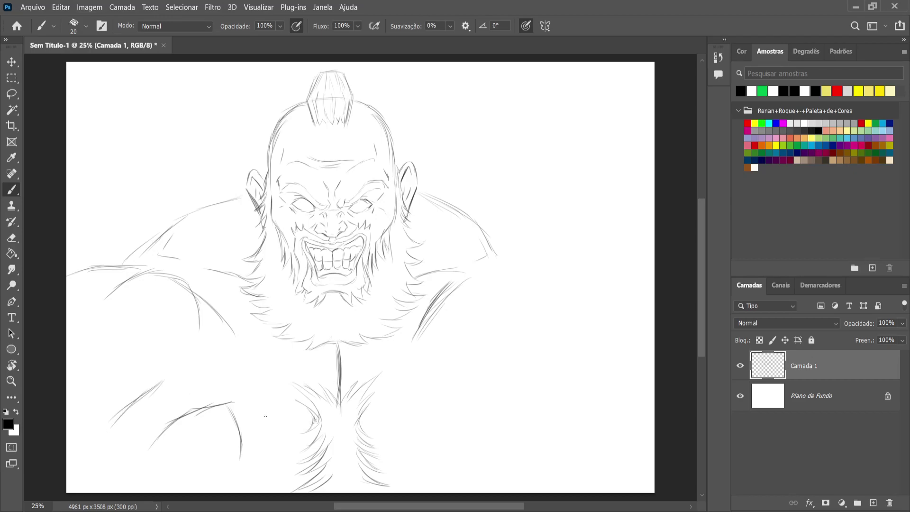
# Undo the last arm crease strokes and redraw the underside of the left arm down to the canvas edge
pyautogui.hotkey('ctrl', 'z')
pyautogui.hotkey('ctrl', 'z')
pyautogui.hotkey('ctrl', 'z')
pyautogui.moveTo(160, 404)
pyautogui.mouseDown()
pyautogui.moveTo(117, 462)
pyautogui.moveTo(165, 424)
pyautogui.moveTo(102, 465)
pyautogui.moveTo(133, 443)
pyautogui.moveTo(102, 464)
pyautogui.mouseUp()
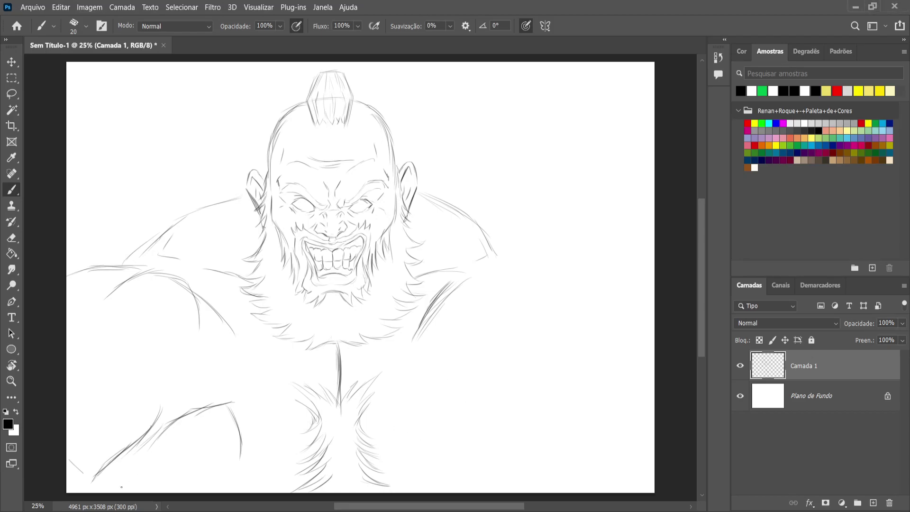
pyautogui.moveTo(132, 462); pyautogui.dragTo(120, 491)
pyautogui.moveTo(125, 476); pyautogui.dragTo(122, 491)
pyautogui.moveTo(144, 448); pyautogui.dragTo(128, 490)
# Strengthen the left torso side and draw the right chest muscle's lower curve with the torso side below it
pyautogui.moveTo(224, 408)
pyautogui.mouseDown()
pyautogui.moveTo(240, 426)
pyautogui.moveTo(234, 482)
pyautogui.mouseUp()
pyautogui.moveTo(437, 391)
pyautogui.mouseDown()
pyautogui.moveTo(526, 418)
pyautogui.moveTo(484, 430)
pyautogui.moveTo(479, 472)
pyautogui.mouseUp()
pyautogui.moveTo(487, 413); pyautogui.dragTo(488, 486)
pyautogui.moveTo(498, 412); pyautogui.dragTo(549, 452)
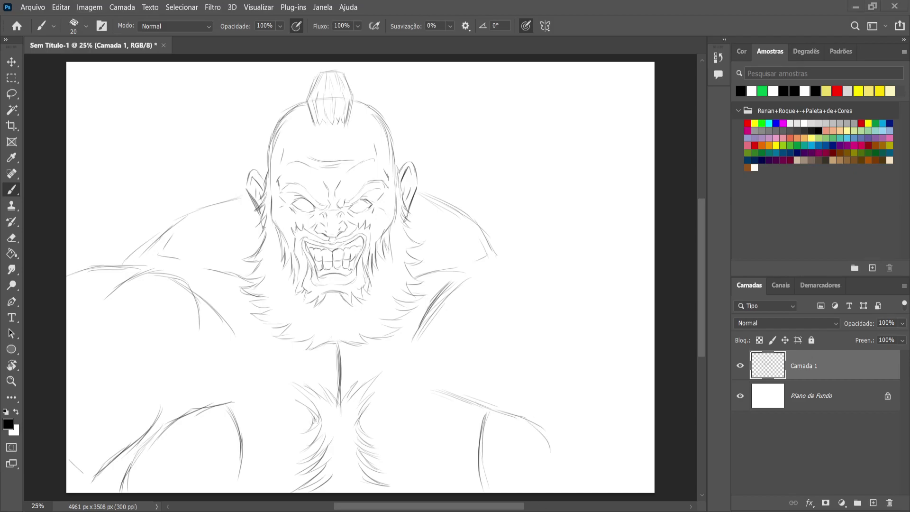
# Outline the large rounded right shoulder and reinforce the crease where it meets the chest
pyautogui.moveTo(497, 252)
pyautogui.mouseDown()
pyautogui.moveTo(572, 248)
pyautogui.moveTo(627, 294)
pyautogui.mouseUp()
pyautogui.moveTo(462, 275)
pyautogui.mouseDown()
pyautogui.moveTo(450, 310)
pyautogui.moveTo(492, 264)
pyautogui.moveTo(543, 275)
pyautogui.moveTo(528, 254)
pyautogui.mouseUp()
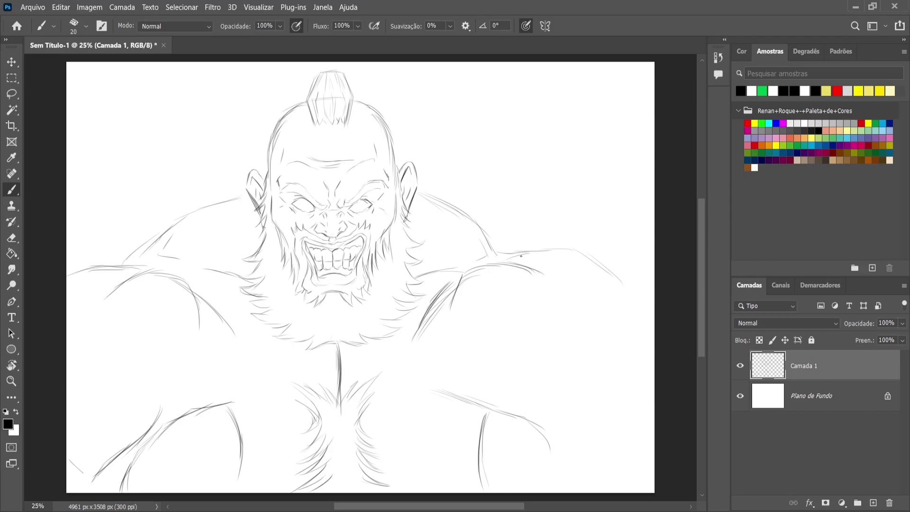
pyautogui.moveTo(444, 284); pyautogui.dragTo(422, 320)
# Draw the underside muscles of the right arm and its outer contour along the canvas edge
pyautogui.moveTo(532, 374)
pyautogui.mouseDown()
pyautogui.moveTo(560, 419)
pyautogui.moveTo(577, 427)
pyautogui.mouseUp()
pyautogui.moveTo(544, 403); pyautogui.dragTo(595, 437)
pyautogui.moveTo(555, 410); pyautogui.dragTo(606, 453)
pyautogui.moveTo(580, 424); pyautogui.dragTo(608, 466)
pyautogui.moveTo(518, 421); pyautogui.dragTo(571, 441)
pyautogui.moveTo(570, 446); pyautogui.dragTo(578, 474)
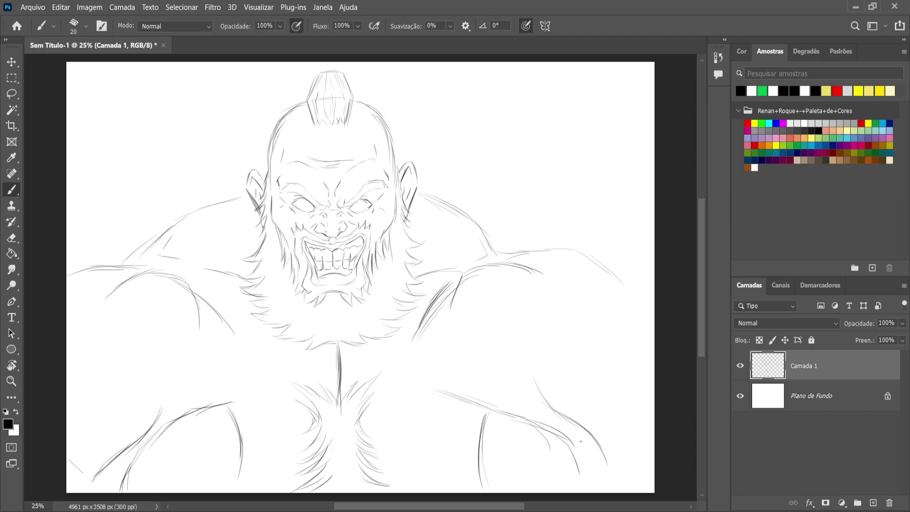
pyautogui.moveTo(567, 418); pyautogui.dragTo(592, 472)
pyautogui.moveTo(618, 457); pyautogui.dragTo(647, 404)
pyautogui.moveTo(613, 268)
pyautogui.mouseDown()
pyautogui.moveTo(641, 318)
pyautogui.moveTo(647, 362)
pyautogui.mouseUp()
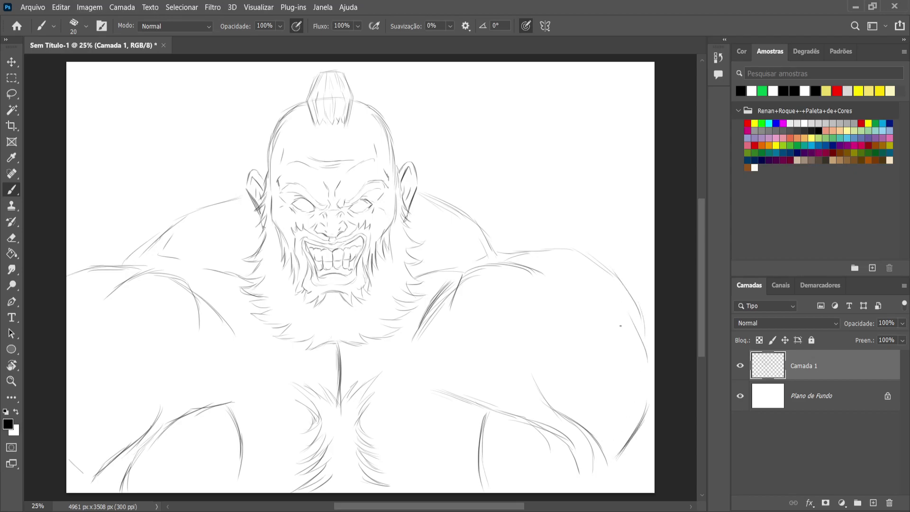
# Darken the right chest-shoulder crease and double the side lines of the torso on both sides
pyautogui.moveTo(448, 287); pyautogui.dragTo(428, 317)
pyautogui.moveTo(487, 413); pyautogui.dragTo(485, 464)
pyautogui.moveTo(220, 409)
pyautogui.mouseDown()
pyautogui.moveTo(233, 458)
pyautogui.moveTo(226, 481)
pyautogui.mouseUp()
pyautogui.moveTo(491, 409); pyautogui.dragTo(486, 486)
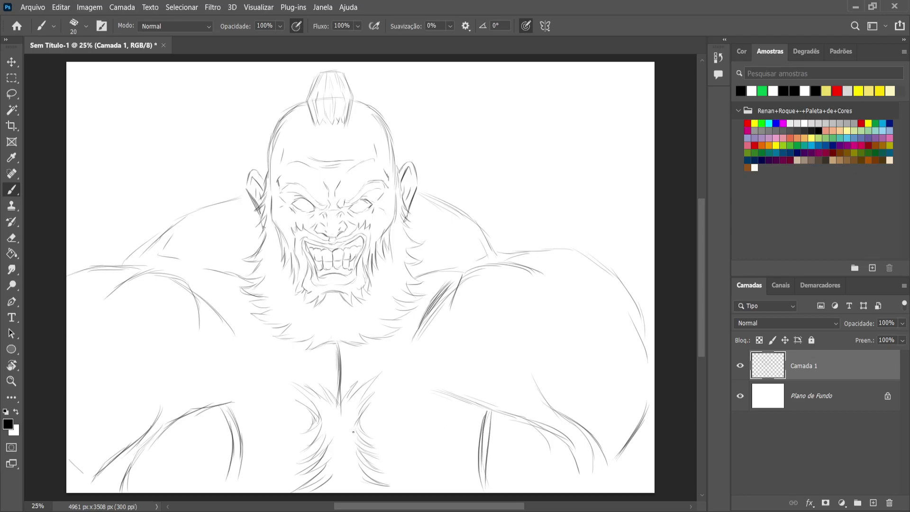
# Erase the left torso side line, redraw it closer to the arm, and darken the arm's underside
pyautogui.press('e')
pyautogui.moveTo(264, 386); pyautogui.dragTo(183, 478)
pyautogui.press('b')
pyautogui.moveTo(195, 413); pyautogui.dragTo(213, 483)
pyautogui.moveTo(162, 427); pyautogui.dragTo(112, 492)
pyautogui.moveTo(127, 477); pyautogui.dragTo(122, 454)
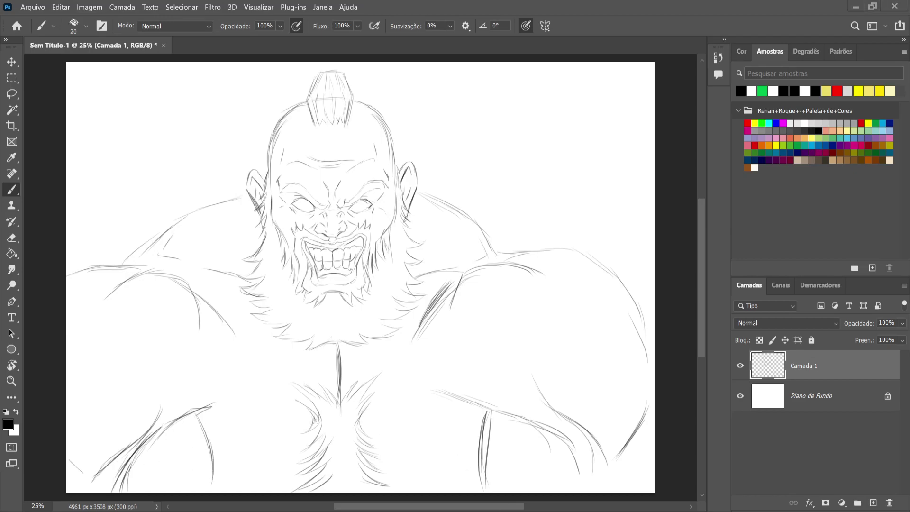
# Add short muscle lines at the armpits and curved rib lines at the bottom of both torso sides
pyautogui.moveTo(489, 413); pyautogui.dragTo(452, 434)
pyautogui.moveTo(219, 430); pyautogui.dragTo(193, 416)
pyautogui.moveTo(213, 481); pyautogui.dragTo(233, 492)
pyautogui.moveTo(479, 481); pyautogui.dragTo(453, 490)
# Add muscle contour lines across both shoulders and upper arms, and extend the left arm and trapezius outlines
pyautogui.moveTo(207, 284); pyautogui.dragTo(238, 307)
pyautogui.moveTo(563, 287); pyautogui.dragTo(592, 319)
pyautogui.moveTo(471, 344); pyautogui.dragTo(500, 372)
pyautogui.moveTo(195, 345); pyautogui.dragTo(172, 381)
pyautogui.moveTo(88, 319); pyautogui.dragTo(74, 388)
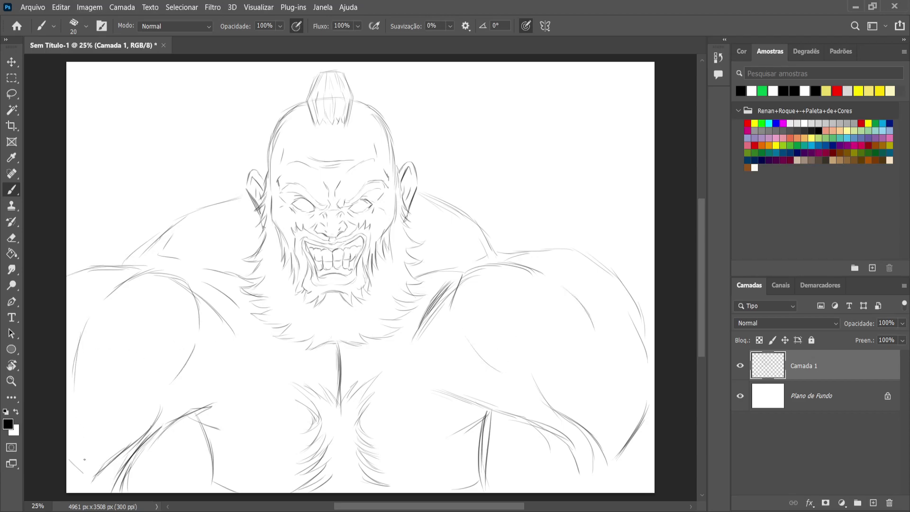
pyautogui.moveTo(67, 454); pyautogui.dragTo(89, 470)
pyautogui.moveTo(127, 261); pyautogui.dragTo(162, 227)
# Extend the body hair outward across the abdomen and lower chest, and add a vertical muscle line on the left chest
pyautogui.moveTo(366, 430); pyautogui.dragTo(396, 459)
pyautogui.moveTo(322, 423)
pyautogui.mouseDown()
pyautogui.moveTo(270, 461)
pyautogui.moveTo(272, 474)
pyautogui.mouseUp()
pyautogui.moveTo(343, 399); pyautogui.dragTo(381, 364)
pyautogui.moveTo(348, 395); pyautogui.dragTo(402, 359)
pyautogui.moveTo(289, 364)
pyautogui.mouseDown()
pyautogui.moveTo(325, 391)
pyautogui.moveTo(315, 388)
pyautogui.mouseUp()
pyautogui.moveTo(230, 352); pyautogui.dragTo(235, 382)
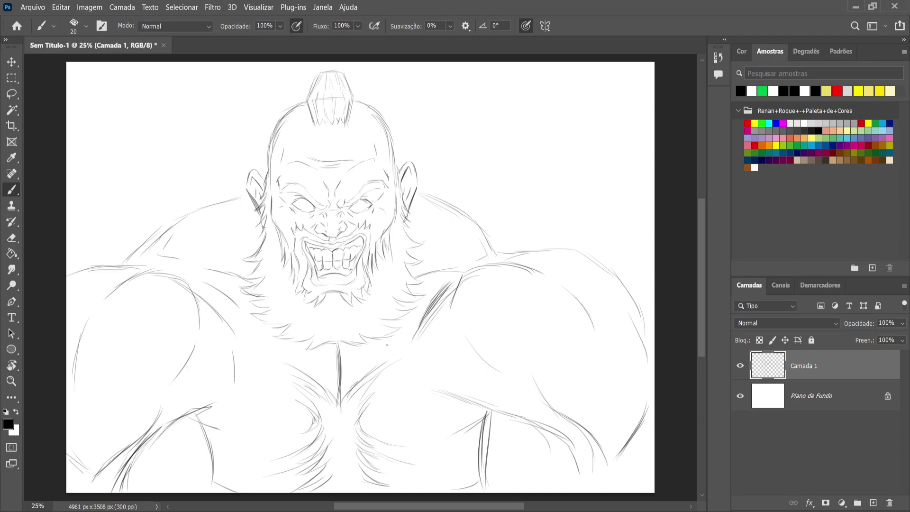
# Draw a short vertical muscle line on the right chest and a jagged star-shaped scar spreading across the right shoulder
pyautogui.moveTo(429, 344); pyautogui.dragTo(431, 373)
pyautogui.moveTo(372, 348); pyautogui.dragTo(357, 360)
pyautogui.moveTo(297, 363); pyautogui.dragTo(327, 345)
pyautogui.moveTo(570, 255)
pyautogui.mouseDown()
pyautogui.moveTo(570, 276)
pyautogui.moveTo(567, 259)
pyautogui.moveTo(553, 273)
pyautogui.moveTo(559, 268)
pyautogui.moveTo(554, 285)
pyautogui.moveTo(568, 270)
pyautogui.moveTo(573, 290)
pyautogui.moveTo(553, 287)
pyautogui.moveTo(539, 305)
pyautogui.moveTo(563, 313)
pyautogui.mouseUp()
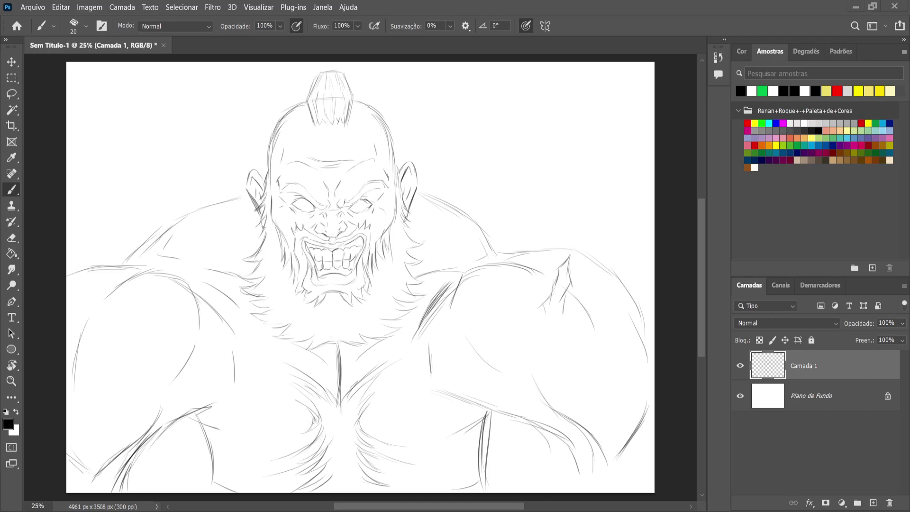
pyautogui.moveTo(562, 327)
pyautogui.mouseDown()
pyautogui.moveTo(500, 403)
pyautogui.moveTo(505, 392)
pyautogui.mouseUp()
pyautogui.moveTo(517, 356)
pyautogui.mouseDown()
pyautogui.moveTo(511, 369)
pyautogui.moveTo(541, 326)
pyautogui.mouseUp()
pyautogui.moveTo(539, 328)
pyautogui.mouseDown()
pyautogui.moveTo(439, 313)
pyautogui.moveTo(549, 311)
pyautogui.moveTo(586, 323)
pyautogui.moveTo(571, 336)
pyautogui.moveTo(618, 356)
pyautogui.moveTo(620, 346)
pyautogui.moveTo(632, 365)
pyautogui.mouseUp()
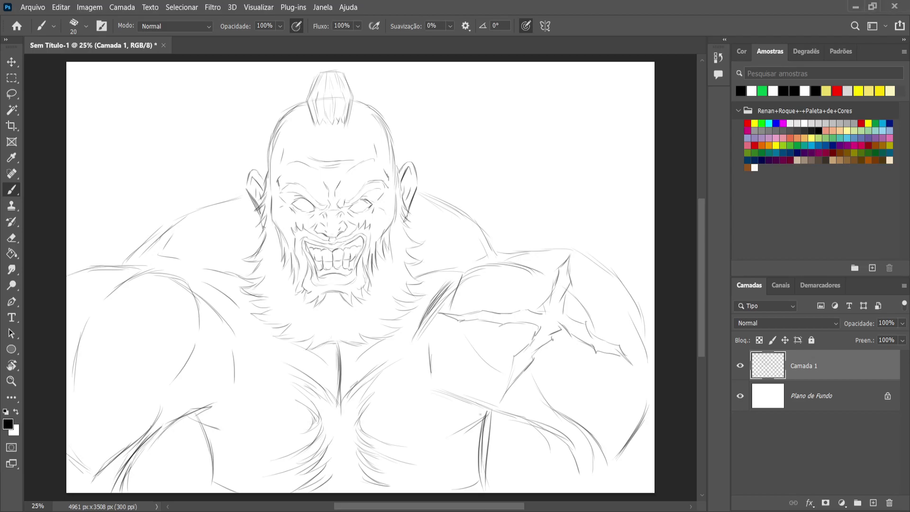
# Draw angular muscle lines or scars on the right trapezius and down the left upper arm
pyautogui.moveTo(410, 204); pyautogui.dragTo(440, 245)
pyautogui.moveTo(426, 193); pyautogui.dragTo(442, 244)
pyautogui.moveTo(80, 273)
pyautogui.mouseDown()
pyautogui.moveTo(103, 307)
pyautogui.moveTo(115, 374)
pyautogui.mouseUp()
pyautogui.moveTo(68, 289)
pyautogui.mouseDown()
pyautogui.moveTo(93, 321)
pyautogui.moveTo(114, 382)
pyautogui.mouseUp()
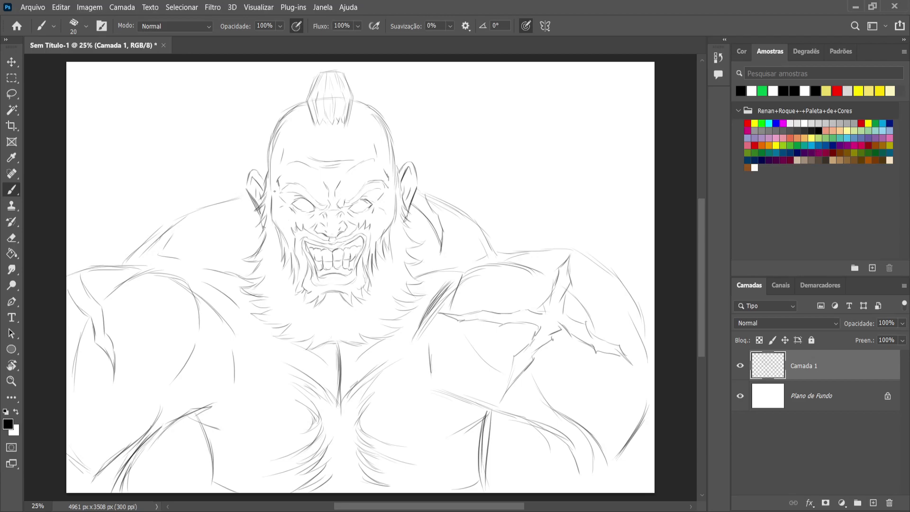
pyautogui.moveTo(280, 192); pyautogui.dragTo(287, 184)
# Set the foreground colour to mid-grey and switch to the 150 px flat rectangular brush with airbrush build-up off
pyautogui.press('i')
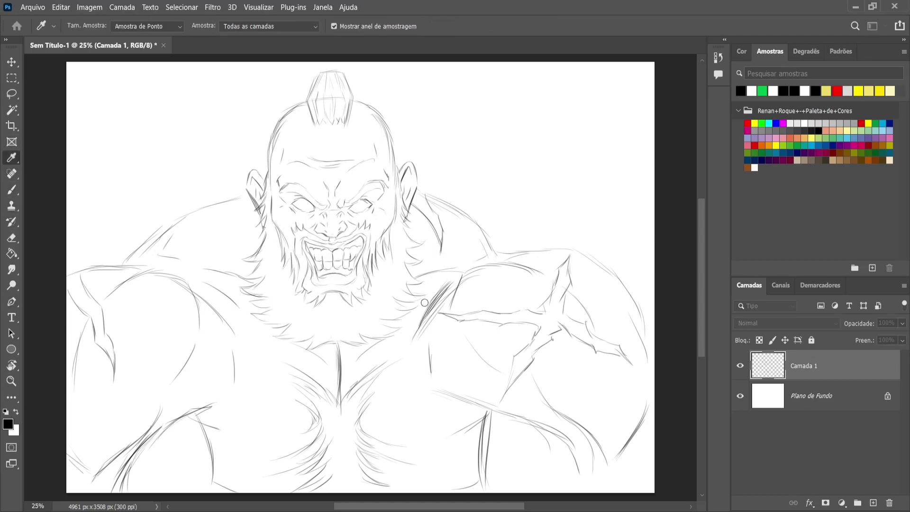
pyautogui.click(682, 218)
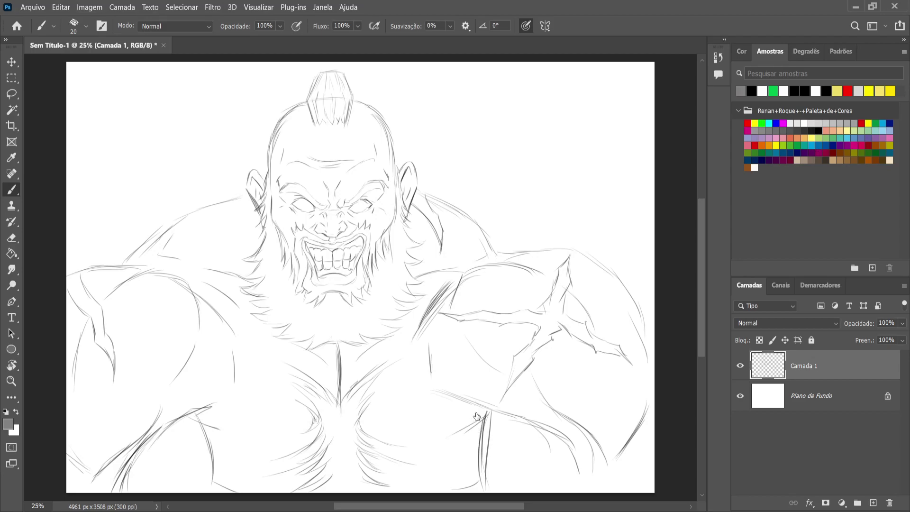
pyautogui.press('.')
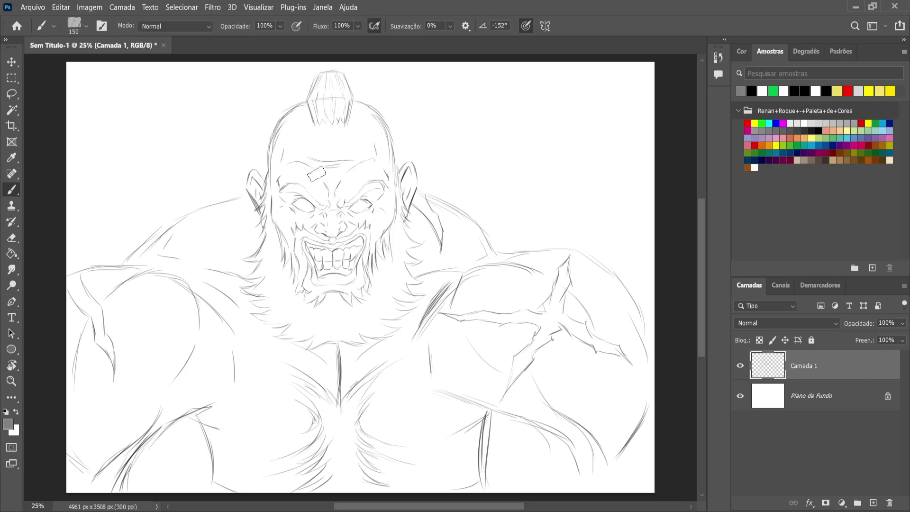
pyautogui.click(375, 30)
# Undo the grey test stroke on the topknot and add a new layer between the background and the sketch
pyautogui.moveTo(335, 98)
pyautogui.mouseDown()
pyautogui.moveTo(331, 88)
pyautogui.moveTo(320, 121)
pyautogui.moveTo(333, 114)
pyautogui.mouseUp()
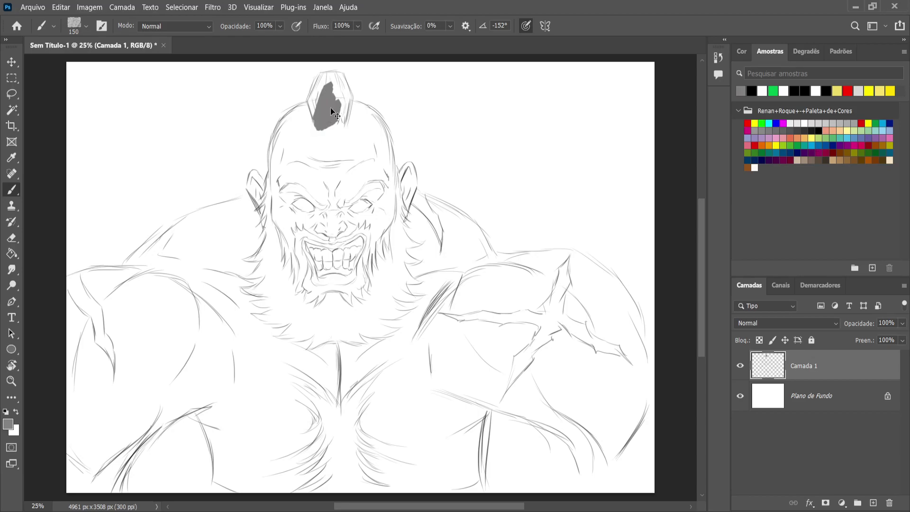
pyautogui.hotkey('ctrl', 'z')
pyautogui.click(837, 401)
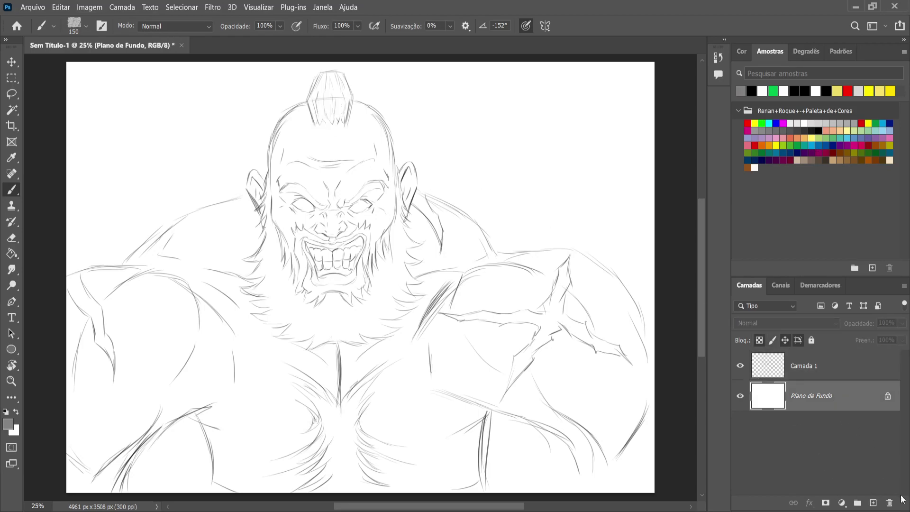
pyautogui.click(873, 502)
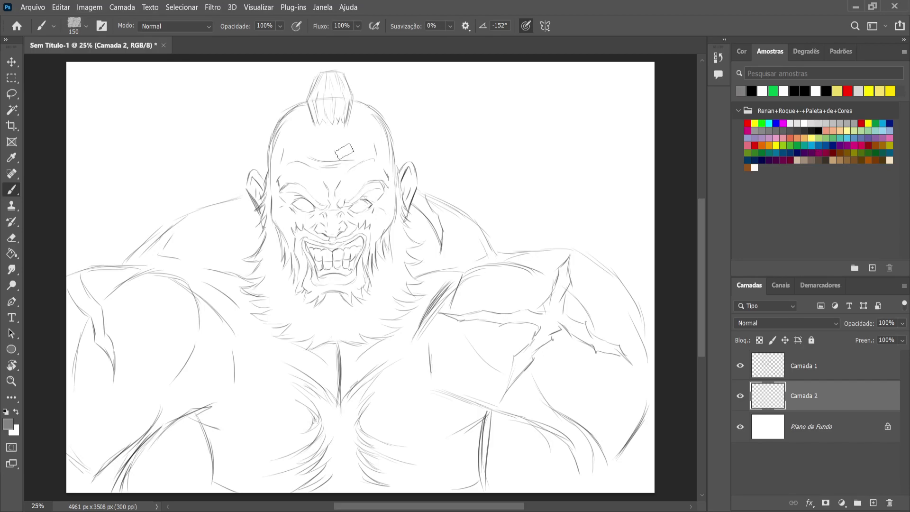
# Paint the left half of the figure solid grey inside the sketch outline, from forehead to chest, using a brush up to 400 px
pyautogui.moveTo(326, 103)
pyautogui.mouseDown()
pyautogui.moveTo(299, 157)
pyautogui.moveTo(327, 104)
pyautogui.moveTo(292, 159)
pyautogui.moveTo(285, 140)
pyautogui.moveTo(315, 103)
pyautogui.moveTo(286, 143)
pyautogui.moveTo(298, 113)
pyautogui.moveTo(282, 183)
pyautogui.moveTo(298, 109)
pyautogui.moveTo(285, 142)
pyautogui.moveTo(279, 232)
pyautogui.moveTo(313, 180)
pyautogui.moveTo(339, 199)
pyautogui.moveTo(282, 278)
pyautogui.moveTo(253, 203)
pyautogui.moveTo(270, 180)
pyautogui.moveTo(247, 229)
pyautogui.moveTo(240, 202)
pyautogui.moveTo(279, 190)
pyautogui.moveTo(178, 227)
pyautogui.moveTo(187, 220)
pyautogui.moveTo(166, 239)
pyautogui.moveTo(208, 213)
pyautogui.moveTo(151, 248)
pyautogui.moveTo(187, 220)
pyautogui.moveTo(170, 227)
pyautogui.moveTo(121, 270)
pyautogui.moveTo(208, 219)
pyautogui.moveTo(201, 218)
pyautogui.moveTo(268, 267)
pyautogui.mouseUp()
pyautogui.press(']')
pyautogui.press(']')
pyautogui.press(']')
pyautogui.press(']')
pyautogui.press(']')
pyautogui.moveTo(274, 250)
pyautogui.mouseDown()
pyautogui.moveTo(250, 338)
pyautogui.moveTo(358, 251)
pyautogui.moveTo(337, 263)
pyautogui.moveTo(342, 227)
pyautogui.moveTo(340, 332)
pyautogui.moveTo(339, 319)
pyautogui.moveTo(308, 312)
pyautogui.moveTo(297, 360)
pyautogui.moveTo(351, 373)
pyautogui.moveTo(330, 403)
pyautogui.moveTo(317, 467)
pyautogui.moveTo(326, 462)
pyautogui.moveTo(302, 374)
pyautogui.moveTo(260, 466)
pyautogui.moveTo(269, 459)
pyautogui.moveTo(295, 486)
pyautogui.moveTo(79, 462)
pyautogui.moveTo(128, 477)
pyautogui.moveTo(126, 462)
pyautogui.moveTo(249, 425)
pyautogui.moveTo(169, 474)
pyautogui.moveTo(249, 421)
pyautogui.moveTo(243, 346)
pyautogui.moveTo(173, 415)
pyautogui.moveTo(135, 431)
pyautogui.moveTo(210, 323)
pyautogui.moveTo(183, 335)
pyautogui.moveTo(239, 268)
pyautogui.moveTo(212, 335)
pyautogui.moveTo(254, 243)
pyautogui.moveTo(223, 249)
pyautogui.moveTo(223, 235)
pyautogui.moveTo(204, 233)
pyautogui.moveTo(175, 280)
pyautogui.moveTo(216, 279)
pyautogui.moveTo(159, 286)
pyautogui.moveTo(161, 270)
pyautogui.moveTo(145, 289)
pyautogui.moveTo(153, 265)
pyautogui.moveTo(132, 331)
pyautogui.moveTo(165, 373)
pyautogui.moveTo(134, 385)
pyautogui.moveTo(98, 467)
pyautogui.moveTo(96, 431)
pyautogui.moveTo(109, 380)
pyautogui.moveTo(80, 451)
pyautogui.moveTo(102, 332)
pyautogui.moveTo(77, 365)
pyautogui.moveTo(112, 306)
pyautogui.moveTo(76, 321)
pyautogui.moveTo(106, 298)
pyautogui.moveTo(80, 289)
pyautogui.moveTo(109, 290)
pyautogui.moveTo(77, 292)
pyautogui.moveTo(113, 291)
pyautogui.moveTo(42, 304)
pyautogui.mouseUp()
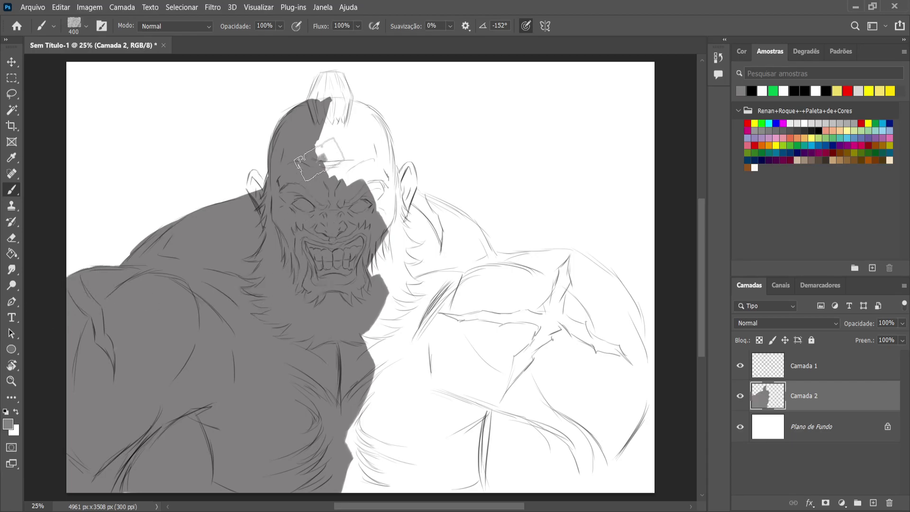
pyautogui.moveTo(319, 153); pyautogui.dragTo(319, 174)
# Fill the right ear, the right side of the face and the top of the skull with grey, starting at 60 px
pyautogui.press('[')
pyautogui.press('[')
pyautogui.press('[')
pyautogui.press('[')
pyautogui.press('[')
pyautogui.press('[')
pyautogui.press('[')
pyautogui.press('[')
pyautogui.press('[')
pyautogui.press('[')
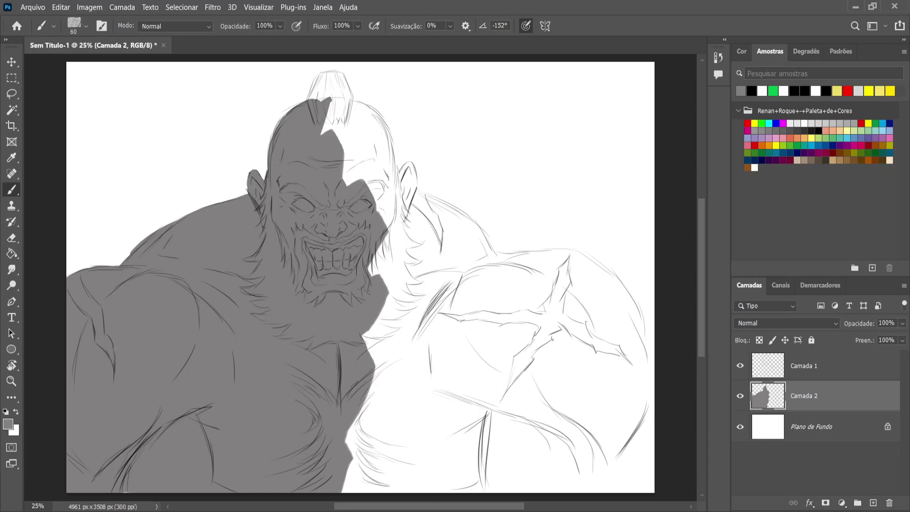
pyautogui.moveTo(404, 167)
pyautogui.mouseDown()
pyautogui.moveTo(395, 189)
pyautogui.moveTo(409, 164)
pyautogui.moveTo(405, 213)
pyautogui.moveTo(407, 174)
pyautogui.mouseUp()
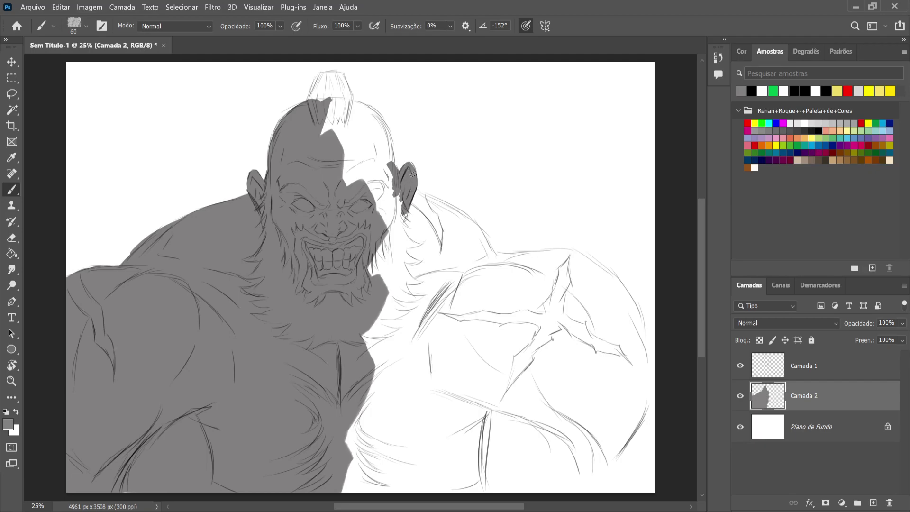
pyautogui.press(']')
pyautogui.press(']')
pyautogui.press(']')
pyautogui.press(']')
pyautogui.press(']')
pyautogui.moveTo(403, 197)
pyautogui.mouseDown()
pyautogui.moveTo(386, 270)
pyautogui.moveTo(412, 218)
pyautogui.moveTo(408, 211)
pyautogui.moveTo(385, 227)
pyautogui.moveTo(398, 183)
pyautogui.moveTo(370, 208)
pyautogui.moveTo(379, 152)
pyautogui.mouseUp()
pyautogui.press('[')
pyautogui.press('[')
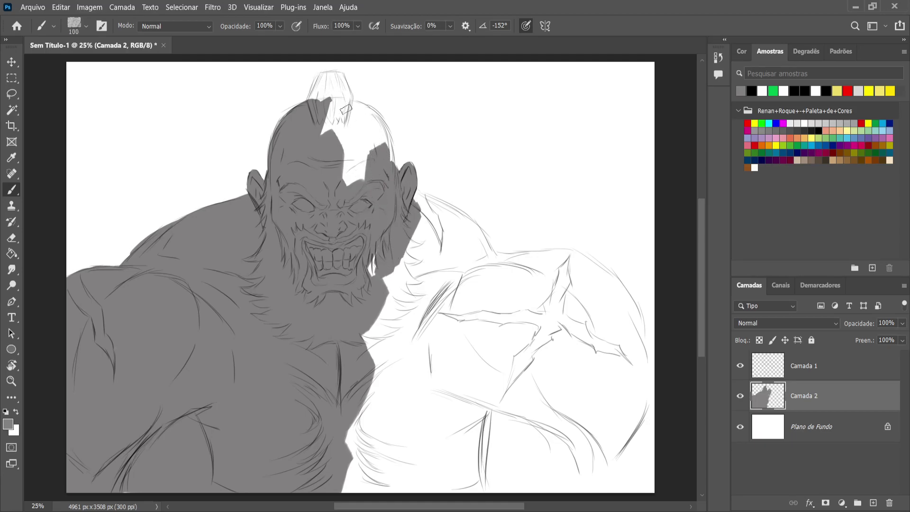
pyautogui.moveTo(346, 105)
pyautogui.mouseDown()
pyautogui.moveTo(370, 122)
pyautogui.moveTo(377, 146)
pyautogui.moveTo(349, 104)
pyautogui.moveTo(369, 115)
pyautogui.moveTo(380, 147)
pyautogui.moveTo(360, 111)
pyautogui.moveTo(345, 105)
pyautogui.moveTo(374, 118)
pyautogui.moveTo(389, 181)
pyautogui.moveTo(375, 121)
pyautogui.moveTo(387, 180)
pyautogui.moveTo(381, 127)
pyautogui.moveTo(348, 102)
pyautogui.moveTo(336, 111)
pyautogui.moveTo(346, 128)
pyautogui.moveTo(325, 128)
pyautogui.moveTo(329, 101)
pyautogui.moveTo(349, 135)
pyautogui.moveTo(347, 155)
pyautogui.moveTo(343, 123)
pyautogui.moveTo(326, 170)
pyautogui.moveTo(370, 136)
pyautogui.moveTo(353, 189)
pyautogui.moveTo(378, 156)
pyautogui.moveTo(342, 175)
pyautogui.moveTo(318, 147)
pyautogui.mouseUp()
# Extend the grey fill over the right chest, trapezius, shoulder and arm, following their outer contours with a smaller brush
pyautogui.press(']')
pyautogui.press(']')
pyautogui.press(']')
pyautogui.press(']')
pyautogui.press(']')
pyautogui.press(']')
pyautogui.press(']')
pyautogui.press(']')
pyautogui.moveTo(400, 278)
pyautogui.mouseDown()
pyautogui.moveTo(397, 335)
pyautogui.moveTo(336, 463)
pyautogui.moveTo(538, 488)
pyautogui.moveTo(664, 437)
pyautogui.moveTo(619, 477)
pyautogui.moveTo(623, 451)
pyautogui.moveTo(385, 417)
pyautogui.moveTo(463, 379)
pyautogui.moveTo(529, 429)
pyautogui.moveTo(545, 387)
pyautogui.moveTo(602, 369)
pyautogui.moveTo(588, 350)
pyautogui.moveTo(446, 309)
pyautogui.moveTo(427, 314)
pyautogui.moveTo(417, 275)
pyautogui.moveTo(429, 232)
pyautogui.moveTo(390, 204)
pyautogui.moveTo(426, 207)
pyautogui.moveTo(438, 212)
pyautogui.moveTo(413, 207)
pyautogui.moveTo(466, 230)
pyautogui.mouseUp()
pyautogui.press('[')
pyautogui.press('[')
# Fill the topknot with grey using an 80 px brush
pyautogui.press('[')
pyautogui.press('[')
pyautogui.press('[')
pyautogui.press('[')
pyautogui.press('[')
pyautogui.moveTo(429, 207)
pyautogui.mouseDown()
pyautogui.moveTo(484, 249)
pyautogui.moveTo(451, 221)
pyautogui.moveTo(461, 224)
pyautogui.moveTo(492, 275)
pyautogui.moveTo(489, 264)
pyautogui.moveTo(470, 268)
pyautogui.moveTo(473, 256)
pyautogui.moveTo(446, 244)
pyautogui.moveTo(447, 229)
pyautogui.moveTo(495, 247)
pyautogui.moveTo(464, 229)
pyautogui.moveTo(493, 270)
pyautogui.moveTo(471, 236)
pyautogui.moveTo(507, 273)
pyautogui.moveTo(478, 262)
pyautogui.moveTo(531, 268)
pyautogui.moveTo(497, 259)
pyautogui.moveTo(474, 260)
pyautogui.moveTo(535, 274)
pyautogui.moveTo(504, 262)
pyautogui.moveTo(532, 261)
pyautogui.moveTo(579, 274)
pyautogui.moveTo(528, 268)
pyautogui.moveTo(587, 303)
pyautogui.moveTo(528, 261)
pyautogui.moveTo(576, 263)
pyautogui.moveTo(604, 299)
pyautogui.moveTo(534, 260)
pyautogui.moveTo(575, 263)
pyautogui.moveTo(603, 290)
pyautogui.moveTo(606, 315)
pyautogui.moveTo(619, 311)
pyautogui.moveTo(589, 268)
pyautogui.moveTo(621, 307)
pyautogui.moveTo(635, 416)
pyautogui.moveTo(629, 318)
pyautogui.moveTo(623, 348)
pyautogui.moveTo(634, 340)
pyautogui.moveTo(621, 358)
pyautogui.moveTo(630, 419)
pyautogui.moveTo(625, 307)
pyautogui.moveTo(626, 349)
pyautogui.moveTo(630, 323)
pyautogui.moveTo(587, 269)
pyautogui.mouseUp()
pyautogui.press('[')
pyautogui.press('[')
pyautogui.press('[')
pyautogui.press('[')
pyautogui.press('[')
pyautogui.press('[')
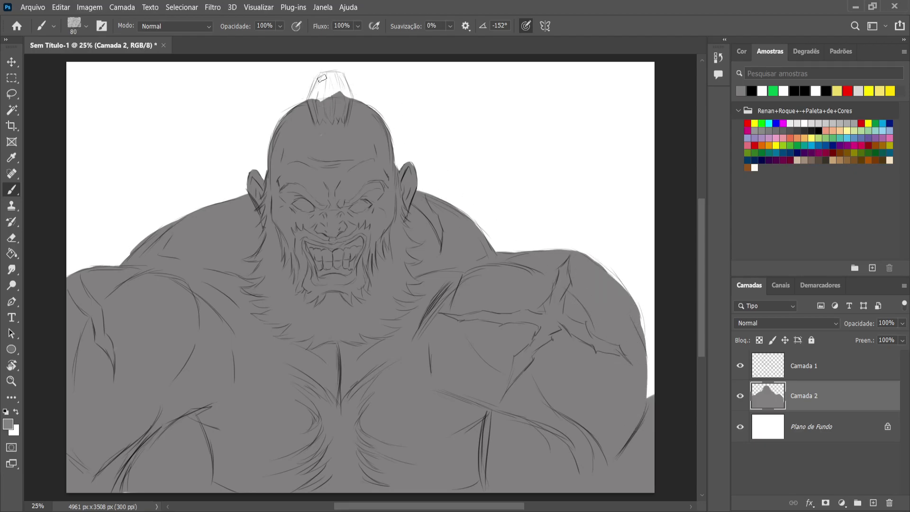
pyautogui.moveTo(321, 75)
pyautogui.mouseDown()
pyautogui.moveTo(315, 108)
pyautogui.moveTo(331, 84)
pyautogui.moveTo(345, 98)
pyautogui.mouseUp()
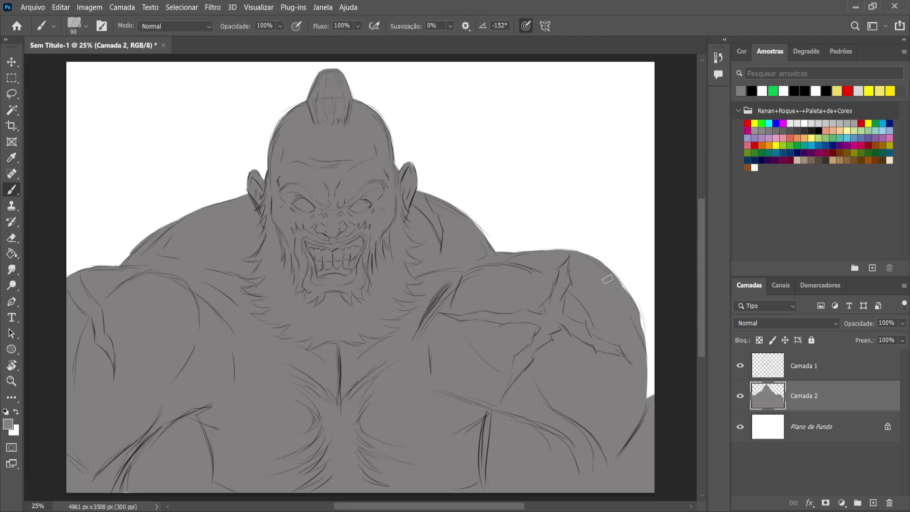
# Refine the grey edge of the right arm, erasing the spill beyond it and repainting the contour with a 175 px brush
pyautogui.moveTo(636, 322); pyautogui.dragTo(647, 396)
pyautogui.press('e')
pyautogui.moveTo(671, 367)
pyautogui.mouseDown()
pyautogui.moveTo(666, 456)
pyautogui.moveTo(673, 374)
pyautogui.moveTo(643, 491)
pyautogui.moveTo(671, 397)
pyautogui.moveTo(631, 488)
pyautogui.moveTo(660, 432)
pyautogui.mouseUp()
pyautogui.press('b')
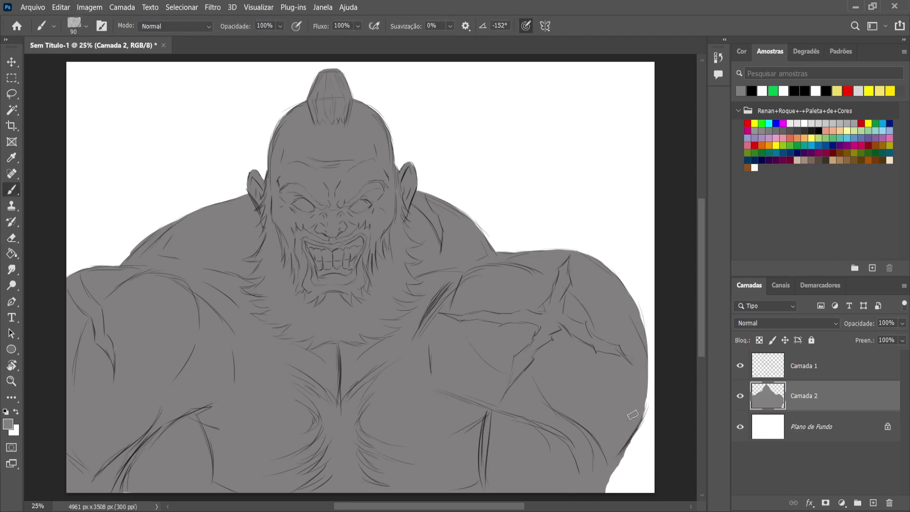
pyautogui.press(']')
pyautogui.press(']')
pyautogui.press(']')
pyautogui.moveTo(628, 417)
pyautogui.mouseDown()
pyautogui.moveTo(614, 490)
pyautogui.moveTo(623, 452)
pyautogui.moveTo(627, 501)
pyautogui.moveTo(629, 454)
pyautogui.moveTo(612, 477)
pyautogui.moveTo(624, 422)
pyautogui.moveTo(648, 482)
pyautogui.moveTo(620, 482)
pyautogui.moveTo(633, 386)
pyautogui.moveTo(624, 430)
pyautogui.moveTo(641, 400)
pyautogui.moveTo(630, 328)
pyautogui.mouseUp()
pyautogui.moveTo(641, 368); pyautogui.dragTo(634, 323)
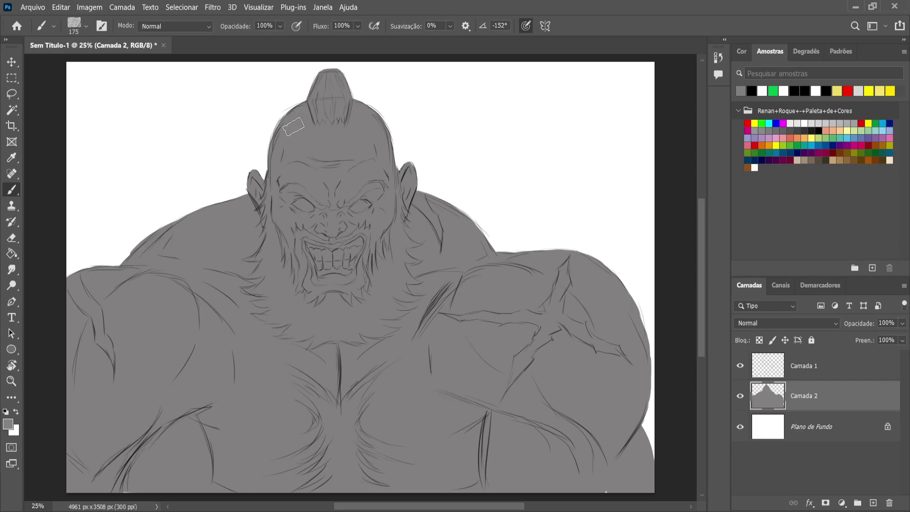
# Fill the remaining gaps along both upper edges of the skull with a small grey brush
pyautogui.press('[')
pyautogui.press('[')
pyautogui.press('[')
pyautogui.press('[')
pyautogui.press('[')
pyautogui.moveTo(311, 99); pyautogui.dragTo(281, 124)
pyautogui.moveTo(368, 110)
pyautogui.mouseDown()
pyautogui.moveTo(385, 128)
pyautogui.moveTo(374, 116)
pyautogui.moveTo(390, 165)
pyautogui.moveTo(383, 125)
pyautogui.mouseUp()
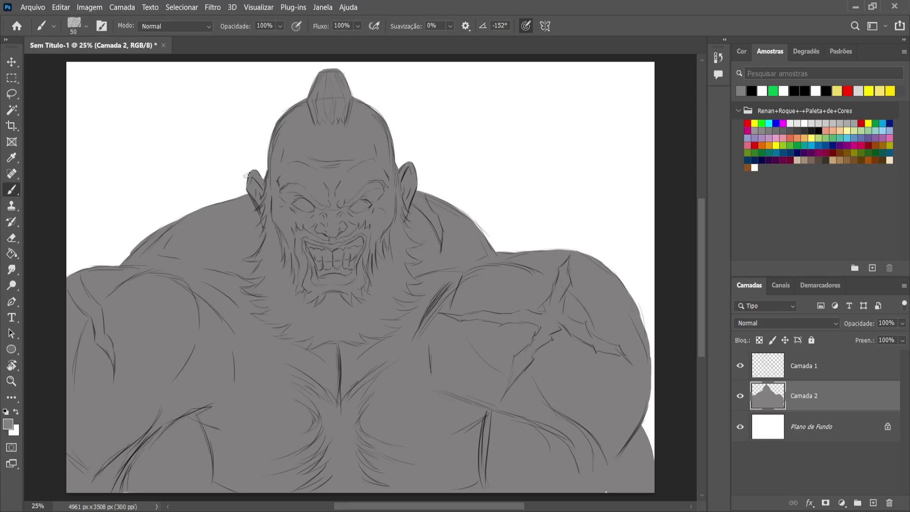
# Check the silhouette by toggling the visibility of Camada 2 and Camada 1, and patch the left shoulder's grey edge
pyautogui.click(740, 395)
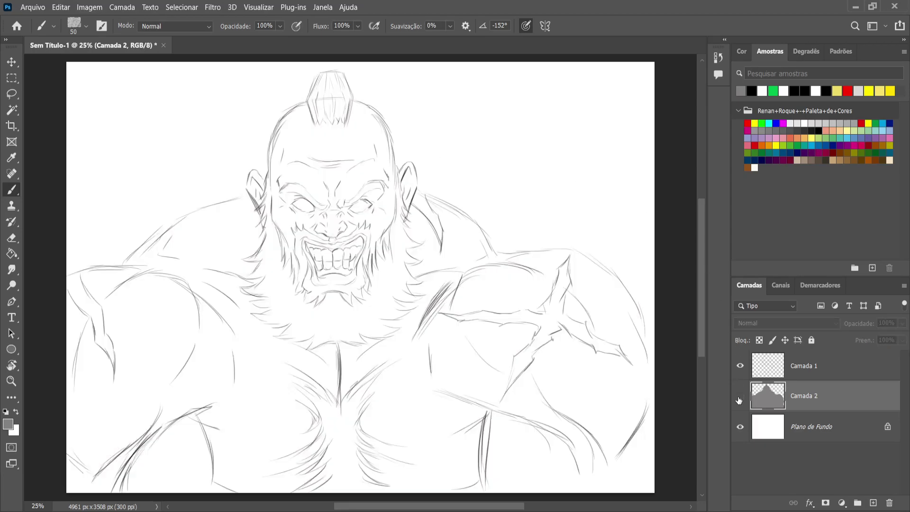
pyautogui.click(739, 396)
pyautogui.click(740, 366)
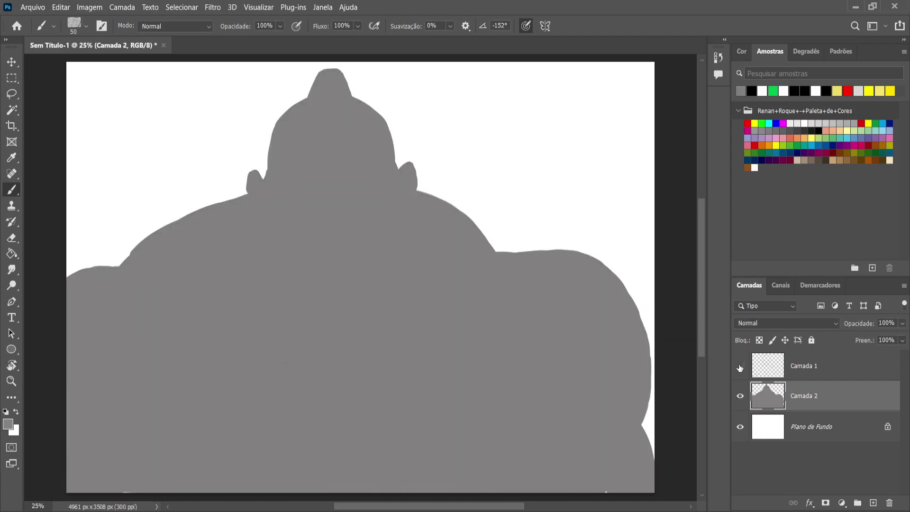
pyautogui.click(740, 366)
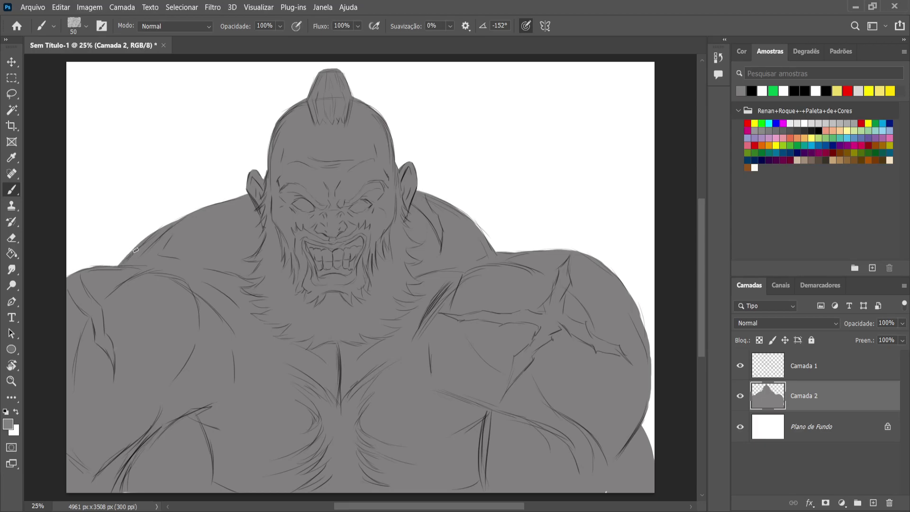
pyautogui.moveTo(104, 267); pyautogui.dragTo(118, 271)
# Pick a darker grey, add a new layer above Camada 2 and clip it to the silhouette
pyautogui.press('i')
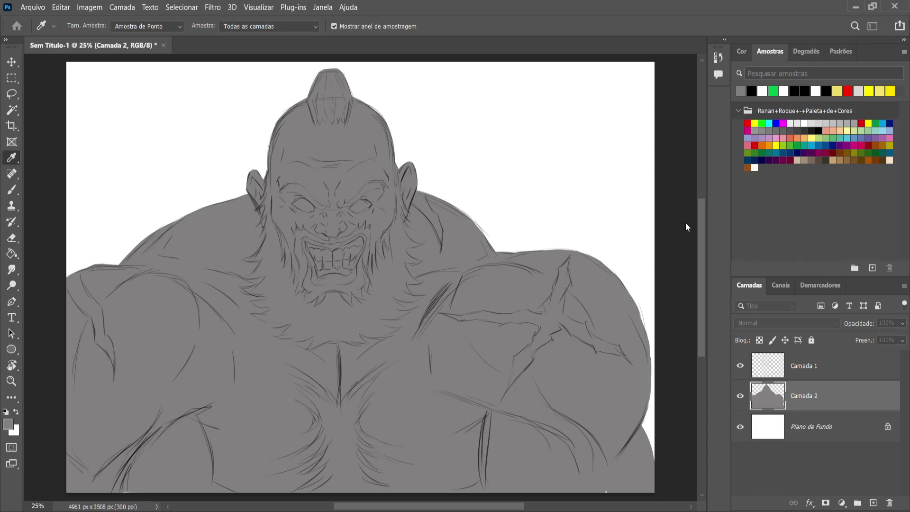
pyautogui.click(419, 191)
pyautogui.press('b')
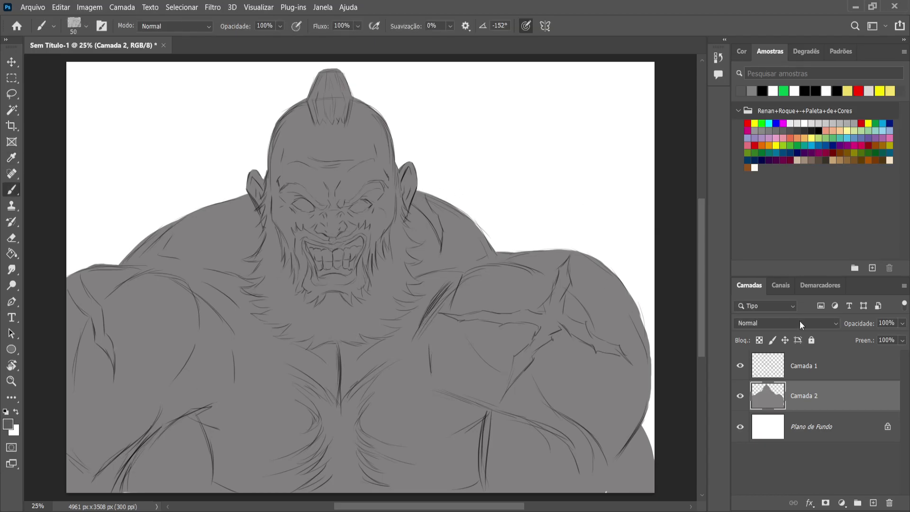
pyautogui.click(873, 503)
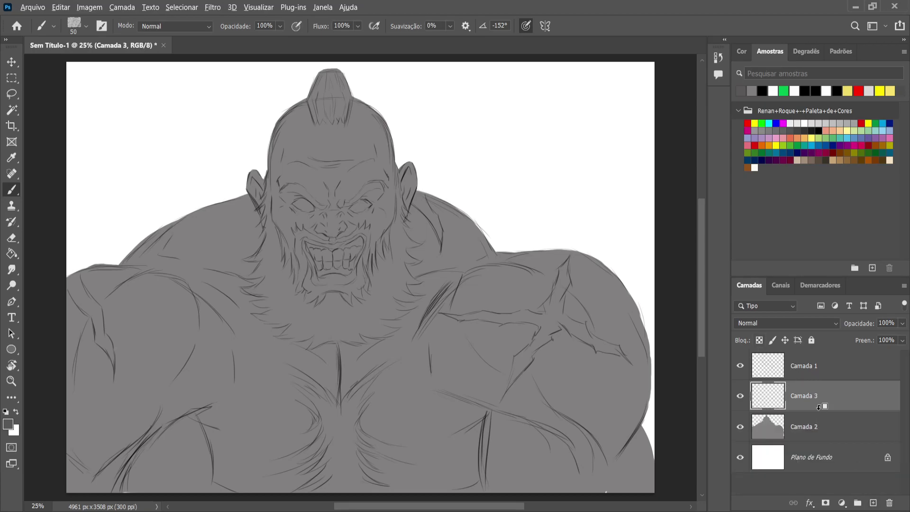
pyautogui.keyDown('alt'); pyautogui.click(819, 407); pyautogui.keyUp('alt')
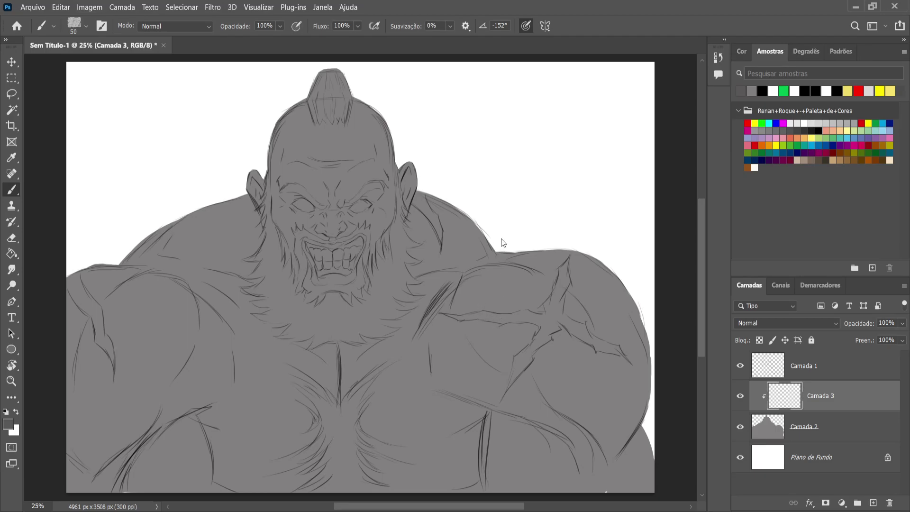
# Return to the mid-grey colour with an 84 px round-tip brush and set Camada 3's blend mode to Multiplicação
pyautogui.click(449, 422)
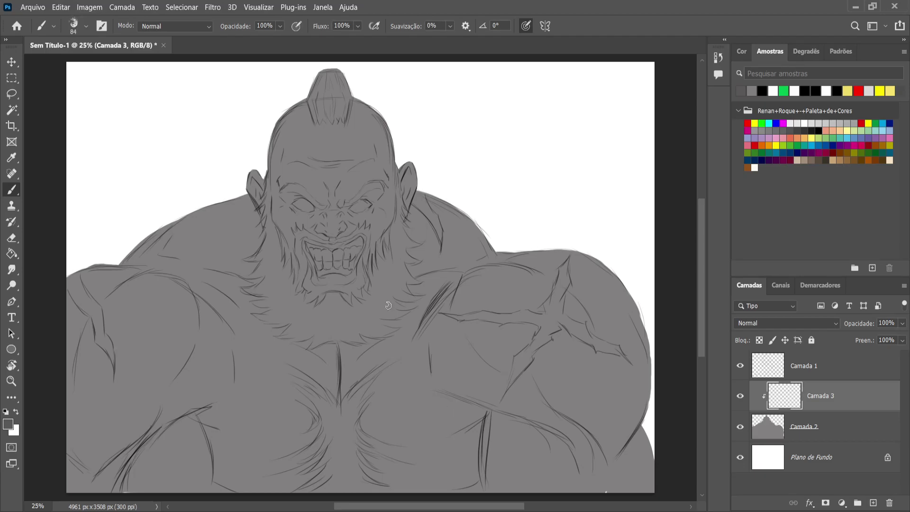
pyautogui.keyDown('alt'); pyautogui.click(348, 232); pyautogui.keyUp('alt')
pyautogui.click(814, 323)
pyautogui.click(776, 248)
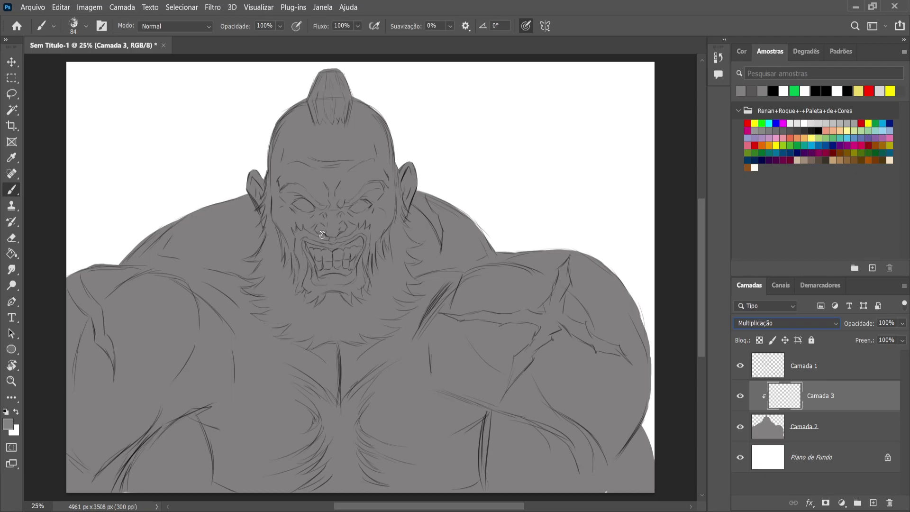
# Shade around the nose, cheeks, ears and lower lip, with Camada 3's opacity reduced to 64%
pyautogui.moveTo(316, 229)
pyautogui.mouseDown()
pyautogui.moveTo(343, 230)
pyautogui.moveTo(325, 230)
pyautogui.moveTo(325, 214)
pyautogui.moveTo(335, 219)
pyautogui.mouseUp()
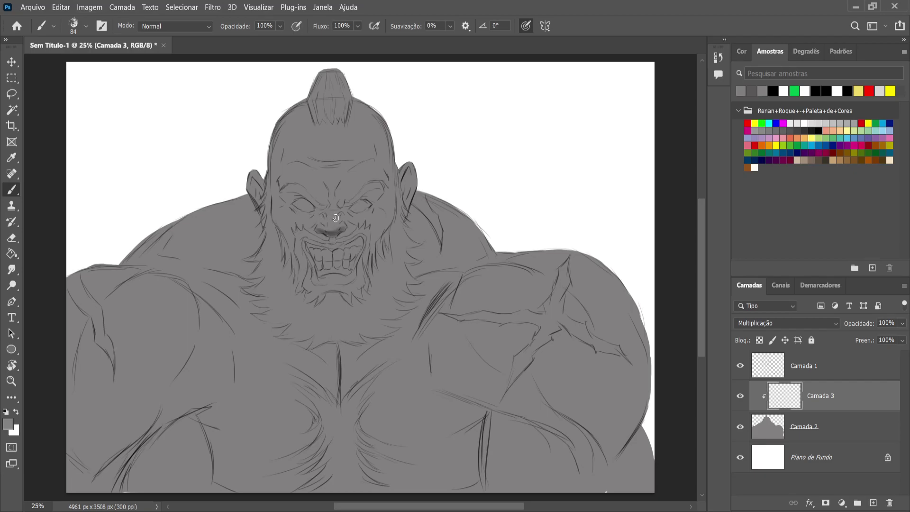
pyautogui.scroll(-7, 771, 322)
pyautogui.scroll(7, 771, 320)
pyautogui.moveTo(321, 293)
pyautogui.mouseDown()
pyautogui.moveTo(342, 292)
pyautogui.moveTo(334, 290)
pyautogui.mouseUp()
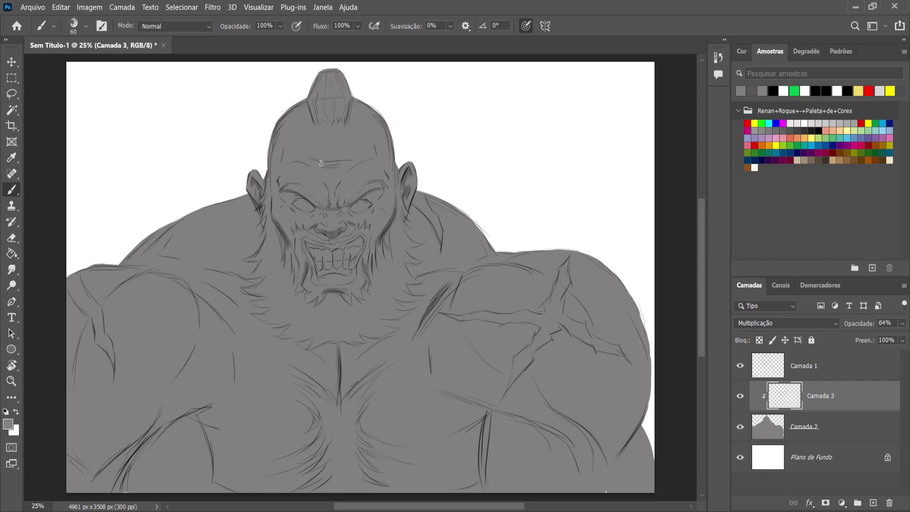
# Shade both temples, the forehead creases and the area around the eyes, enlarging the brush to 100 px
pyautogui.moveTo(283, 139); pyautogui.dragTo(279, 164)
pyautogui.moveTo(373, 134); pyautogui.dragTo(377, 155)
pyautogui.press(']')
pyautogui.press(']')
pyautogui.moveTo(379, 201); pyautogui.dragTo(387, 195)
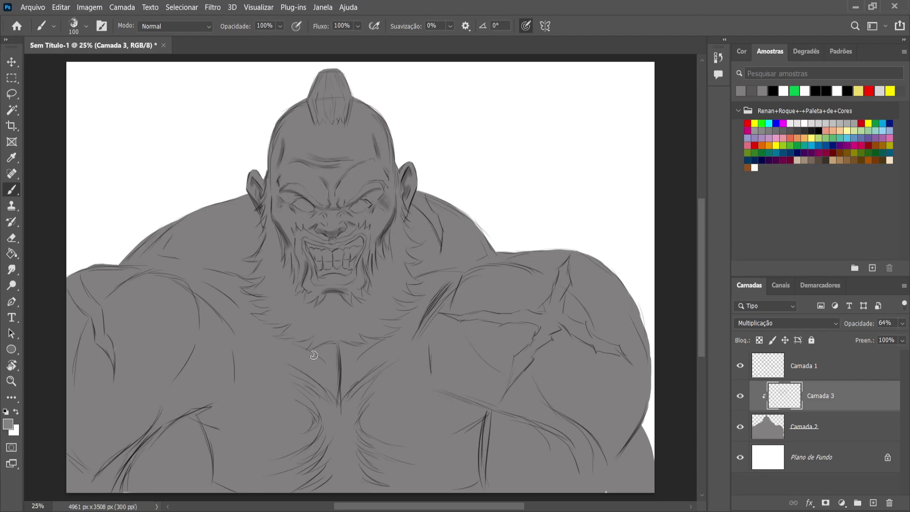
# Shade the sternum groove, both collarbones and the front contours of both shoulders with the 100 px brush
pyautogui.moveTo(336, 345)
pyautogui.mouseDown()
pyautogui.moveTo(337, 385)
pyautogui.moveTo(341, 332)
pyautogui.mouseUp()
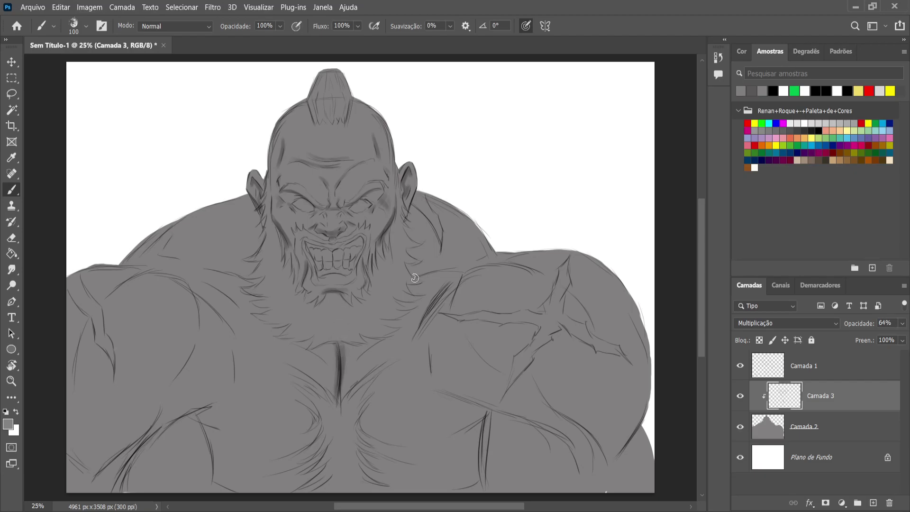
pyautogui.moveTo(437, 271)
pyautogui.mouseDown()
pyautogui.moveTo(422, 274)
pyautogui.moveTo(461, 269)
pyautogui.moveTo(444, 271)
pyautogui.moveTo(449, 313)
pyautogui.moveTo(424, 319)
pyautogui.mouseUp()
pyautogui.moveTo(476, 269); pyautogui.dragTo(540, 272)
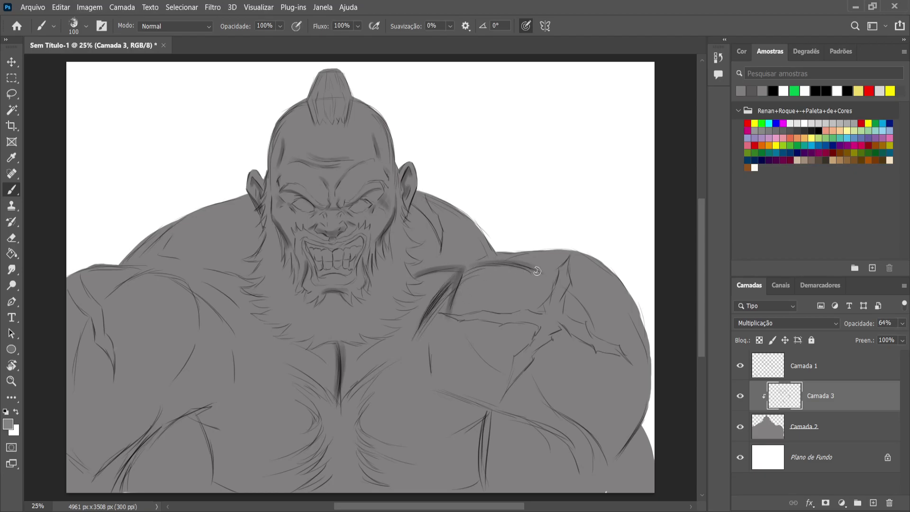
pyautogui.moveTo(187, 279); pyautogui.dragTo(196, 343)
pyautogui.moveTo(172, 276)
pyautogui.mouseDown()
pyautogui.moveTo(108, 297)
pyautogui.moveTo(106, 274)
pyautogui.moveTo(86, 274)
pyautogui.moveTo(236, 277)
pyautogui.moveTo(187, 270)
pyautogui.moveTo(247, 282)
pyautogui.moveTo(198, 280)
pyautogui.moveTo(223, 294)
pyautogui.moveTo(205, 297)
pyautogui.moveTo(231, 322)
pyautogui.mouseUp()
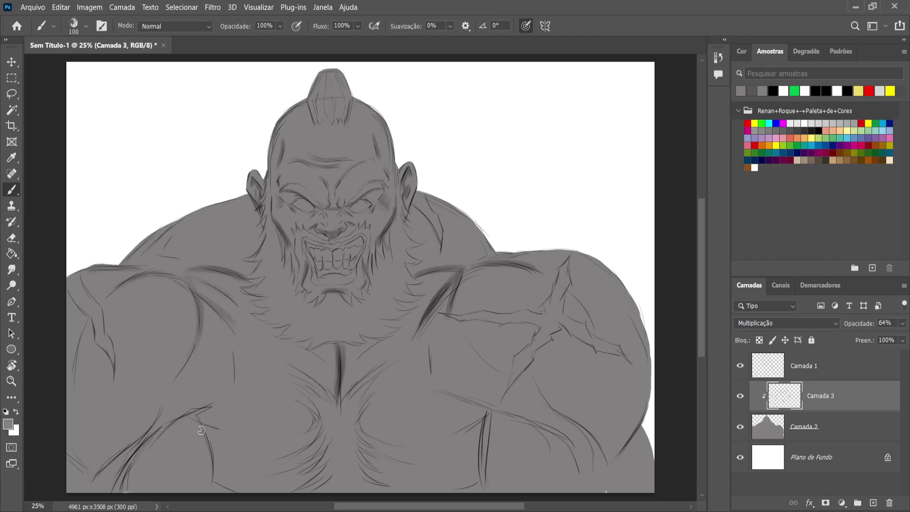
# Shade both sides of the torso and the muscle folds under the armpits
pyautogui.moveTo(198, 416); pyautogui.dragTo(213, 492)
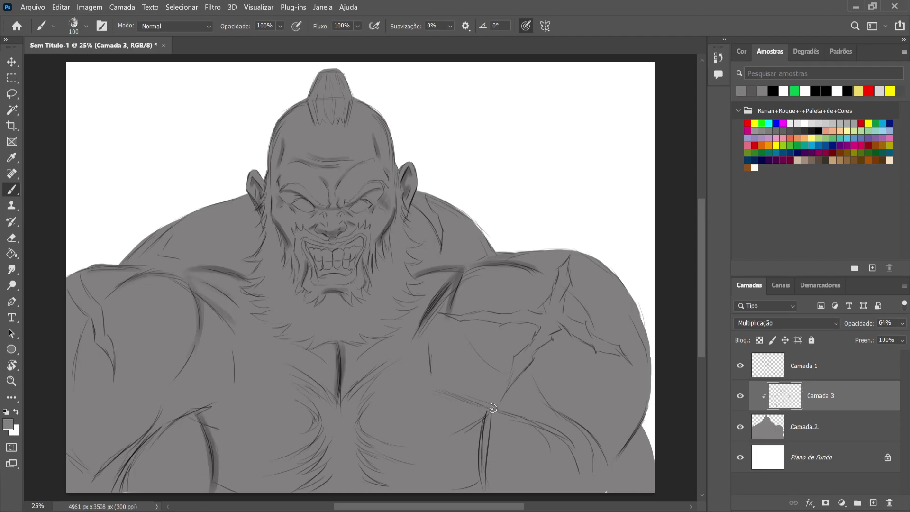
pyautogui.moveTo(490, 412)
pyautogui.mouseDown()
pyautogui.moveTo(481, 493)
pyautogui.moveTo(483, 476)
pyautogui.moveTo(448, 486)
pyautogui.mouseUp()
pyautogui.moveTo(208, 416); pyautogui.dragTo(237, 431)
pyautogui.moveTo(485, 416); pyautogui.dragTo(453, 433)
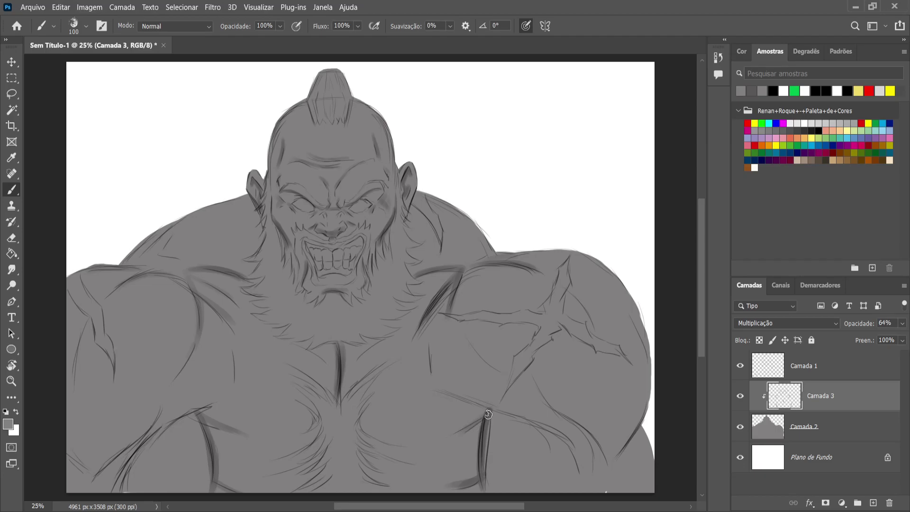
# Shade the upper chest contours beneath the beard and the vertical muscle line on the left chest
pyautogui.moveTo(276, 337)
pyautogui.mouseDown()
pyautogui.moveTo(333, 376)
pyautogui.moveTo(361, 371)
pyautogui.moveTo(351, 367)
pyautogui.moveTo(382, 343)
pyautogui.mouseUp()
pyautogui.moveTo(351, 369); pyautogui.dragTo(396, 335)
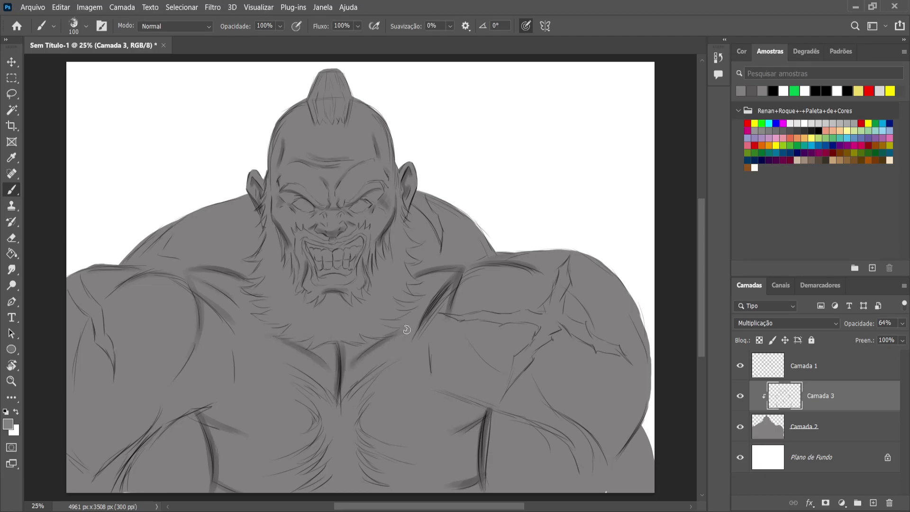
pyautogui.moveTo(236, 352); pyautogui.dragTo(240, 383)
# Shade the right arm's underside, biceps folds, outer edge and the shoulder contour line
pyautogui.moveTo(474, 406)
pyautogui.mouseDown()
pyautogui.moveTo(527, 425)
pyautogui.moveTo(478, 395)
pyautogui.moveTo(563, 440)
pyautogui.moveTo(555, 441)
pyautogui.moveTo(580, 476)
pyautogui.mouseUp()
pyautogui.moveTo(564, 444); pyautogui.dragTo(576, 482)
pyautogui.moveTo(536, 381)
pyautogui.mouseDown()
pyautogui.moveTo(597, 429)
pyautogui.moveTo(602, 465)
pyautogui.mouseUp()
pyautogui.moveTo(636, 327)
pyautogui.mouseDown()
pyautogui.moveTo(642, 377)
pyautogui.moveTo(632, 418)
pyautogui.mouseUp()
pyautogui.moveTo(471, 335); pyautogui.dragTo(502, 378)
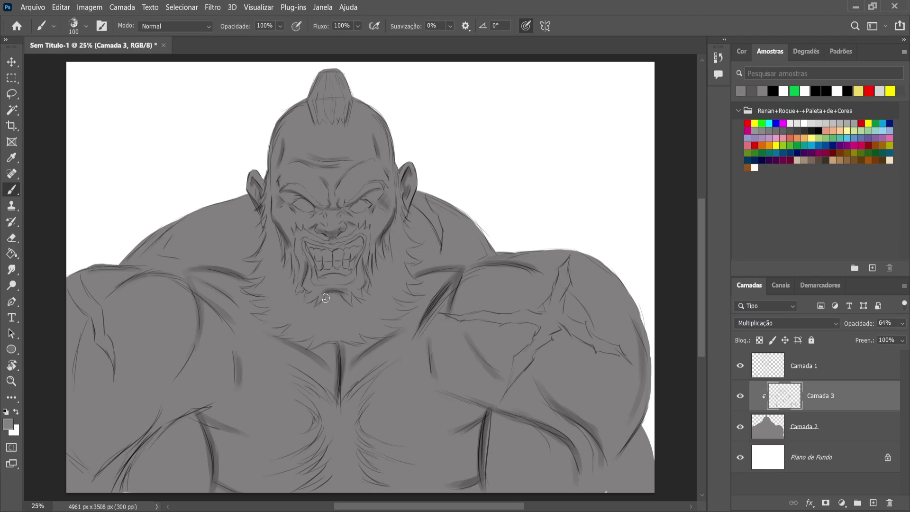
# Shade the left arm's outer contour, its underside and the crease at the elbow
pyautogui.moveTo(89, 317); pyautogui.dragTo(73, 407)
pyautogui.moveTo(93, 477); pyautogui.dragTo(156, 427)
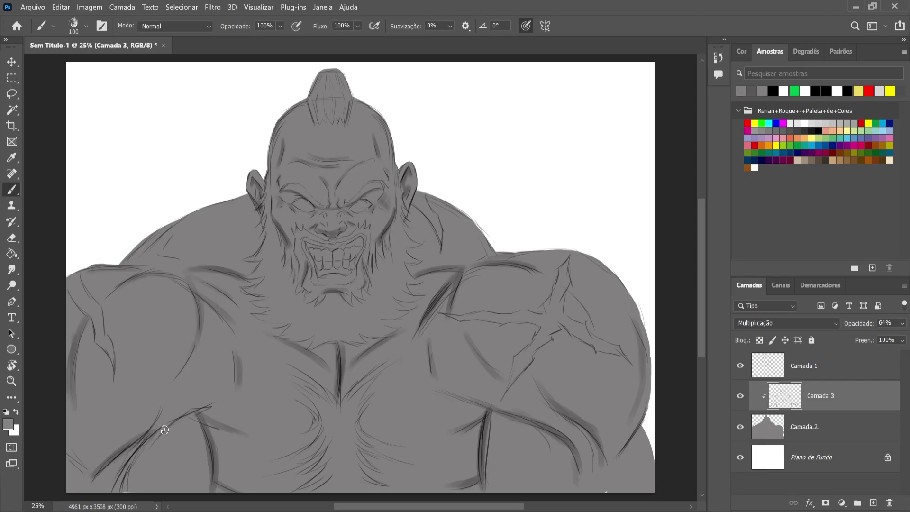
pyautogui.moveTo(121, 459); pyautogui.dragTo(100, 481)
pyautogui.moveTo(68, 452); pyautogui.dragTo(91, 488)
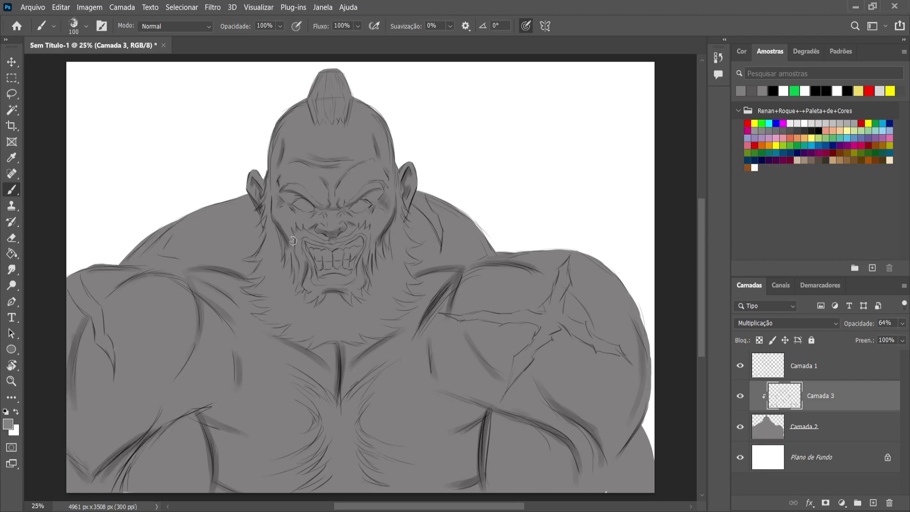
# Reduce the brush size and switch to the Smudge tool for blending the shading on the face
pyautogui.press('[')
pyautogui.press('[')
pyautogui.press('[')
pyautogui.press('r')
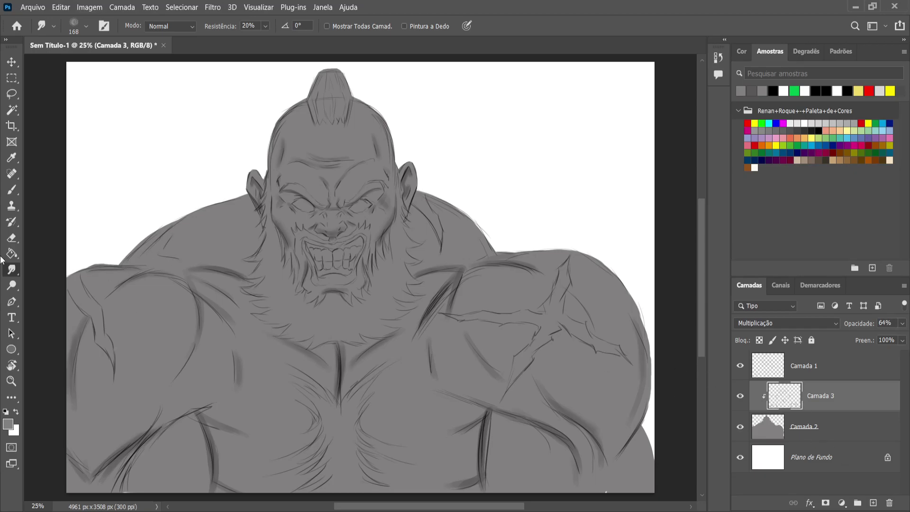
# Add a clipped layer directly above the grey silhouette and set the brush colour to light peach skin
pyautogui.press('b')
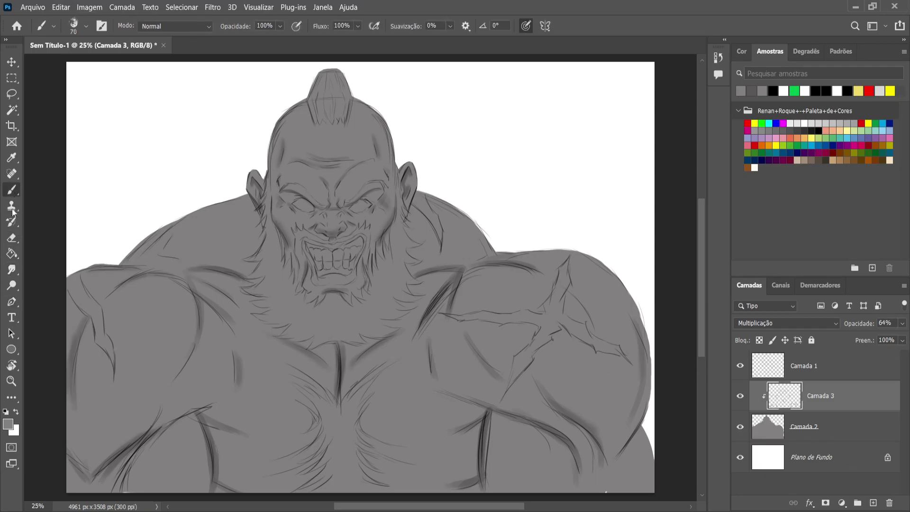
pyautogui.click(842, 129)
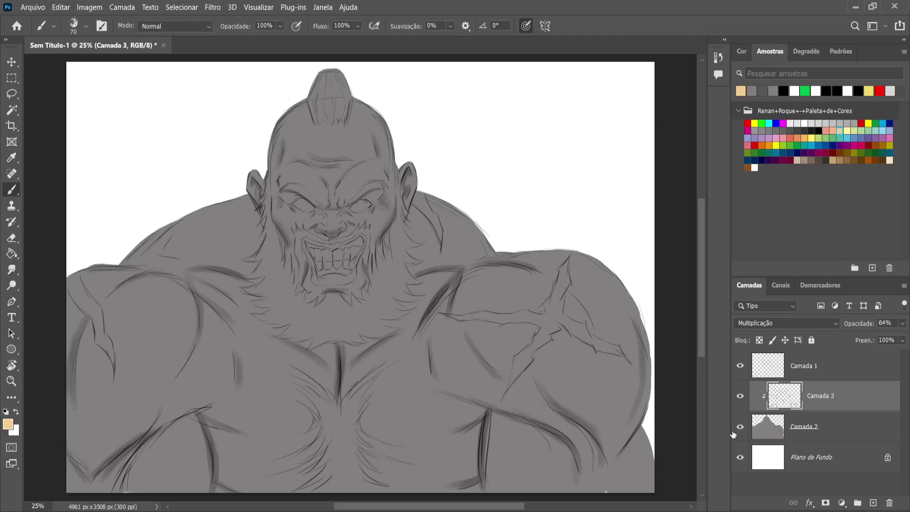
pyautogui.click(855, 442)
pyautogui.click(871, 503)
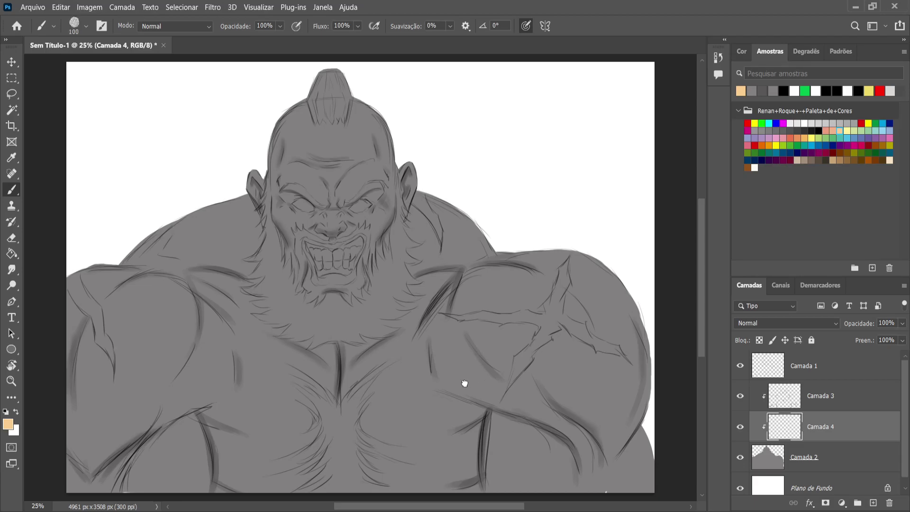
pyautogui.moveTo(356, 257); pyautogui.dragTo(291, 336)
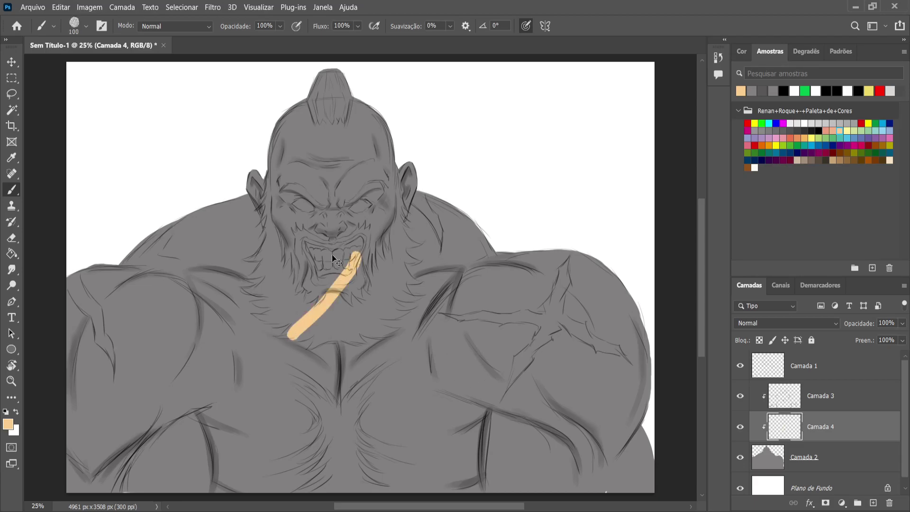
pyautogui.hotkey('ctrl', 'z')
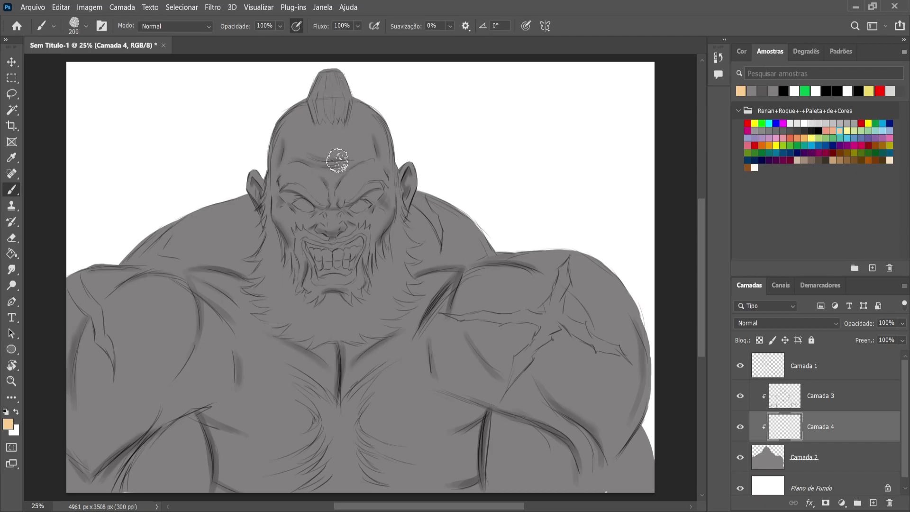
# Paint the face and bald head around the mohawk with the peach skin colour
pyautogui.moveTo(333, 194)
pyautogui.mouseDown()
pyautogui.moveTo(354, 164)
pyautogui.moveTo(340, 204)
pyautogui.moveTo(354, 166)
pyautogui.moveTo(319, 196)
pyautogui.moveTo(324, 159)
pyautogui.moveTo(304, 168)
pyautogui.moveTo(308, 176)
pyautogui.moveTo(312, 141)
pyautogui.moveTo(291, 183)
pyautogui.moveTo(302, 105)
pyautogui.moveTo(285, 168)
pyautogui.moveTo(280, 135)
pyautogui.moveTo(289, 138)
pyautogui.moveTo(294, 251)
pyautogui.moveTo(307, 231)
pyautogui.mouseUp()
pyautogui.moveTo(306, 192)
pyautogui.mouseDown()
pyautogui.moveTo(303, 267)
pyautogui.moveTo(336, 214)
pyautogui.moveTo(329, 261)
pyautogui.moveTo(308, 252)
pyautogui.moveTo(303, 194)
pyautogui.moveTo(302, 243)
pyautogui.moveTo(331, 248)
pyautogui.moveTo(355, 192)
pyautogui.mouseUp()
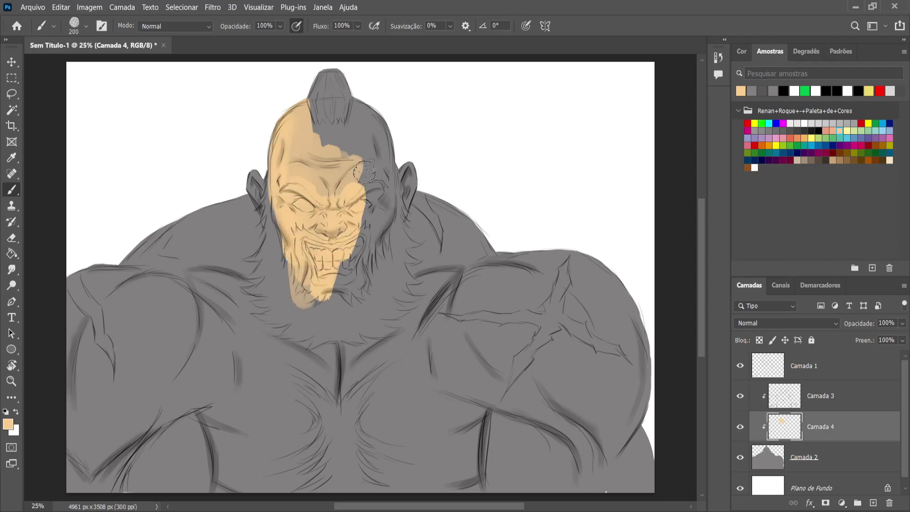
pyautogui.moveTo(386, 112)
pyautogui.mouseDown()
pyautogui.moveTo(365, 151)
pyautogui.moveTo(357, 123)
pyautogui.moveTo(371, 83)
pyautogui.moveTo(361, 95)
pyautogui.mouseUp()
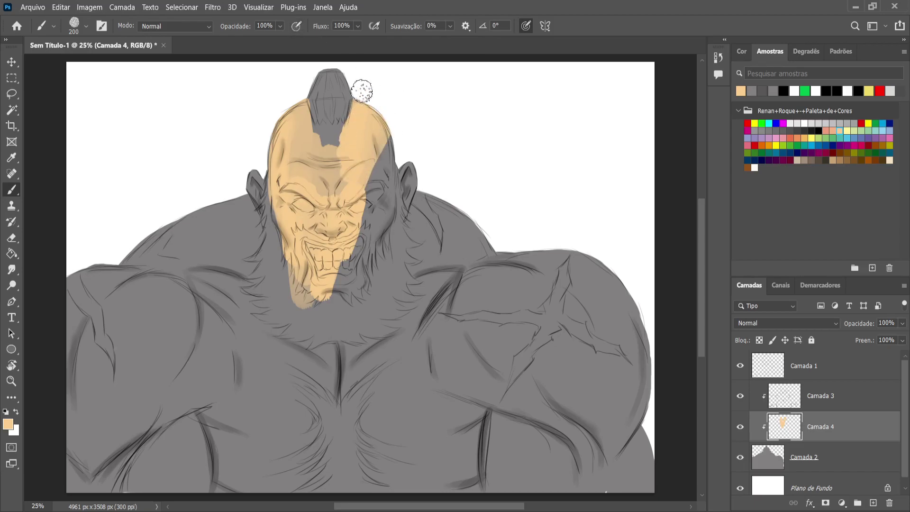
pyautogui.moveTo(353, 153)
pyautogui.mouseDown()
pyautogui.moveTo(372, 182)
pyautogui.moveTo(381, 164)
pyautogui.moveTo(378, 198)
pyautogui.moveTo(393, 170)
pyautogui.moveTo(368, 234)
pyautogui.moveTo(379, 221)
pyautogui.moveTo(384, 202)
pyautogui.moveTo(350, 239)
pyautogui.moveTo(355, 179)
pyautogui.moveTo(330, 189)
pyautogui.moveTo(314, 182)
pyautogui.moveTo(337, 175)
pyautogui.moveTo(351, 209)
pyautogui.moveTo(382, 178)
pyautogui.moveTo(381, 139)
pyautogui.moveTo(363, 178)
pyautogui.moveTo(335, 143)
pyautogui.mouseUp()
# Enlarge the brush and fill the neck, shoulder, arm and chest edge on the figure's left-hand side with peach
pyautogui.press(']')
pyautogui.press(']')
pyautogui.moveTo(248, 227)
pyautogui.mouseDown()
pyautogui.moveTo(251, 167)
pyautogui.moveTo(237, 202)
pyautogui.moveTo(253, 178)
pyautogui.moveTo(241, 249)
pyautogui.moveTo(250, 218)
pyautogui.moveTo(238, 230)
pyautogui.moveTo(226, 224)
pyautogui.moveTo(185, 242)
pyautogui.moveTo(201, 216)
pyautogui.moveTo(170, 247)
pyautogui.moveTo(207, 195)
pyautogui.moveTo(122, 307)
pyautogui.moveTo(187, 204)
pyautogui.moveTo(196, 214)
pyautogui.moveTo(130, 309)
pyautogui.moveTo(221, 201)
pyautogui.moveTo(155, 270)
pyautogui.moveTo(138, 240)
pyautogui.mouseUp()
pyautogui.press(']')
pyautogui.press(']')
pyautogui.press(']')
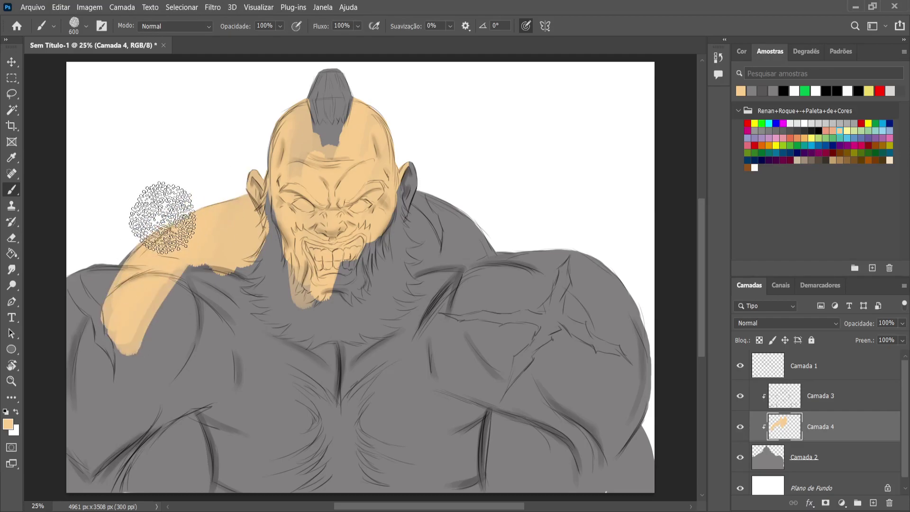
pyautogui.moveTo(141, 231)
pyautogui.mouseDown()
pyautogui.moveTo(112, 293)
pyautogui.moveTo(114, 254)
pyautogui.moveTo(96, 281)
pyautogui.moveTo(74, 366)
pyautogui.moveTo(87, 288)
pyautogui.moveTo(105, 468)
pyautogui.moveTo(75, 361)
pyautogui.moveTo(79, 438)
pyautogui.moveTo(72, 424)
pyautogui.moveTo(93, 488)
pyautogui.moveTo(131, 349)
pyautogui.moveTo(125, 464)
pyautogui.moveTo(156, 318)
pyautogui.moveTo(180, 267)
pyautogui.moveTo(142, 496)
pyautogui.moveTo(172, 283)
pyautogui.moveTo(93, 344)
pyautogui.moveTo(150, 281)
pyautogui.moveTo(158, 344)
pyautogui.moveTo(212, 289)
pyautogui.moveTo(216, 322)
pyautogui.moveTo(231, 286)
pyautogui.moveTo(180, 359)
pyautogui.moveTo(161, 439)
pyautogui.moveTo(207, 389)
pyautogui.moveTo(179, 466)
pyautogui.moveTo(194, 415)
pyautogui.mouseUp()
# Continue the peach colour over the ear and neck on the right-hand side and the upper chest below the beard
pyautogui.press('[')
pyautogui.press('[')
pyautogui.press('[')
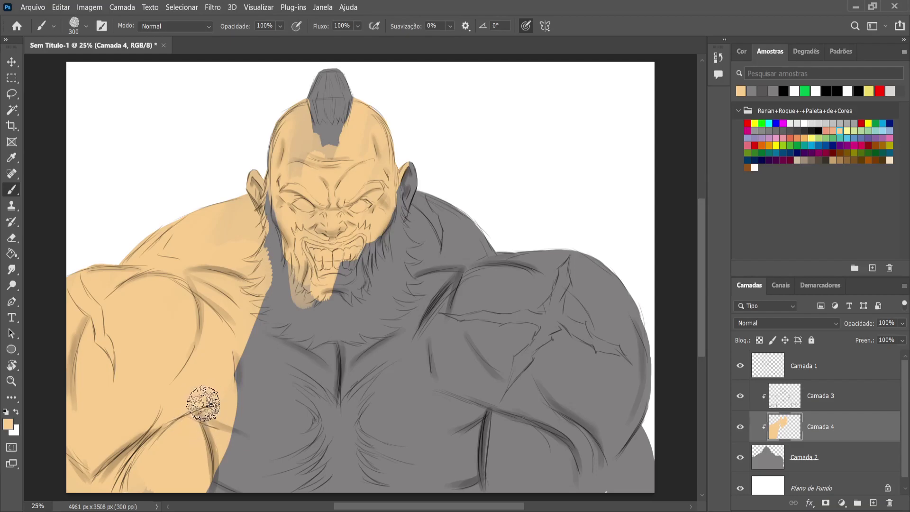
pyautogui.moveTo(549, 248)
pyautogui.mouseDown()
pyautogui.moveTo(504, 294)
pyautogui.moveTo(514, 251)
pyautogui.moveTo(495, 278)
pyautogui.moveTo(479, 231)
pyautogui.moveTo(492, 238)
pyautogui.moveTo(463, 267)
pyautogui.moveTo(460, 236)
pyautogui.moveTo(431, 183)
pyautogui.moveTo(426, 201)
pyautogui.moveTo(419, 173)
pyautogui.moveTo(437, 229)
pyautogui.moveTo(423, 214)
pyautogui.moveTo(435, 250)
pyautogui.moveTo(421, 268)
pyautogui.moveTo(418, 310)
pyautogui.moveTo(413, 300)
pyautogui.moveTo(408, 314)
pyautogui.moveTo(415, 335)
pyautogui.moveTo(383, 361)
pyautogui.moveTo(331, 362)
pyautogui.moveTo(282, 348)
pyautogui.moveTo(263, 315)
pyautogui.moveTo(265, 377)
pyautogui.mouseUp()
# Fill the scarred shoulder and arm and the rest of the chest and torso with peach
pyautogui.press(']')
pyautogui.moveTo(534, 271); pyautogui.dragTo(595, 322)
pyautogui.moveTo(539, 253); pyautogui.dragTo(620, 342)
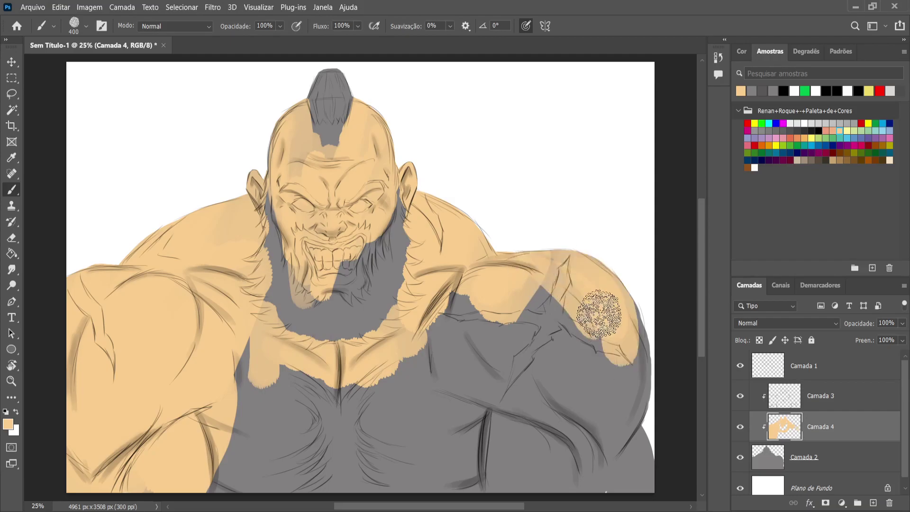
pyautogui.moveTo(599, 314); pyautogui.dragTo(589, 372)
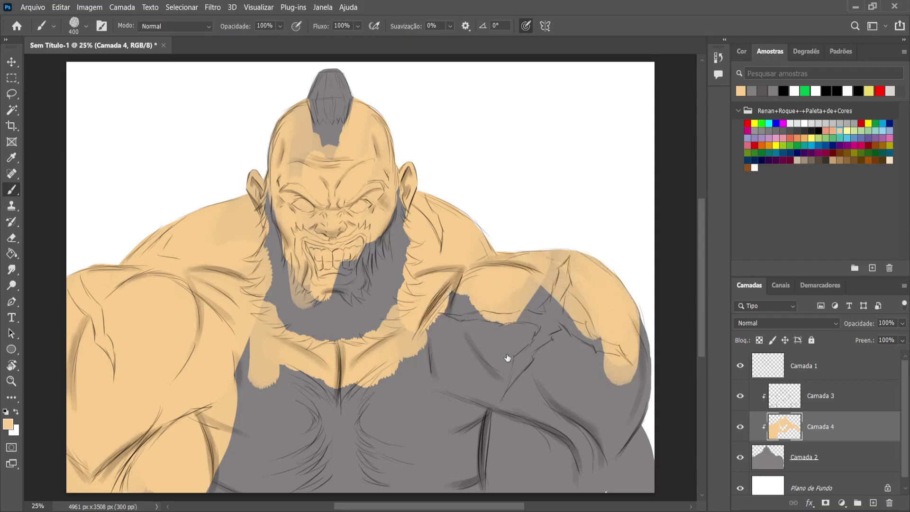
pyautogui.click(542, 311)
pyautogui.moveTo(529, 273)
pyautogui.mouseDown()
pyautogui.moveTo(510, 359)
pyautogui.moveTo(531, 319)
pyautogui.moveTo(507, 348)
pyautogui.moveTo(490, 282)
pyautogui.moveTo(454, 374)
pyautogui.moveTo(484, 309)
pyautogui.moveTo(429, 356)
pyautogui.moveTo(470, 303)
pyautogui.moveTo(511, 385)
pyautogui.moveTo(566, 304)
pyautogui.moveTo(554, 361)
pyautogui.moveTo(570, 393)
pyautogui.moveTo(611, 325)
pyautogui.moveTo(604, 397)
pyautogui.moveTo(620, 380)
pyautogui.moveTo(621, 414)
pyautogui.moveTo(600, 473)
pyautogui.moveTo(626, 454)
pyautogui.moveTo(637, 489)
pyautogui.moveTo(653, 346)
pyautogui.moveTo(565, 491)
pyautogui.moveTo(576, 444)
pyautogui.moveTo(541, 453)
pyautogui.moveTo(544, 428)
pyautogui.moveTo(514, 429)
pyautogui.moveTo(495, 485)
pyautogui.moveTo(507, 434)
pyautogui.moveTo(468, 429)
pyautogui.moveTo(456, 464)
pyautogui.moveTo(483, 444)
pyautogui.moveTo(448, 423)
pyautogui.moveTo(437, 390)
pyautogui.moveTo(406, 484)
pyautogui.moveTo(453, 451)
pyautogui.moveTo(336, 454)
pyautogui.moveTo(358, 423)
pyautogui.moveTo(374, 425)
pyautogui.moveTo(326, 382)
pyautogui.moveTo(250, 381)
pyautogui.moveTo(273, 435)
pyautogui.moveTo(348, 449)
pyautogui.moveTo(197, 422)
pyautogui.moveTo(314, 484)
pyautogui.moveTo(430, 485)
pyautogui.mouseUp()
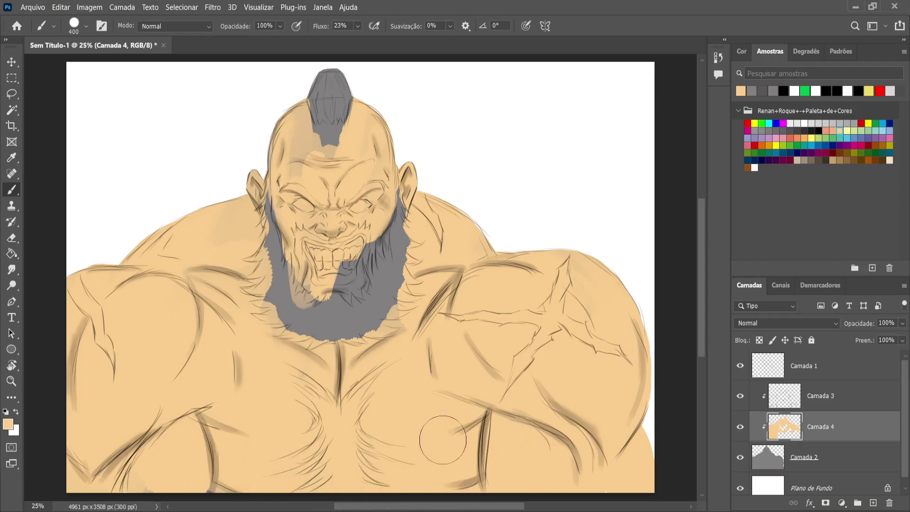
# Cover the remaining grey in the beard and mohawk with peach so the skin layer covers the whole silhouette
pyautogui.press('[')
pyautogui.moveTo(394, 195)
pyautogui.mouseDown()
pyautogui.moveTo(386, 268)
pyautogui.moveTo(401, 261)
pyautogui.moveTo(386, 309)
pyautogui.moveTo(351, 296)
pyautogui.moveTo(360, 267)
pyautogui.moveTo(322, 330)
pyautogui.moveTo(319, 269)
pyautogui.moveTo(298, 303)
pyautogui.moveTo(316, 268)
pyautogui.moveTo(295, 285)
pyautogui.moveTo(290, 277)
pyautogui.moveTo(275, 301)
pyautogui.moveTo(288, 229)
pyautogui.moveTo(276, 230)
pyautogui.moveTo(288, 186)
pyautogui.moveTo(296, 199)
pyautogui.moveTo(319, 165)
pyautogui.moveTo(318, 190)
pyautogui.moveTo(331, 152)
pyautogui.moveTo(310, 160)
pyautogui.moveTo(323, 134)
pyautogui.moveTo(338, 146)
pyautogui.moveTo(338, 84)
pyautogui.moveTo(311, 112)
pyautogui.moveTo(321, 90)
pyautogui.moveTo(315, 142)
pyautogui.moveTo(289, 170)
pyautogui.moveTo(289, 142)
pyautogui.moveTo(343, 201)
pyautogui.moveTo(370, 156)
pyautogui.moveTo(372, 253)
pyautogui.moveTo(380, 244)
pyautogui.moveTo(285, 172)
pyautogui.moveTo(310, 283)
pyautogui.moveTo(398, 217)
pyautogui.moveTo(331, 353)
pyautogui.moveTo(279, 362)
pyautogui.moveTo(314, 377)
pyautogui.moveTo(261, 393)
pyautogui.moveTo(296, 438)
pyautogui.moveTo(247, 442)
pyautogui.mouseUp()
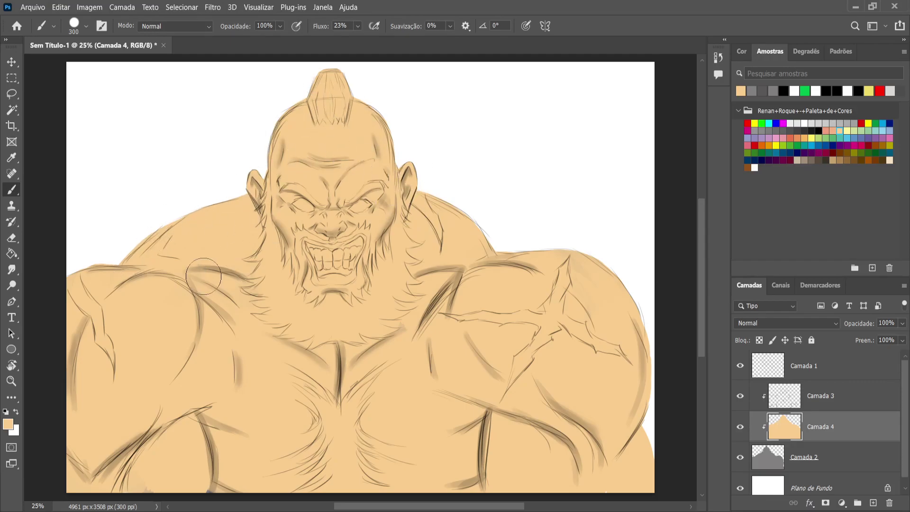
pyautogui.press(']')
pyautogui.press(']')
pyautogui.press(']')
# Add a clipped layer above the peach skin layer and change the brush colour to dark brown
pyautogui.press('i')
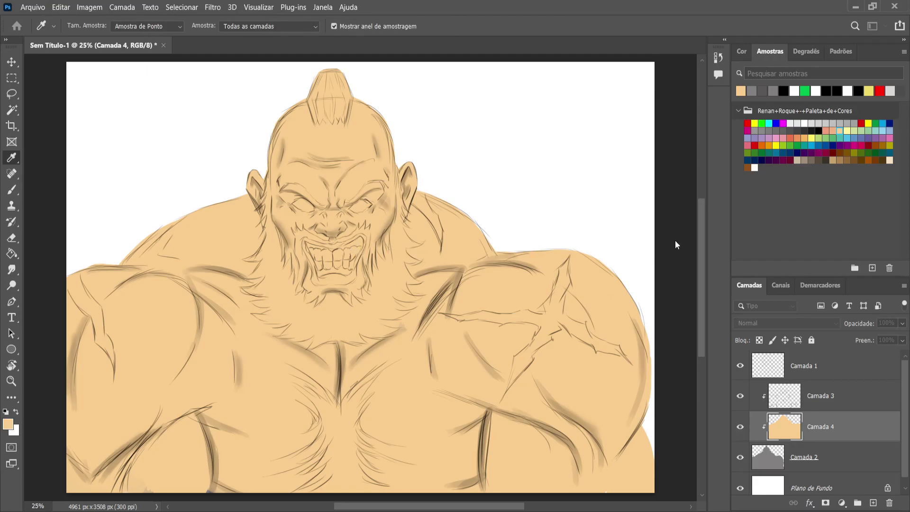
pyautogui.press('b')
pyautogui.click(867, 502)
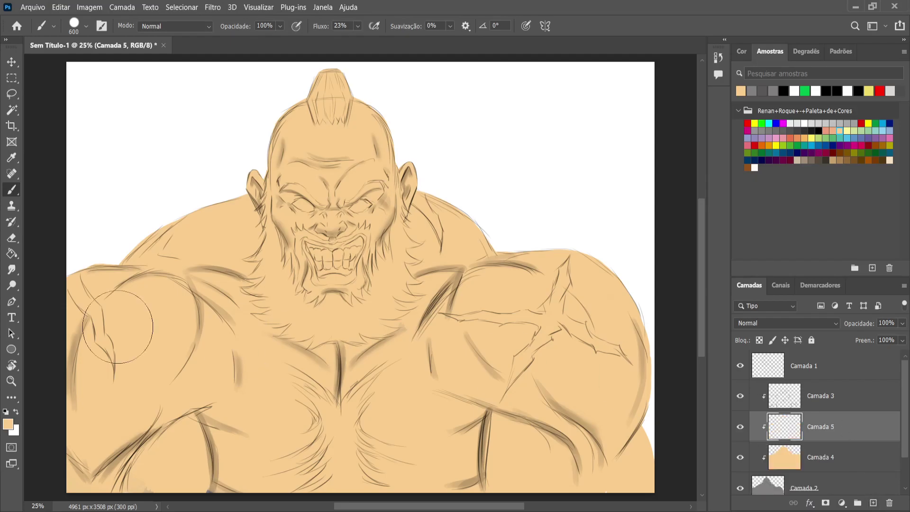
pyautogui.press('i')
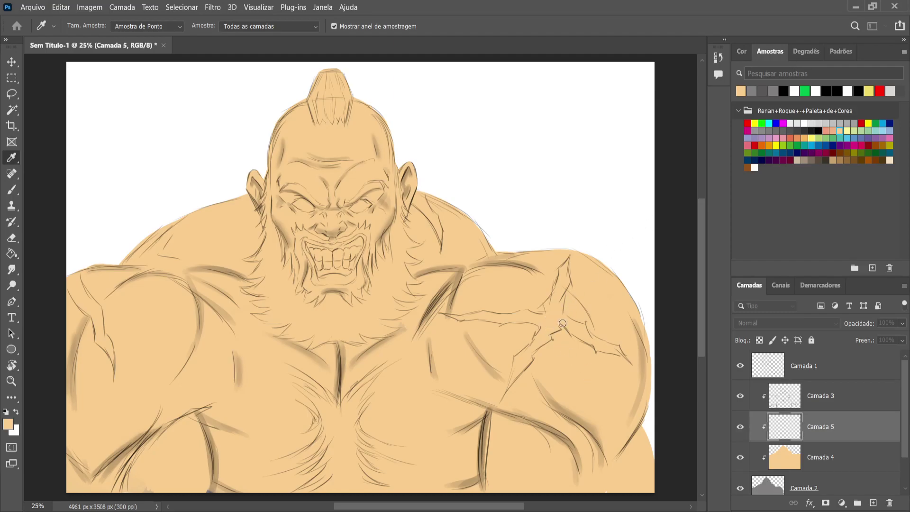
pyautogui.click(664, 222)
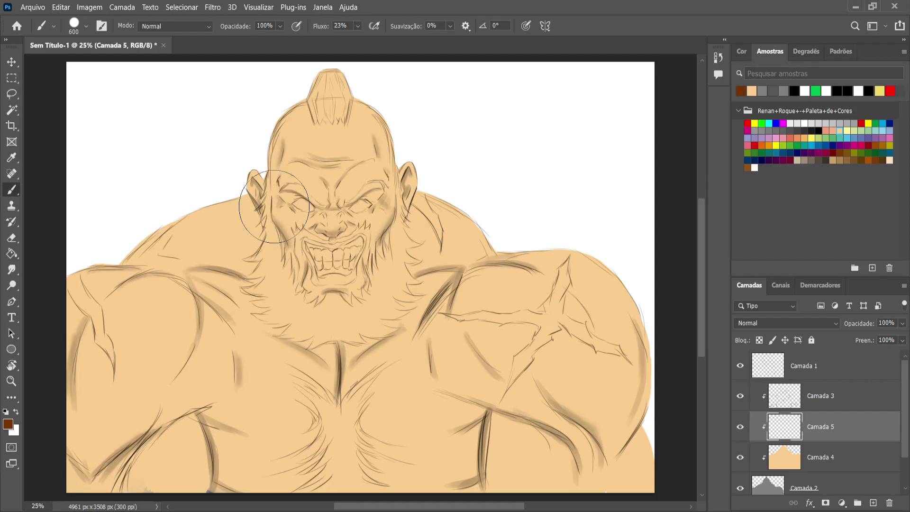
# Reduce the brush to 30 px and add an unclipped layer above the Multiply shading layer for the hair
pyautogui.press('[')
pyautogui.press('[')
pyautogui.press('[')
pyautogui.press('[')
pyautogui.press('[')
pyautogui.click(867, 396)
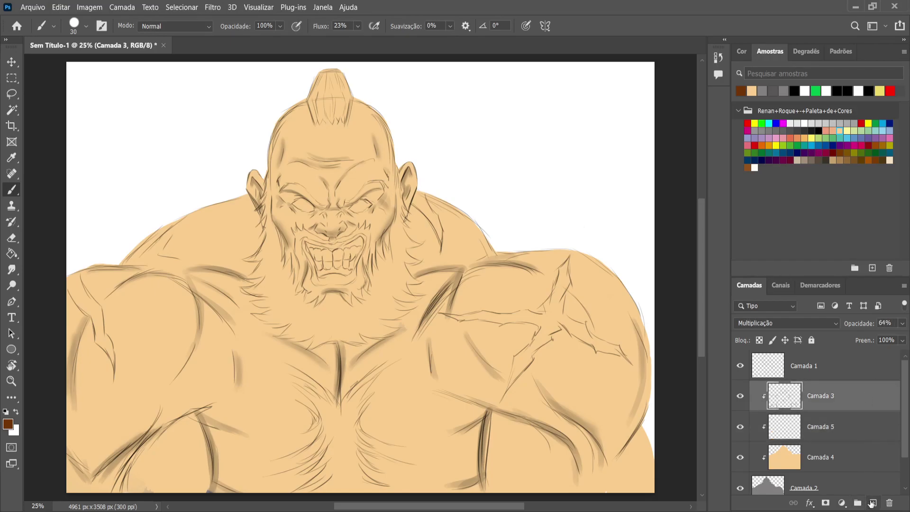
pyautogui.click(874, 503)
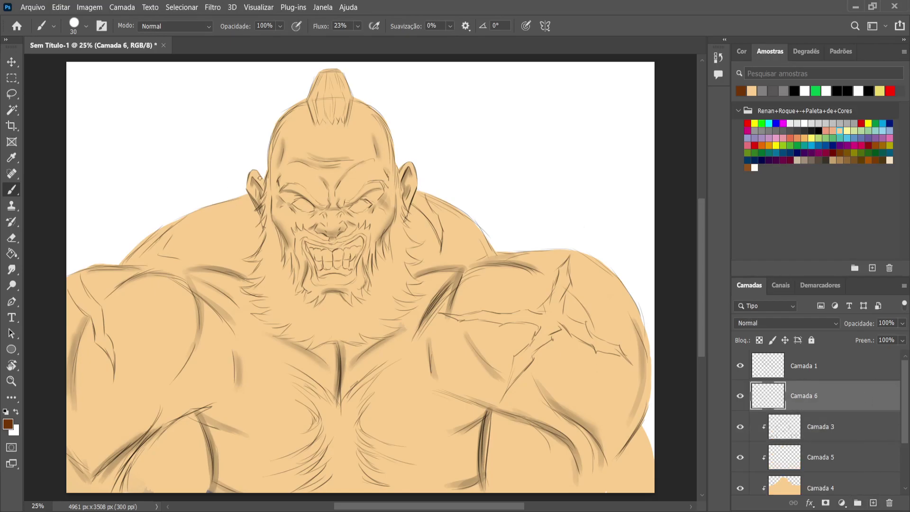
# Paint the dark brown sideburn below the left-hand ear, flicking the hair tips outward
pyautogui.moveTo(268, 182)
pyautogui.mouseDown()
pyautogui.moveTo(260, 208)
pyautogui.moveTo(269, 185)
pyautogui.moveTo(270, 205)
pyautogui.moveTo(265, 216)
pyautogui.moveTo(267, 198)
pyautogui.moveTo(259, 218)
pyautogui.moveTo(270, 198)
pyautogui.moveTo(266, 232)
pyautogui.moveTo(269, 216)
pyautogui.moveTo(274, 230)
pyautogui.moveTo(271, 211)
pyautogui.moveTo(279, 264)
pyautogui.mouseUp()
pyautogui.press('[')
pyautogui.moveTo(272, 225)
pyautogui.mouseDown()
pyautogui.moveTo(273, 276)
pyautogui.moveTo(256, 253)
pyautogui.moveTo(268, 234)
pyautogui.moveTo(250, 257)
pyautogui.moveTo(266, 232)
pyautogui.moveTo(256, 256)
pyautogui.mouseUp()
pyautogui.press('[')
pyautogui.press('[')
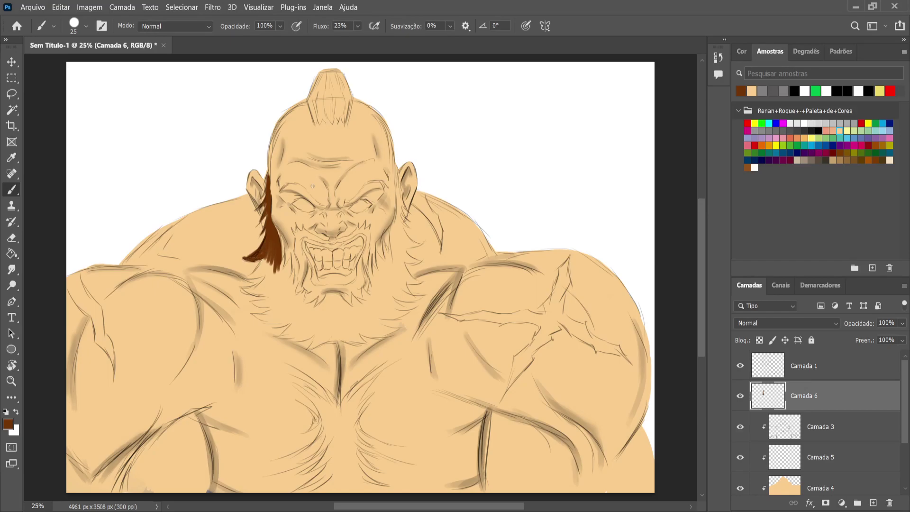
# Extend the brown beard down the left-hand cheek and jaw with pointed tufts beside the mouth
pyautogui.press(']')
pyautogui.moveTo(242, 280)
pyautogui.mouseDown()
pyautogui.moveTo(275, 260)
pyautogui.moveTo(246, 277)
pyautogui.moveTo(267, 261)
pyautogui.moveTo(261, 275)
pyautogui.moveTo(269, 259)
pyautogui.moveTo(248, 277)
pyautogui.moveTo(256, 259)
pyautogui.mouseUp()
pyautogui.press('[')
pyautogui.press('[')
pyautogui.moveTo(285, 250)
pyautogui.mouseDown()
pyautogui.moveTo(275, 271)
pyautogui.moveTo(291, 254)
pyautogui.moveTo(277, 278)
pyautogui.moveTo(289, 257)
pyautogui.moveTo(285, 285)
pyautogui.moveTo(288, 264)
pyautogui.moveTo(278, 284)
pyautogui.moveTo(281, 264)
pyautogui.moveTo(270, 279)
pyautogui.moveTo(294, 269)
pyautogui.moveTo(288, 287)
pyautogui.moveTo(301, 273)
pyautogui.mouseUp()
pyautogui.press(']')
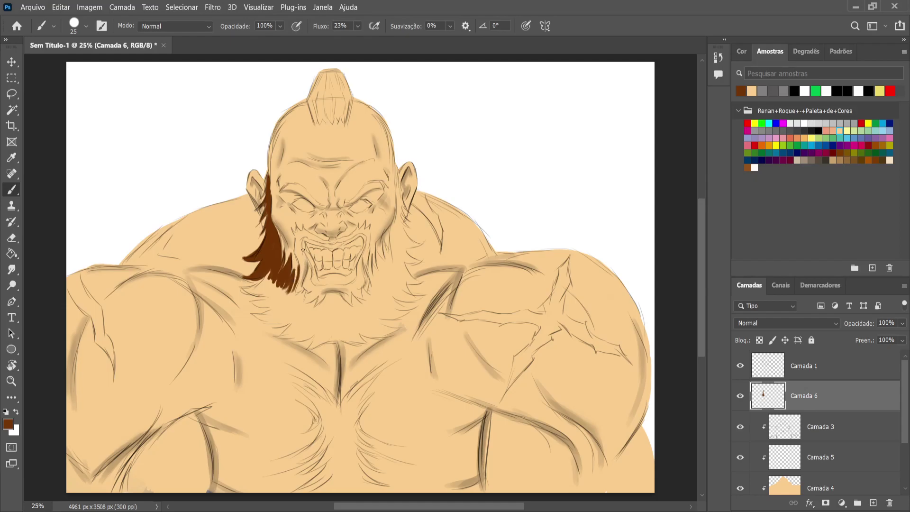
pyautogui.moveTo(307, 263)
pyautogui.mouseDown()
pyautogui.moveTo(295, 293)
pyautogui.moveTo(289, 288)
pyautogui.mouseUp()
pyautogui.moveTo(298, 296); pyautogui.dragTo(293, 280)
# Paint the moustache across the upper lip and down both sides of the mouth, adding tufts on the right-hand cheek
pyautogui.moveTo(330, 242)
pyautogui.mouseDown()
pyautogui.moveTo(308, 232)
pyautogui.moveTo(326, 242)
pyautogui.mouseUp()
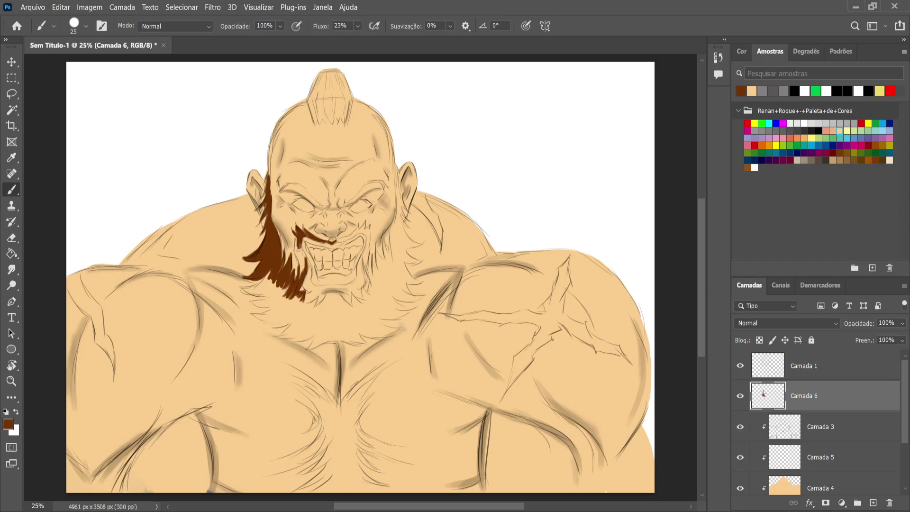
pyautogui.moveTo(298, 238)
pyautogui.mouseDown()
pyautogui.moveTo(301, 272)
pyautogui.moveTo(297, 234)
pyautogui.moveTo(301, 265)
pyautogui.moveTo(299, 245)
pyautogui.mouseUp()
pyautogui.moveTo(331, 242)
pyautogui.mouseDown()
pyautogui.moveTo(370, 222)
pyautogui.moveTo(366, 272)
pyautogui.mouseUp()
pyautogui.moveTo(369, 241)
pyautogui.mouseDown()
pyautogui.moveTo(371, 287)
pyautogui.moveTo(368, 261)
pyautogui.moveTo(379, 277)
pyautogui.moveTo(376, 268)
pyautogui.mouseUp()
pyautogui.moveTo(388, 254)
pyautogui.mouseDown()
pyautogui.moveTo(377, 266)
pyautogui.moveTo(384, 241)
pyautogui.moveTo(384, 265)
pyautogui.moveTo(386, 256)
pyautogui.mouseUp()
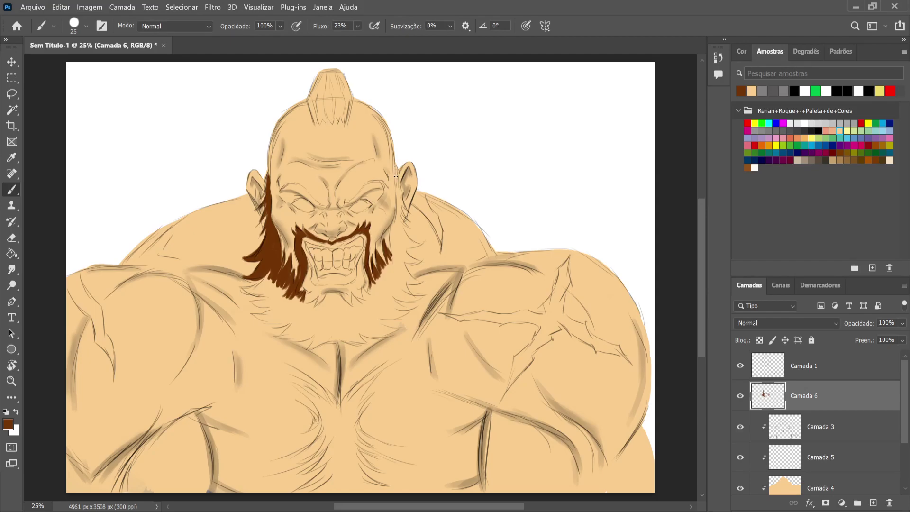
# Paint the right-hand sideburn and the beard tufts along that side of the jaw in dark brown
pyautogui.moveTo(395, 171)
pyautogui.mouseDown()
pyautogui.moveTo(405, 215)
pyautogui.moveTo(396, 195)
pyautogui.moveTo(398, 223)
pyautogui.moveTo(397, 192)
pyautogui.moveTo(405, 218)
pyautogui.moveTo(398, 209)
pyautogui.moveTo(398, 234)
pyautogui.moveTo(398, 199)
pyautogui.moveTo(395, 256)
pyautogui.mouseUp()
pyautogui.moveTo(393, 225)
pyautogui.mouseDown()
pyautogui.moveTo(394, 256)
pyautogui.moveTo(397, 244)
pyautogui.mouseUp()
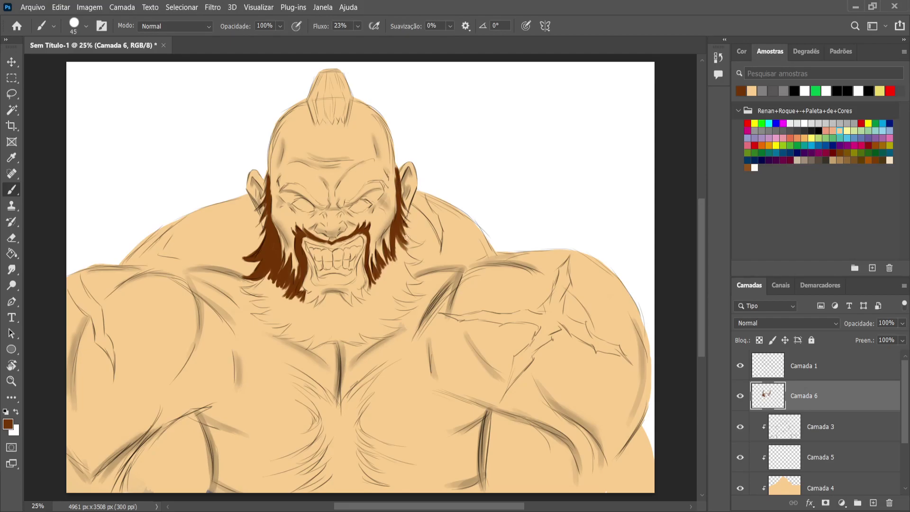
pyautogui.moveTo(416, 244)
pyautogui.mouseDown()
pyautogui.moveTo(397, 231)
pyautogui.moveTo(418, 262)
pyautogui.moveTo(395, 244)
pyautogui.moveTo(412, 253)
pyautogui.moveTo(395, 249)
pyautogui.moveTo(413, 278)
pyautogui.moveTo(388, 253)
pyautogui.moveTo(403, 276)
pyautogui.mouseUp()
pyautogui.moveTo(400, 242)
pyautogui.mouseDown()
pyautogui.moveTo(414, 260)
pyautogui.moveTo(418, 244)
pyautogui.moveTo(399, 255)
pyautogui.moveTo(406, 284)
pyautogui.moveTo(390, 266)
pyautogui.moveTo(402, 290)
pyautogui.moveTo(381, 264)
pyautogui.moveTo(411, 301)
pyautogui.moveTo(377, 281)
pyautogui.moveTo(413, 299)
pyautogui.mouseUp()
pyautogui.moveTo(409, 290)
pyautogui.mouseDown()
pyautogui.moveTo(381, 292)
pyautogui.moveTo(376, 278)
pyautogui.moveTo(389, 301)
pyautogui.moveTo(371, 277)
pyautogui.moveTo(383, 306)
pyautogui.moveTo(369, 290)
pyautogui.moveTo(407, 309)
pyautogui.mouseUp()
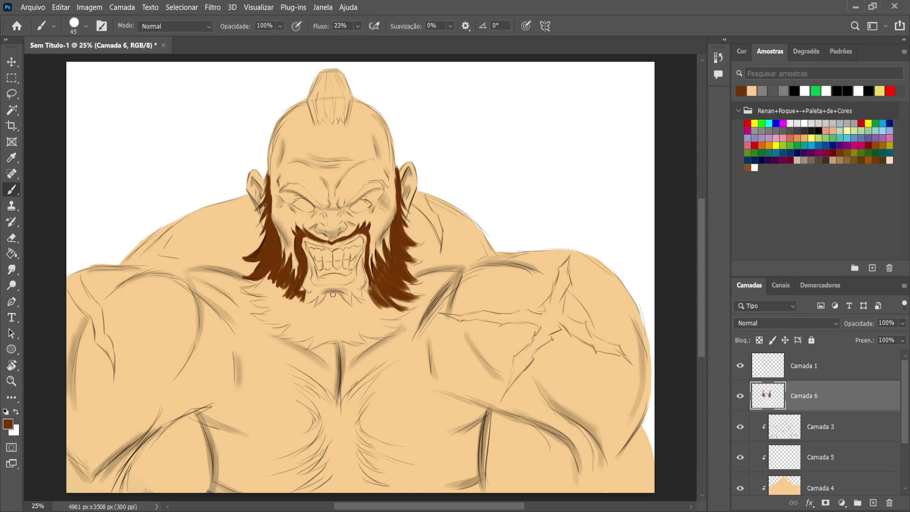
# Fill the chin and the whole lower beard with brown tufts and colour the mohawk the same brown
pyautogui.moveTo(331, 293)
pyautogui.mouseDown()
pyautogui.moveTo(309, 317)
pyautogui.moveTo(328, 294)
pyautogui.moveTo(309, 315)
pyautogui.moveTo(333, 295)
pyautogui.moveTo(333, 307)
pyautogui.moveTo(333, 294)
pyautogui.moveTo(336, 305)
pyautogui.moveTo(333, 295)
pyautogui.moveTo(356, 310)
pyautogui.moveTo(323, 302)
pyautogui.moveTo(328, 293)
pyautogui.moveTo(319, 309)
pyautogui.moveTo(316, 295)
pyautogui.moveTo(290, 318)
pyautogui.moveTo(315, 314)
pyautogui.moveTo(327, 301)
pyautogui.moveTo(307, 317)
pyautogui.moveTo(328, 298)
pyautogui.moveTo(287, 315)
pyautogui.mouseUp()
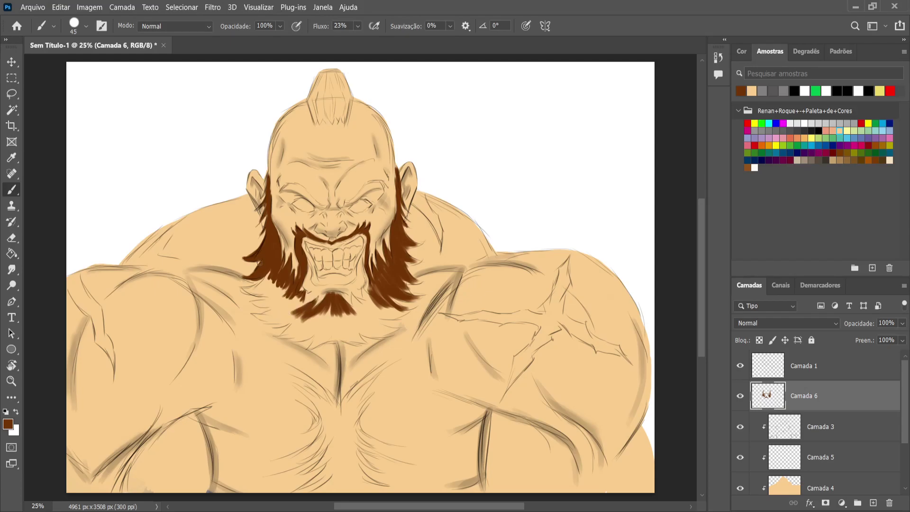
pyautogui.moveTo(245, 288)
pyautogui.mouseDown()
pyautogui.moveTo(267, 290)
pyautogui.moveTo(254, 282)
pyautogui.moveTo(274, 281)
pyautogui.moveTo(249, 284)
pyautogui.moveTo(270, 281)
pyautogui.moveTo(250, 289)
pyautogui.moveTo(276, 268)
pyautogui.moveTo(284, 278)
pyautogui.moveTo(265, 292)
pyautogui.moveTo(290, 281)
pyautogui.moveTo(253, 305)
pyautogui.moveTo(276, 303)
pyautogui.moveTo(255, 298)
pyautogui.moveTo(281, 289)
pyautogui.moveTo(253, 301)
pyautogui.moveTo(276, 305)
pyautogui.moveTo(261, 297)
pyautogui.moveTo(291, 292)
pyautogui.moveTo(268, 294)
pyautogui.moveTo(255, 315)
pyautogui.moveTo(279, 311)
pyautogui.moveTo(261, 314)
pyautogui.moveTo(278, 301)
pyautogui.moveTo(252, 316)
pyautogui.moveTo(296, 288)
pyautogui.moveTo(273, 308)
pyautogui.moveTo(297, 293)
pyautogui.moveTo(277, 314)
pyautogui.moveTo(293, 308)
pyautogui.moveTo(299, 293)
pyautogui.moveTo(281, 310)
pyautogui.moveTo(298, 308)
pyautogui.moveTo(284, 322)
pyautogui.moveTo(271, 315)
pyautogui.moveTo(285, 305)
pyautogui.moveTo(275, 304)
pyautogui.moveTo(290, 328)
pyautogui.moveTo(280, 327)
pyautogui.moveTo(299, 318)
pyautogui.moveTo(278, 335)
pyautogui.moveTo(320, 309)
pyautogui.moveTo(293, 335)
pyautogui.moveTo(319, 326)
pyautogui.moveTo(334, 305)
pyautogui.moveTo(310, 349)
pyautogui.moveTo(335, 310)
pyautogui.moveTo(335, 336)
pyautogui.moveTo(336, 327)
pyautogui.moveTo(322, 339)
pyautogui.moveTo(348, 337)
pyautogui.moveTo(339, 320)
pyautogui.moveTo(351, 337)
pyautogui.moveTo(344, 317)
pyautogui.moveTo(360, 341)
pyautogui.moveTo(350, 333)
pyautogui.moveTo(354, 308)
pyautogui.moveTo(368, 329)
pyautogui.moveTo(349, 309)
pyautogui.moveTo(375, 325)
pyautogui.moveTo(345, 313)
pyautogui.moveTo(366, 313)
pyautogui.moveTo(358, 311)
pyautogui.moveTo(361, 319)
pyautogui.moveTo(354, 298)
pyautogui.moveTo(367, 321)
pyautogui.moveTo(355, 297)
pyautogui.moveTo(377, 315)
pyautogui.moveTo(355, 295)
pyautogui.moveTo(395, 317)
pyautogui.moveTo(389, 305)
pyautogui.moveTo(369, 305)
pyautogui.moveTo(389, 317)
pyautogui.moveTo(384, 324)
pyautogui.moveTo(365, 310)
pyautogui.moveTo(388, 317)
pyautogui.moveTo(365, 317)
pyautogui.moveTo(388, 328)
pyautogui.moveTo(375, 307)
pyautogui.moveTo(410, 308)
pyautogui.moveTo(388, 267)
pyautogui.mouseUp()
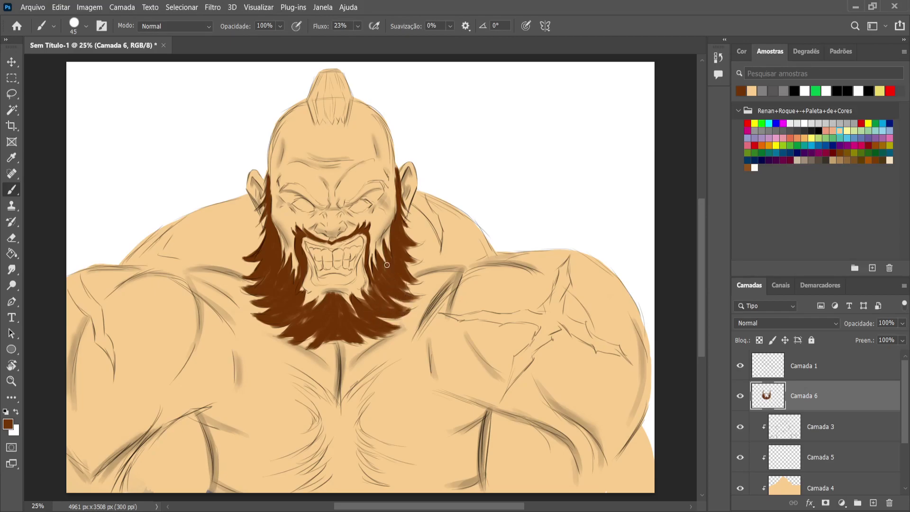
pyautogui.moveTo(324, 68)
pyautogui.mouseDown()
pyautogui.moveTo(315, 87)
pyautogui.moveTo(323, 66)
pyautogui.moveTo(325, 89)
pyautogui.moveTo(319, 78)
pyautogui.moveTo(311, 98)
pyautogui.moveTo(321, 73)
pyautogui.moveTo(316, 96)
pyautogui.moveTo(324, 74)
pyautogui.moveTo(320, 89)
pyautogui.moveTo(326, 76)
pyautogui.moveTo(329, 100)
pyautogui.moveTo(330, 83)
pyautogui.moveTo(336, 97)
pyautogui.moveTo(331, 72)
pyautogui.moveTo(343, 100)
pyautogui.moveTo(338, 73)
pyautogui.moveTo(348, 92)
pyautogui.moveTo(332, 71)
pyautogui.moveTo(341, 109)
pyautogui.moveTo(348, 95)
pyautogui.moveTo(345, 120)
pyautogui.moveTo(345, 90)
pyautogui.moveTo(335, 116)
pyautogui.moveTo(329, 97)
pyautogui.moveTo(331, 121)
pyautogui.moveTo(323, 95)
pyautogui.moveTo(319, 107)
pyautogui.moveTo(311, 96)
pyautogui.moveTo(314, 109)
pyautogui.moveTo(308, 97)
pyautogui.moveTo(317, 120)
pyautogui.moveTo(317, 107)
pyautogui.moveTo(328, 121)
pyautogui.moveTo(335, 111)
pyautogui.moveTo(343, 116)
pyautogui.moveTo(336, 79)
pyautogui.mouseUp()
pyautogui.hotkey('ctrl', 'z')
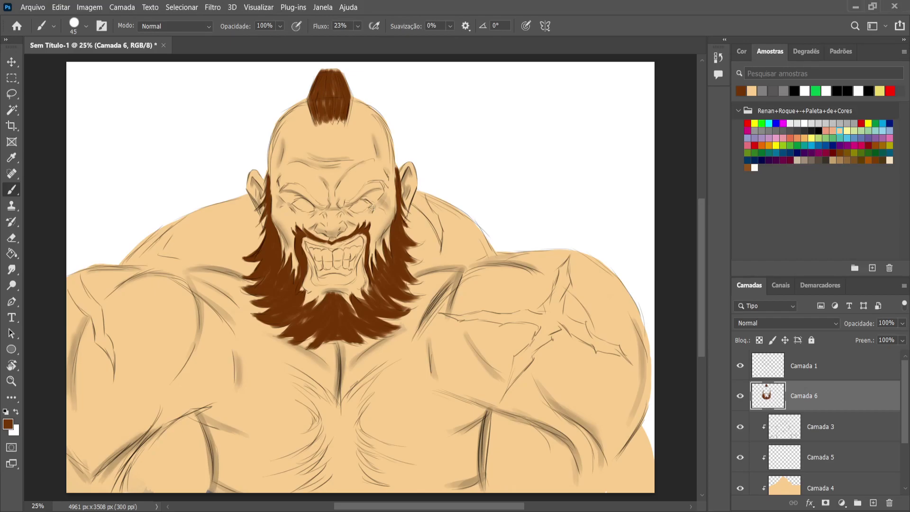
# Paint both angry eyebrows dark brown and refine the right-hand one with a smaller brush
pyautogui.moveTo(346, 203)
pyautogui.mouseDown()
pyautogui.moveTo(378, 187)
pyautogui.moveTo(361, 191)
pyautogui.moveTo(376, 185)
pyautogui.moveTo(368, 186)
pyautogui.mouseUp()
pyautogui.moveTo(284, 190)
pyautogui.mouseDown()
pyautogui.moveTo(298, 188)
pyautogui.moveTo(320, 206)
pyautogui.moveTo(284, 187)
pyautogui.moveTo(291, 188)
pyautogui.mouseUp()
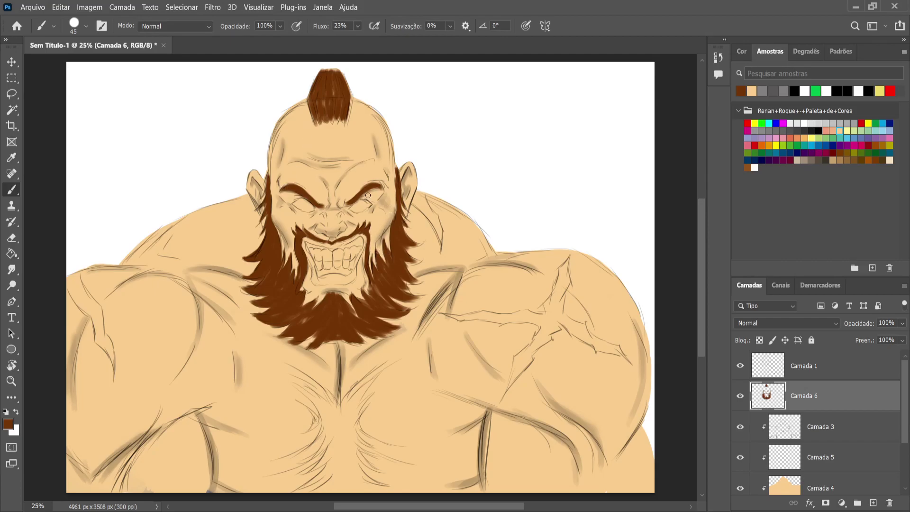
pyautogui.press('[')
pyautogui.press('[')
pyautogui.press('[')
pyautogui.moveTo(380, 189); pyautogui.dragTo(370, 190)
# Paint the V-shaped top of the chest hair below the beard and the first tufts on its left-hand side
pyautogui.moveTo(383, 363); pyautogui.dragTo(350, 398)
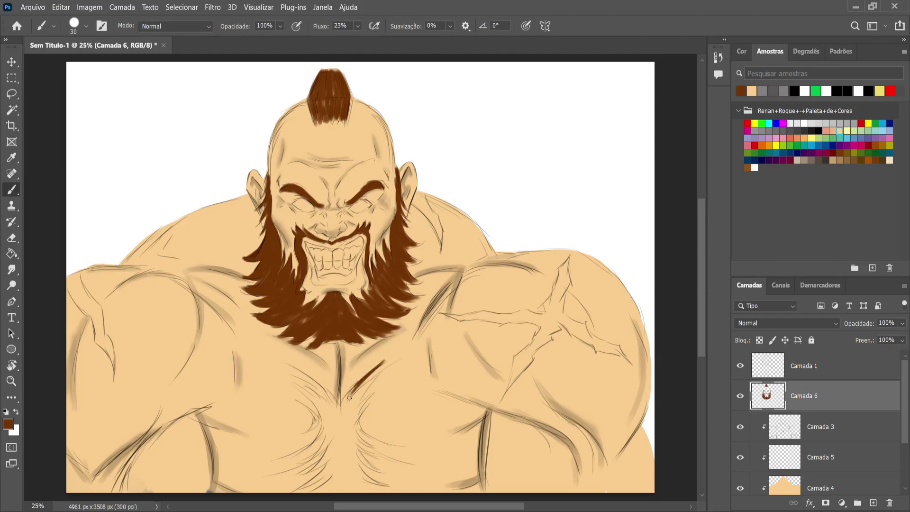
pyautogui.moveTo(380, 363); pyautogui.dragTo(344, 403)
pyautogui.moveTo(384, 366); pyautogui.dragTo(337, 425)
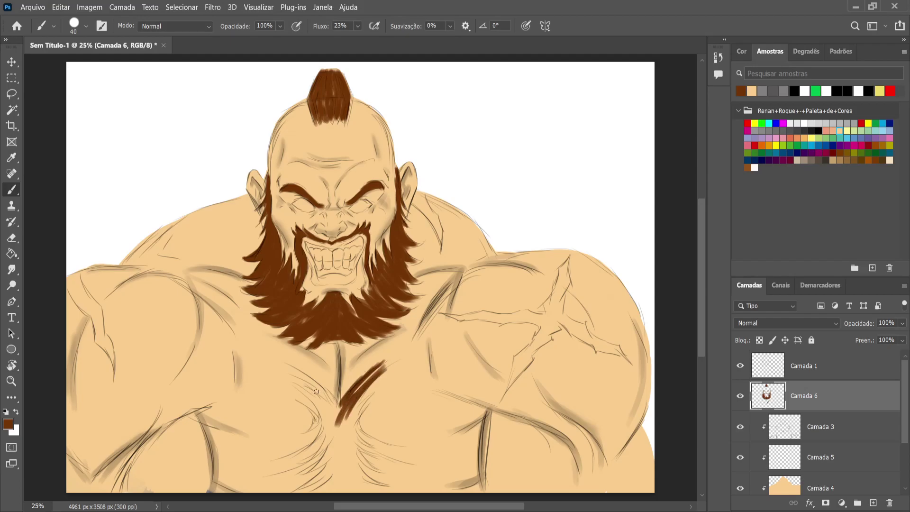
pyautogui.moveTo(295, 367); pyautogui.dragTo(336, 416)
pyautogui.moveTo(312, 385)
pyautogui.mouseDown()
pyautogui.moveTo(290, 379)
pyautogui.moveTo(336, 418)
pyautogui.moveTo(294, 379)
pyautogui.moveTo(330, 420)
pyautogui.moveTo(295, 382)
pyautogui.moveTo(324, 421)
pyautogui.moveTo(295, 402)
pyautogui.moveTo(323, 428)
pyautogui.moveTo(301, 435)
pyautogui.moveTo(320, 417)
pyautogui.moveTo(325, 430)
pyautogui.moveTo(303, 440)
pyautogui.moveTo(305, 423)
pyautogui.moveTo(291, 456)
pyautogui.mouseUp()
pyautogui.moveTo(332, 432)
pyautogui.mouseDown()
pyautogui.moveTo(316, 459)
pyautogui.moveTo(279, 469)
pyautogui.moveTo(321, 458)
pyautogui.mouseUp()
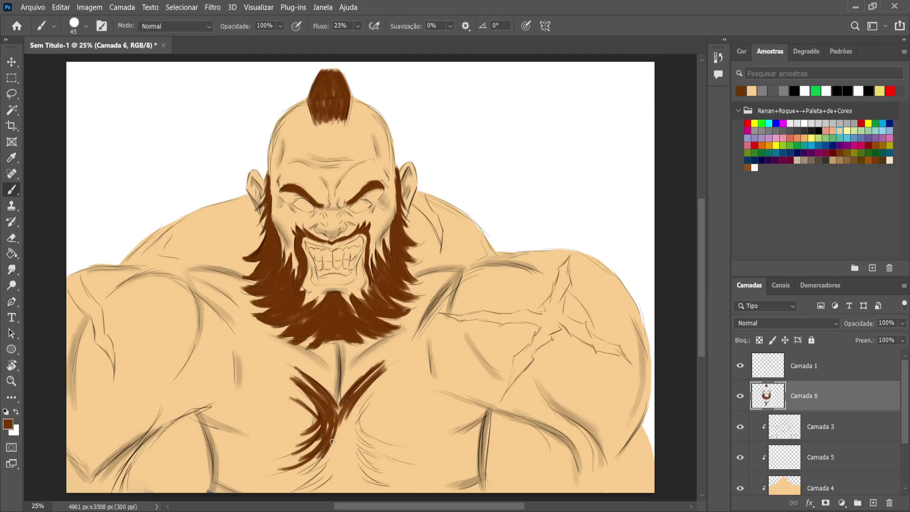
# Thicken the centre of the chest hair and extend its left-hand tufts down toward the canvas edge
pyautogui.moveTo(342, 413); pyautogui.dragTo(338, 449)
pyautogui.moveTo(339, 404)
pyautogui.mouseDown()
pyautogui.moveTo(325, 462)
pyautogui.moveTo(334, 438)
pyautogui.moveTo(304, 473)
pyautogui.mouseUp()
pyautogui.moveTo(325, 444)
pyautogui.mouseDown()
pyautogui.moveTo(286, 480)
pyautogui.moveTo(334, 439)
pyautogui.moveTo(308, 476)
pyautogui.moveTo(340, 445)
pyautogui.moveTo(315, 458)
pyautogui.moveTo(311, 483)
pyautogui.moveTo(332, 440)
pyautogui.moveTo(313, 461)
pyautogui.moveTo(311, 488)
pyautogui.moveTo(335, 462)
pyautogui.moveTo(300, 489)
pyautogui.mouseUp()
pyautogui.press('[')
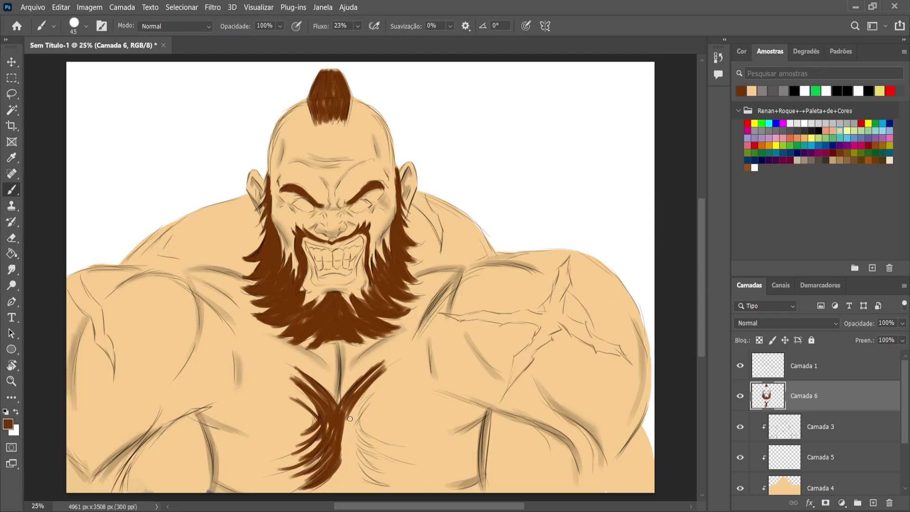
# Paint the right-hand tufts of the chest hair, flicking the strokes outward from the centre line
pyautogui.moveTo(357, 406)
pyautogui.mouseDown()
pyautogui.moveTo(378, 375)
pyautogui.moveTo(353, 408)
pyautogui.moveTo(345, 437)
pyautogui.moveTo(360, 405)
pyautogui.moveTo(340, 457)
pyautogui.mouseUp()
pyautogui.press(']')
pyautogui.moveTo(375, 401)
pyautogui.mouseDown()
pyautogui.moveTo(349, 447)
pyautogui.moveTo(364, 413)
pyautogui.moveTo(363, 433)
pyautogui.moveTo(363, 417)
pyautogui.moveTo(383, 444)
pyautogui.moveTo(358, 419)
pyautogui.moveTo(366, 442)
pyautogui.mouseUp()
pyautogui.moveTo(358, 418)
pyautogui.mouseDown()
pyautogui.moveTo(373, 436)
pyautogui.moveTo(353, 423)
pyautogui.moveTo(360, 442)
pyautogui.moveTo(360, 433)
pyautogui.moveTo(381, 456)
pyautogui.moveTo(361, 433)
pyautogui.moveTo(394, 461)
pyautogui.mouseUp()
pyautogui.moveTo(352, 434); pyautogui.dragTo(376, 465)
pyautogui.moveTo(349, 432)
pyautogui.mouseDown()
pyautogui.moveTo(370, 483)
pyautogui.moveTo(346, 431)
pyautogui.moveTo(346, 460)
pyautogui.moveTo(347, 441)
pyautogui.moveTo(372, 486)
pyautogui.mouseUp()
# Enlarge the brush to 60 px and fill the lower part of the chest hair down to the canvas edge
pyautogui.press(']')
pyautogui.press(']')
pyautogui.moveTo(346, 458)
pyautogui.mouseDown()
pyautogui.moveTo(386, 494)
pyautogui.moveTo(345, 467)
pyautogui.moveTo(363, 493)
pyautogui.mouseUp()
pyautogui.moveTo(366, 474)
pyautogui.mouseDown()
pyautogui.moveTo(368, 492)
pyautogui.moveTo(376, 492)
pyautogui.moveTo(356, 483)
pyautogui.mouseUp()
pyautogui.moveTo(350, 450)
pyautogui.mouseDown()
pyautogui.moveTo(352, 474)
pyautogui.moveTo(346, 463)
pyautogui.moveTo(335, 494)
pyautogui.moveTo(332, 472)
pyautogui.moveTo(323, 474)
pyautogui.moveTo(308, 493)
pyautogui.mouseUp()
pyautogui.moveTo(337, 466)
pyautogui.mouseDown()
pyautogui.moveTo(303, 491)
pyautogui.moveTo(327, 497)
pyautogui.moveTo(325, 484)
pyautogui.mouseUp()
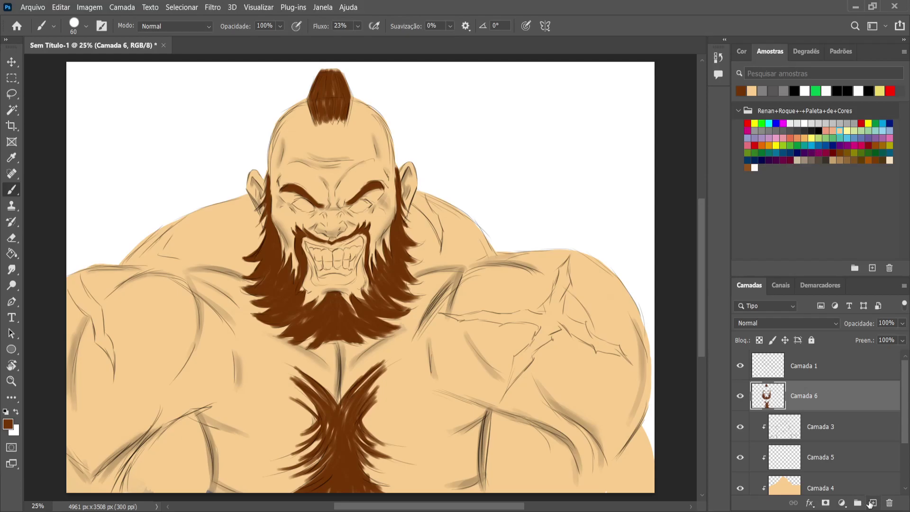
# Add a new layer above the brown hair layer
pyautogui.click(872, 503)
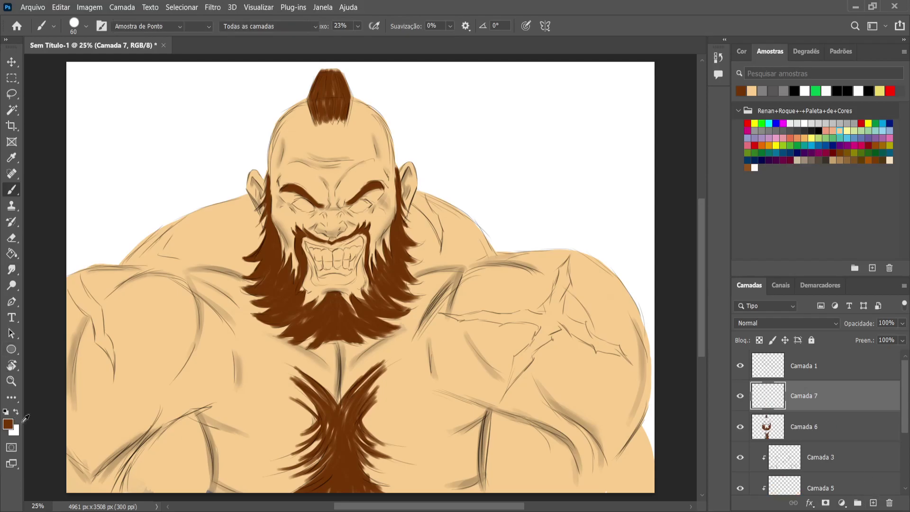
# Choose a light grey and fill both eyes on the new layer with a small brush
pyautogui.click(681, 227)
pyautogui.press('[')
pyautogui.moveTo(362, 206)
pyautogui.mouseDown()
pyautogui.moveTo(353, 208)
pyautogui.moveTo(361, 204)
pyautogui.mouseUp()
pyautogui.press('[')
pyautogui.press('[')
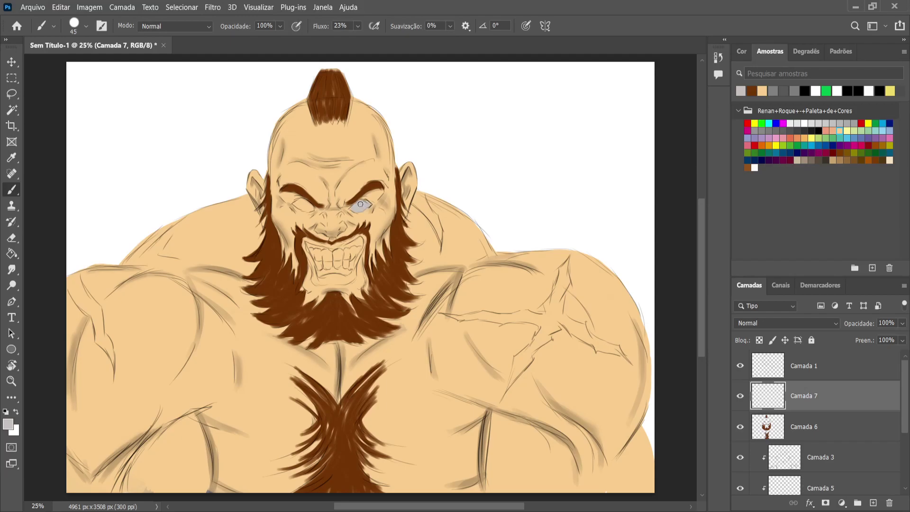
pyautogui.press(']')
pyautogui.moveTo(299, 203)
pyautogui.mouseDown()
pyautogui.moveTo(311, 206)
pyautogui.moveTo(301, 202)
pyautogui.mouseUp()
# Reduce the brush to 40 px and fill the upper and lower teeth with the light grey
pyautogui.press('[')
pyautogui.moveTo(331, 259)
pyautogui.mouseDown()
pyautogui.moveTo(328, 259)
pyautogui.moveTo(321, 266)
pyautogui.moveTo(332, 264)
pyautogui.moveTo(321, 267)
pyautogui.moveTo(341, 252)
pyautogui.moveTo(337, 267)
pyautogui.moveTo(343, 251)
pyautogui.moveTo(346, 263)
pyautogui.moveTo(348, 249)
pyautogui.moveTo(350, 264)
pyautogui.moveTo(359, 248)
pyautogui.moveTo(344, 267)
pyautogui.moveTo(356, 252)
pyautogui.mouseUp()
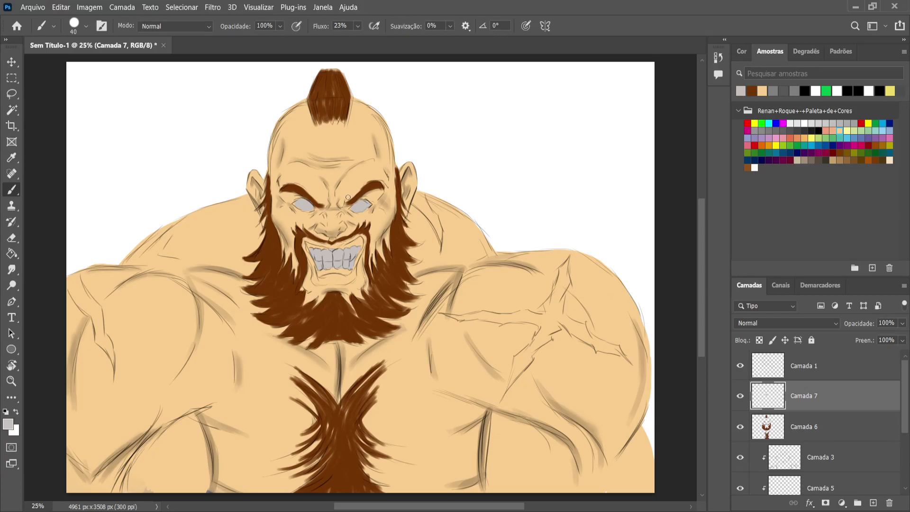
pyautogui.press('[')
# Add a new layer between the brown hair layer and the Camada 3 shading layer
pyautogui.click(808, 435)
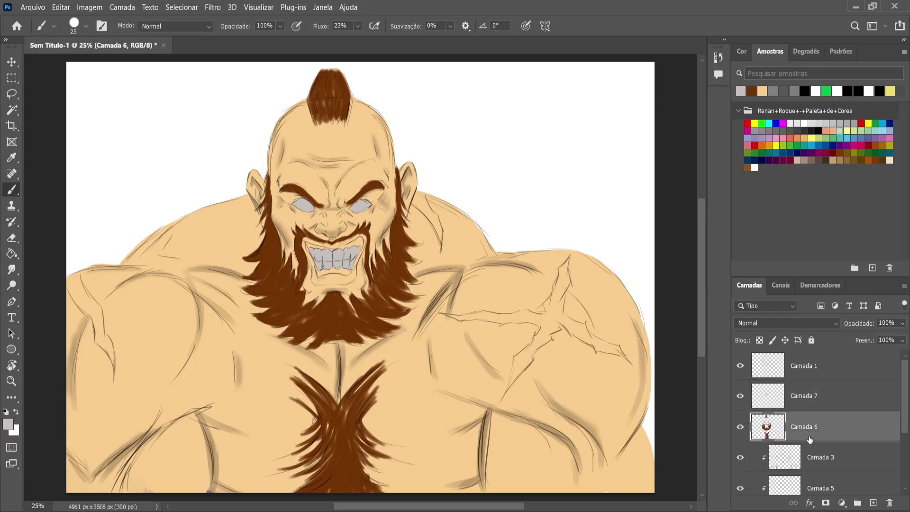
pyautogui.click(825, 460)
pyautogui.click(872, 502)
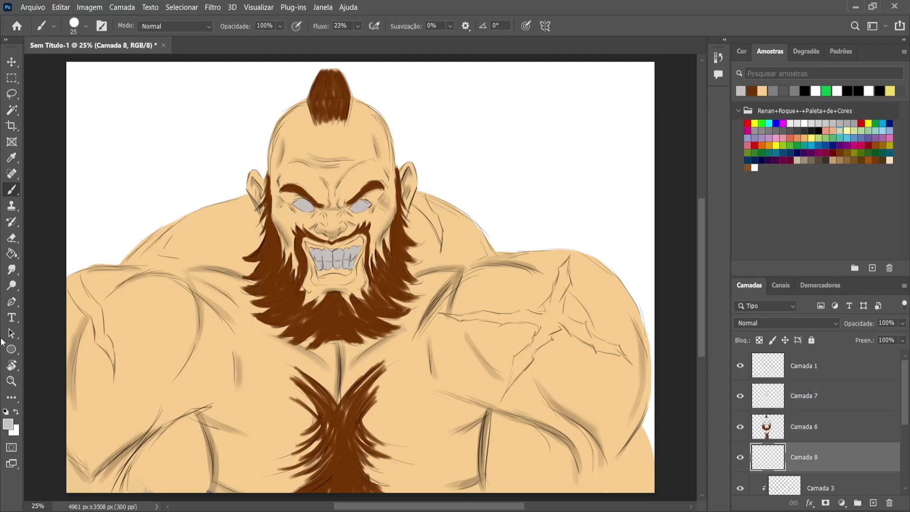
# Choose a bright red and paint the areas above and below the teeth with a 20 px brush
pyautogui.press('i')
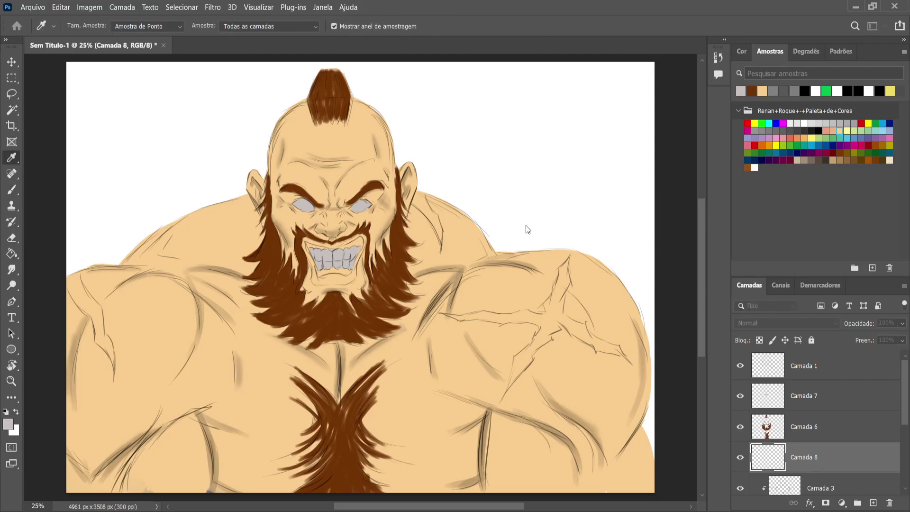
pyautogui.click(670, 216)
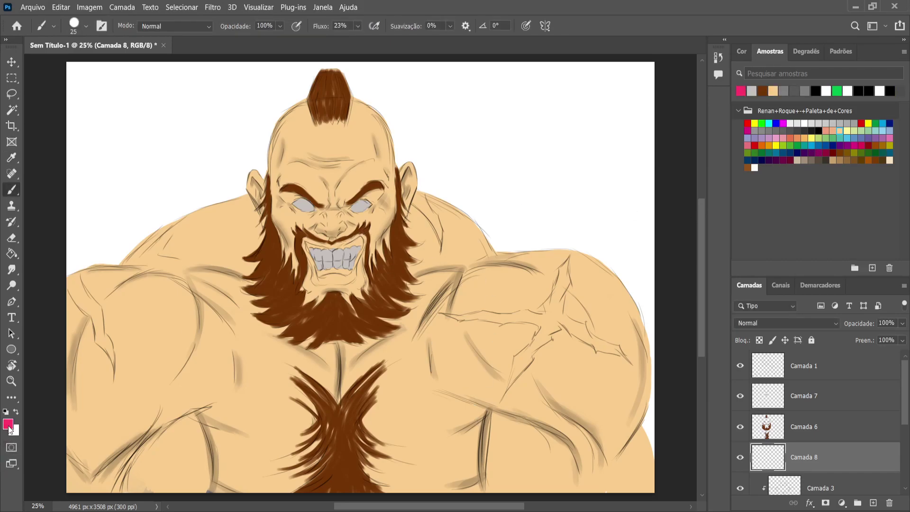
pyautogui.press('i')
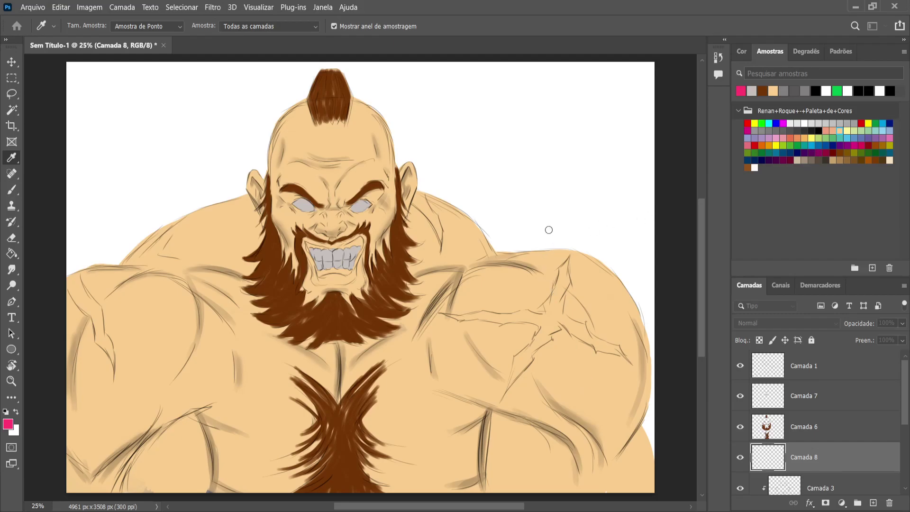
pyautogui.press('b')
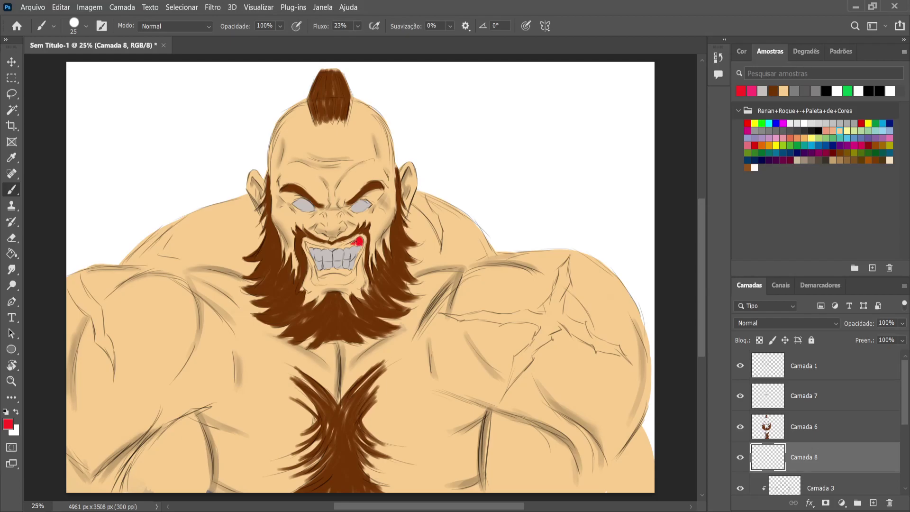
pyautogui.press('[')
pyautogui.moveTo(363, 243); pyautogui.dragTo(351, 242)
pyautogui.moveTo(308, 245); pyautogui.dragTo(317, 247)
pyautogui.moveTo(320, 273); pyautogui.dragTo(343, 270)
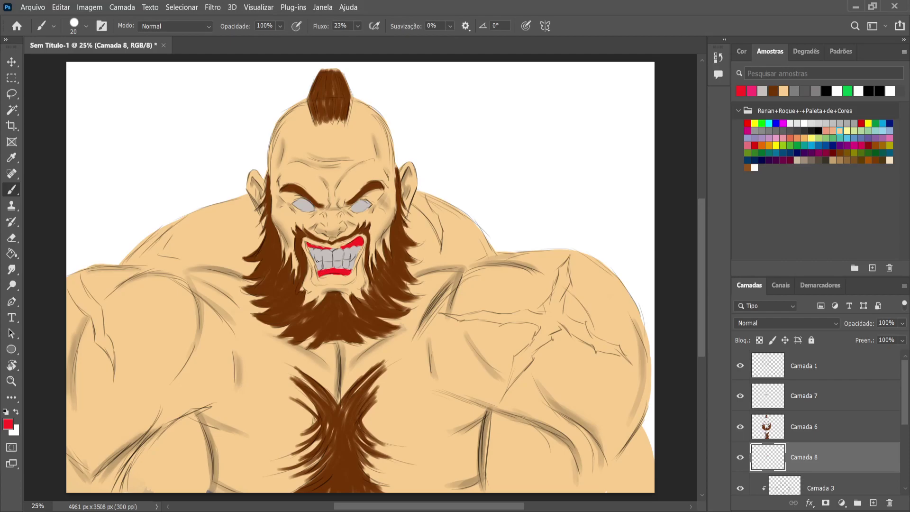
# Move the red mouth layer above the eyes-and-teeth layer and tidy the red edges with a smaller eraser
pyautogui.moveTo(796, 448); pyautogui.dragTo(800, 387)
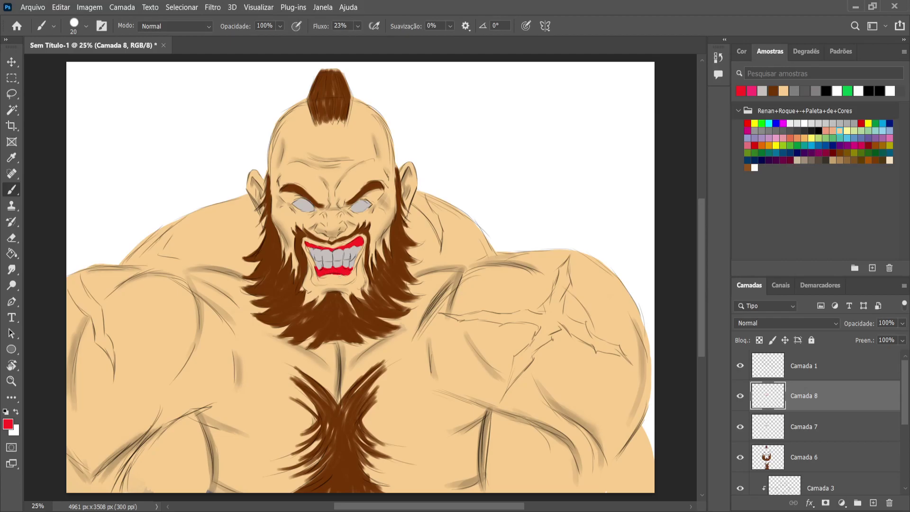
pyautogui.press('e')
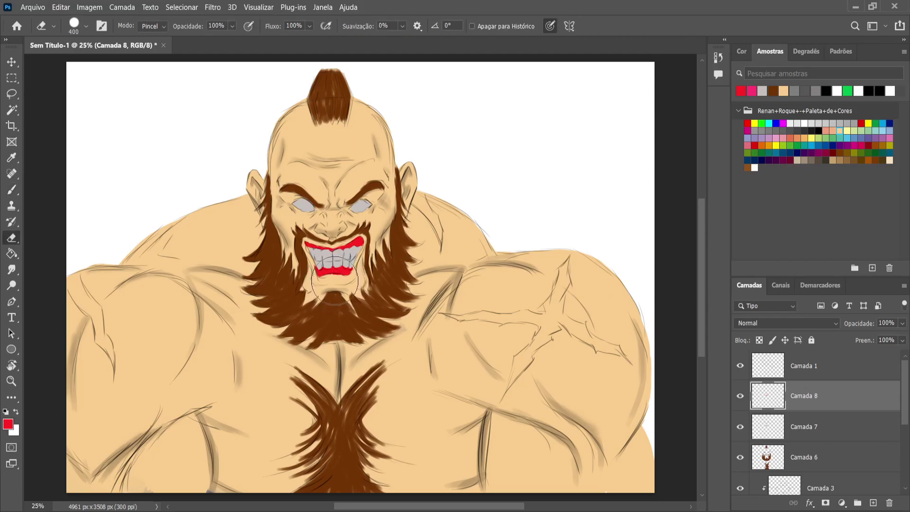
pyautogui.press('[')
pyautogui.press('[')
pyautogui.press('[')
pyautogui.press('b')
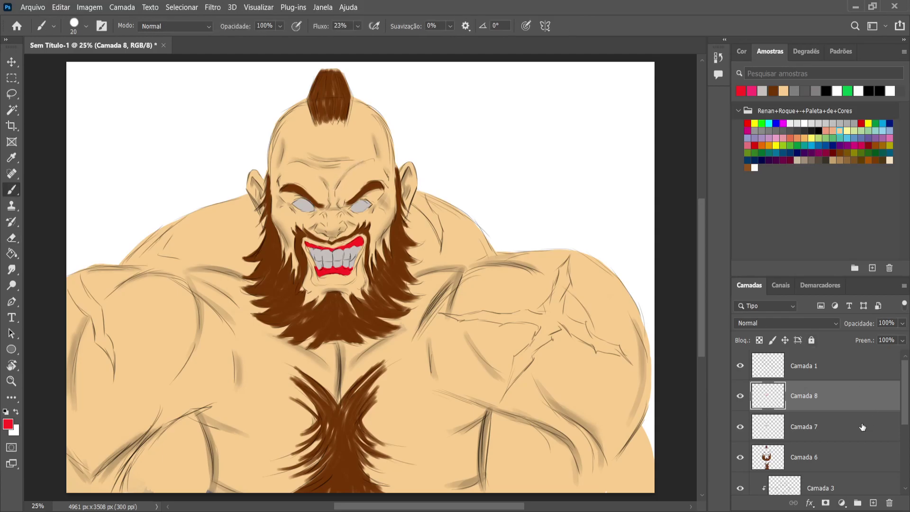
# On the multiply layer Camada 3, shade the nose and both cheeks with the sampled peach skin colour and a 70 px brush
pyautogui.click(828, 484)
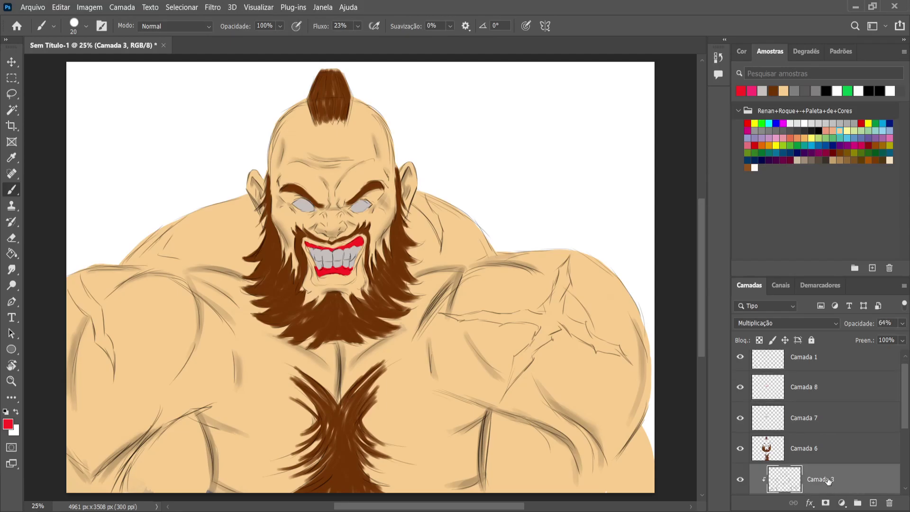
pyautogui.keyDown('alt'); pyautogui.click(380, 216); pyautogui.keyUp('alt')
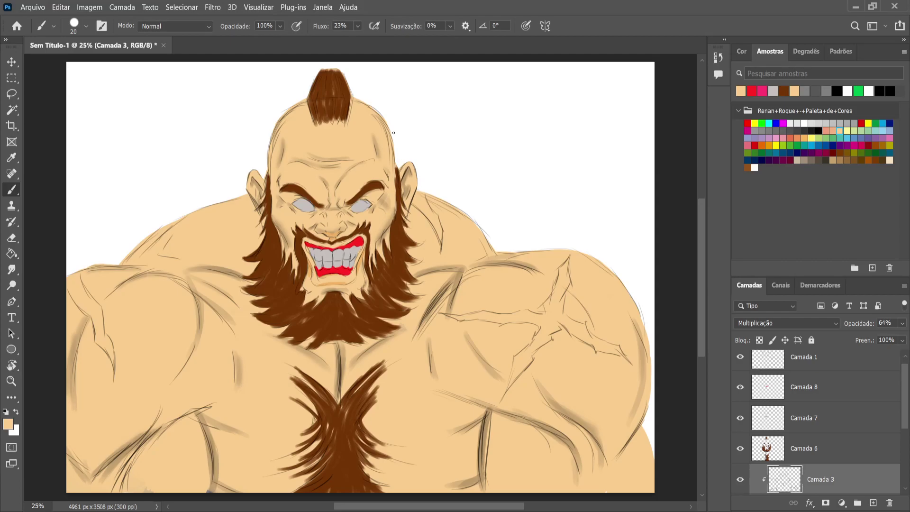
pyautogui.press(']')
pyautogui.press(']')
pyautogui.press(']')
pyautogui.moveTo(280, 209)
pyautogui.mouseDown()
pyautogui.moveTo(294, 217)
pyautogui.moveTo(282, 223)
pyautogui.moveTo(294, 236)
pyautogui.moveTo(275, 202)
pyautogui.mouseUp()
pyautogui.moveTo(381, 207); pyautogui.dragTo(374, 232)
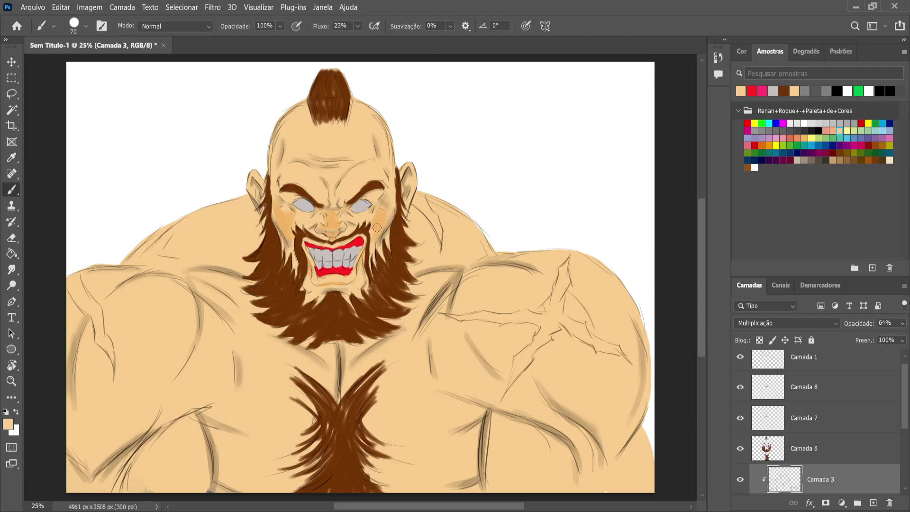
# Shade the skin above both eyebrows with a 100 px brush in the same peach
pyautogui.press('[')
pyautogui.press('[')
pyautogui.press('[')
pyautogui.press(']')
pyautogui.press(']')
pyautogui.press(']')
pyautogui.moveTo(357, 185)
pyautogui.mouseDown()
pyautogui.moveTo(342, 187)
pyautogui.moveTo(374, 167)
pyautogui.mouseUp()
pyautogui.moveTo(311, 180); pyautogui.dragTo(286, 167)
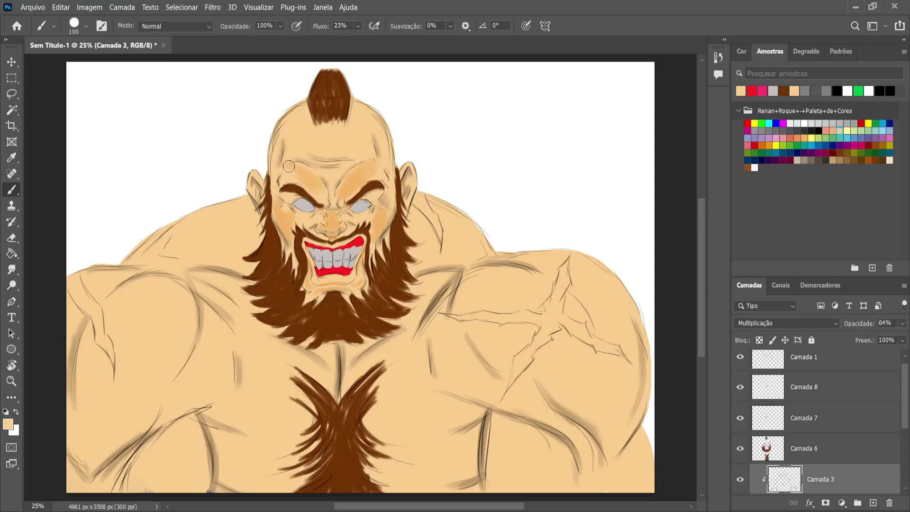
# Enlarge the brush to 250 px and shade the sides and top of the forehead
pyautogui.press('[')
pyautogui.press('[')
pyautogui.press('[')
pyautogui.press(']')
pyautogui.press(']')
pyautogui.press(']')
pyautogui.press(']')
pyautogui.press(']')
pyautogui.press(']')
pyautogui.press(']')
pyautogui.press(']')
pyautogui.moveTo(301, 118)
pyautogui.mouseDown()
pyautogui.moveTo(286, 150)
pyautogui.moveTo(306, 109)
pyautogui.moveTo(302, 123)
pyautogui.moveTo(319, 138)
pyautogui.moveTo(362, 127)
pyautogui.moveTo(362, 111)
pyautogui.moveTo(369, 151)
pyautogui.mouseUp()
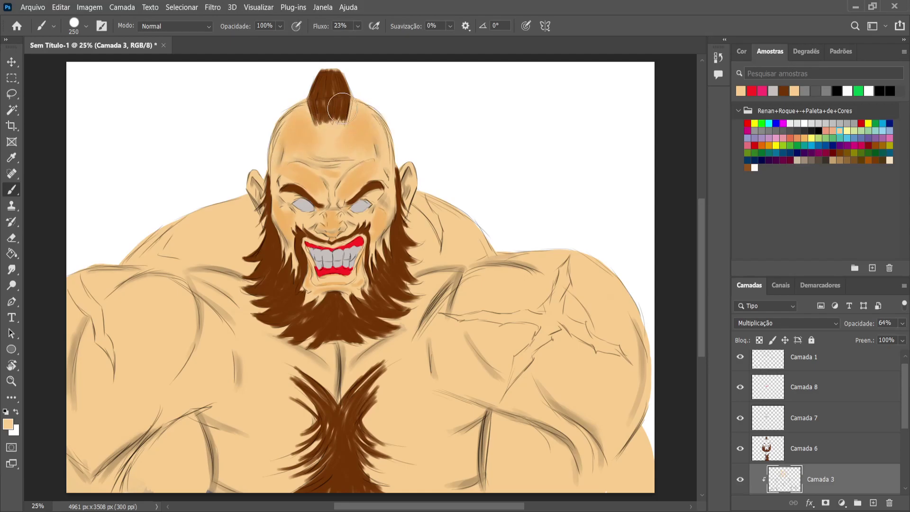
# Shade the upper chest along both sides beneath the beard
pyautogui.press('[')
pyautogui.press('[')
pyautogui.press('[')
pyautogui.press('[')
pyautogui.press('[')
pyautogui.press('[')
pyautogui.press(']')
pyautogui.press(']')
pyautogui.press(']')
pyautogui.press(']')
pyautogui.press(']')
pyautogui.press(']')
pyautogui.press(']')
pyautogui.press(']')
pyautogui.press(']')
pyautogui.press(']')
pyautogui.moveTo(257, 338)
pyautogui.mouseDown()
pyautogui.moveTo(242, 325)
pyautogui.moveTo(269, 338)
pyautogui.moveTo(227, 317)
pyautogui.moveTo(320, 368)
pyautogui.moveTo(252, 321)
pyautogui.moveTo(328, 370)
pyautogui.moveTo(204, 300)
pyautogui.moveTo(285, 371)
pyautogui.moveTo(262, 342)
pyautogui.mouseUp()
pyautogui.moveTo(345, 363)
pyautogui.mouseDown()
pyautogui.moveTo(348, 371)
pyautogui.moveTo(398, 327)
pyautogui.moveTo(416, 294)
pyautogui.mouseUp()
# Enlarge the brush to 400 px and shade the trapezius muscles on both sides of the neck
pyautogui.press(']')
pyautogui.press(']')
pyautogui.press(']')
pyautogui.moveTo(242, 224)
pyautogui.mouseDown()
pyautogui.moveTo(171, 254)
pyautogui.moveTo(239, 217)
pyautogui.moveTo(184, 253)
pyautogui.moveTo(249, 227)
pyautogui.moveTo(193, 261)
pyautogui.mouseUp()
pyautogui.moveTo(425, 209); pyautogui.dragTo(458, 256)
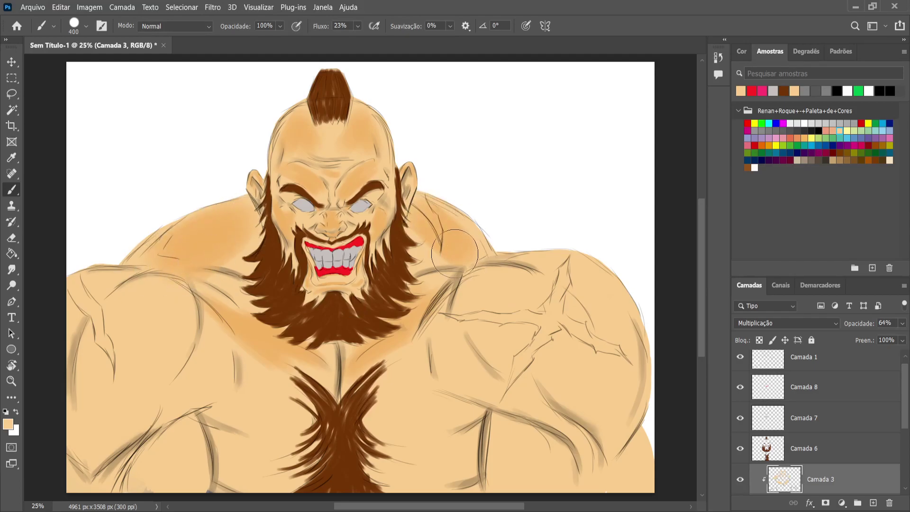
# Shade both upper arms and the warrior's side beneath the left-hand arm with the large brush
pyautogui.moveTo(191, 320)
pyautogui.mouseDown()
pyautogui.moveTo(166, 387)
pyautogui.moveTo(183, 320)
pyautogui.moveTo(150, 403)
pyautogui.moveTo(188, 341)
pyautogui.moveTo(78, 454)
pyautogui.moveTo(192, 353)
pyautogui.moveTo(131, 437)
pyautogui.moveTo(155, 375)
pyautogui.moveTo(153, 329)
pyautogui.moveTo(172, 319)
pyautogui.moveTo(115, 364)
pyautogui.moveTo(111, 316)
pyautogui.moveTo(99, 321)
pyautogui.moveTo(94, 303)
pyautogui.moveTo(67, 356)
pyautogui.moveTo(73, 377)
pyautogui.mouseUp()
pyautogui.moveTo(454, 348)
pyautogui.mouseDown()
pyautogui.moveTo(585, 432)
pyautogui.moveTo(567, 365)
pyautogui.moveTo(594, 429)
pyautogui.moveTo(609, 314)
pyautogui.moveTo(606, 440)
pyautogui.moveTo(605, 309)
pyautogui.moveTo(560, 445)
pyautogui.moveTo(507, 438)
pyautogui.moveTo(493, 412)
pyautogui.moveTo(569, 461)
pyautogui.moveTo(559, 478)
pyautogui.mouseUp()
pyautogui.moveTo(176, 422)
pyautogui.mouseDown()
pyautogui.moveTo(125, 478)
pyautogui.moveTo(145, 477)
pyautogui.mouseUp()
# Reduce the brush to 175 px and shade the undersides of both pectorals and the ribs beside the chest hair
pyautogui.press('[')
pyautogui.press('[')
pyautogui.press('[')
pyautogui.press('[')
pyautogui.moveTo(199, 420); pyautogui.dragTo(256, 448)
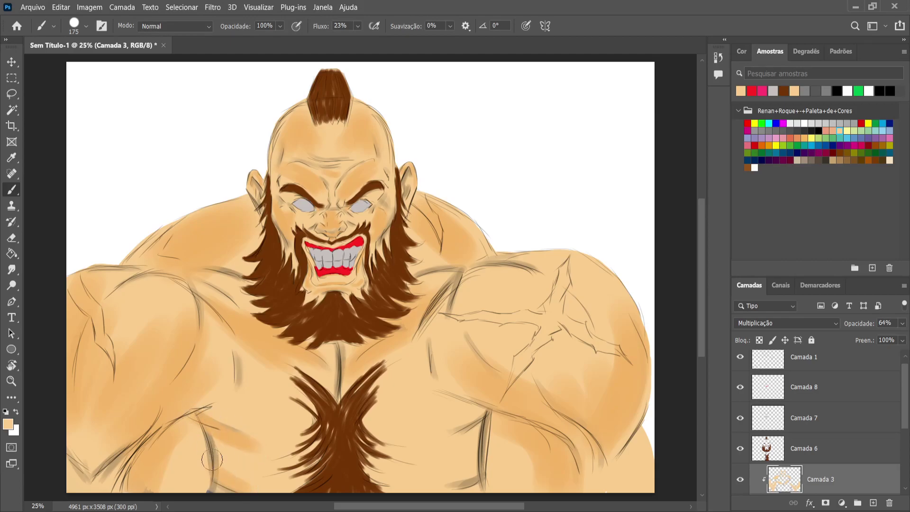
pyautogui.moveTo(469, 477)
pyautogui.mouseDown()
pyautogui.moveTo(491, 473)
pyautogui.moveTo(491, 459)
pyautogui.mouseUp()
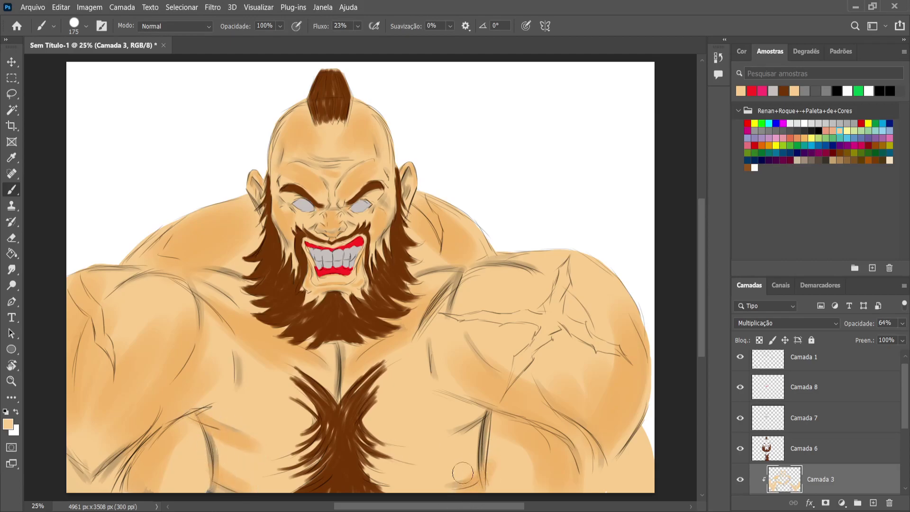
pyautogui.moveTo(484, 404)
pyautogui.mouseDown()
pyautogui.moveTo(413, 444)
pyautogui.moveTo(485, 406)
pyautogui.moveTo(402, 439)
pyautogui.moveTo(491, 414)
pyautogui.moveTo(394, 453)
pyautogui.moveTo(367, 428)
pyautogui.moveTo(422, 449)
pyautogui.moveTo(385, 444)
pyautogui.mouseUp()
pyautogui.moveTo(269, 451); pyautogui.dragTo(311, 444)
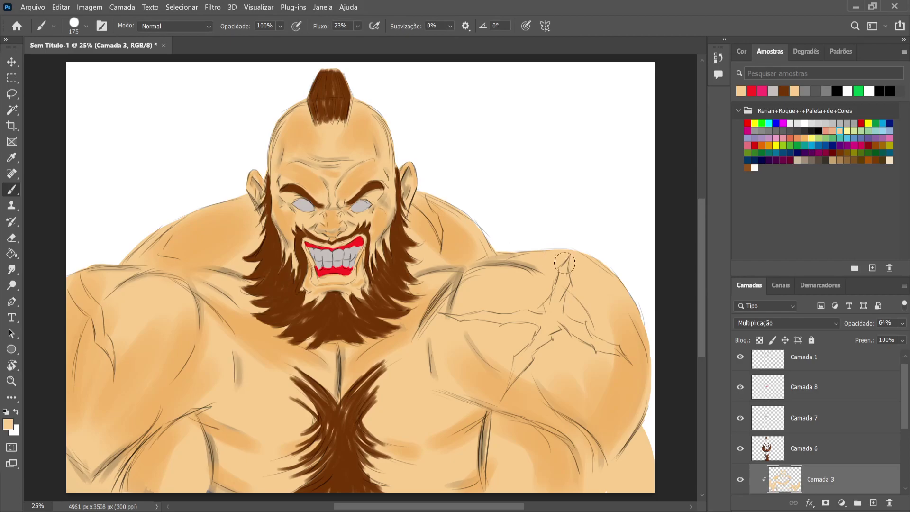
# Tidy the line art around the mouth on Camada 1 with the eraser, reducing it to 20 px
pyautogui.scroll(1, 806, 400)
pyautogui.click(803, 377)
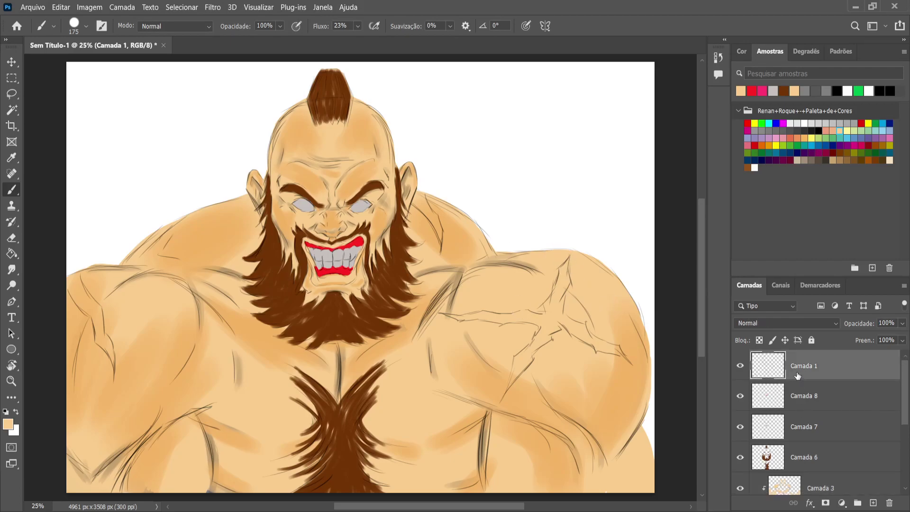
pyautogui.press('e')
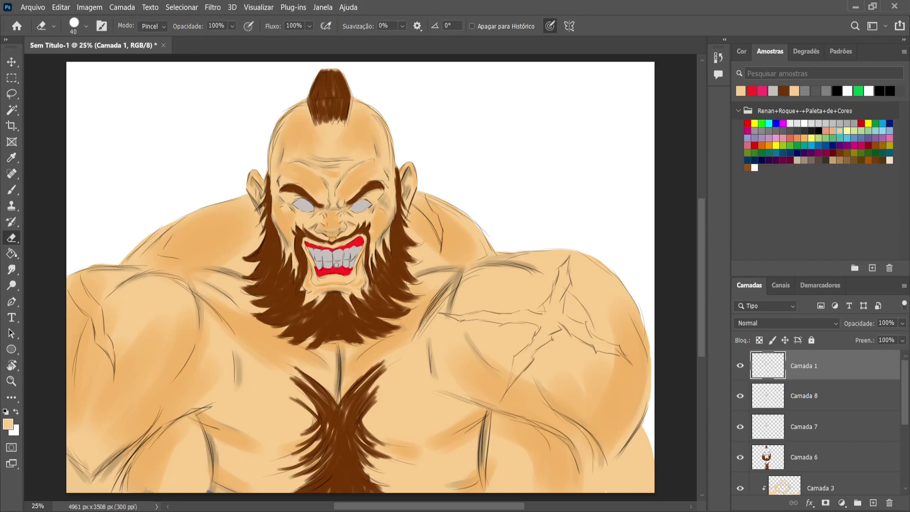
pyautogui.press('[')
pyautogui.press('[')
# Select every layer except the background and put them into one group
pyautogui.keyDown('ctrl'); pyautogui.click(815, 394); pyautogui.keyUp('ctrl')
pyautogui.keyDown('ctrl'); pyautogui.click(814, 425); pyautogui.keyUp('ctrl')
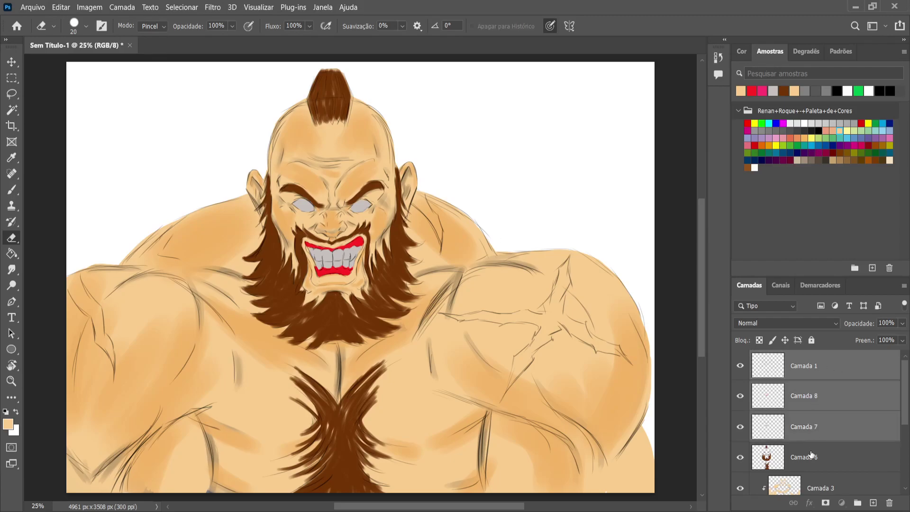
pyautogui.keyDown('ctrl'); pyautogui.click(812, 455); pyautogui.keyUp('ctrl')
pyautogui.scroll(-2, 812, 454)
pyautogui.keyDown('ctrl'); pyautogui.click(817, 438); pyautogui.keyUp('ctrl')
pyautogui.keyDown('ctrl'); pyautogui.click(819, 458); pyautogui.keyUp('ctrl')
pyautogui.scroll(-2, 819, 458)
pyautogui.keyDown('ctrl'); pyautogui.click(816, 427); pyautogui.keyUp('ctrl')
pyautogui.keyDown('ctrl'); pyautogui.click(818, 458); pyautogui.keyUp('ctrl')
pyautogui.hotkey('ctrl', 'g')
# Duplicate the group, hide the original and merge the copy into a single layer
pyautogui.hotkey('ctrl', 'j')
pyautogui.click(741, 373)
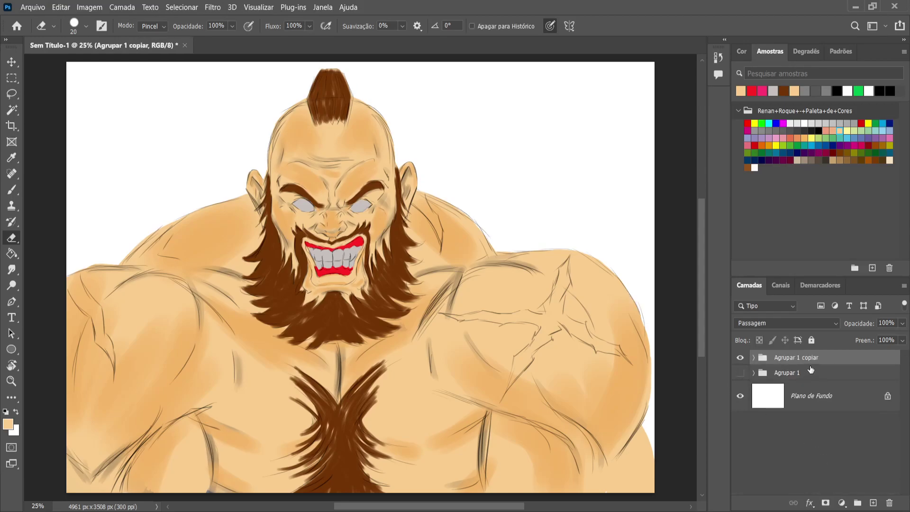
pyautogui.hotkey('ctrl', 'e')
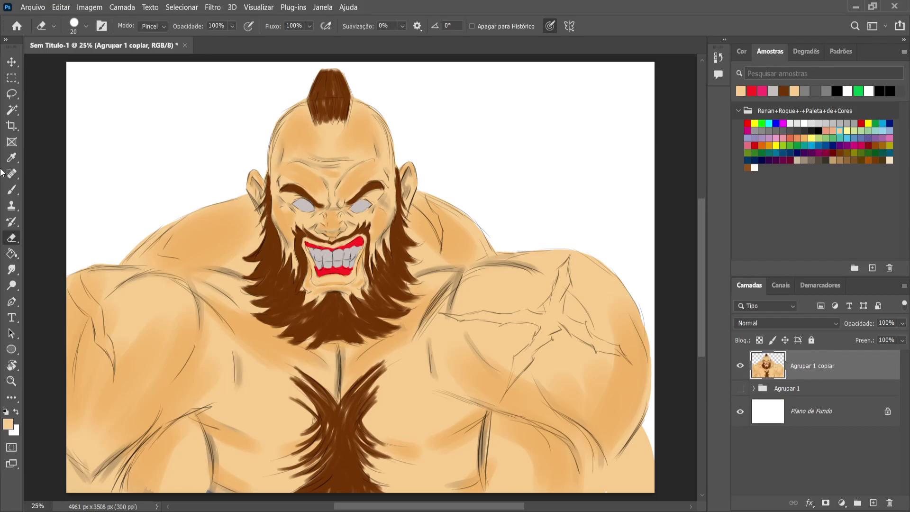
# Smudge the collarbone, central chest and right-hand rib lines into the skin with the Smudge tool at 20% strength
pyautogui.click(11, 189)
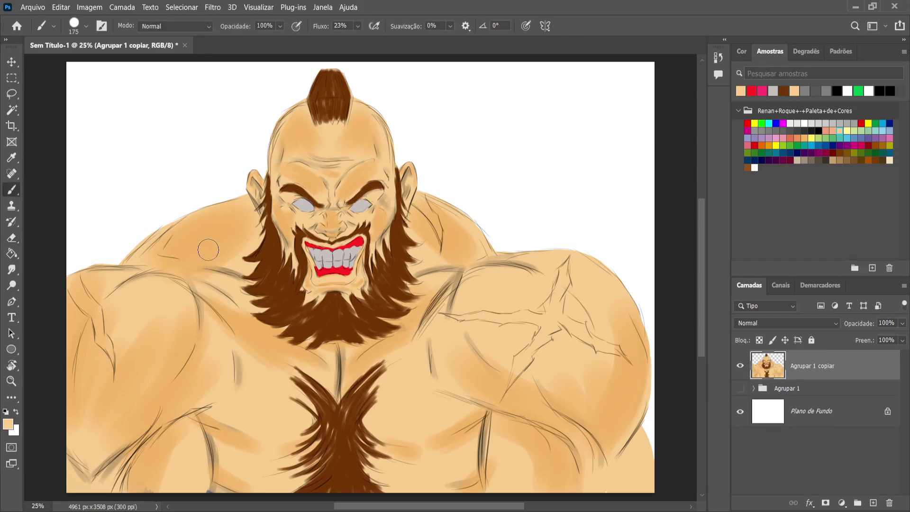
pyautogui.click(12, 269)
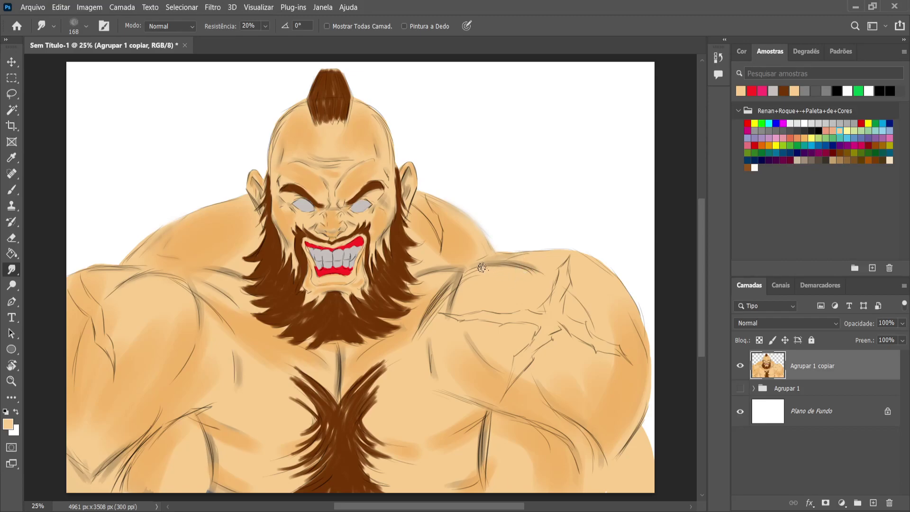
pyautogui.moveTo(455, 281); pyautogui.dragTo(425, 320)
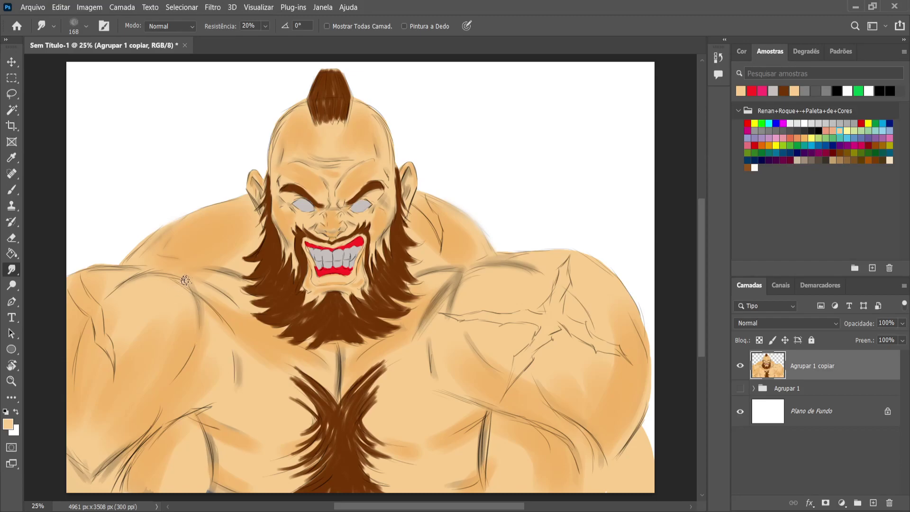
pyautogui.moveTo(208, 288)
pyautogui.mouseDown()
pyautogui.moveTo(267, 336)
pyautogui.moveTo(328, 358)
pyautogui.mouseUp()
pyautogui.moveTo(339, 352); pyautogui.dragTo(340, 387)
pyautogui.moveTo(487, 476); pyautogui.dragTo(481, 429)
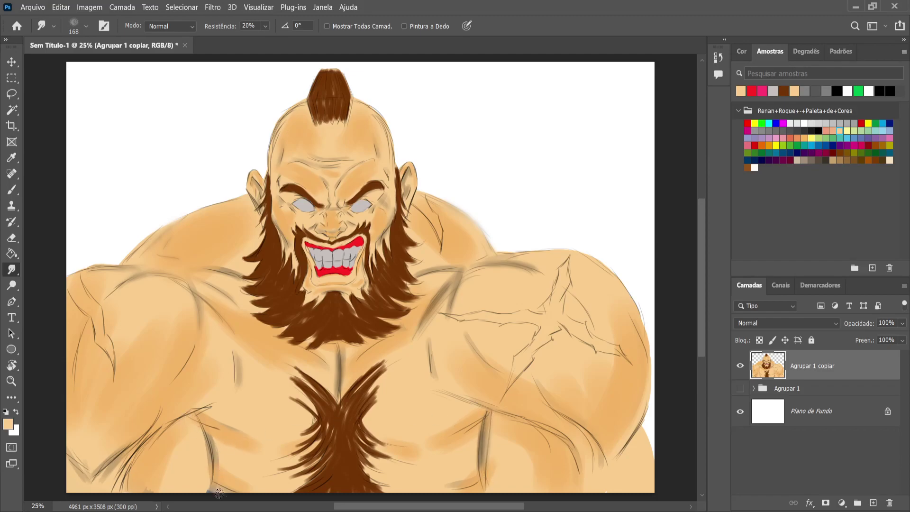
# Smudge the dark contour lines along the lower parts of both arms
pyautogui.moveTo(147, 444); pyautogui.dragTo(118, 489)
pyautogui.moveTo(149, 434); pyautogui.dragTo(90, 489)
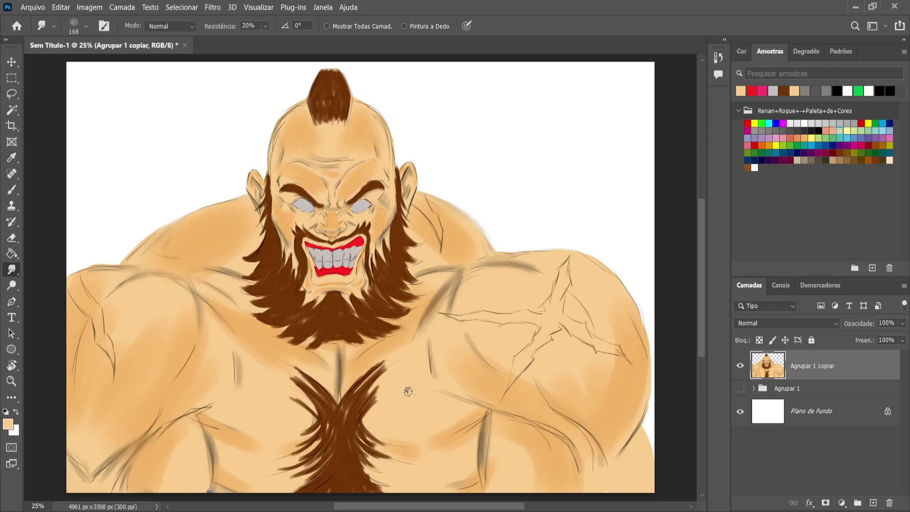
pyautogui.moveTo(504, 414); pyautogui.dragTo(580, 451)
pyautogui.moveTo(567, 419); pyautogui.dragTo(611, 466)
pyautogui.moveTo(638, 418); pyautogui.dragTo(618, 455)
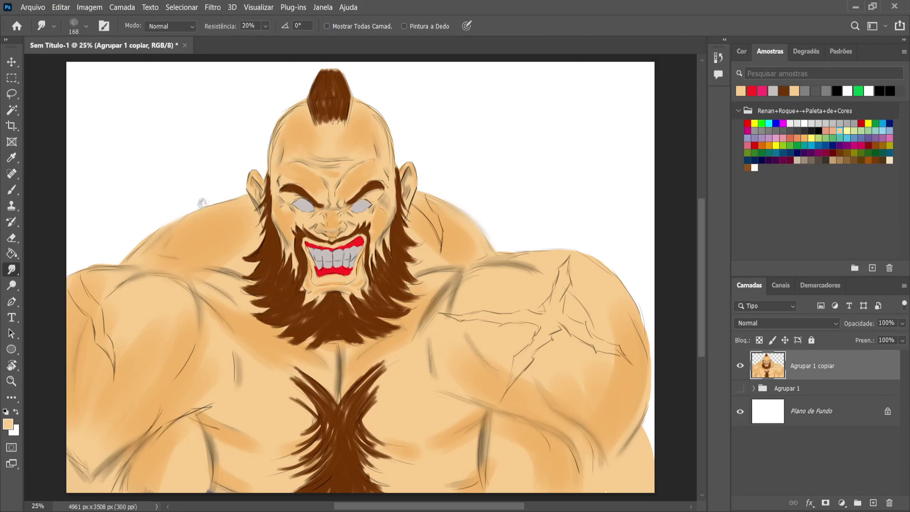
# Switch to the Brush at 25 px and sample the light grey from the eye as the paint colour
pyautogui.click(11, 189)
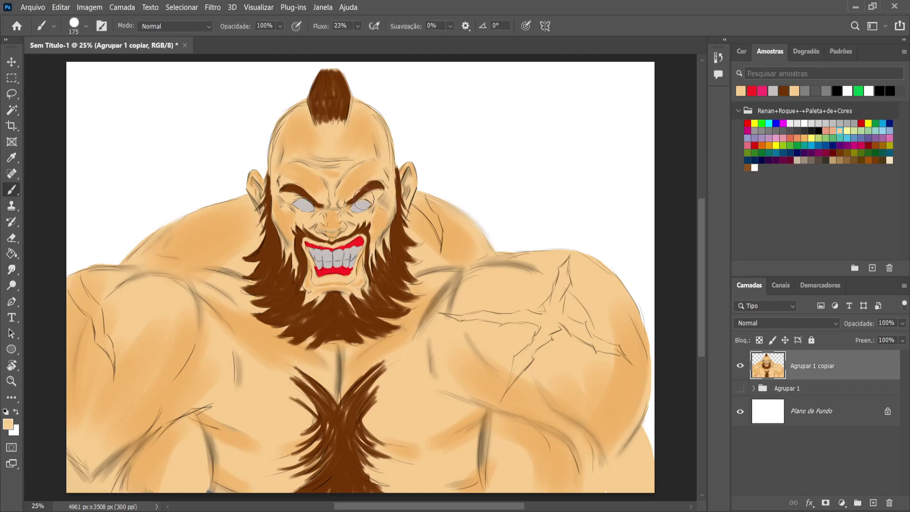
pyautogui.press('.')
pyautogui.click(374, 24)
pyautogui.press('[')
pyautogui.keyDown('alt'); pyautogui.click(362, 205); pyautogui.keyUp('alt')
pyautogui.press('[')
pyautogui.press('[')
pyautogui.press('[')
pyautogui.press('[')
pyautogui.press('[')
pyautogui.press('[')
pyautogui.press('[')
pyautogui.press('[')
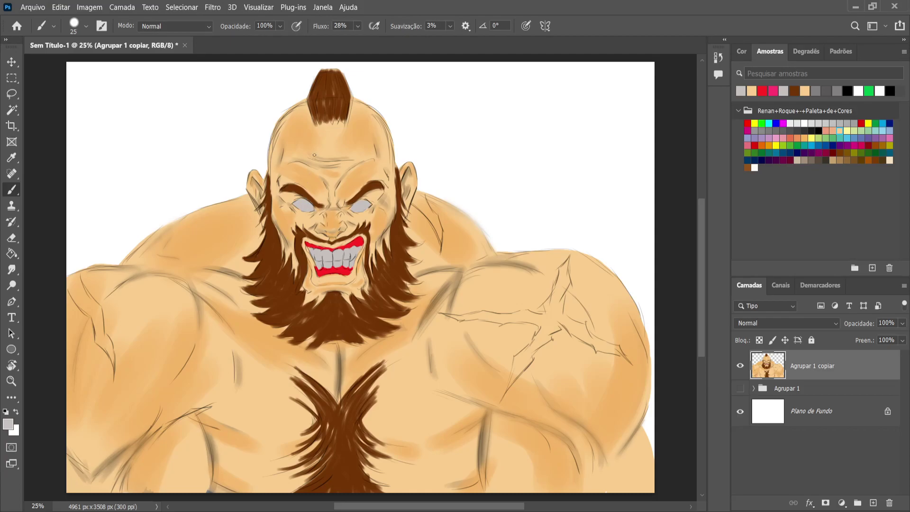
pyautogui.hotkey('ctrl', '+')
pyautogui.hotkey('ctrl', '+')
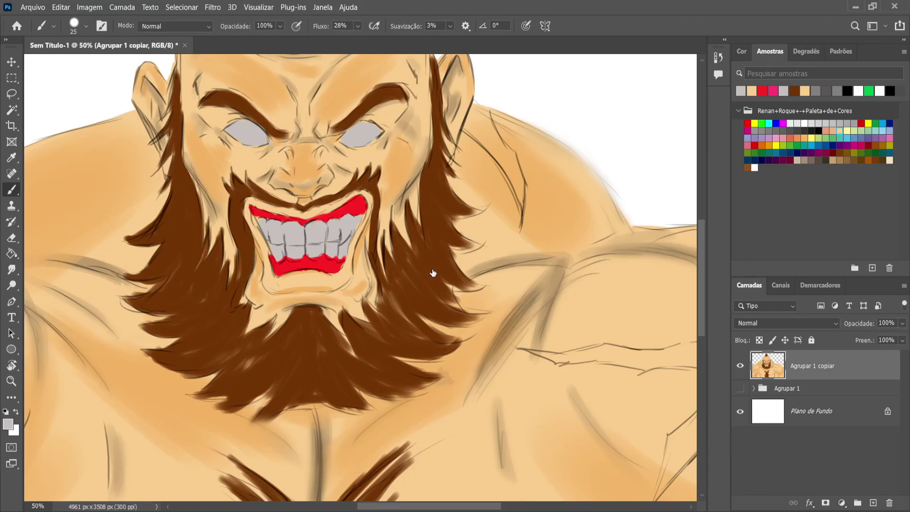
# Restore the default black paint colour for the Brush and add a new layer above the merged copy
pyautogui.press('.')
pyautogui.press('i')
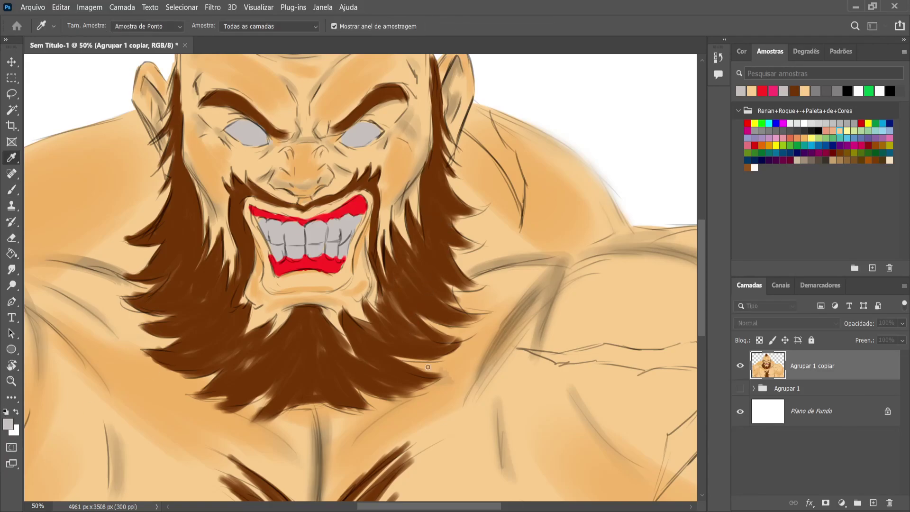
pyautogui.press('b')
pyautogui.press('d')
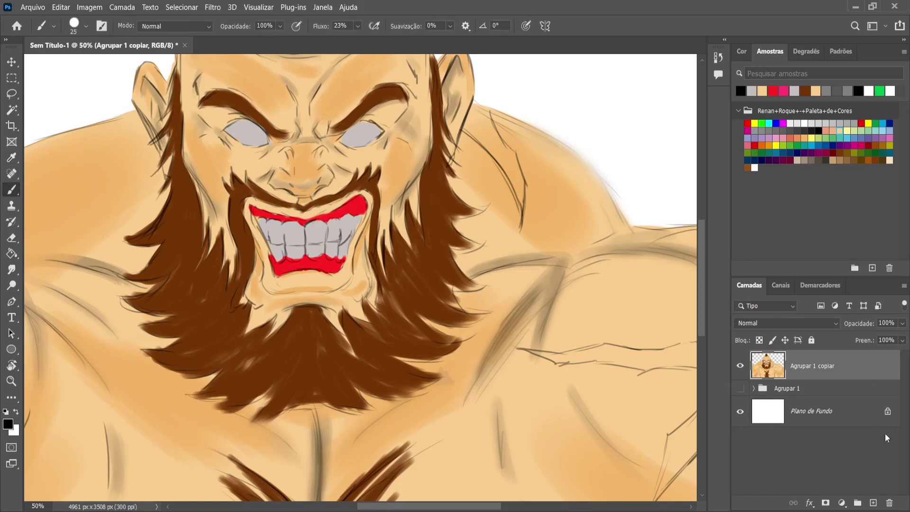
pyautogui.click(873, 502)
# Outline the edges of both eyes in black with a 10 px brush
pyautogui.press('[')
pyautogui.press('[')
pyautogui.press('[')
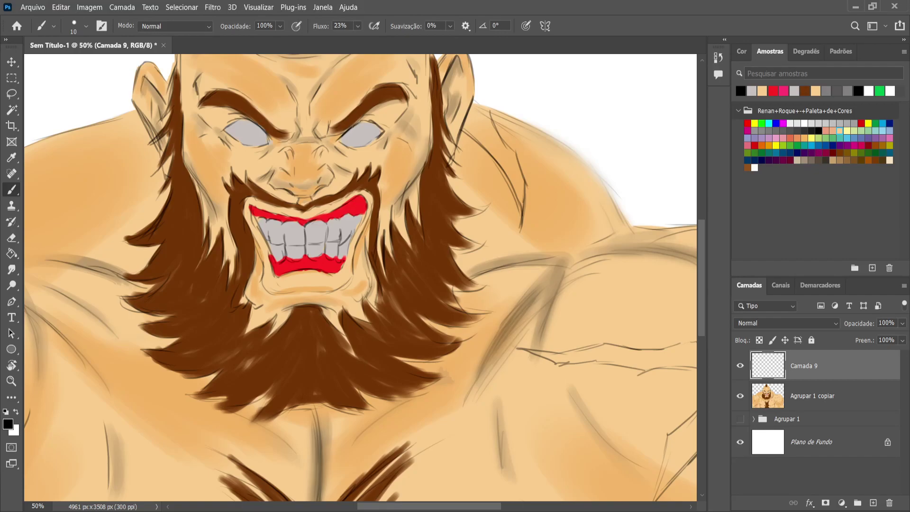
pyautogui.moveTo(361, 123); pyautogui.dragTo(384, 131)
pyautogui.moveTo(229, 126)
pyautogui.mouseDown()
pyautogui.moveTo(257, 120)
pyautogui.moveTo(268, 141)
pyautogui.mouseUp()
pyautogui.moveTo(223, 129); pyautogui.dragTo(235, 139)
pyautogui.moveTo(375, 131)
pyautogui.mouseDown()
pyautogui.moveTo(384, 142)
pyautogui.moveTo(360, 120)
pyautogui.moveTo(346, 128)
pyautogui.mouseUp()
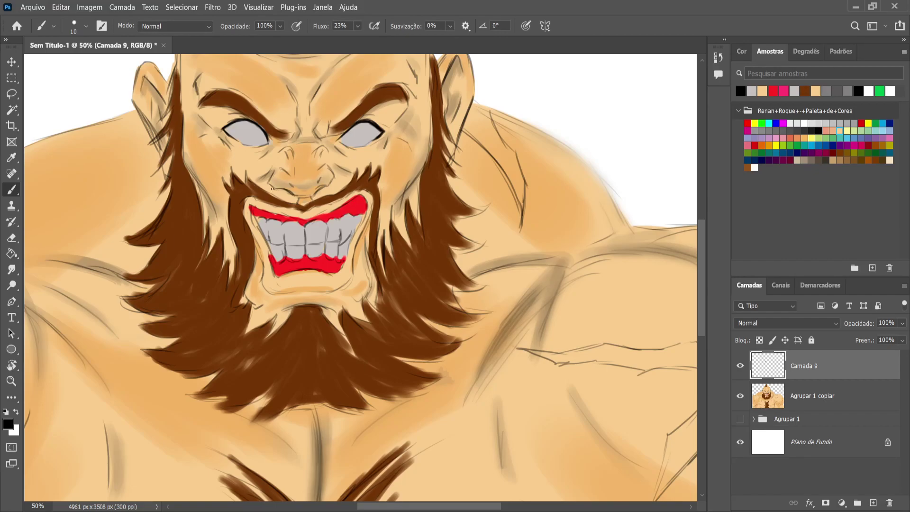
# Darken the nostril lines under the nose in black with a 7 px brush
pyautogui.press('[')
pyautogui.press('[')
pyautogui.press('[')
pyautogui.moveTo(277, 188); pyautogui.dragTo(287, 190)
# Clean up the ends of the upper lip with sampled red and light skin tones
pyautogui.keyDown('alt'); pyautogui.click(363, 208); pyautogui.keyUp('alt')
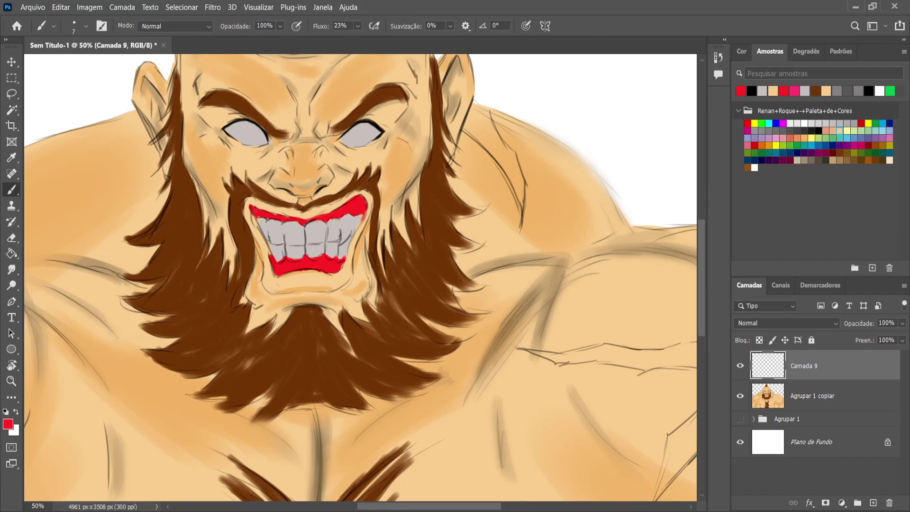
pyautogui.keyDown('alt'); pyautogui.click(248, 205); pyautogui.keyUp('alt')
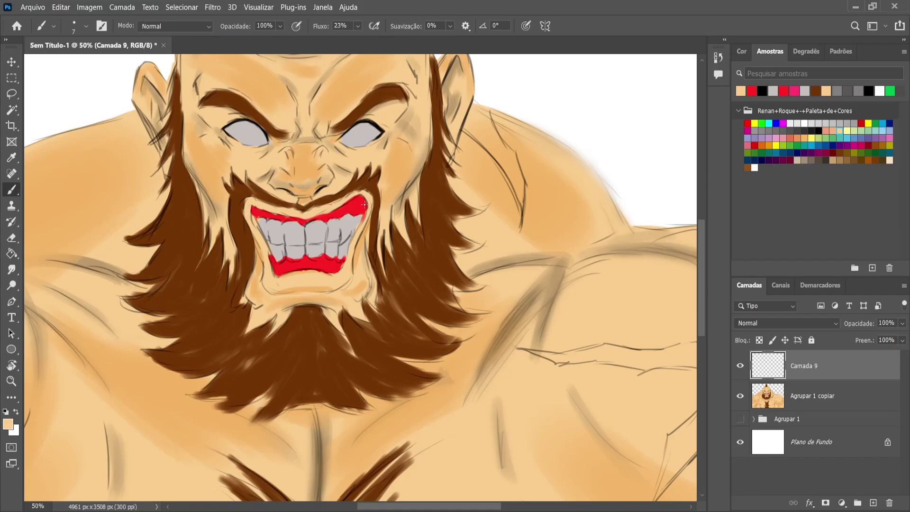
pyautogui.moveTo(354, 194)
pyautogui.mouseDown()
pyautogui.moveTo(345, 204)
pyautogui.moveTo(354, 193)
pyautogui.moveTo(363, 226)
pyautogui.moveTo(365, 219)
pyautogui.mouseUp()
# Touch up the teeth and lower mouth corners with sampled grey and skin tones, enlarging the brush to 20 px
pyautogui.keyDown('alt'); pyautogui.click(341, 256); pyautogui.keyUp('alt')
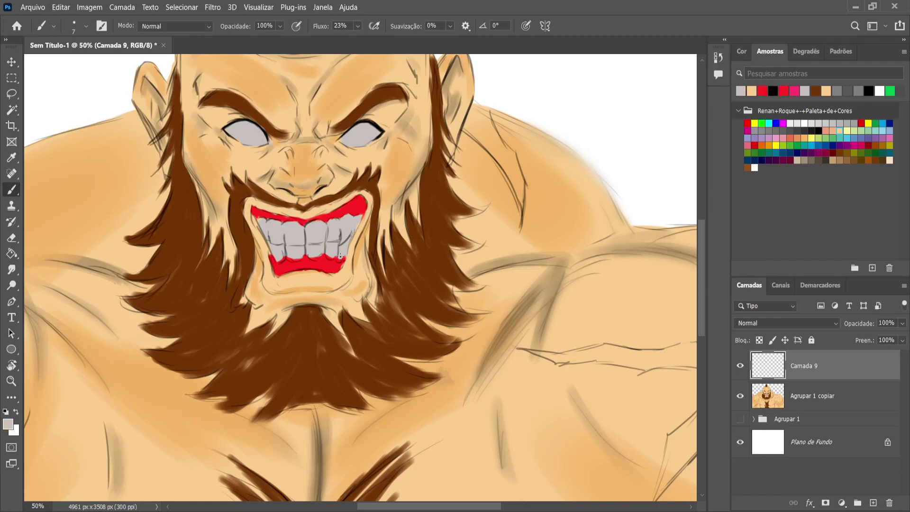
pyautogui.press(']')
pyautogui.press(']')
pyautogui.press(']')
pyautogui.press(']')
pyautogui.press('alt')
pyautogui.keyDown('alt'); pyautogui.click(266, 247); pyautogui.keyUp('alt')
pyautogui.moveTo(339, 268); pyautogui.dragTo(351, 253)
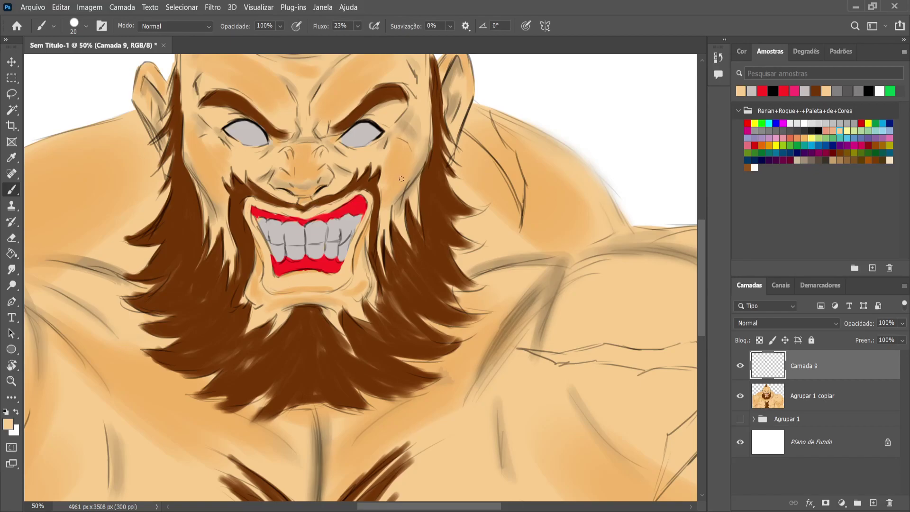
# Retouch the sketch lines around the nose tip with darker skin tones sampled from the face, using the 20 px brush
pyautogui.keyDown('alt'); pyautogui.click(398, 196); pyautogui.keyUp('alt')
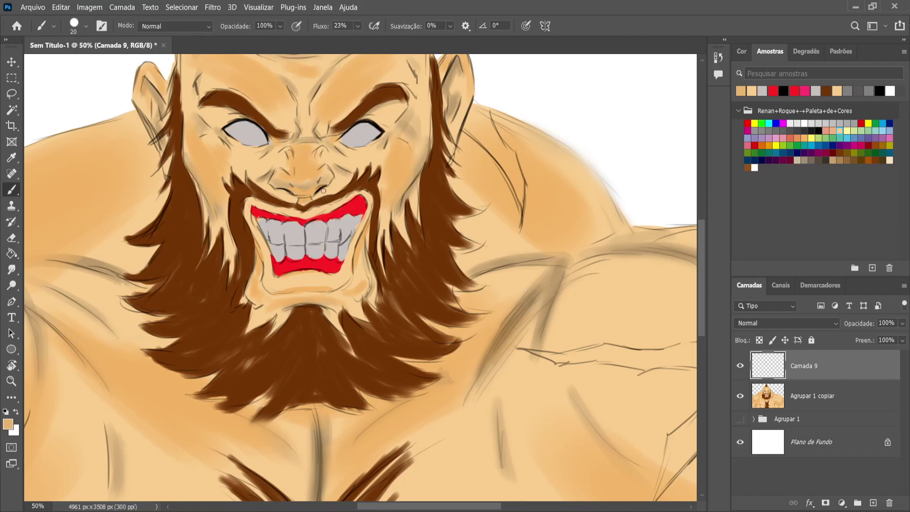
pyautogui.press('alt')
pyautogui.keyDown('alt'); pyautogui.click(304, 187); pyautogui.keyUp('alt')
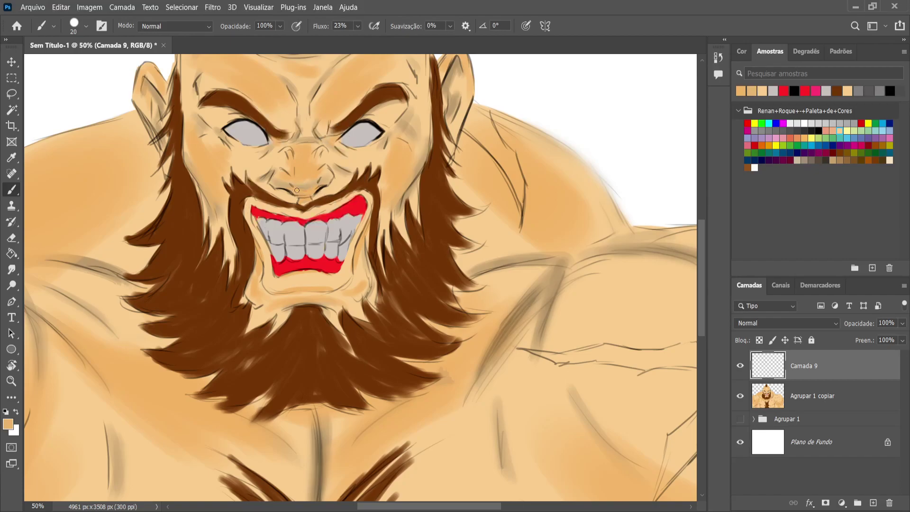
pyautogui.keyDown('alt'); pyautogui.click(301, 184); pyautogui.keyUp('alt')
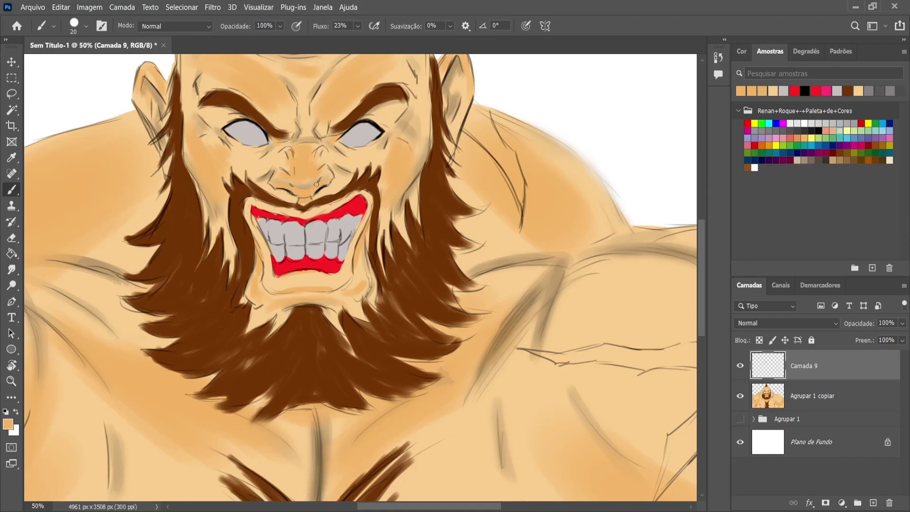
pyautogui.hotkey('ctrl', '0')
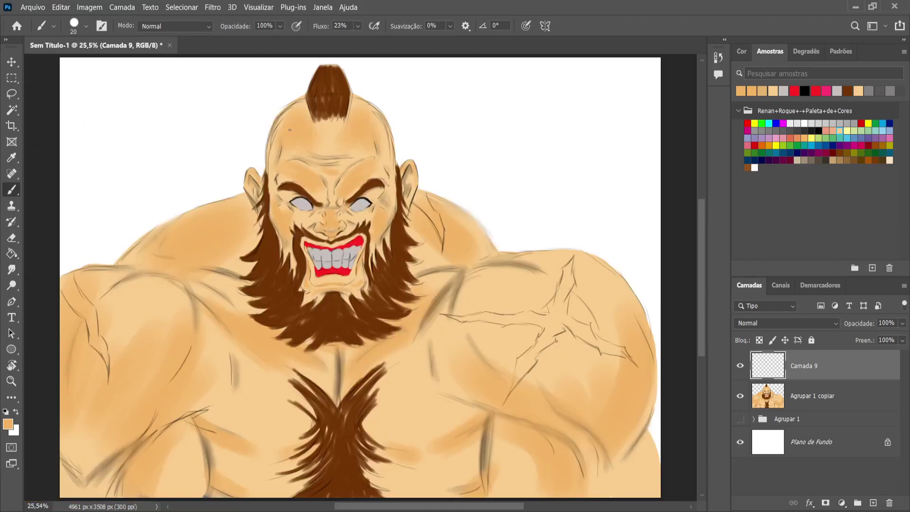
pyautogui.scroll(3, 289, 130)
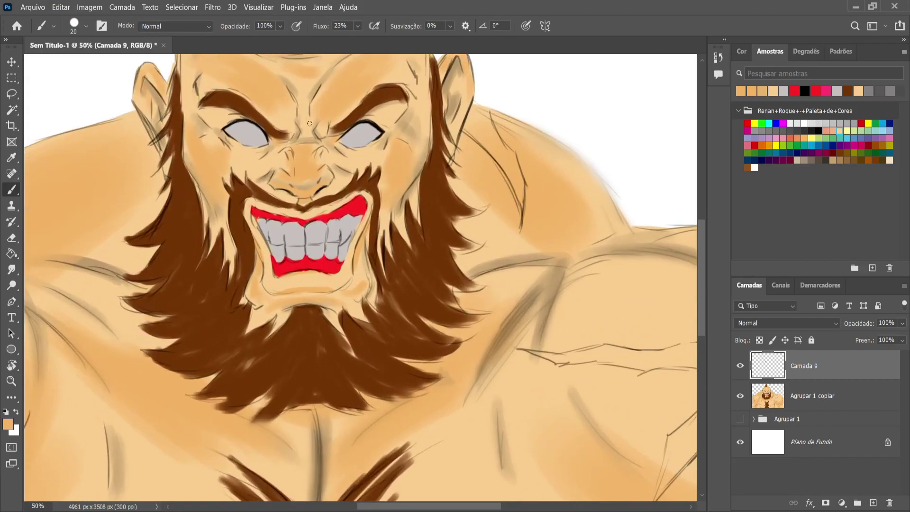
# Thicken the upper outline of the eye on the image's left with sampled black and an 8 px brush
pyautogui.keyDown('alt'); pyautogui.click(226, 127); pyautogui.keyUp('alt')
pyautogui.press('[')
pyautogui.press('[')
pyautogui.press('[')
pyautogui.press('[')
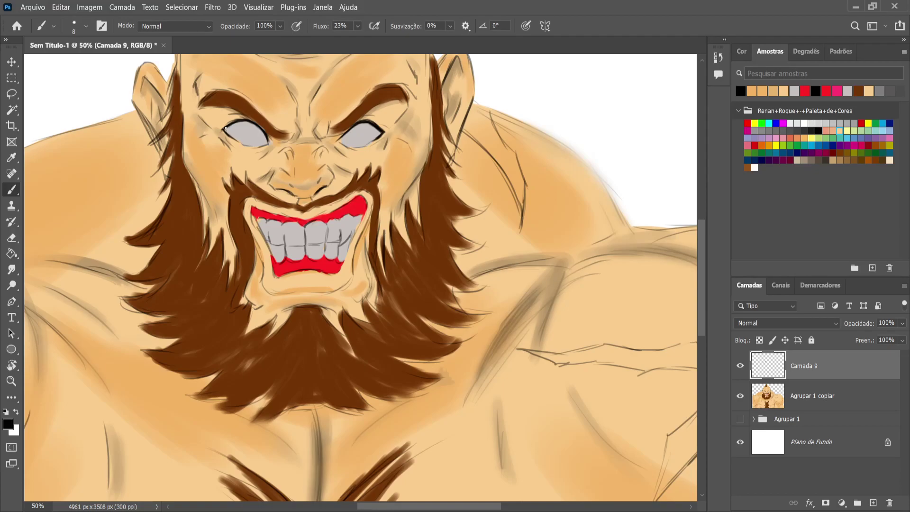
pyautogui.moveTo(231, 123); pyautogui.dragTo(252, 122)
# Darken the lower edges of both eyebrows with a dark brown sampled from the beard
pyautogui.keyDown('alt'); pyautogui.click(386, 250); pyautogui.keyUp('alt')
pyautogui.keyDown('alt'); pyautogui.click(386, 249); pyautogui.keyUp('alt')
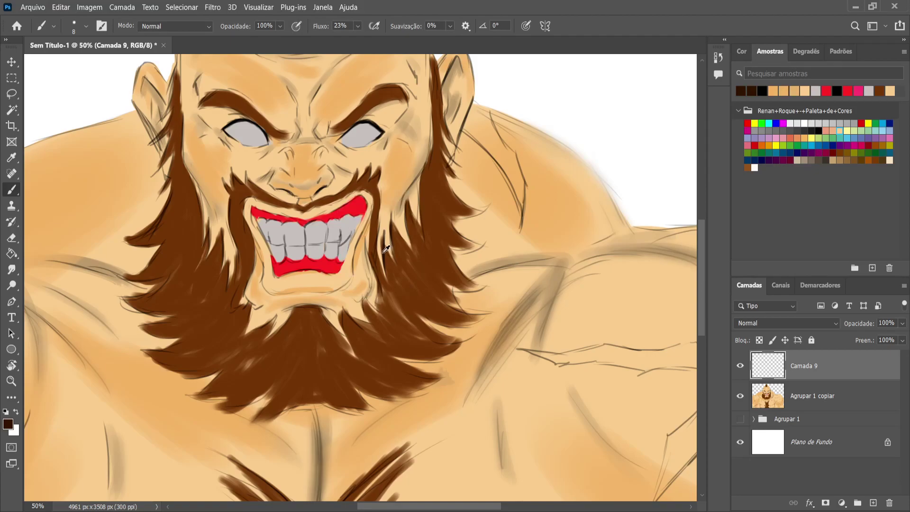
pyautogui.moveTo(329, 136); pyautogui.dragTo(347, 129)
pyautogui.moveTo(351, 124); pyautogui.dragTo(394, 100)
pyautogui.moveTo(201, 105)
pyautogui.mouseDown()
pyautogui.moveTo(221, 105)
pyautogui.moveTo(199, 108)
pyautogui.moveTo(241, 113)
pyautogui.moveTo(286, 139)
pyautogui.mouseUp()
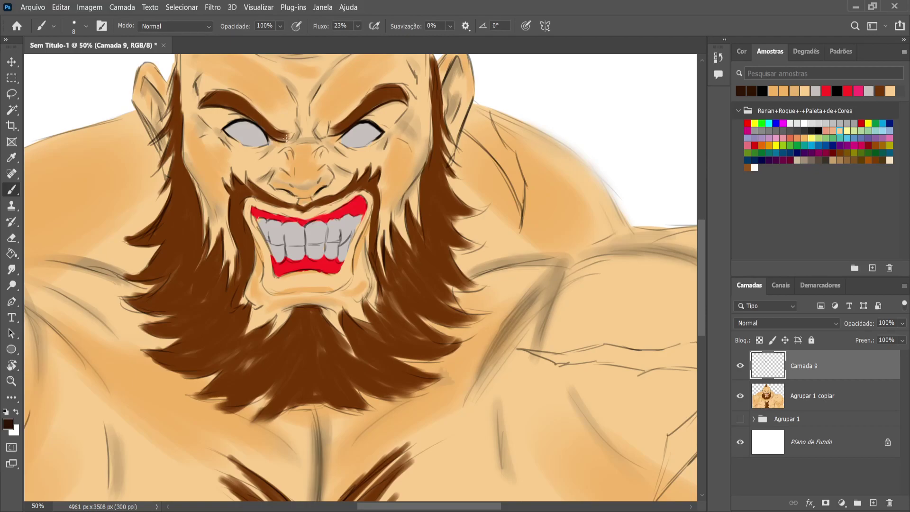
# Touch up the creases at the eyebrows' inner ends with sampled brown and near-black tones, undoing a stray stroke
pyautogui.keyDown('alt'); pyautogui.click(292, 132); pyautogui.keyUp('alt')
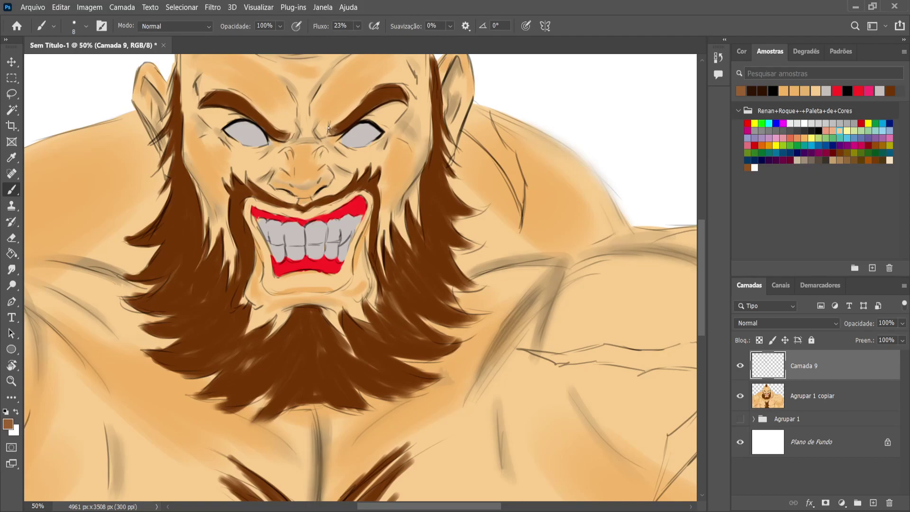
pyautogui.press('d')
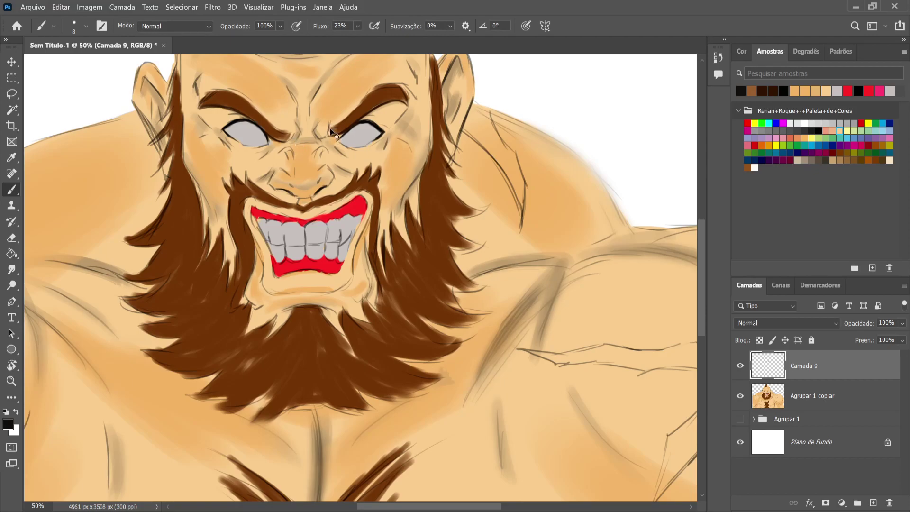
pyautogui.hotkey('ctrl', 'z')
pyautogui.moveTo(330, 120)
pyautogui.mouseDown()
pyautogui.moveTo(330, 132)
pyautogui.moveTo(290, 129)
pyautogui.mouseUp()
pyautogui.hotkey('ctrl', '0')
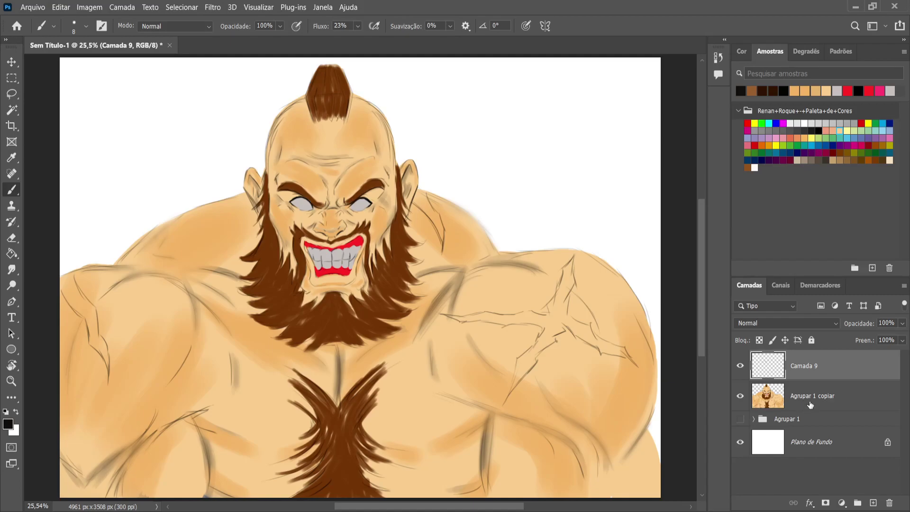
# Merge the face detail layer into the merged copy and start a new layer with dark blue as the paint colour
pyautogui.press('Delete')
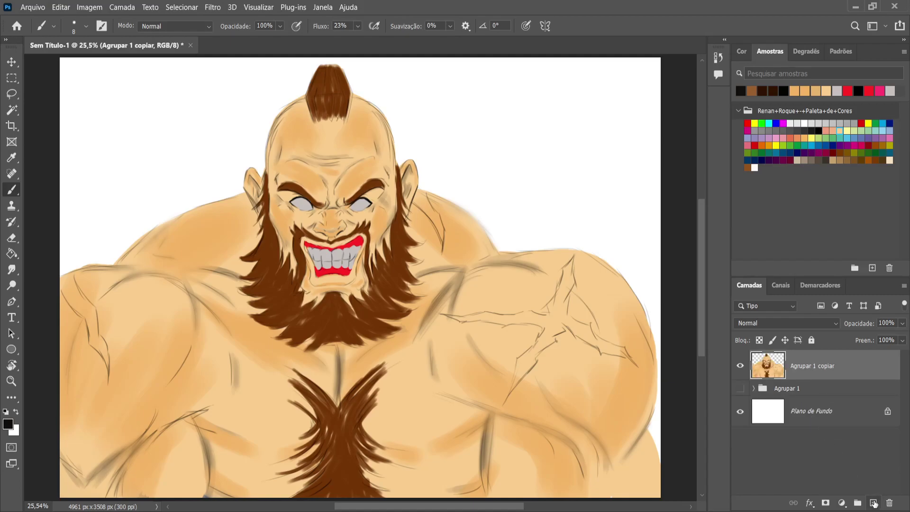
pyautogui.click(874, 502)
pyautogui.press('i')
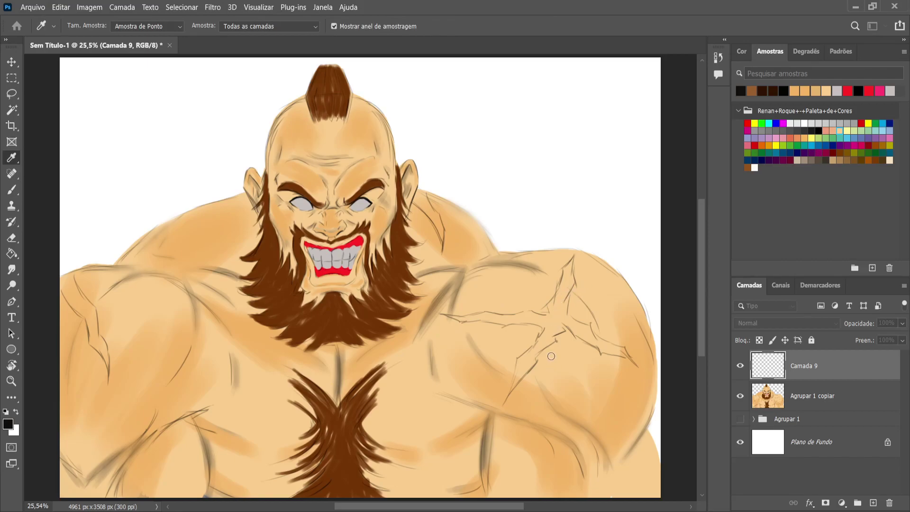
pyautogui.click(676, 226)
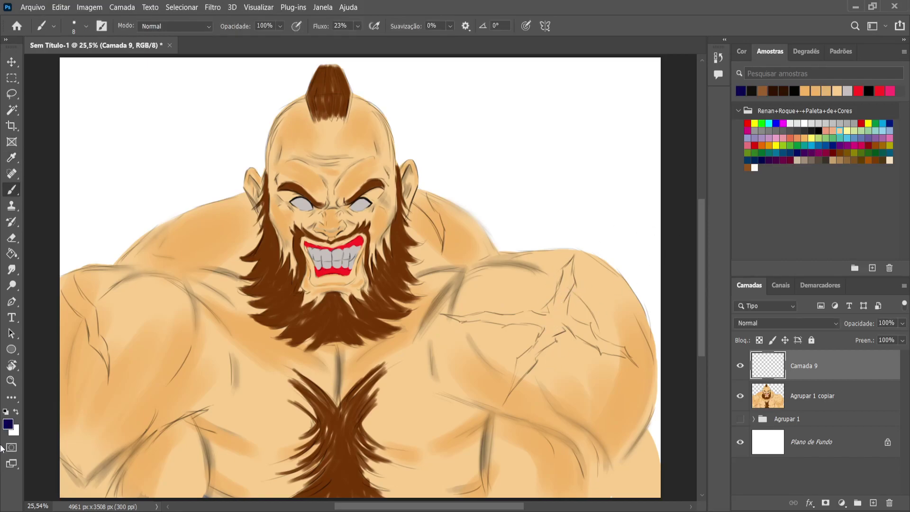
# Try dabbing a dark blue iris with an enlarged brush in the eye on the image's left
pyautogui.click(11, 381)
pyautogui.click(326, 205)
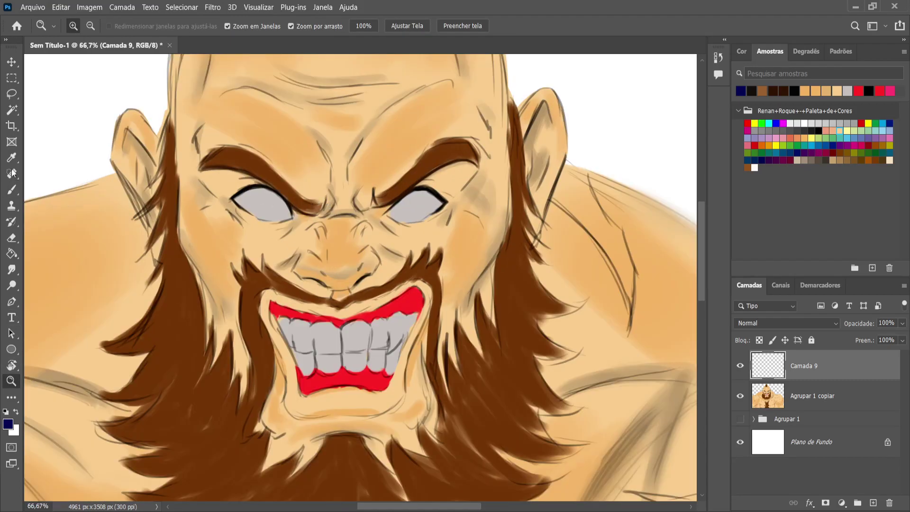
pyautogui.click(12, 190)
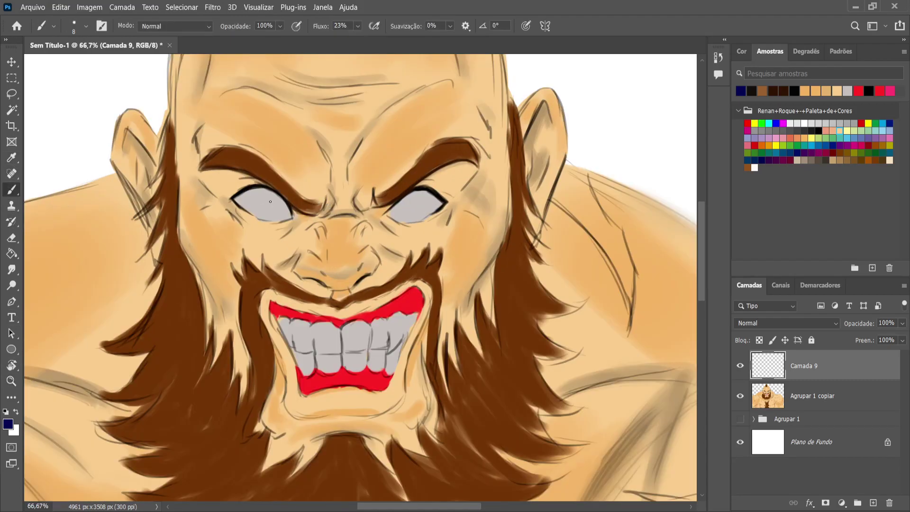
pyautogui.press(']')
pyautogui.press(']')
pyautogui.press(']')
pyautogui.press(']')
pyautogui.press(']')
pyautogui.press(']')
pyautogui.press(']')
pyautogui.press(']')
pyautogui.click(267, 204)
pyautogui.hotkey('ctrl', 'z')
# Choose another brush preset at 80 px for the new layer and set its flow to 100%
pyautogui.rightClick(305, 244)
pyautogui.click(391, 301)
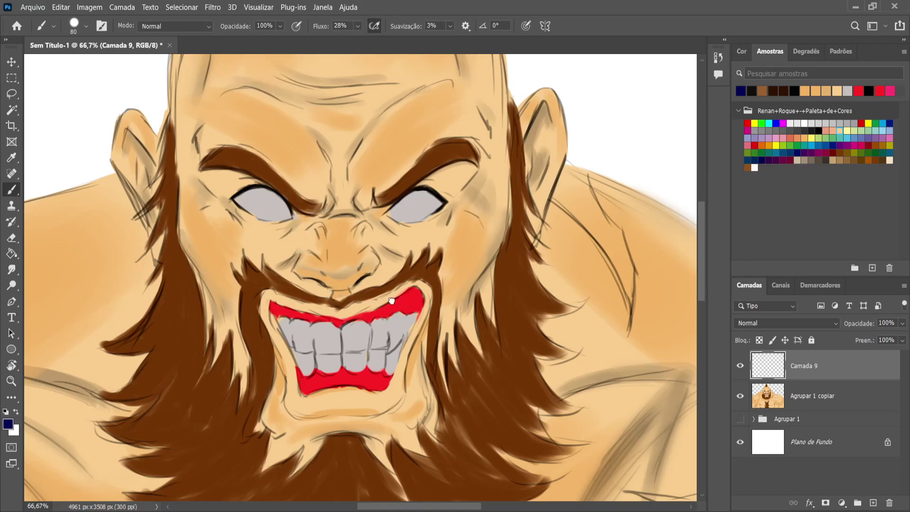
pyautogui.click(268, 203)
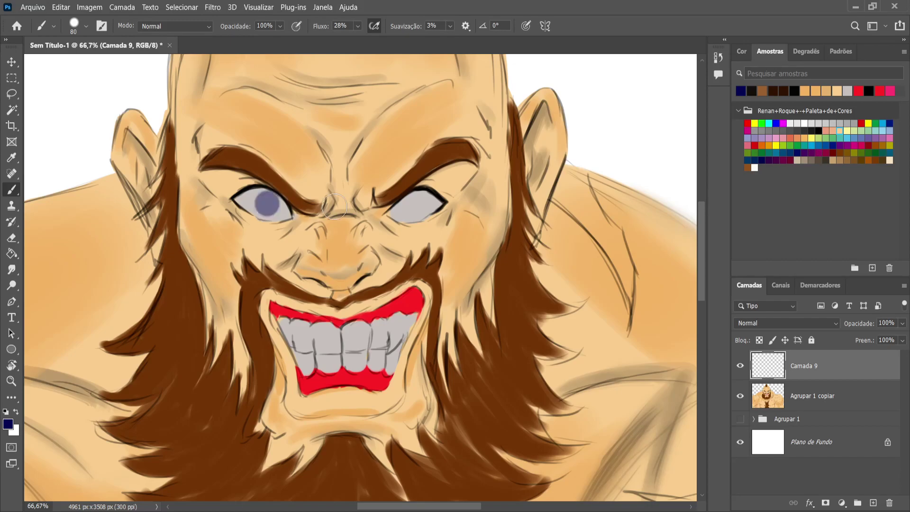
pyautogui.hotkey('ctrl', 'z')
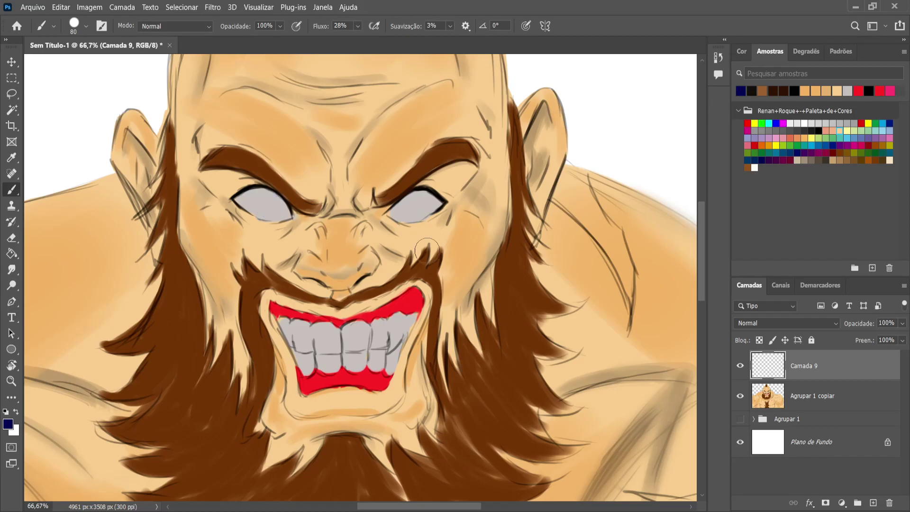
pyautogui.click(805, 394)
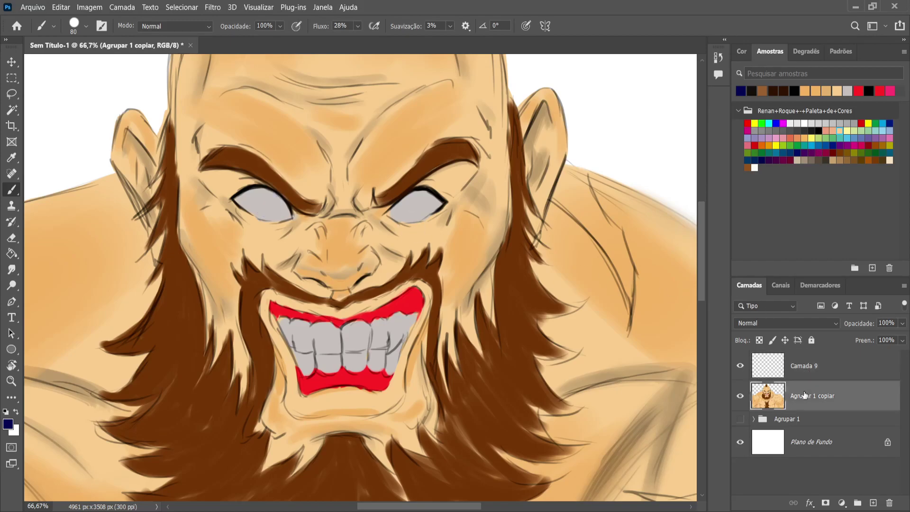
pyautogui.click(792, 362)
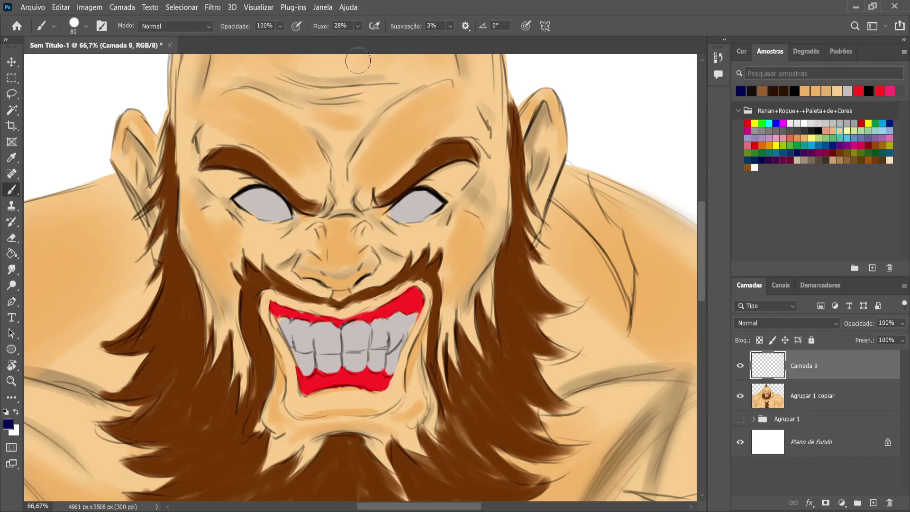
pyautogui.moveTo(360, 38); pyautogui.dragTo(340, 40)
pyautogui.hotkey('shift', '0')
# Try placing a dark blue iris in each eye at full flow and undo both dabs
pyautogui.click(268, 204)
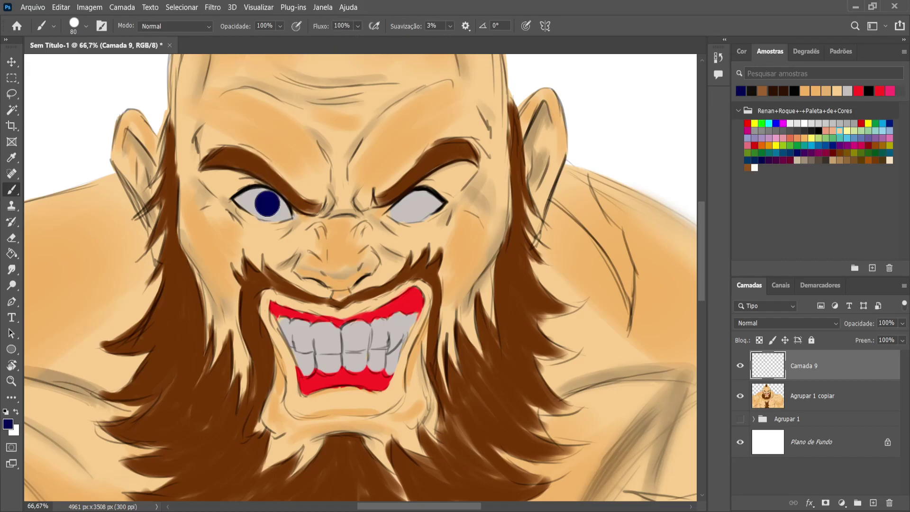
pyautogui.click(411, 208)
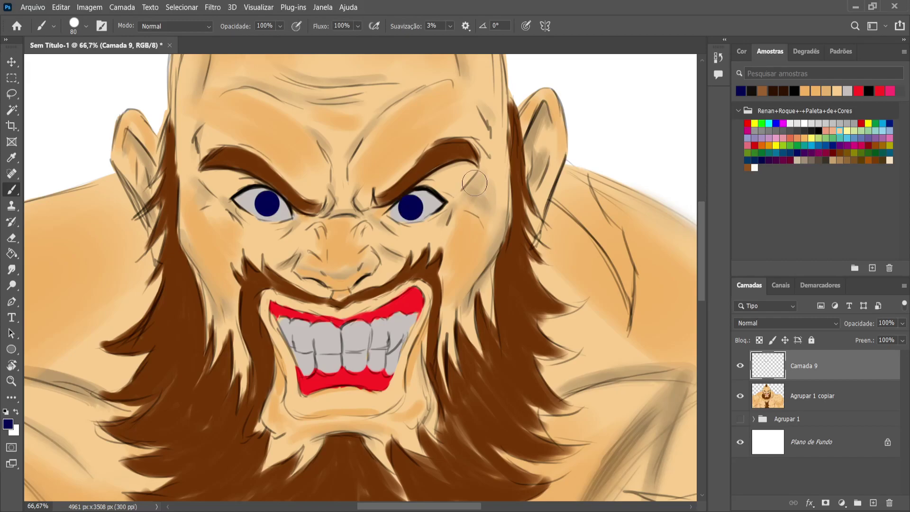
pyautogui.hotkey('ctrl', 'z')
pyautogui.hotkey('ctrl', 'z')
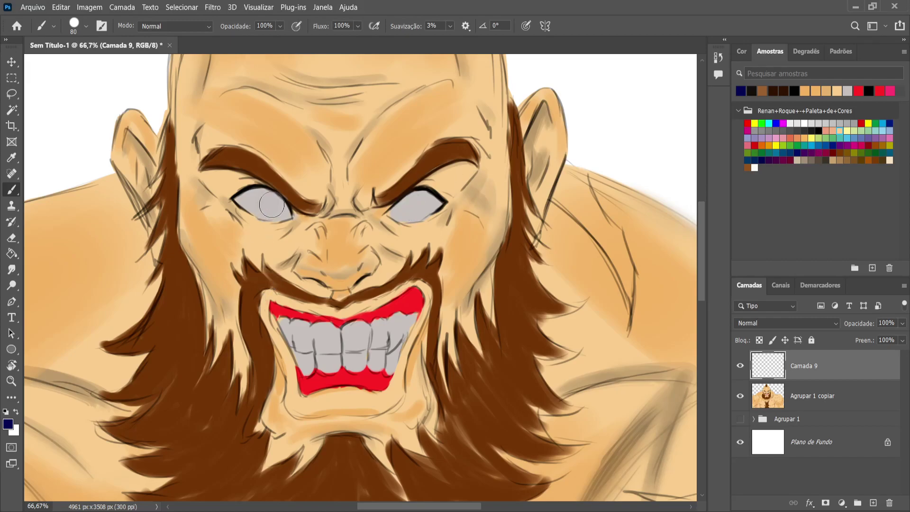
# Paint a dark blue iris in each eye, set slightly closer to the nose, with the 80 px brush
pyautogui.click(271, 204)
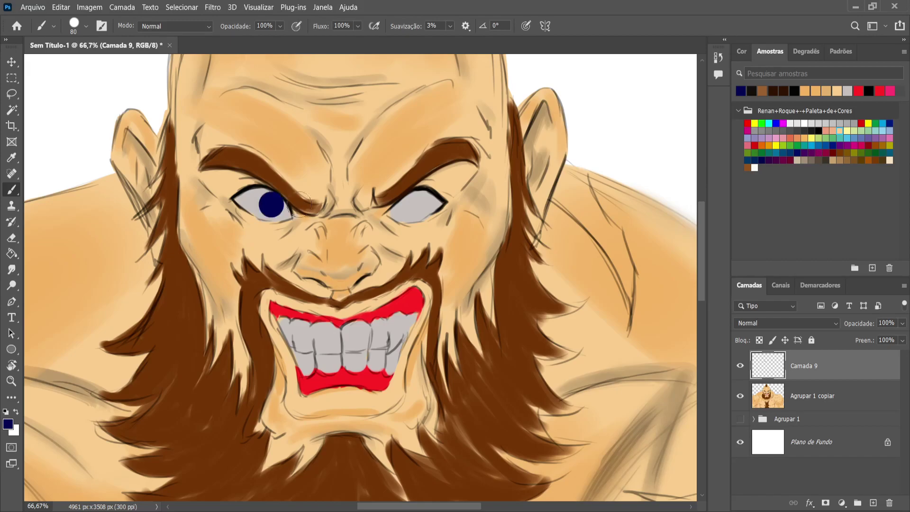
pyautogui.click(410, 207)
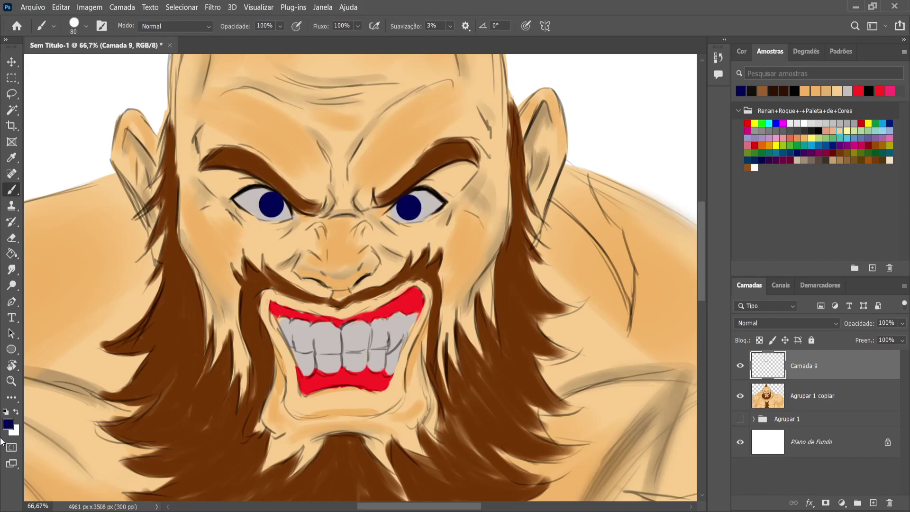
pyautogui.press('i')
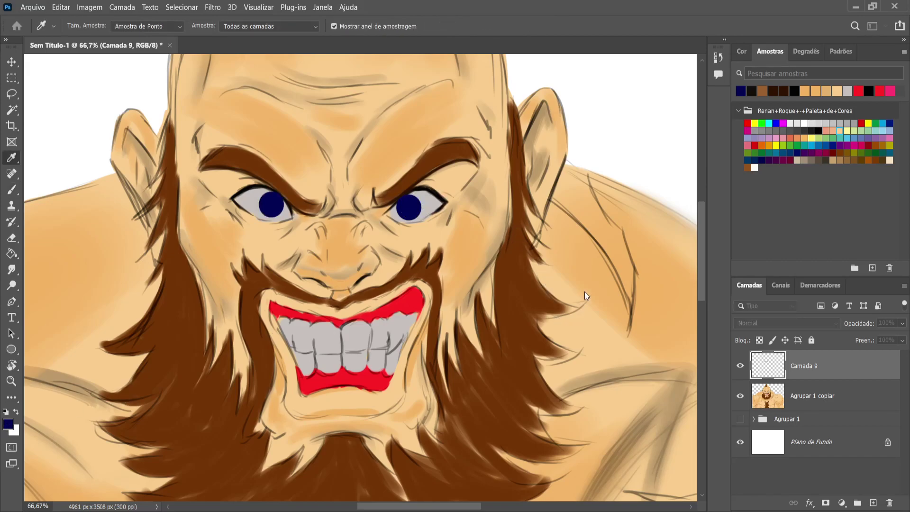
# Choose a light blue colour and dab a soft glow in the centre of each dark blue iris with the brush at 70 px
pyautogui.click(568, 241)
pyautogui.click(660, 212)
pyautogui.rightClick(280, 220)
pyautogui.doubleClick(327, 355)
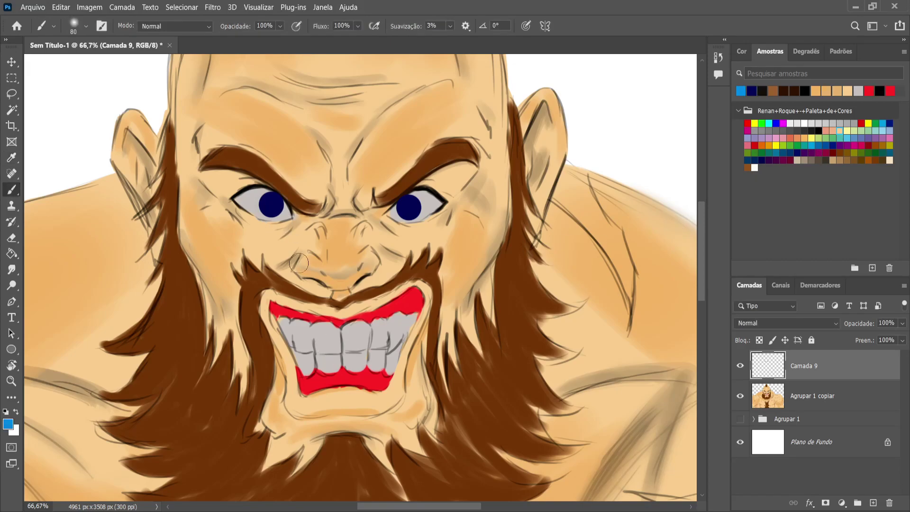
pyautogui.press('[')
pyautogui.click(271, 204)
pyautogui.click(408, 207)
pyautogui.click(408, 207)
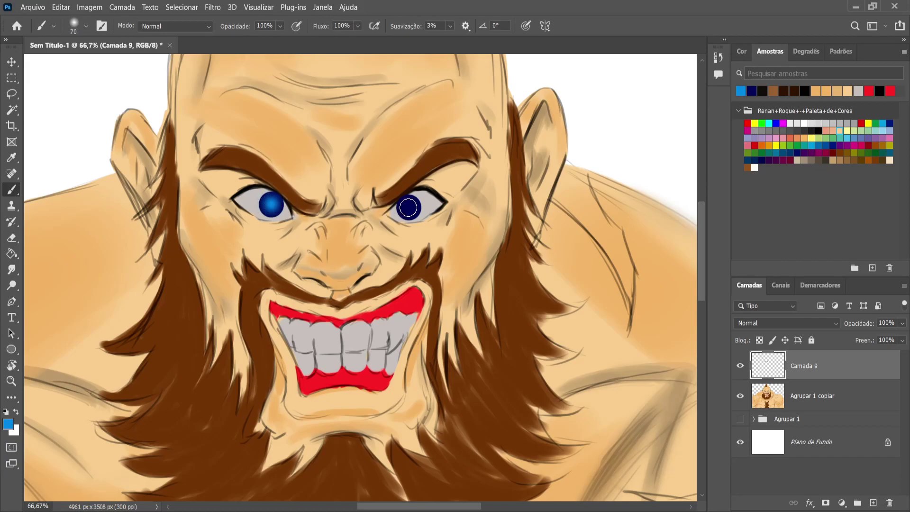
# Switch the paint colour to black, try a soft pupil in the eye on the image's left, and undo the last dab
pyautogui.press('i')
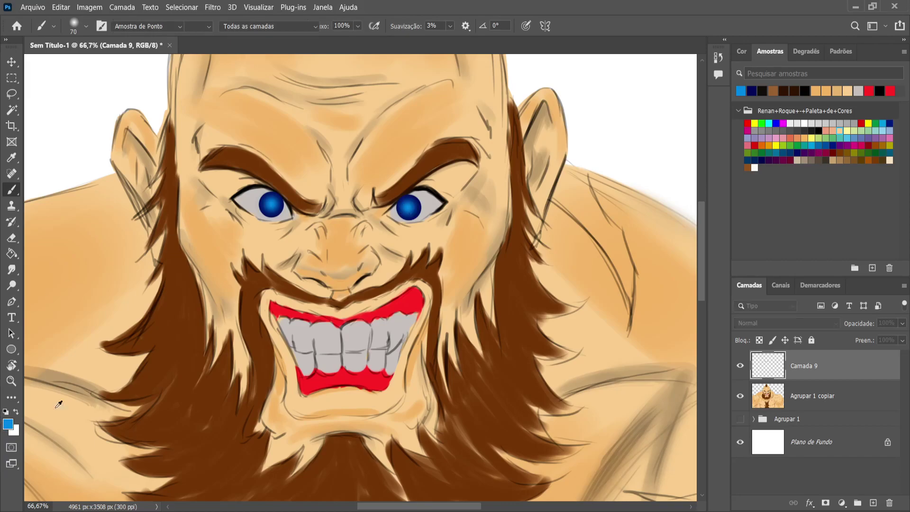
pyautogui.press('b')
pyautogui.press('d')
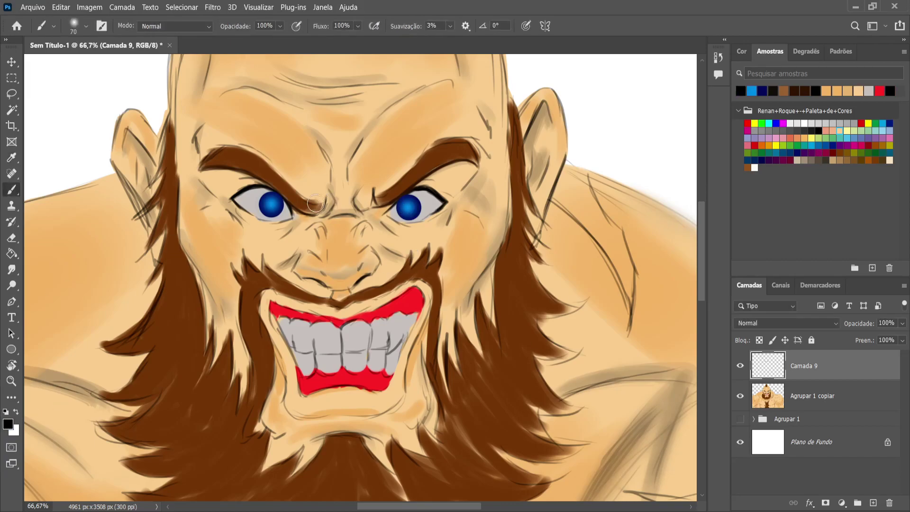
pyautogui.press('[')
pyautogui.click(272, 204)
pyautogui.click(270, 204)
pyautogui.hotkey('ctrl', 'z')
# Harden the brush edge and paint a solid black pupil in each iris, reducing the brush to 35 px
pyautogui.hotkey('shift', ']')
pyautogui.hotkey('shift', ']')
pyautogui.hotkey('shift', ']')
pyautogui.hotkey('shift', ']')
pyautogui.click(272, 205)
pyautogui.hotkey('ctrl', 'z')
pyautogui.press('[')
pyautogui.click(272, 204)
pyautogui.hotkey('ctrl', 'z')
pyautogui.press('[')
pyautogui.click(272, 204)
pyautogui.click(408, 207)
pyautogui.click(408, 206)
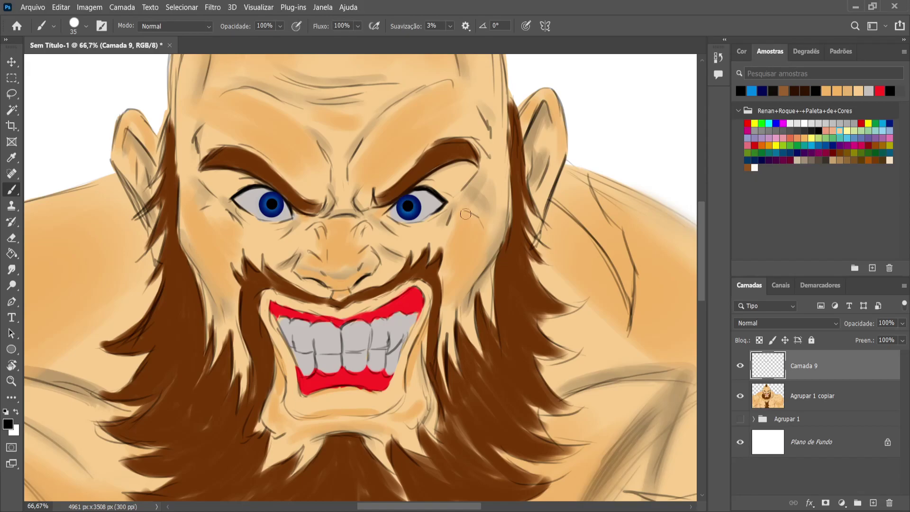
# Dab white highlights in both eyes, a larger one at 30 px and a small one at 15 px
pyautogui.keyDown('alt'); pyautogui.click(601, 122); pyautogui.keyUp('alt')
pyautogui.press('[')
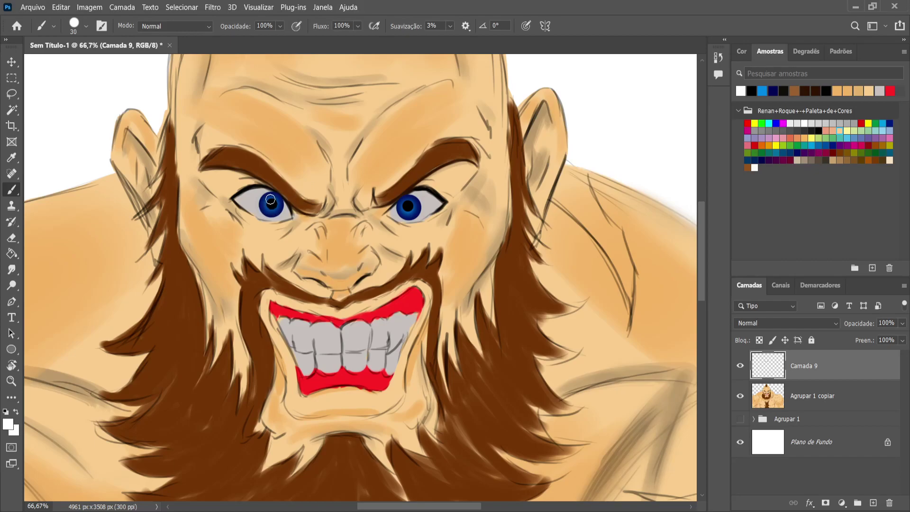
pyautogui.click(267, 200)
pyautogui.click(403, 203)
pyautogui.press('[')
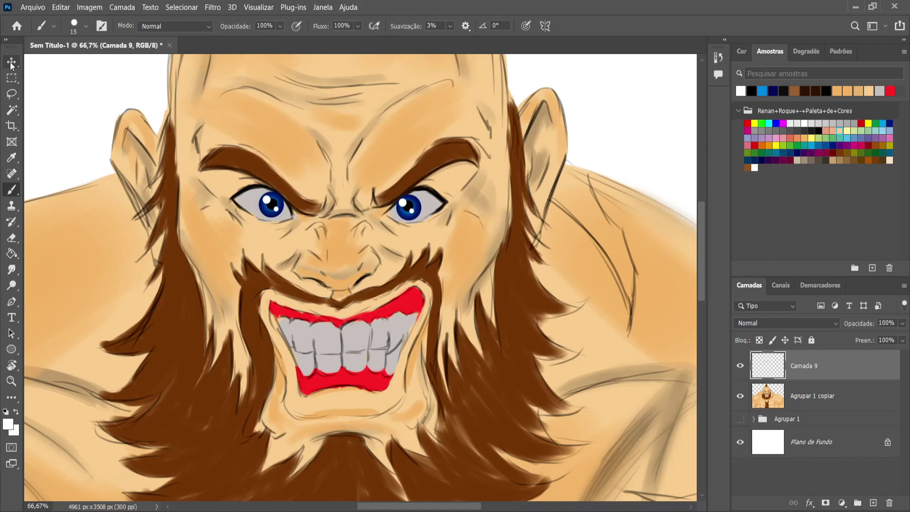
# Create a new layer directly above Agrupar 1 copiar and sample light grey as the paint colour
pyautogui.click(803, 403)
pyautogui.click(873, 503)
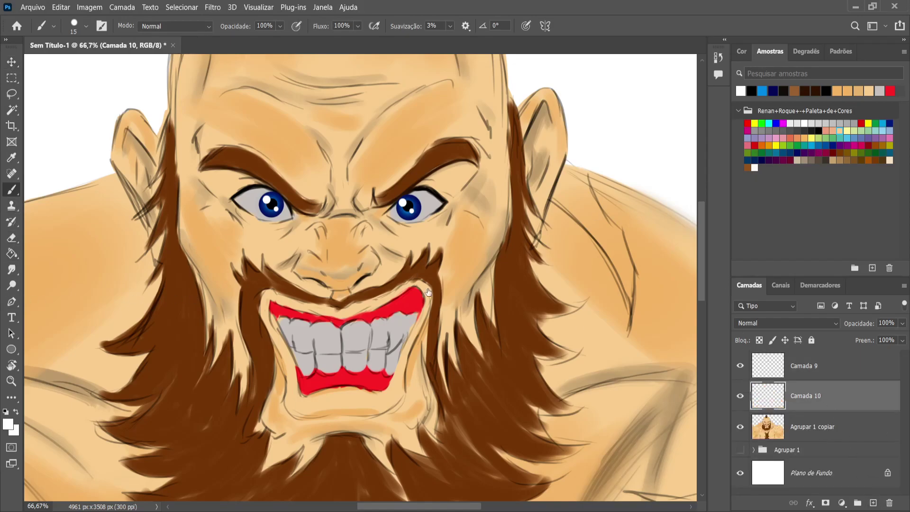
pyautogui.click(403, 428)
pyautogui.press('i')
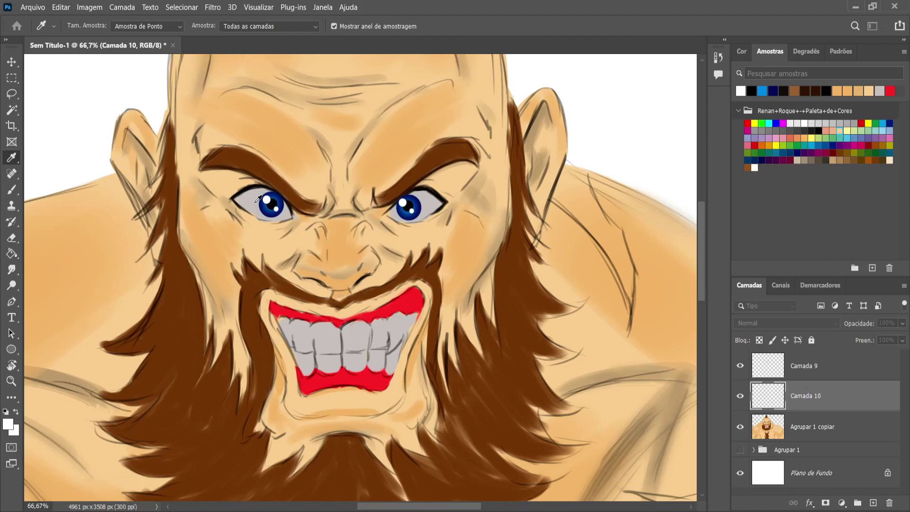
pyautogui.click(669, 203)
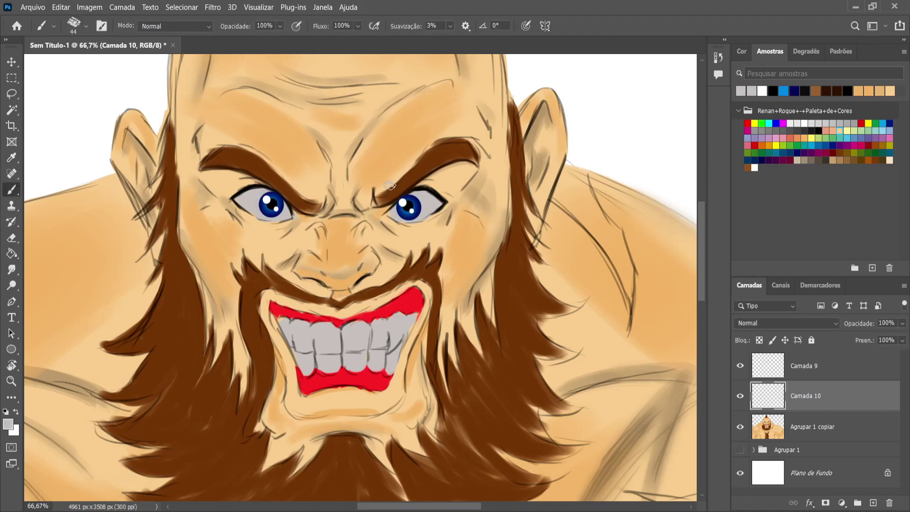
# Reduce the brush to 20 px with pen pressure controlling opacity, and set the new layer's blend mode to Multiplicação
pyautogui.press('[')
pyautogui.click(297, 25)
pyautogui.press('[')
pyautogui.press('[')
pyautogui.moveTo(395, 210); pyautogui.dragTo(399, 207)
pyautogui.click(781, 322)
pyautogui.click(757, 249)
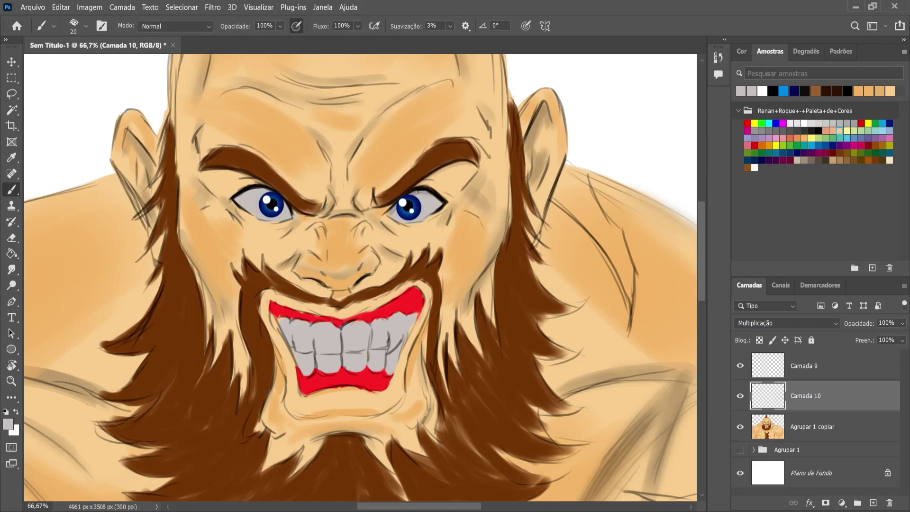
# Shade the whites of both eyes and the gaps between the teeth with light grey strokes on Camada 10
pyautogui.moveTo(431, 195); pyautogui.dragTo(438, 204)
pyautogui.moveTo(237, 200)
pyautogui.mouseDown()
pyautogui.moveTo(262, 188)
pyautogui.moveTo(281, 200)
pyautogui.mouseUp()
pyautogui.moveTo(341, 333); pyautogui.dragTo(342, 351)
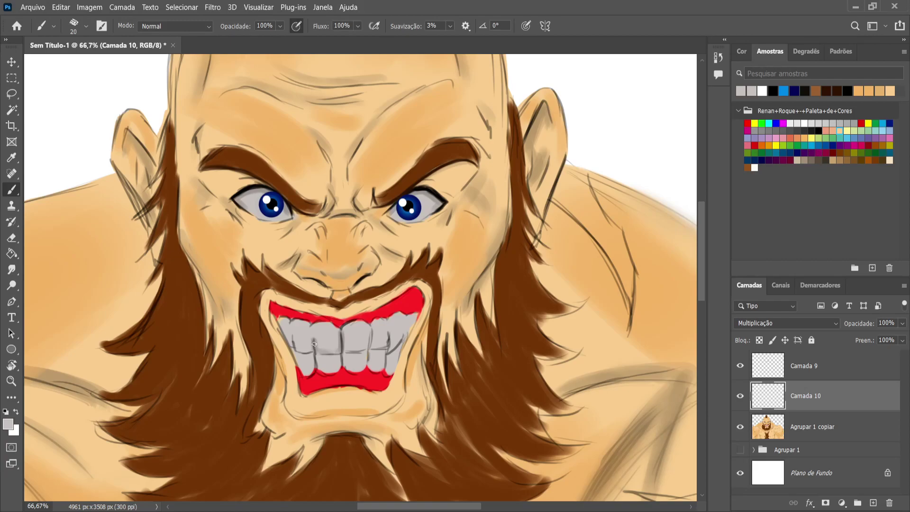
pyautogui.moveTo(295, 341); pyautogui.dragTo(311, 351)
pyautogui.moveTo(371, 333)
pyautogui.mouseDown()
pyautogui.moveTo(366, 351)
pyautogui.moveTo(350, 351)
pyautogui.moveTo(402, 333)
pyautogui.moveTo(391, 348)
pyautogui.moveTo(404, 334)
pyautogui.moveTo(397, 351)
pyautogui.moveTo(342, 352)
pyautogui.moveTo(342, 342)
pyautogui.moveTo(296, 361)
pyautogui.mouseUp()
pyautogui.scroll(-3, 337, 269)
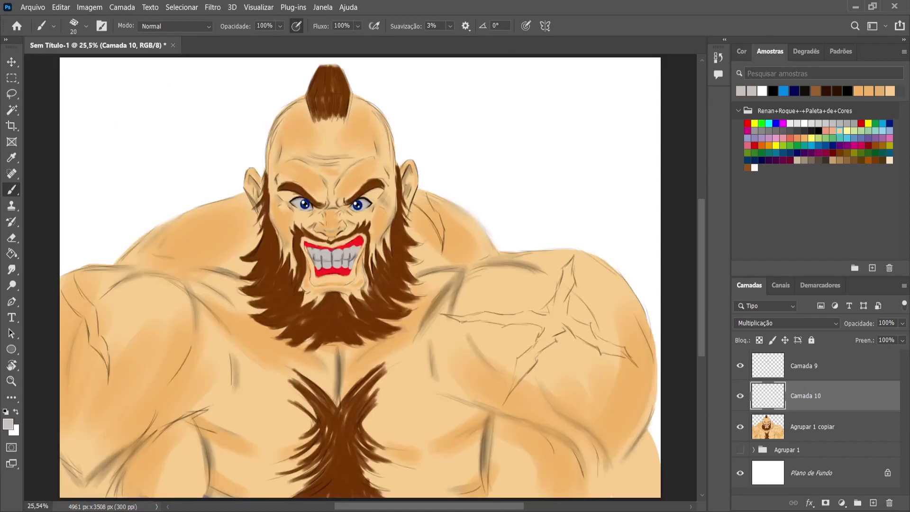
# Switch to the Eraser on the iris layer Camada 9 and reduce its size to 15 px
pyautogui.press('e')
pyautogui.hotkey('alt', ']')
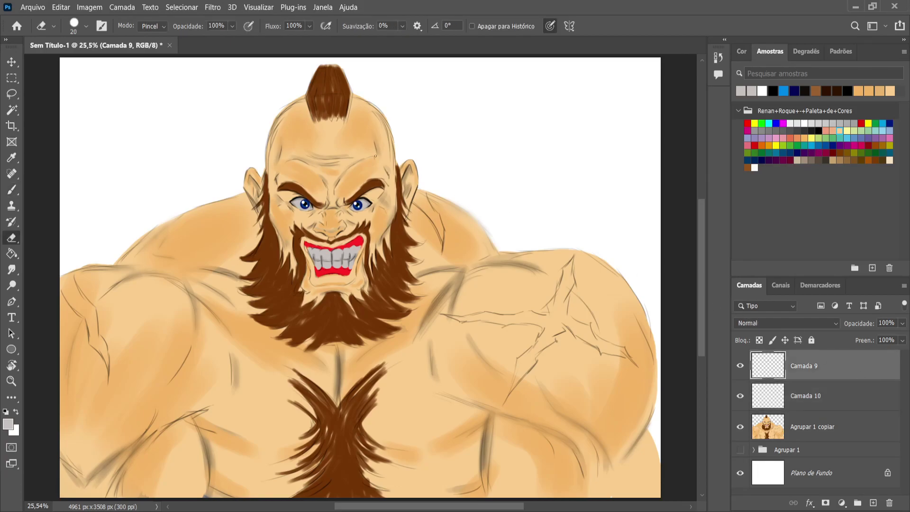
pyautogui.press('[')
pyautogui.hotkey('ctrl', '+')
pyautogui.hotkey('ctrl', '+')
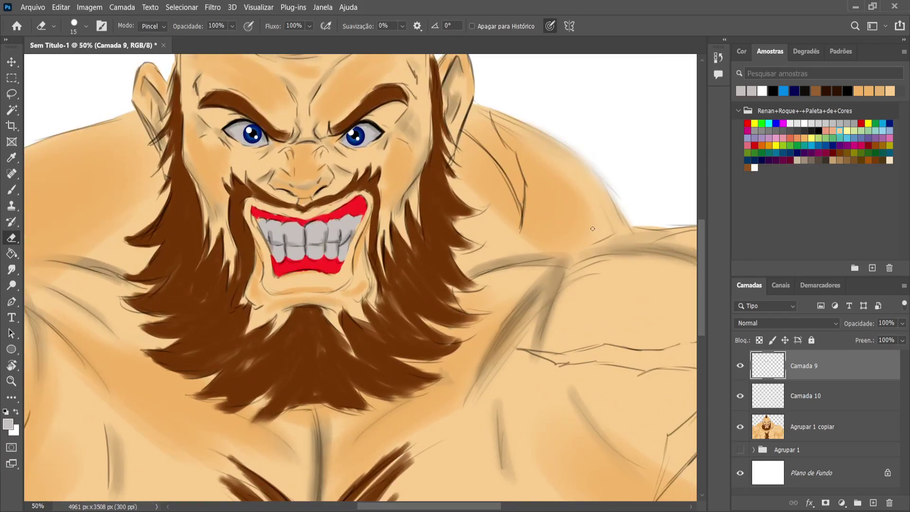
# Return to the Brush, sample white as the paint colour, and create a new layer above Camada 10
pyautogui.press('b')
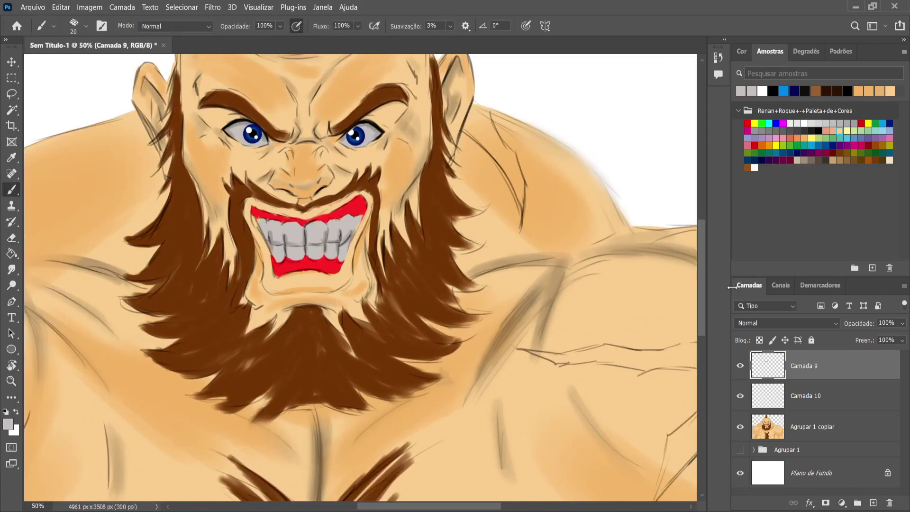
pyautogui.click(869, 410)
pyautogui.keyDown('alt'); pyautogui.click(633, 108); pyautogui.keyUp('alt')
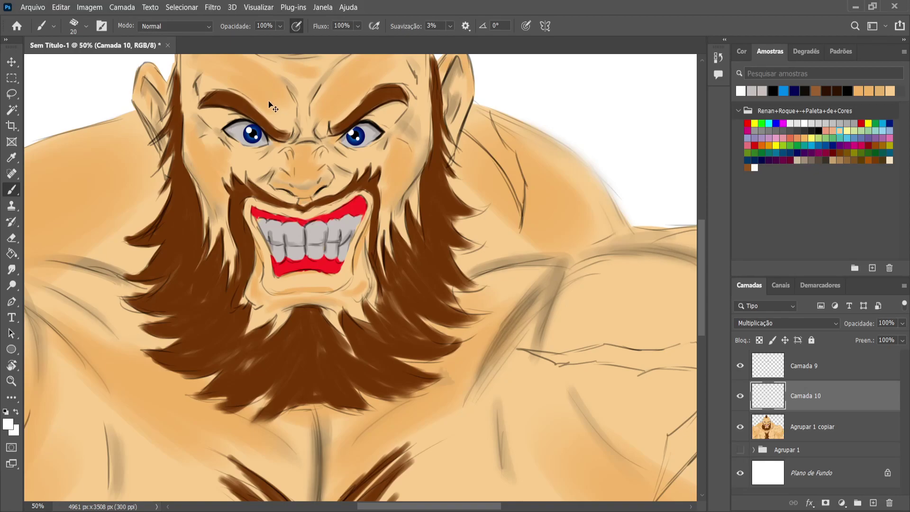
pyautogui.click(873, 502)
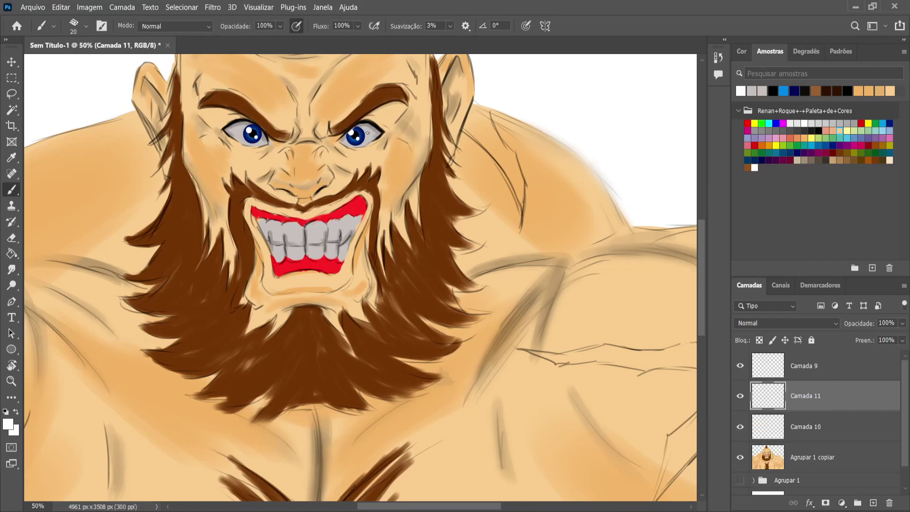
# Nudge the painted irises on Camada 9 slightly upward with the Move tool, and return to the Eraser
pyautogui.click(823, 374)
pyautogui.click(12, 62)
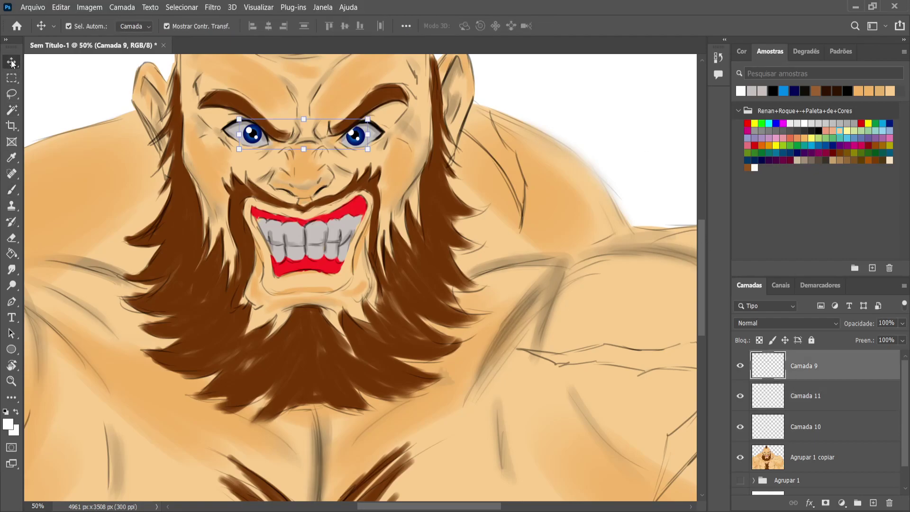
pyautogui.press('Up')
pyautogui.press('Up')
pyautogui.press('Up')
pyautogui.press('Up')
pyautogui.press('e')
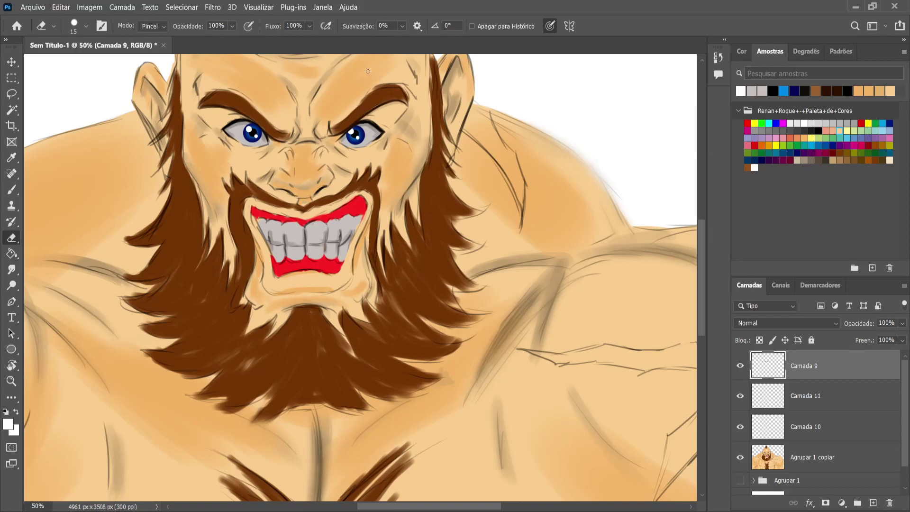
# Merge Camada 9, Camada 11, Camada 10 and Agrupar 1 copiar into a single layer
pyautogui.scroll(-3, 368, 71)
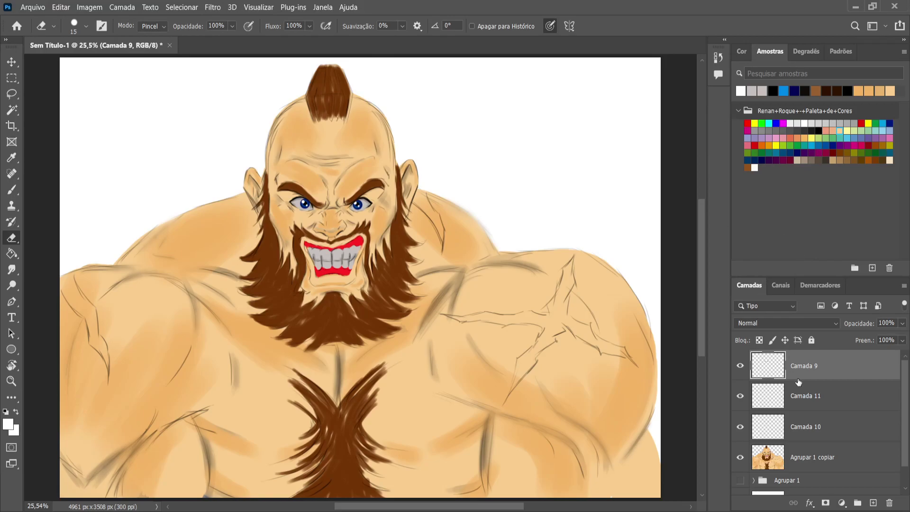
pyautogui.click(800, 395)
pyautogui.keyDown('shift'); pyautogui.click(801, 457); pyautogui.keyUp('shift')
pyautogui.hotkey('ctrl', 'e')
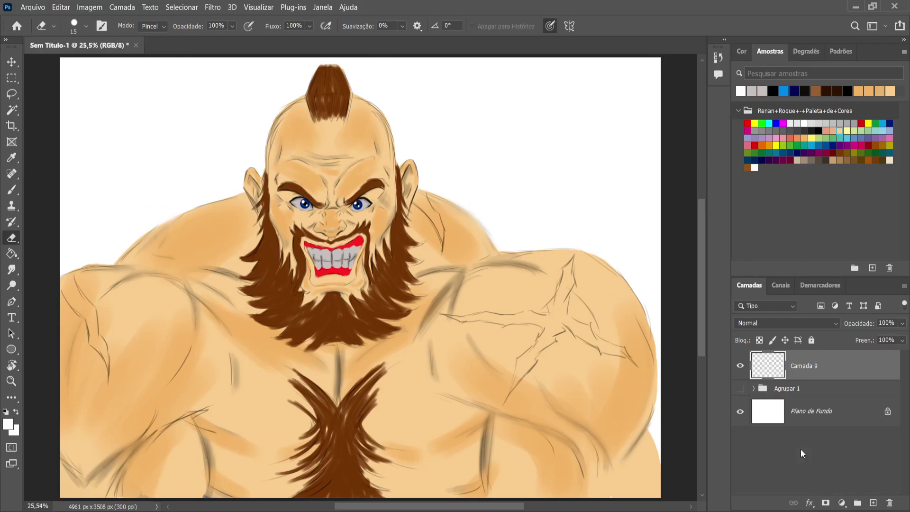
# Sample the red of the lips for the Brush and create a new layer in Multiplicação mode above the merged figure
pyautogui.click(12, 190)
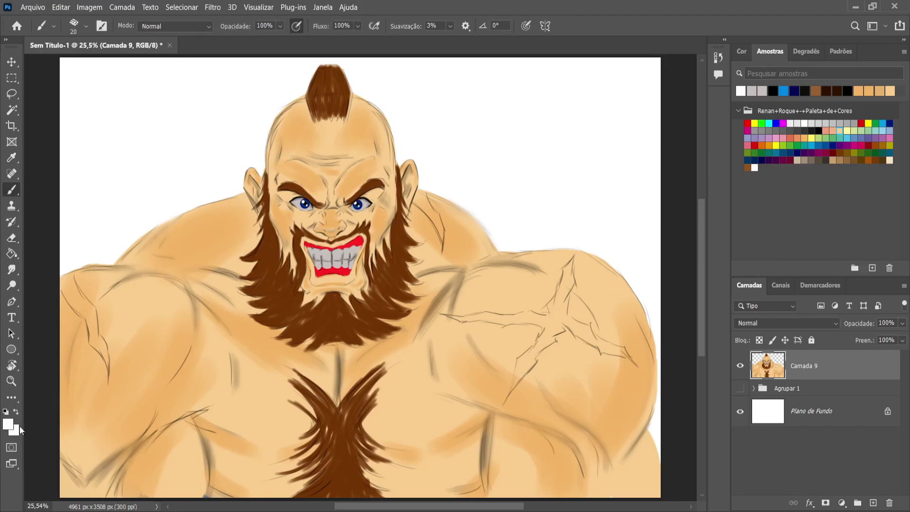
pyautogui.keyDown('alt'); pyautogui.click(360, 240); pyautogui.keyUp('alt')
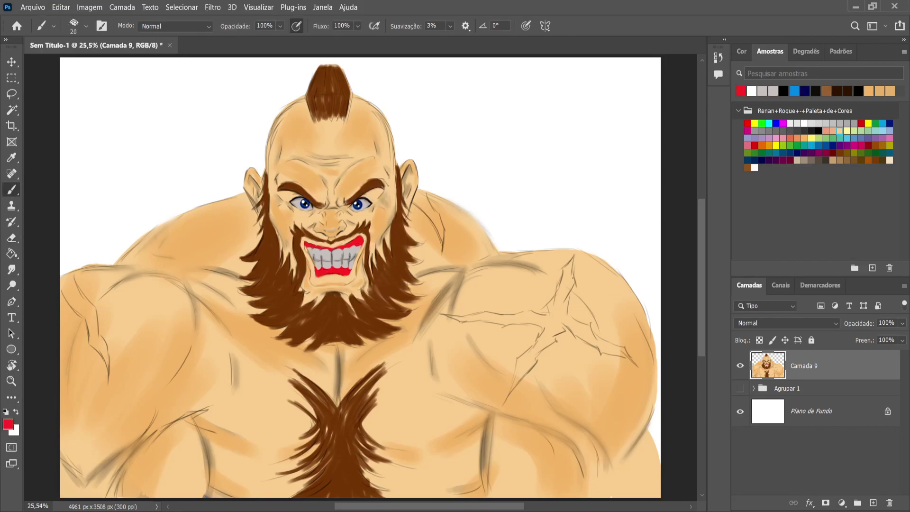
pyautogui.click(873, 503)
pyautogui.click(793, 321)
pyautogui.scroll(-2, 793, 321)
pyautogui.press('Down')
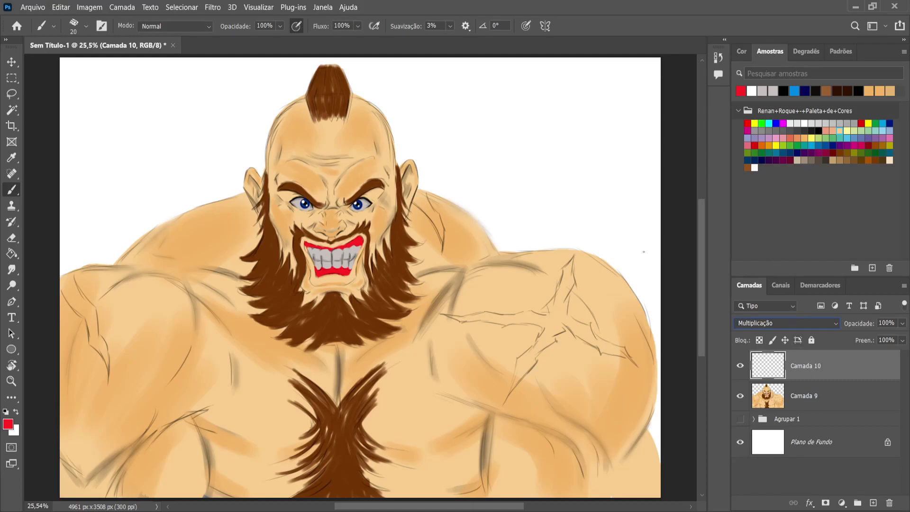
pyautogui.press('Return')
# Begin the star-shaped shoulder scar's upper arm in red at 60 px, and make pen pressure control brush size instead of opacity
pyautogui.press(']')
pyautogui.press(']')
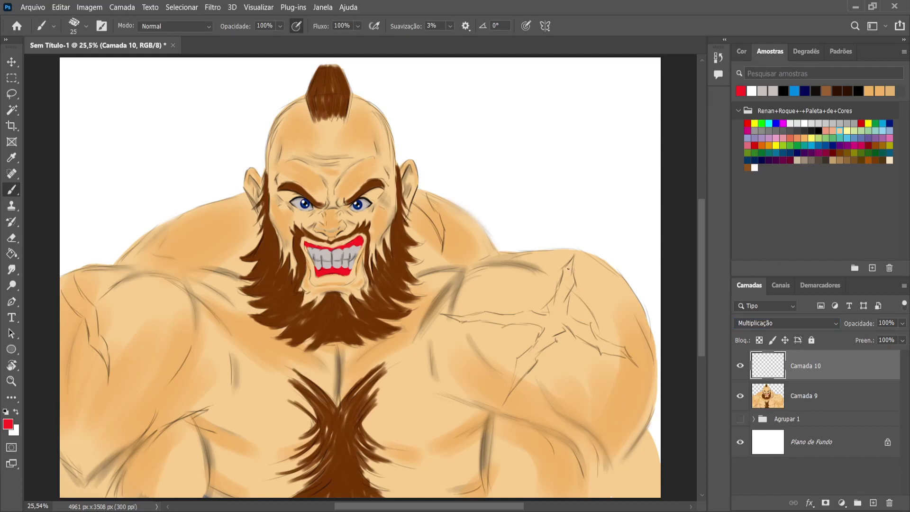
pyautogui.press(']')
pyautogui.press(']')
pyautogui.moveTo(571, 262); pyautogui.dragTo(561, 297)
pyautogui.click(526, 25)
pyautogui.click(298, 26)
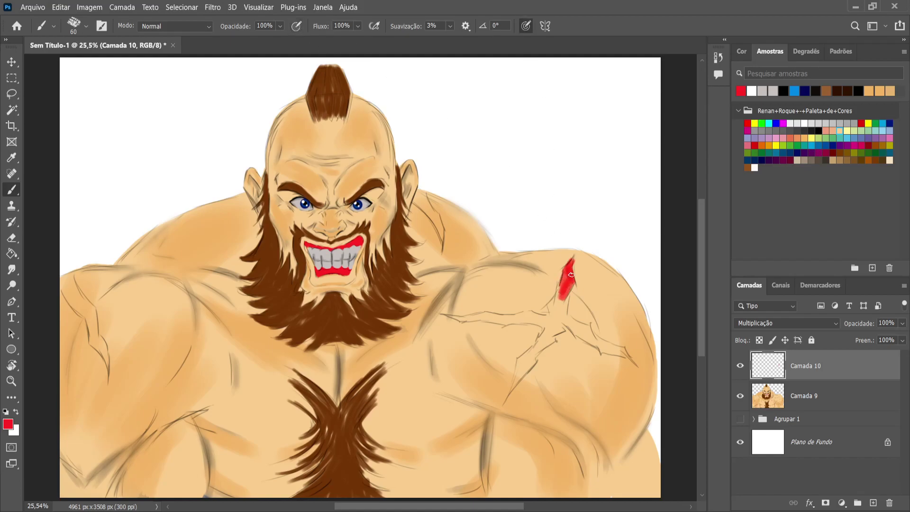
# Fill the scar's diagonal slash in red from its upper tip to its lower tip, reducing the brush to 40 px
pyautogui.moveTo(567, 280)
pyautogui.mouseDown()
pyautogui.moveTo(563, 310)
pyautogui.moveTo(571, 282)
pyautogui.moveTo(559, 313)
pyautogui.moveTo(563, 290)
pyautogui.moveTo(551, 307)
pyautogui.moveTo(564, 287)
pyautogui.moveTo(550, 301)
pyautogui.moveTo(557, 316)
pyautogui.moveTo(563, 311)
pyautogui.moveTo(563, 331)
pyautogui.moveTo(554, 333)
pyautogui.moveTo(561, 315)
pyautogui.moveTo(552, 330)
pyautogui.moveTo(557, 308)
pyautogui.moveTo(549, 298)
pyautogui.mouseUp()
pyautogui.press('[')
pyautogui.press('[')
pyautogui.press('[')
pyautogui.press('[')
pyautogui.press(']')
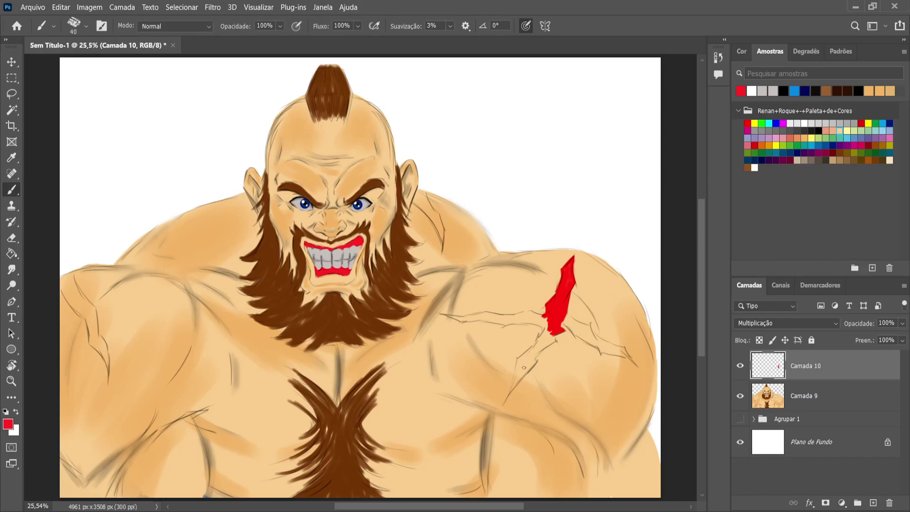
pyautogui.moveTo(517, 361)
pyautogui.mouseDown()
pyautogui.moveTo(507, 395)
pyautogui.moveTo(536, 361)
pyautogui.moveTo(519, 377)
pyautogui.moveTo(525, 362)
pyautogui.moveTo(515, 383)
pyautogui.moveTo(521, 359)
pyautogui.moveTo(535, 357)
pyautogui.moveTo(530, 368)
pyautogui.moveTo(540, 349)
pyautogui.moveTo(519, 358)
pyautogui.moveTo(551, 337)
pyautogui.mouseUp()
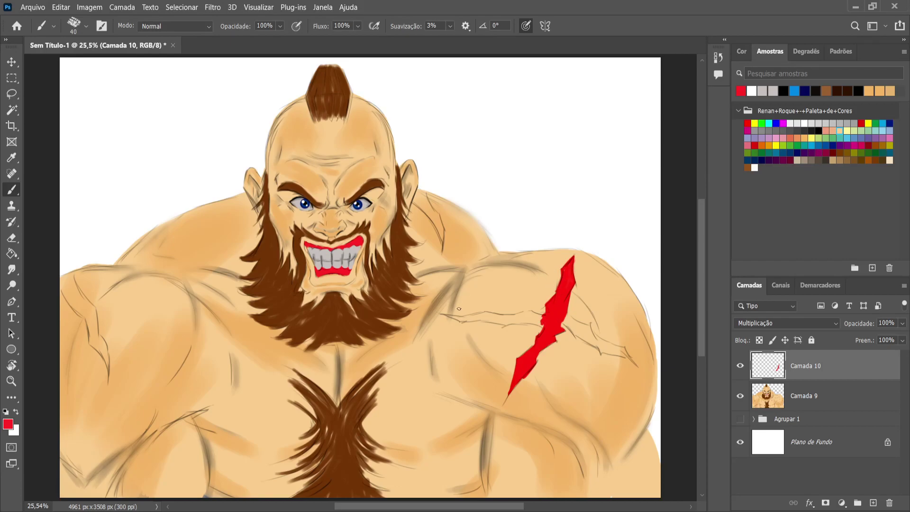
# Fill the scar's crosswise slash in red across the shoulder, enlarging the brush to 70 px
pyautogui.press(']')
pyautogui.moveTo(449, 315)
pyautogui.mouseDown()
pyautogui.moveTo(542, 321)
pyautogui.moveTo(534, 313)
pyautogui.moveTo(544, 322)
pyautogui.moveTo(508, 322)
pyautogui.moveTo(571, 328)
pyautogui.moveTo(563, 320)
pyautogui.moveTo(576, 331)
pyautogui.moveTo(567, 316)
pyautogui.moveTo(635, 366)
pyautogui.moveTo(614, 347)
pyautogui.mouseUp()
pyautogui.press(']')
pyautogui.press(']')
pyautogui.press(']')
pyautogui.press(']')
pyautogui.press(']')
pyautogui.press('[')
pyautogui.press('[')
pyautogui.press('[')
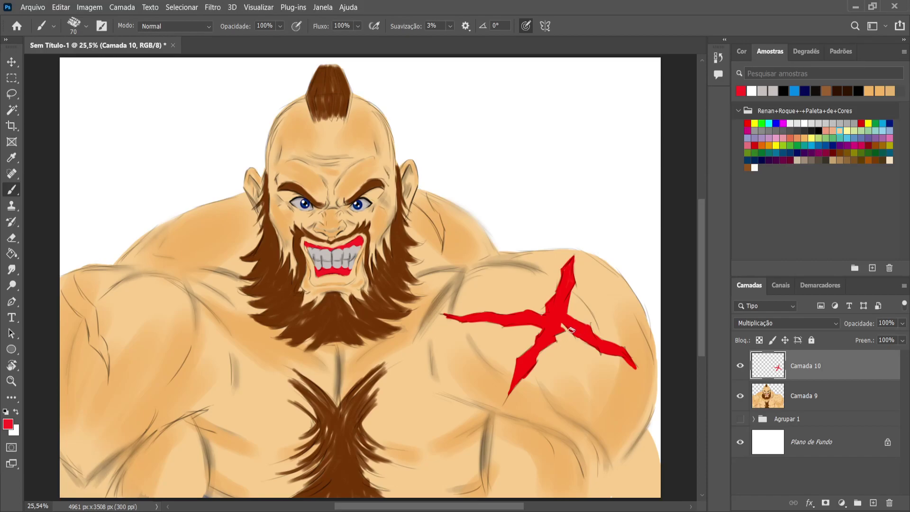
# Clip the scar layer to the figure layer and paint the scar beside the neck, on the image's right, in red
pyautogui.press(']')
pyautogui.press(']')
pyautogui.moveTo(421, 185); pyautogui.dragTo(427, 202)
pyautogui.keyDown('alt'); pyautogui.click(815, 379); pyautogui.keyUp('alt')
pyautogui.moveTo(424, 194)
pyautogui.mouseDown()
pyautogui.moveTo(431, 213)
pyautogui.moveTo(417, 201)
pyautogui.moveTo(439, 228)
pyautogui.moveTo(417, 205)
pyautogui.moveTo(438, 213)
pyautogui.moveTo(430, 209)
pyautogui.moveTo(442, 238)
pyautogui.moveTo(429, 214)
pyautogui.moveTo(442, 242)
pyautogui.mouseUp()
pyautogui.press('[')
pyautogui.press('[')
pyautogui.press('[')
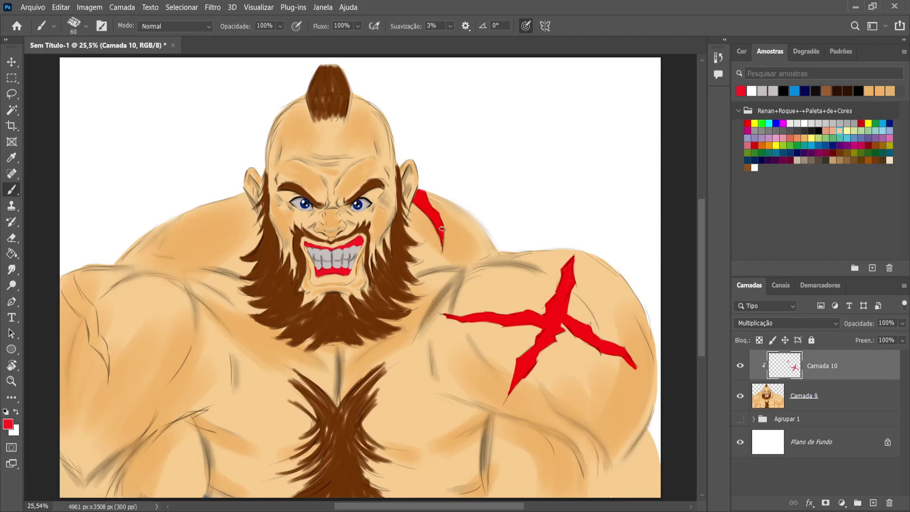
pyautogui.moveTo(442, 230); pyautogui.dragTo(440, 245)
# Paint the scar on the shoulder at the image's left in red and lower the scar layer's opacity to 58%
pyautogui.moveTo(71, 269)
pyautogui.mouseDown()
pyautogui.moveTo(78, 299)
pyautogui.moveTo(64, 271)
pyautogui.moveTo(73, 301)
pyautogui.moveTo(61, 273)
pyautogui.moveTo(66, 294)
pyautogui.moveTo(67, 287)
pyautogui.moveTo(75, 307)
pyautogui.moveTo(69, 281)
pyautogui.moveTo(91, 307)
pyautogui.moveTo(70, 303)
pyautogui.moveTo(87, 318)
pyautogui.moveTo(89, 309)
pyautogui.moveTo(93, 336)
pyautogui.moveTo(93, 313)
pyautogui.moveTo(92, 349)
pyautogui.moveTo(105, 357)
pyautogui.moveTo(103, 355)
pyautogui.mouseUp()
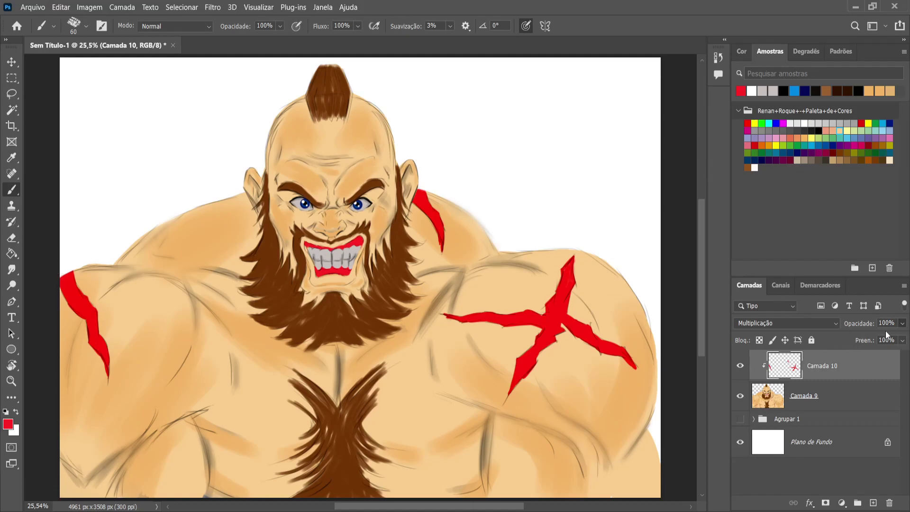
pyautogui.moveTo(885, 331); pyautogui.dragTo(877, 333)
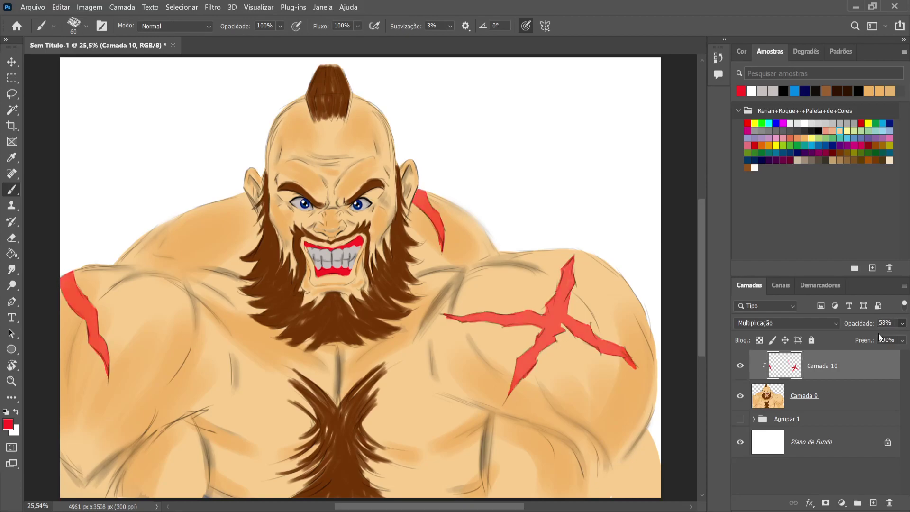
# Merge the clipped scar layer Camada 10 down into the figure layer Camada 9
pyautogui.click(9, 63)
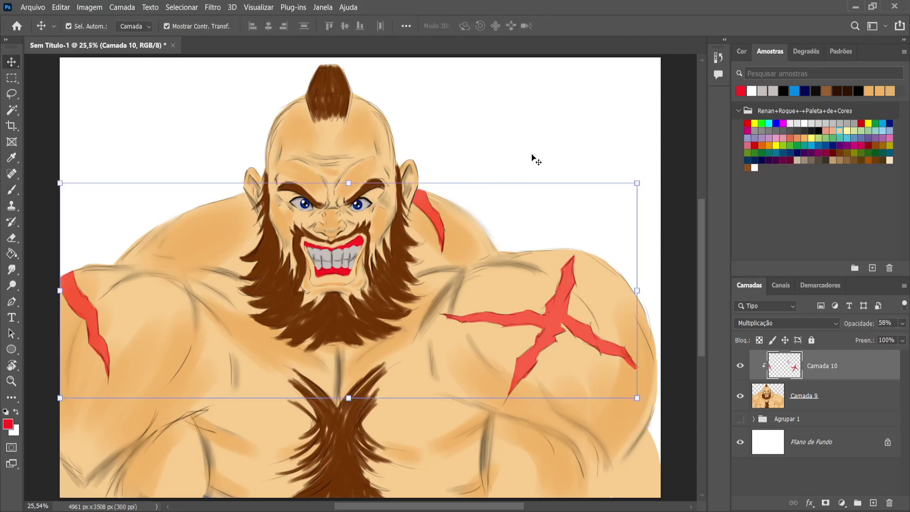
pyautogui.click(535, 155)
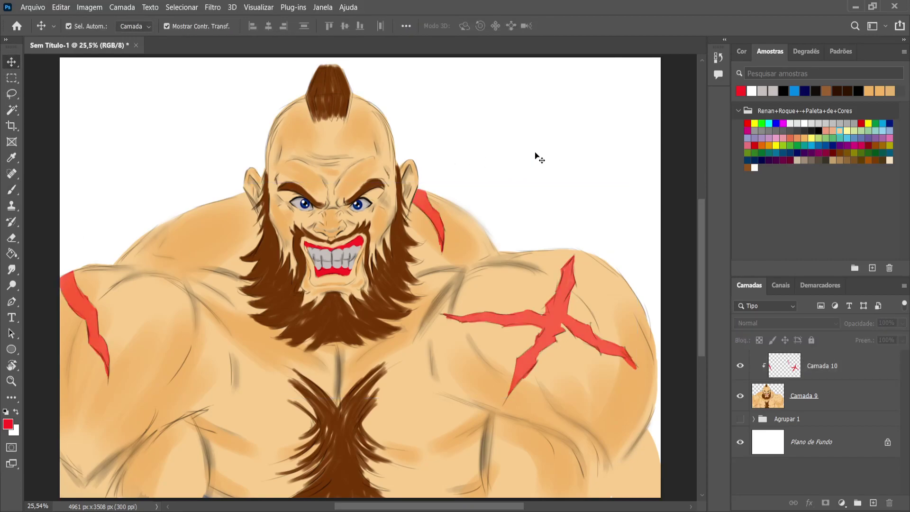
pyautogui.click(834, 363)
pyautogui.hotkey('ctrl', 'e')
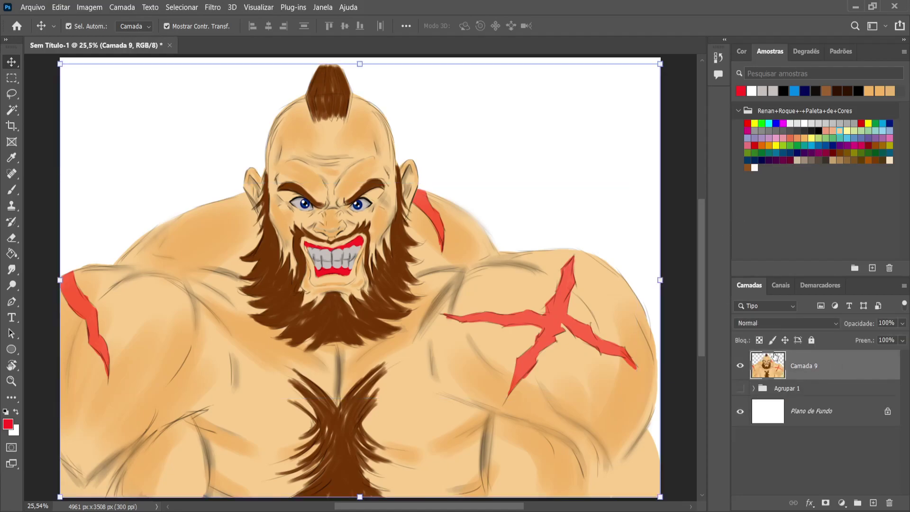
# Create a new layer above the figure layer Camada 9 and set its blend mode to Multiplicação
pyautogui.click(12, 190)
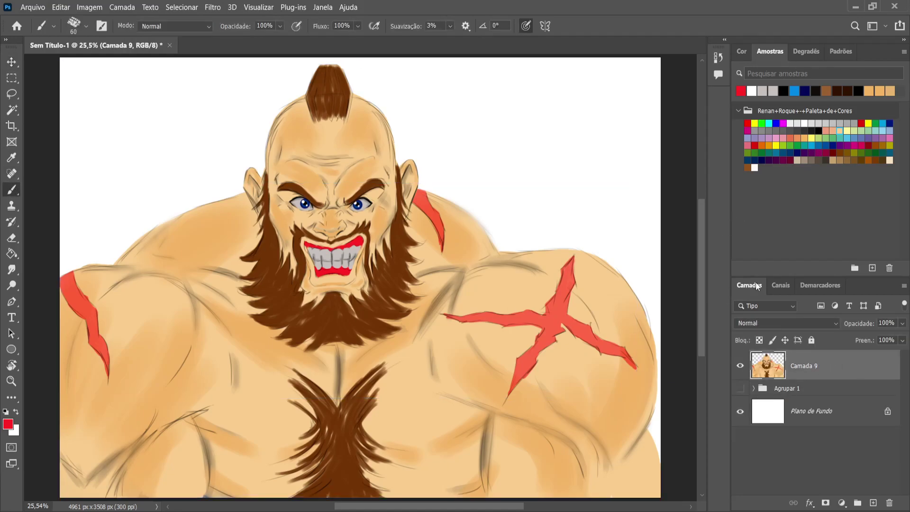
pyautogui.click(873, 502)
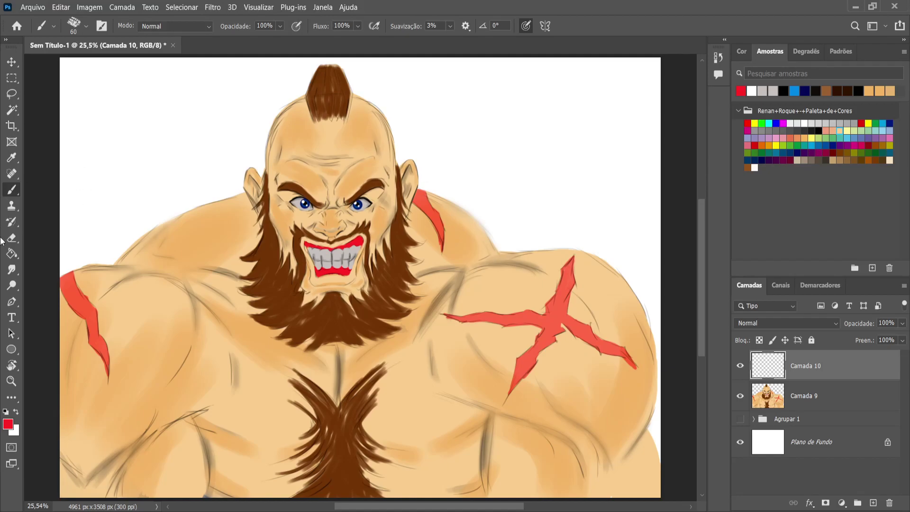
pyautogui.click(806, 326)
pyautogui.click(767, 256)
pyautogui.click(766, 249)
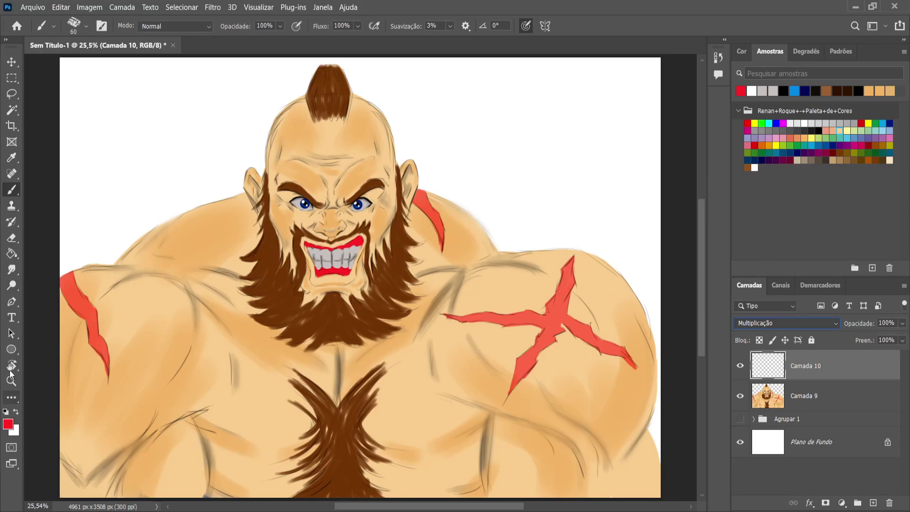
# Sample the light skin tone from the figure and brush a shadow between the eyebrows on the new layer
pyautogui.click(12, 255)
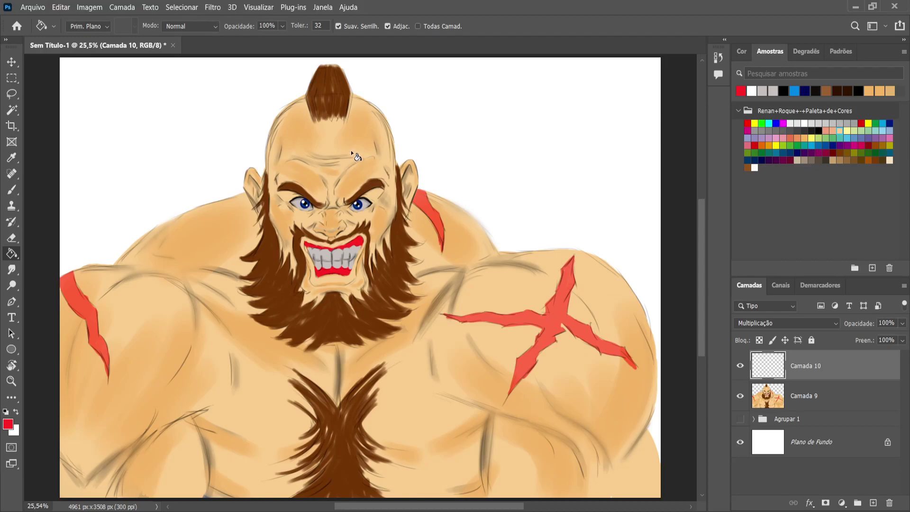
pyautogui.press('b')
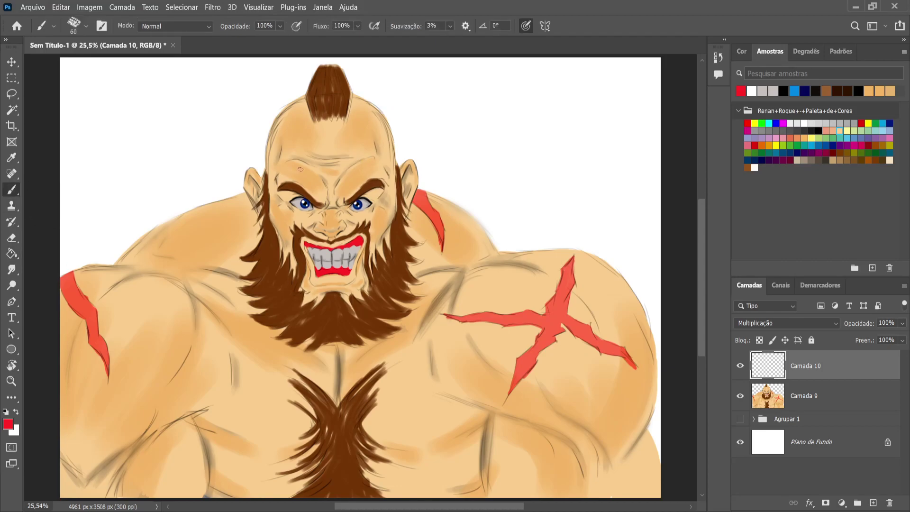
pyautogui.press('i')
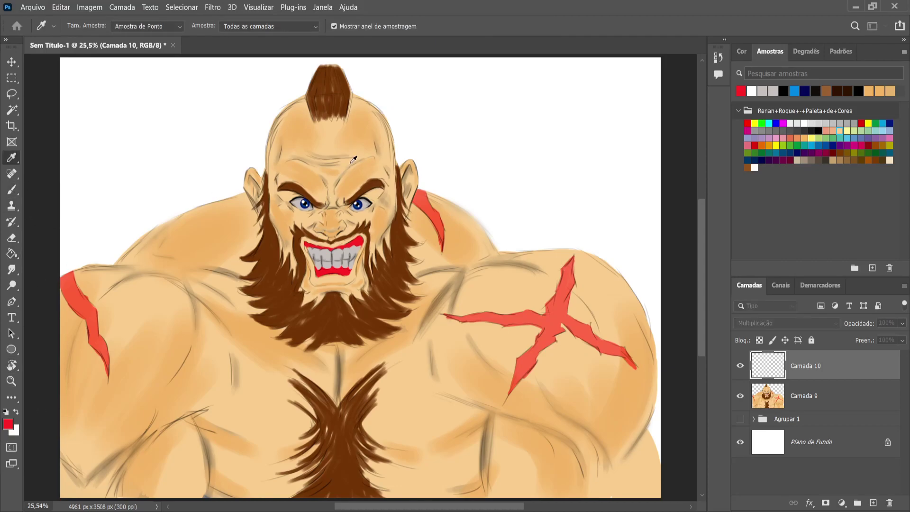
pyautogui.press('b')
pyautogui.keyDown('alt'); pyautogui.click(399, 227); pyautogui.keyUp('alt')
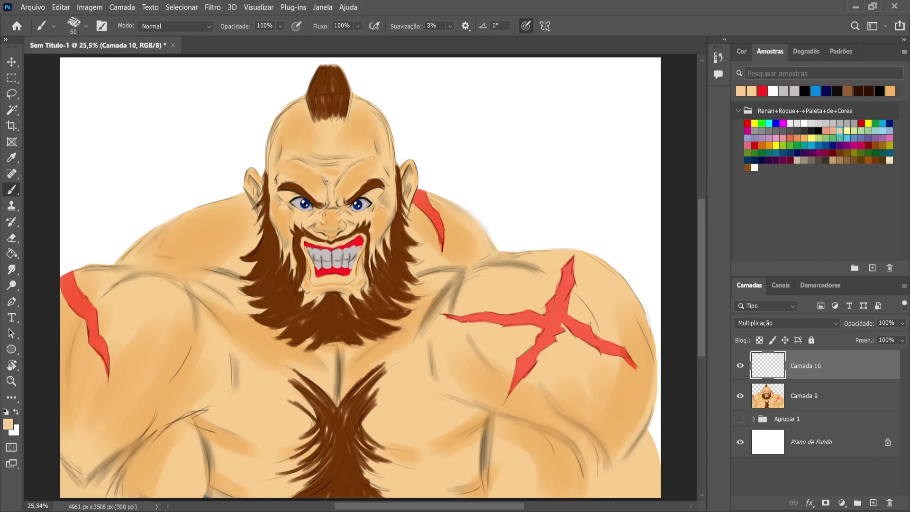
pyautogui.press('[')
# Enable pen pressure for brush opacity and shade the cheek at the image's left with a 50 px brush
pyautogui.press('[')
pyautogui.press(']')
pyautogui.press(']')
pyautogui.press(']')
pyautogui.moveTo(322, 180); pyautogui.dragTo(329, 191)
pyautogui.press('[')
pyautogui.press(']')
pyautogui.click(297, 27)
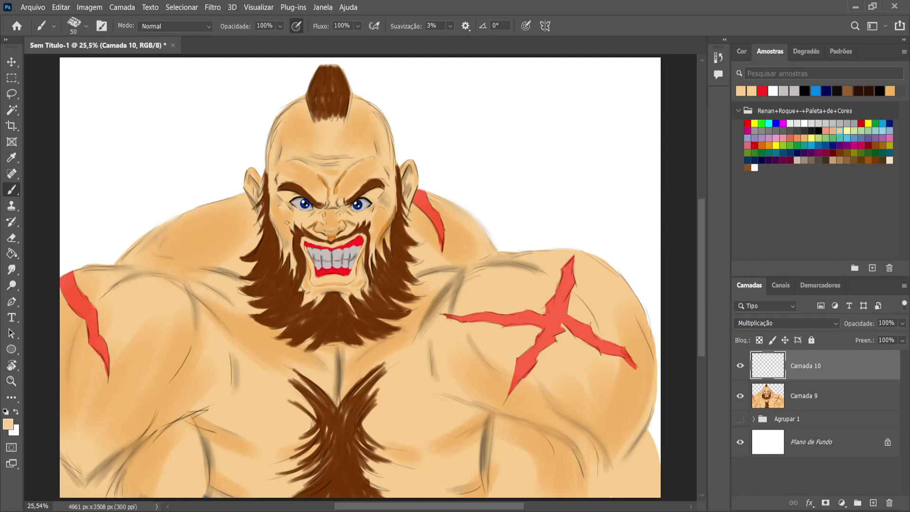
pyautogui.moveTo(276, 221); pyautogui.dragTo(287, 253)
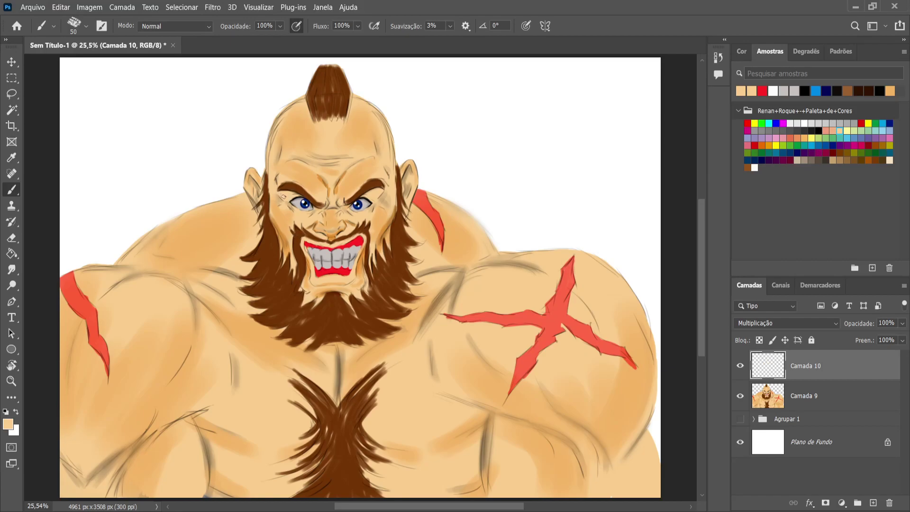
# Shade the ear at the image's left with a 60 px brush and the collarbone and shoulder at the image's right with 150 px
pyautogui.press(']')
pyautogui.moveTo(250, 178); pyautogui.dragTo(255, 196)
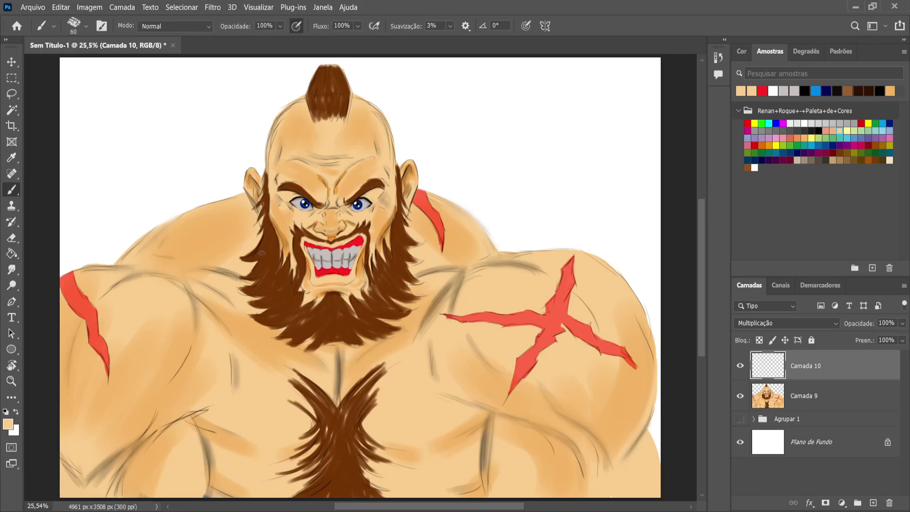
pyautogui.press(']')
pyautogui.press(']')
pyautogui.press(']')
pyautogui.press(']')
pyautogui.moveTo(426, 269)
pyautogui.mouseDown()
pyautogui.moveTo(520, 261)
pyautogui.moveTo(534, 250)
pyautogui.moveTo(517, 263)
pyautogui.moveTo(513, 255)
pyautogui.moveTo(581, 301)
pyautogui.mouseUp()
pyautogui.moveTo(467, 270)
pyautogui.mouseDown()
pyautogui.moveTo(450, 310)
pyautogui.moveTo(466, 270)
pyautogui.moveTo(417, 327)
pyautogui.mouseUp()
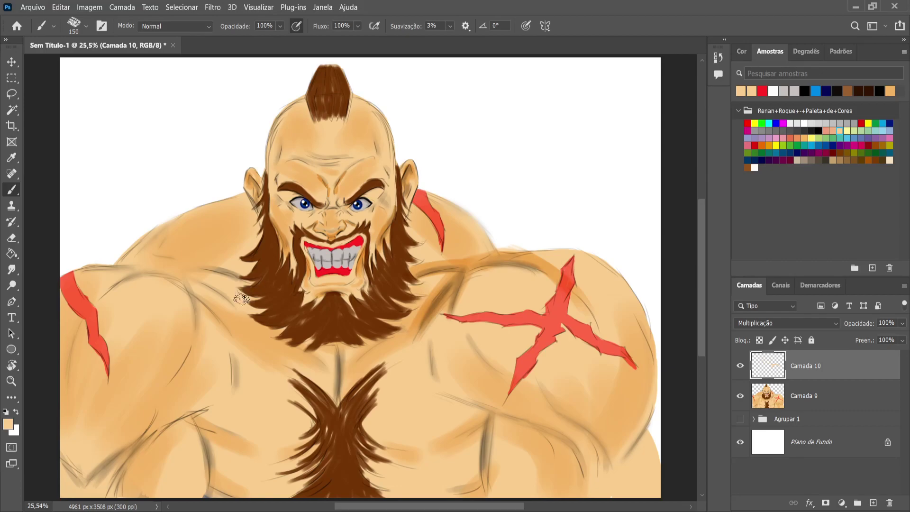
# Shade the collarbone, shoulder top and outer arm at the image's left with the 150 px brush
pyautogui.moveTo(189, 288)
pyautogui.mouseDown()
pyautogui.moveTo(238, 346)
pyautogui.moveTo(232, 309)
pyautogui.mouseUp()
pyautogui.moveTo(184, 267); pyautogui.dragTo(240, 278)
pyautogui.moveTo(121, 266)
pyautogui.mouseDown()
pyautogui.moveTo(150, 272)
pyautogui.moveTo(108, 292)
pyautogui.moveTo(164, 278)
pyautogui.moveTo(71, 277)
pyautogui.mouseUp()
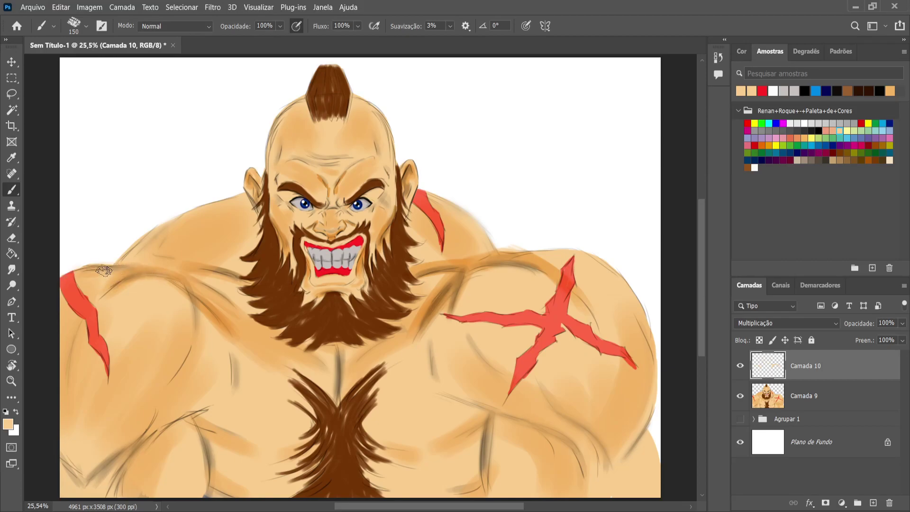
pyautogui.moveTo(82, 319); pyautogui.dragTo(69, 357)
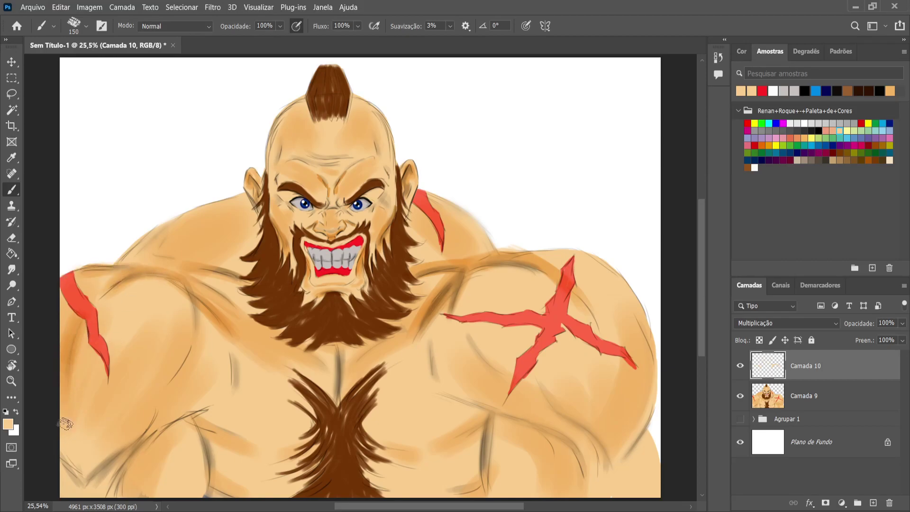
# Enlarge the brush to 250 px and shade the lower and outer edges of both arms and the trapezius beside the neck
pyautogui.press(']')
pyautogui.press(']')
pyautogui.press(']')
pyautogui.moveTo(107, 444)
pyautogui.mouseDown()
pyautogui.moveTo(156, 397)
pyautogui.moveTo(100, 461)
pyautogui.moveTo(152, 387)
pyautogui.moveTo(106, 453)
pyautogui.moveTo(150, 407)
pyautogui.moveTo(158, 422)
pyautogui.moveTo(132, 441)
pyautogui.moveTo(181, 411)
pyautogui.mouseUp()
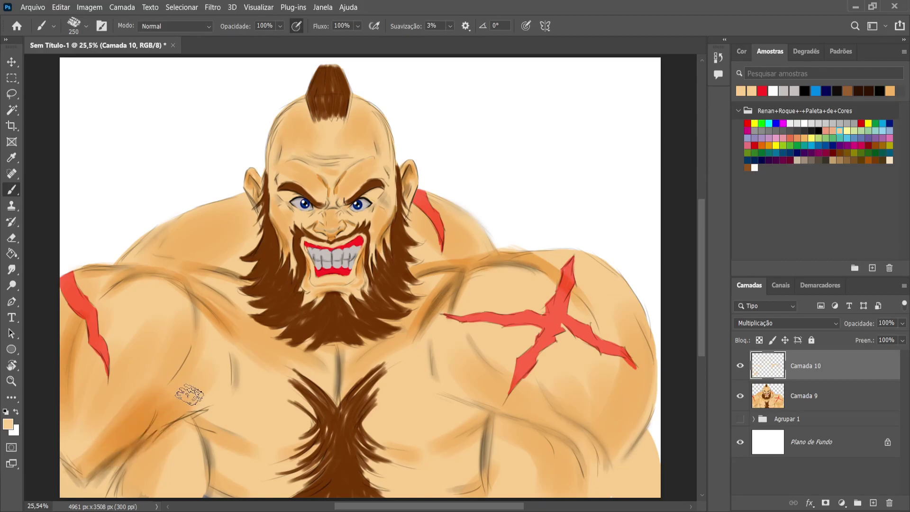
pyautogui.moveTo(543, 426)
pyautogui.mouseDown()
pyautogui.moveTo(468, 394)
pyautogui.moveTo(560, 436)
pyautogui.moveTo(548, 416)
pyautogui.moveTo(602, 470)
pyautogui.moveTo(549, 394)
pyautogui.moveTo(611, 471)
pyautogui.moveTo(594, 398)
pyautogui.moveTo(621, 406)
pyautogui.moveTo(633, 384)
pyautogui.moveTo(616, 456)
pyautogui.moveTo(634, 319)
pyautogui.moveTo(609, 276)
pyautogui.moveTo(637, 403)
pyautogui.moveTo(644, 395)
pyautogui.moveTo(597, 274)
pyautogui.mouseUp()
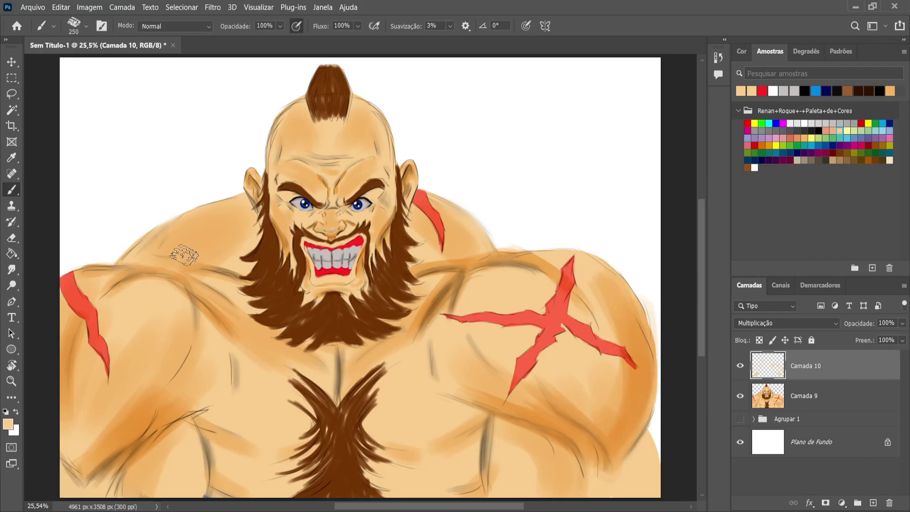
pyautogui.moveTo(144, 253)
pyautogui.mouseDown()
pyautogui.moveTo(206, 214)
pyautogui.moveTo(137, 257)
pyautogui.moveTo(173, 232)
pyautogui.moveTo(218, 225)
pyautogui.moveTo(136, 264)
pyautogui.moveTo(182, 245)
pyautogui.moveTo(225, 246)
pyautogui.moveTo(164, 266)
pyautogui.moveTo(215, 265)
pyautogui.mouseUp()
pyautogui.moveTo(464, 228)
pyautogui.mouseDown()
pyautogui.moveTo(448, 213)
pyautogui.moveTo(468, 233)
pyautogui.moveTo(417, 237)
pyautogui.moveTo(421, 247)
pyautogui.moveTo(427, 228)
pyautogui.moveTo(433, 251)
pyautogui.mouseUp()
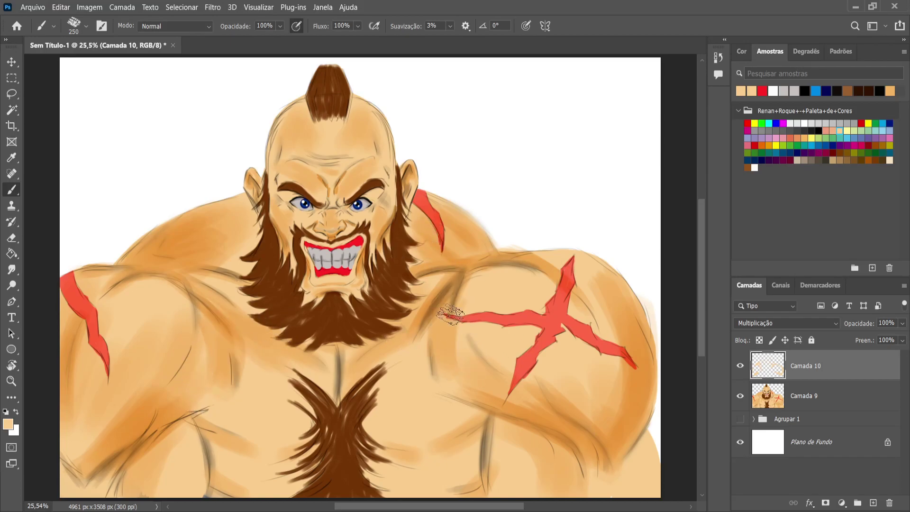
# Shade the lower edges of the chest muscles, the armpit creases and the hollow beneath the beard with the 250 px brush
pyautogui.moveTo(367, 424)
pyautogui.mouseDown()
pyautogui.moveTo(406, 417)
pyautogui.moveTo(468, 431)
pyautogui.moveTo(400, 433)
pyautogui.moveTo(491, 411)
pyautogui.moveTo(456, 451)
pyautogui.moveTo(484, 406)
pyautogui.moveTo(443, 425)
pyautogui.moveTo(416, 467)
pyautogui.mouseUp()
pyautogui.moveTo(201, 417)
pyautogui.mouseDown()
pyautogui.moveTo(241, 454)
pyautogui.moveTo(212, 422)
pyautogui.moveTo(239, 484)
pyautogui.moveTo(172, 435)
pyautogui.moveTo(204, 477)
pyautogui.mouseUp()
pyautogui.moveTo(498, 421); pyautogui.dragTo(492, 487)
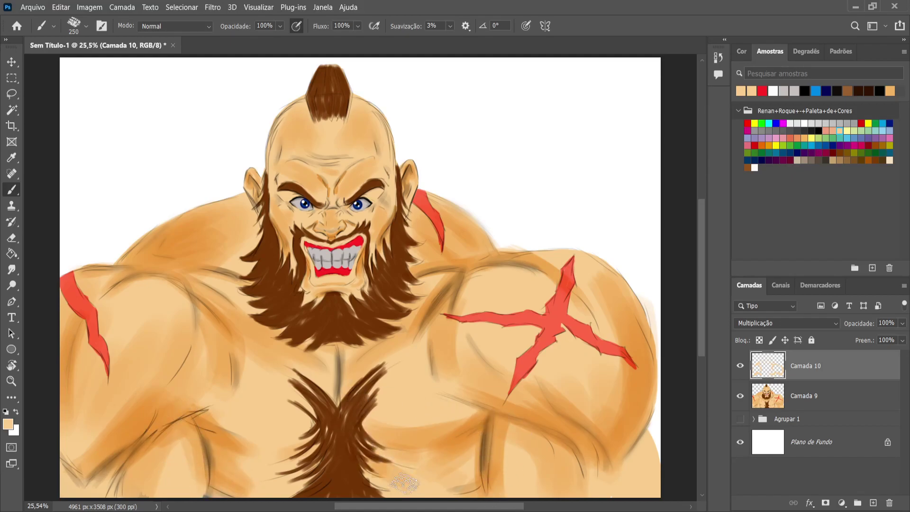
pyautogui.moveTo(317, 352)
pyautogui.mouseDown()
pyautogui.moveTo(329, 393)
pyautogui.moveTo(341, 377)
pyautogui.mouseUp()
pyautogui.moveTo(358, 339); pyautogui.dragTo(344, 383)
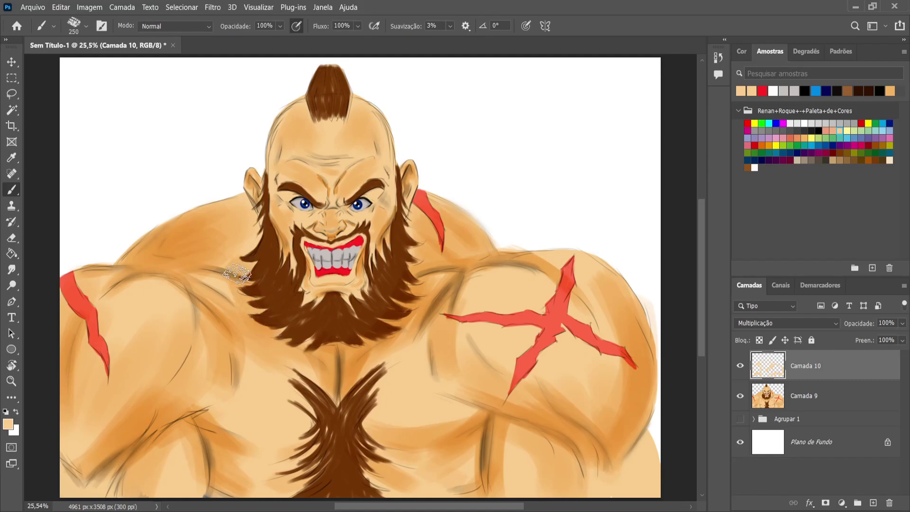
# Reduce the brush to 70 px and deepen the shadow between the eyes at the bridge of the nose
pyautogui.press('[')
pyautogui.press('[')
pyautogui.press('[')
pyautogui.press('[')
pyautogui.press('[')
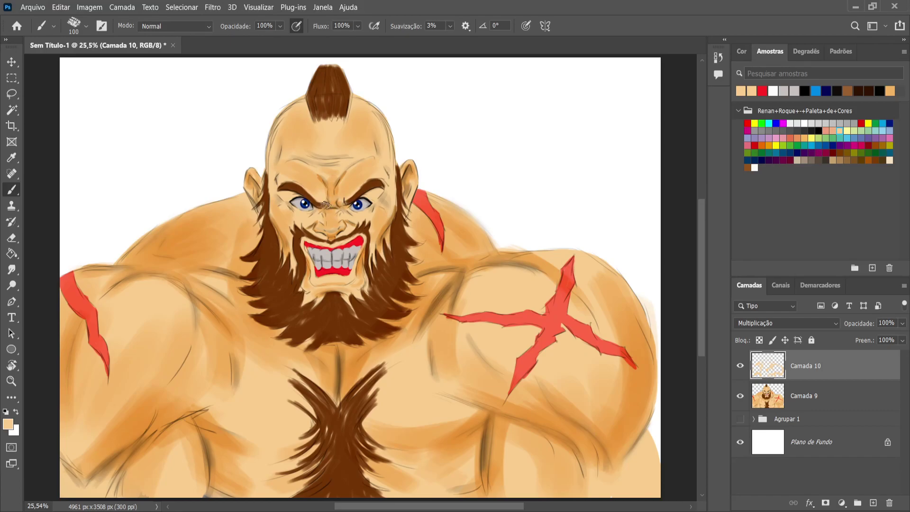
pyautogui.press('[')
pyautogui.press('[')
pyautogui.press('[')
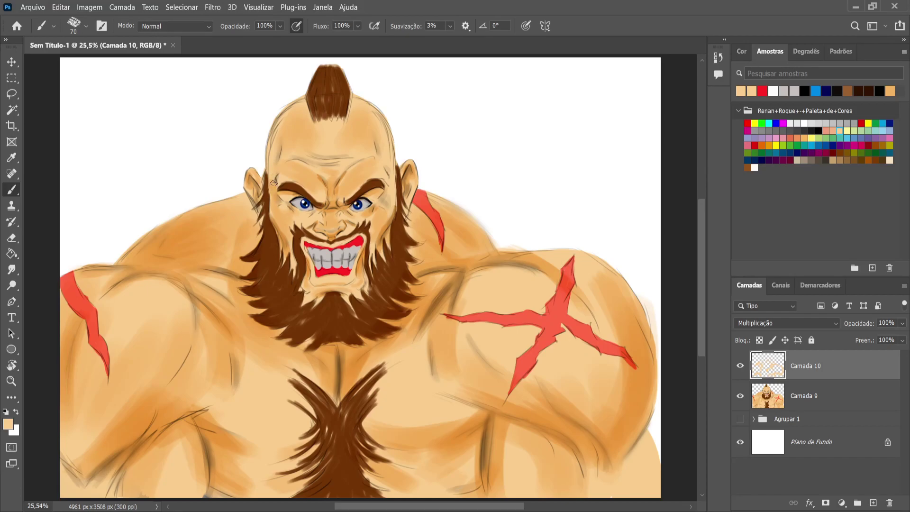
# Shade the sides of the forehead and skull with a 100 px brush
pyautogui.press(']')
pyautogui.press(']')
pyautogui.press(']')
pyautogui.moveTo(370, 108); pyautogui.dragTo(387, 161)
# Deepen the forehead wrinkles with an 80 px brush and shade the muscle beneath the star-shaped scar with 100 px
pyautogui.press('[')
pyautogui.press('[')
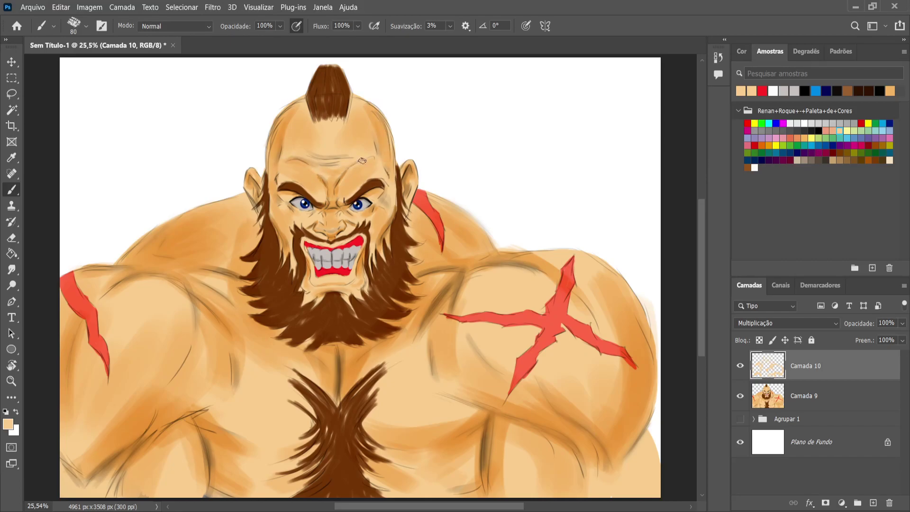
pyautogui.moveTo(308, 162); pyautogui.dragTo(340, 161)
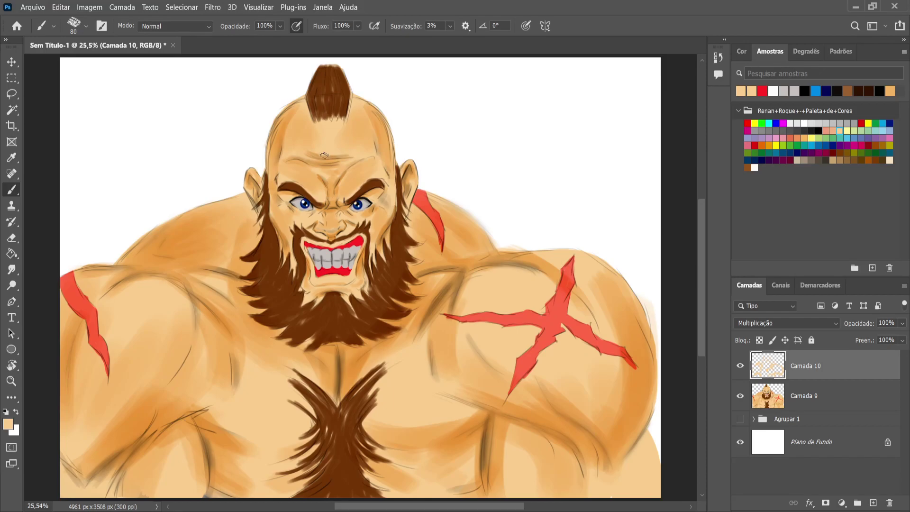
pyautogui.press(']')
pyautogui.press(']')
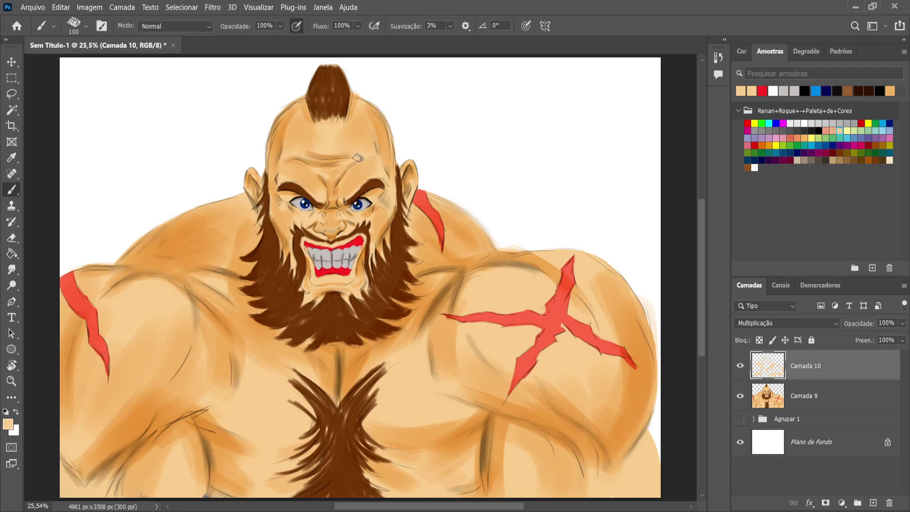
pyautogui.moveTo(466, 330); pyautogui.dragTo(498, 373)
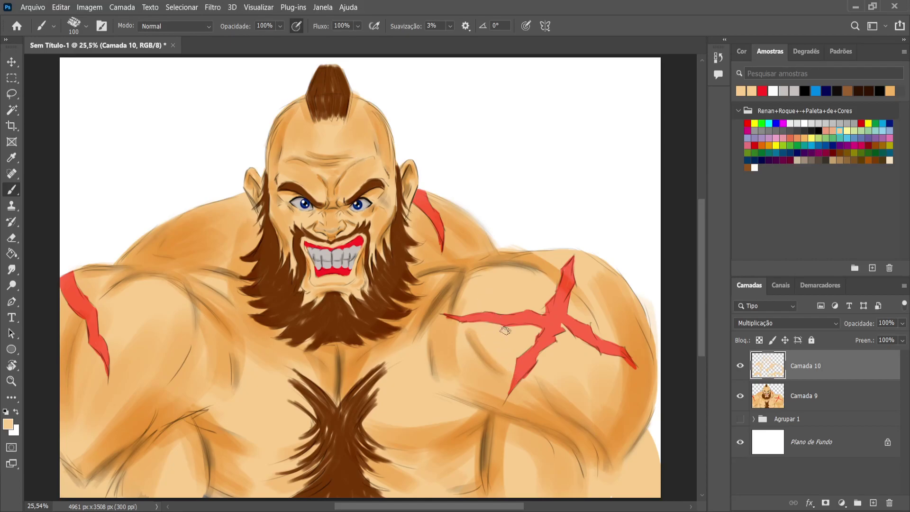
# Sample the scar's red and shade the upper and lower-right branches of the star-shaped scar with a 45 px brush
pyautogui.keyDown('alt'); pyautogui.click(559, 306); pyautogui.keyUp('alt')
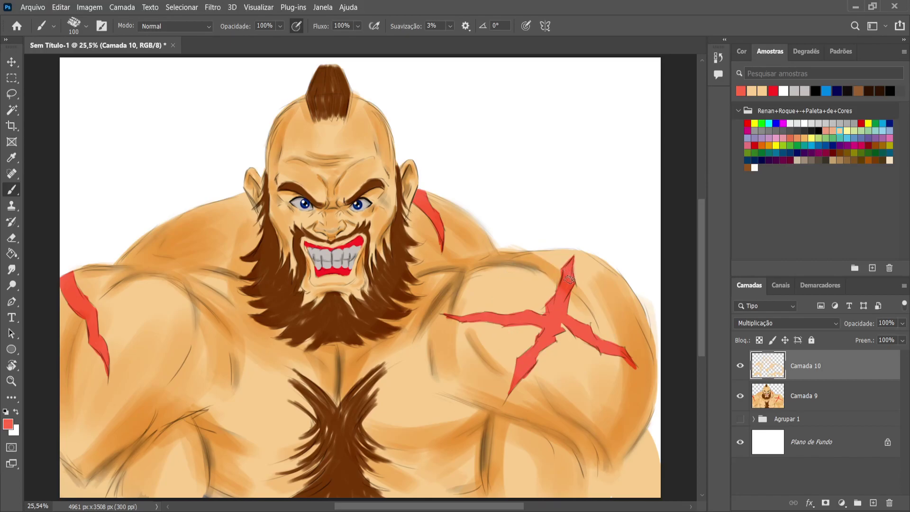
pyautogui.press('e')
pyautogui.press(']')
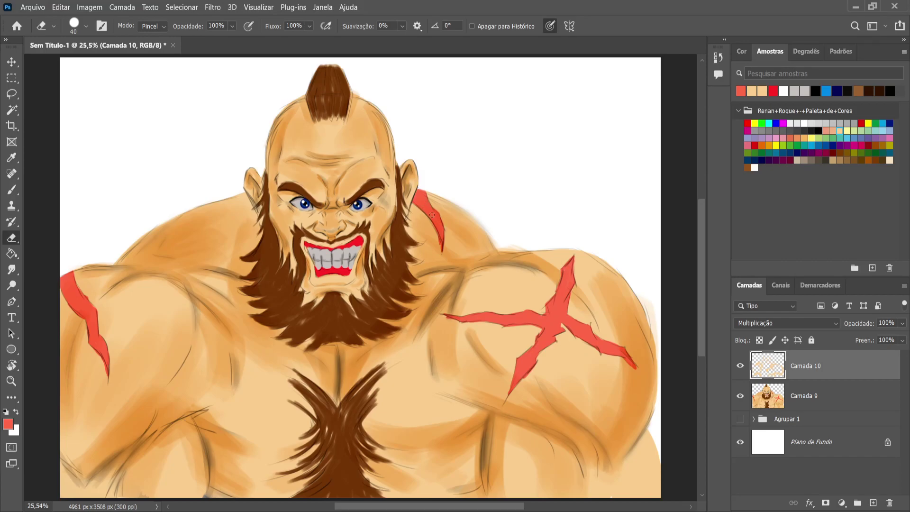
pyautogui.press('b')
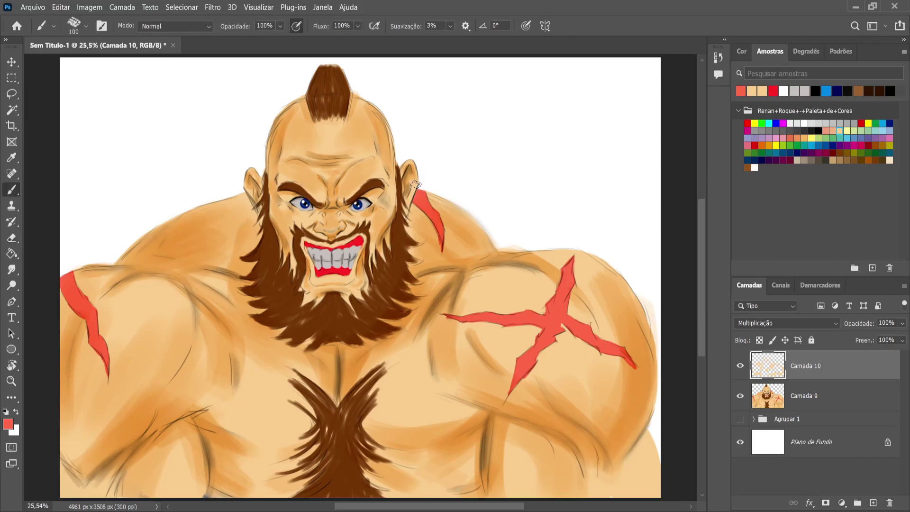
pyautogui.press('[')
pyautogui.press('[')
pyautogui.press('[')
pyautogui.press('[')
pyautogui.press('[')
pyautogui.press('[')
pyautogui.moveTo(573, 260)
pyautogui.mouseDown()
pyautogui.moveTo(565, 313)
pyautogui.moveTo(630, 360)
pyautogui.mouseUp()
pyautogui.moveTo(571, 328); pyautogui.dragTo(617, 356)
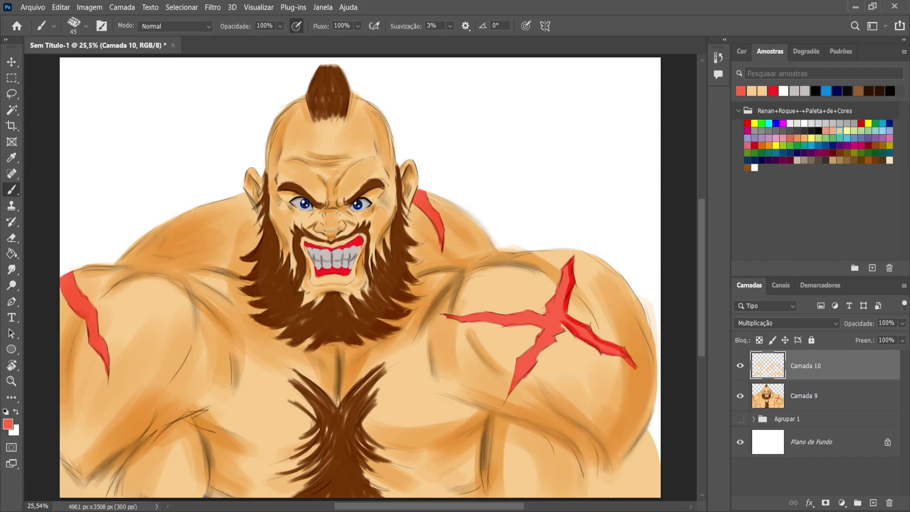
# Shade the lower-left and left branches of the star-shaped scar with the same red
pyautogui.moveTo(559, 323)
pyautogui.mouseDown()
pyautogui.moveTo(514, 384)
pyautogui.moveTo(519, 359)
pyautogui.moveTo(513, 383)
pyautogui.mouseUp()
pyautogui.moveTo(527, 352); pyautogui.dragTo(537, 324)
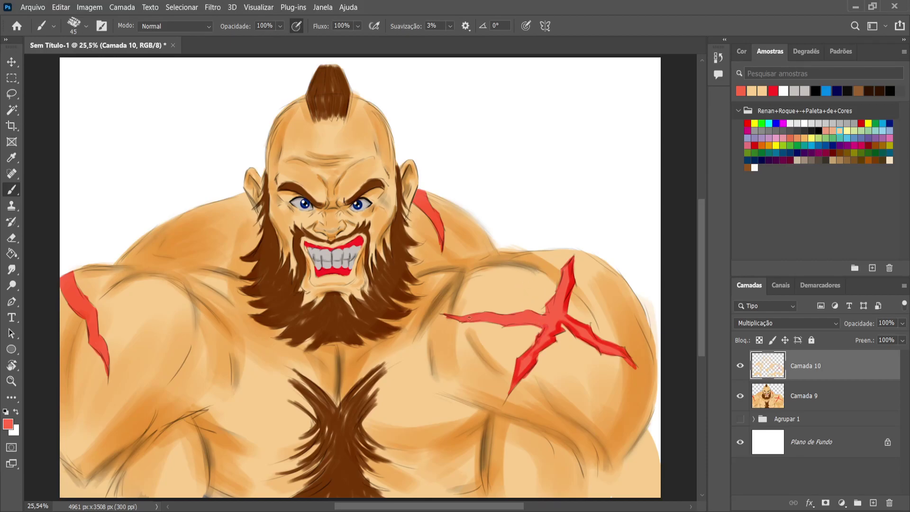
pyautogui.moveTo(451, 317)
pyautogui.mouseDown()
pyautogui.moveTo(528, 322)
pyautogui.moveTo(545, 311)
pyautogui.mouseUp()
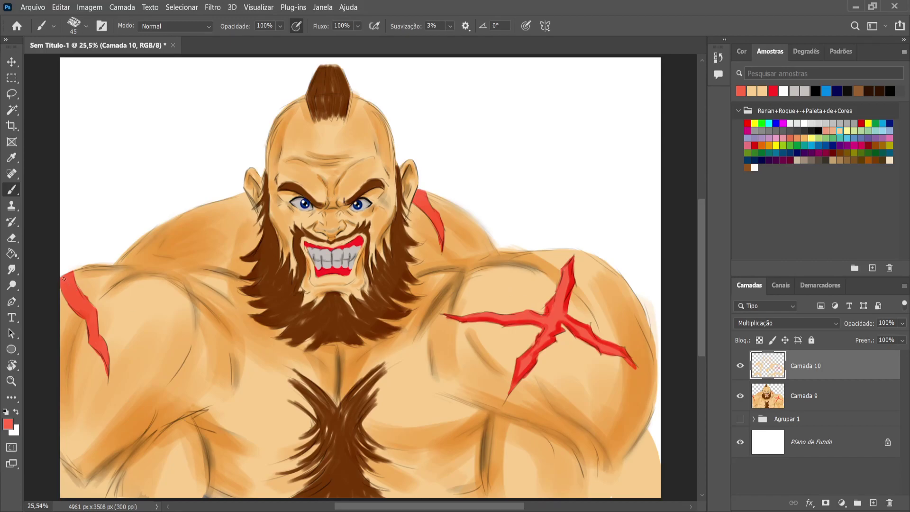
# Shade the scar on the arm at the image's left with a larger brush and the scar beside the neck with 60 px
pyautogui.press(']')
pyautogui.press(']')
pyautogui.press(']')
pyautogui.moveTo(61, 278)
pyautogui.mouseDown()
pyautogui.moveTo(91, 320)
pyautogui.moveTo(105, 363)
pyautogui.mouseUp()
pyautogui.press('[')
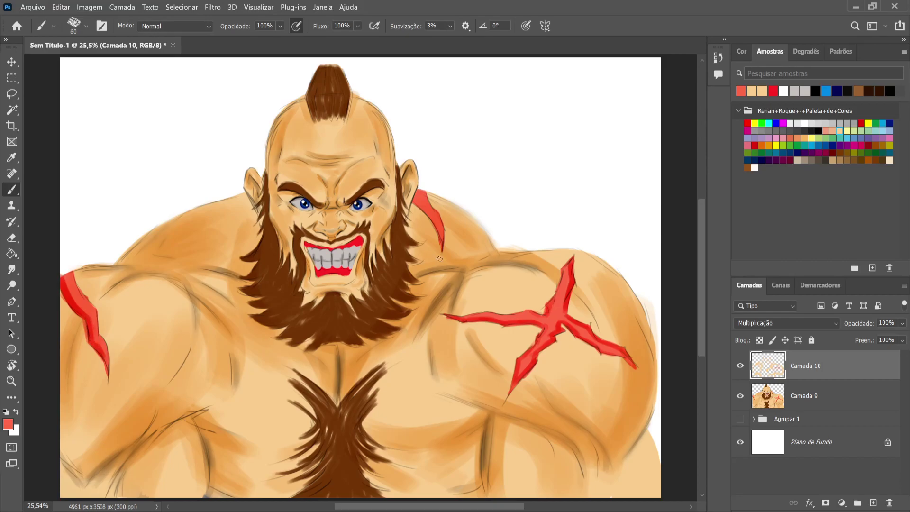
pyautogui.moveTo(416, 199); pyautogui.dragTo(442, 239)
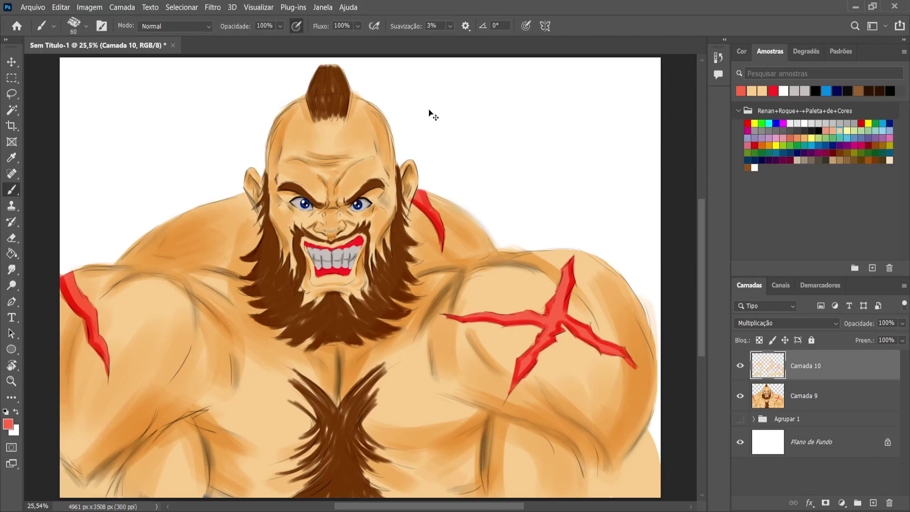
# Merge the shading layer Camada 10 down into Camada 9 and erase the stray paint where the neck meets the shoulder
pyautogui.hotkey('ctrl', 'e')
pyautogui.press('e')
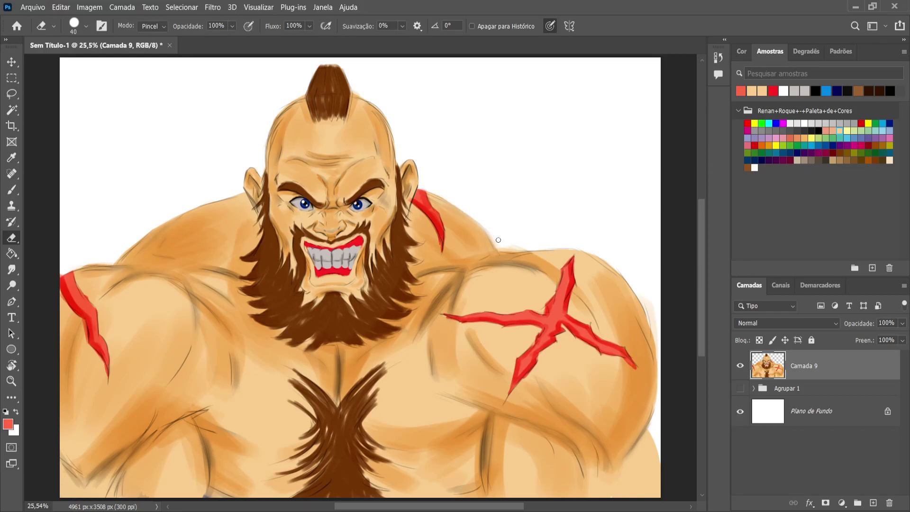
pyautogui.moveTo(505, 247); pyautogui.dragTo(520, 248)
# Sample white from the background and paint highlights on the teeth with a small round brush
pyautogui.press('alt')
pyautogui.press('b')
pyautogui.keyDown('alt'); pyautogui.click(488, 174); pyautogui.keyUp('alt')
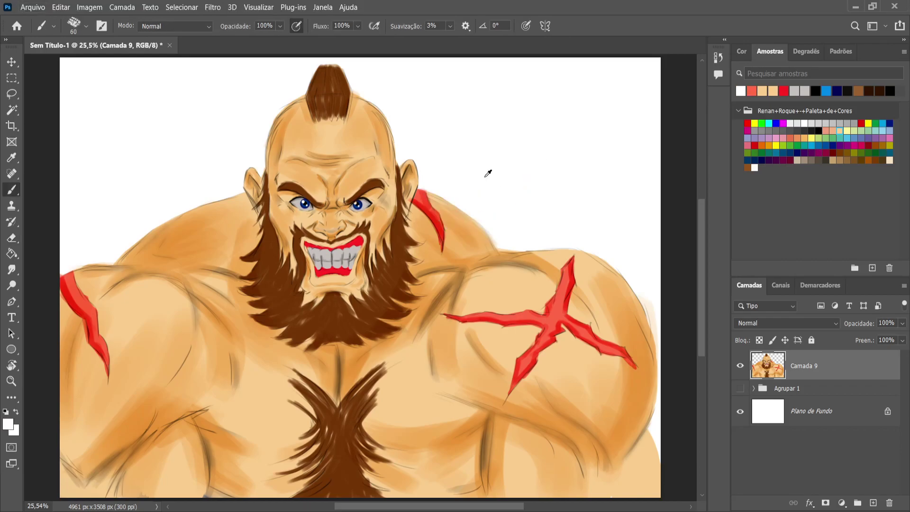
pyautogui.press(',')
pyautogui.press('[')
pyautogui.press('[')
pyautogui.press('[')
pyautogui.press('[')
pyautogui.press('[')
pyautogui.press('[')
pyautogui.press('[')
pyautogui.press('[')
# Sample the lip red, lighten it to pink and paint highlights on the lips with a 15 px round brush
pyautogui.keyDown('alt'); pyautogui.click(331, 271); pyautogui.keyUp('alt')
pyautogui.press('i')
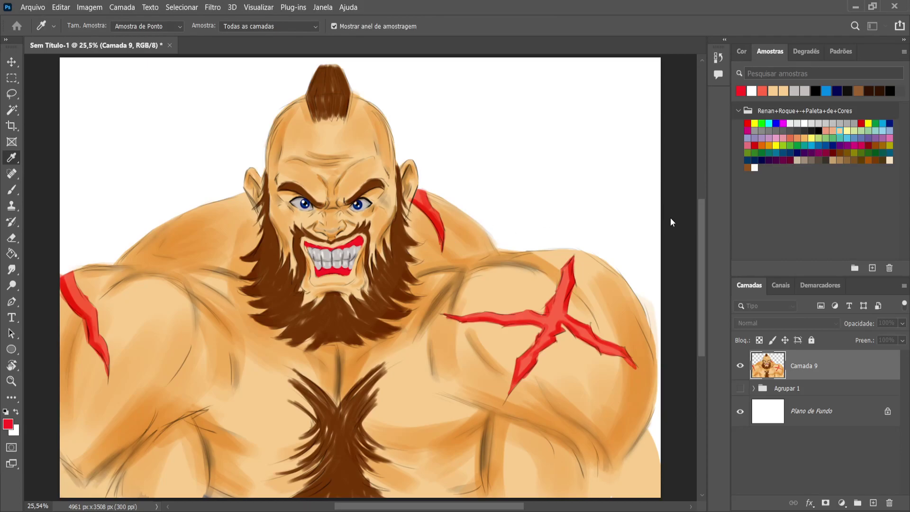
pyautogui.press('b')
pyautogui.keyDown('alt'); pyautogui.click(458, 198); pyautogui.keyUp('alt')
pyautogui.moveTo(317, 272); pyautogui.dragTo(321, 272)
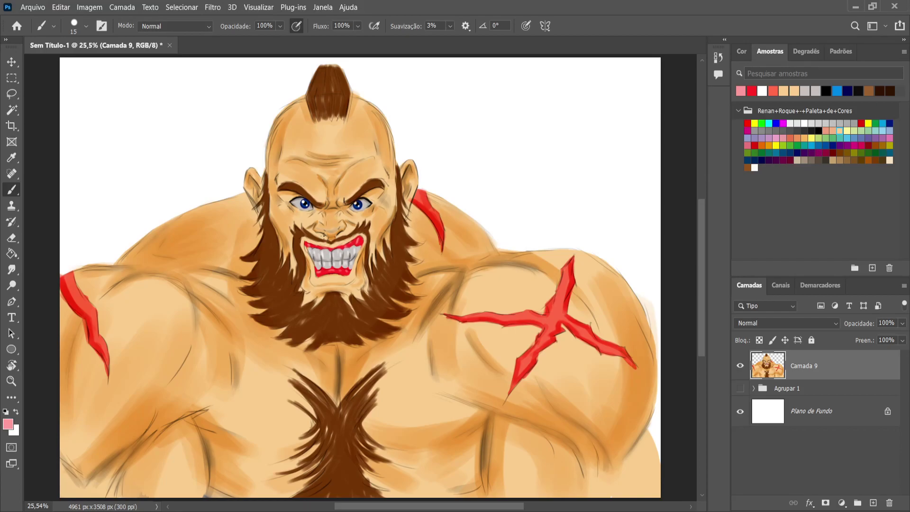
# Pick a dark reddish brown, reduce the brush to 10 px and create a new layer above Camada 9
pyautogui.scroll(1, 324, 236)
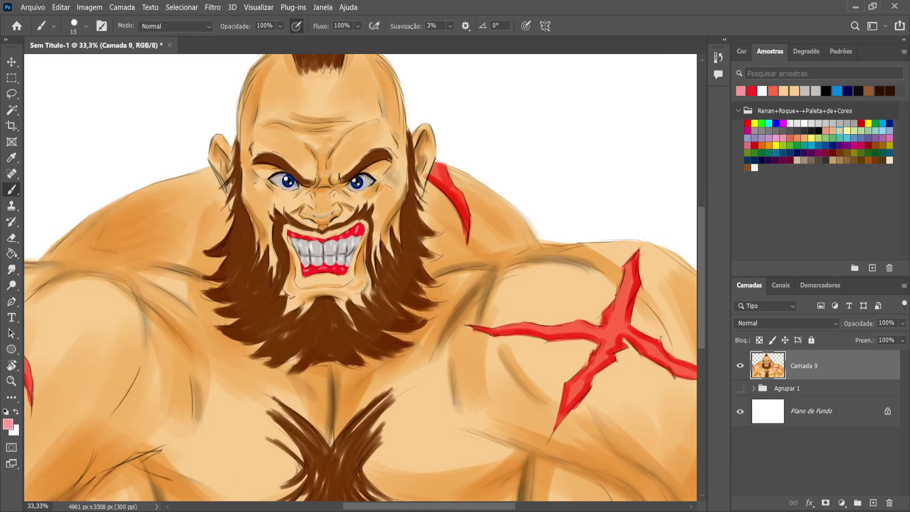
pyautogui.keyDown('alt'); pyautogui.click(365, 222); pyautogui.keyUp('alt')
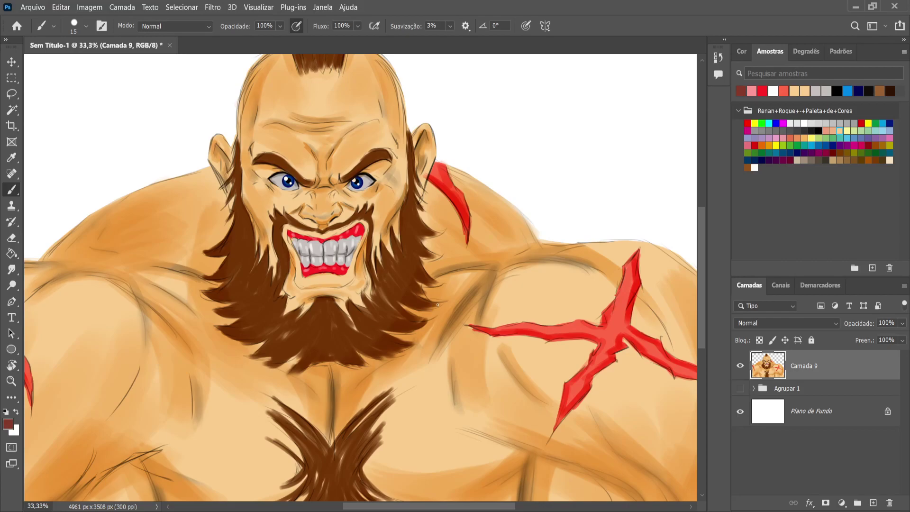
pyautogui.press('i')
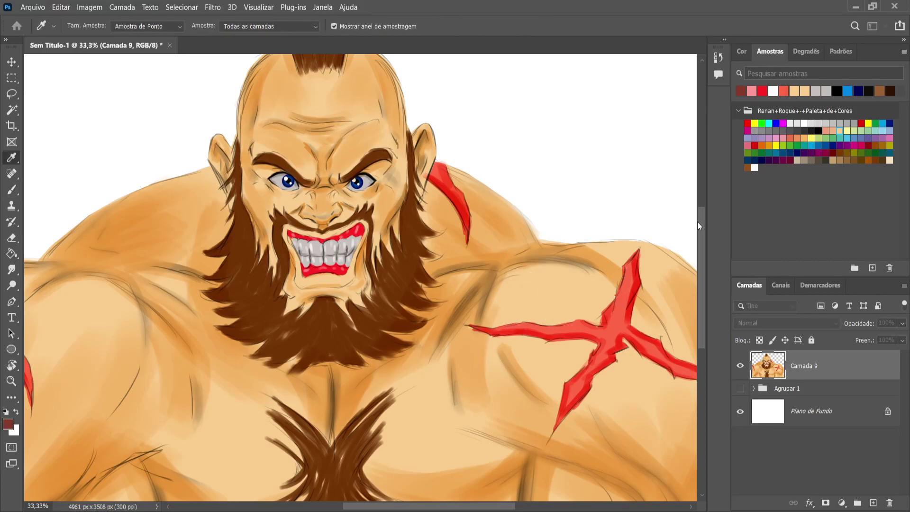
pyautogui.press('b')
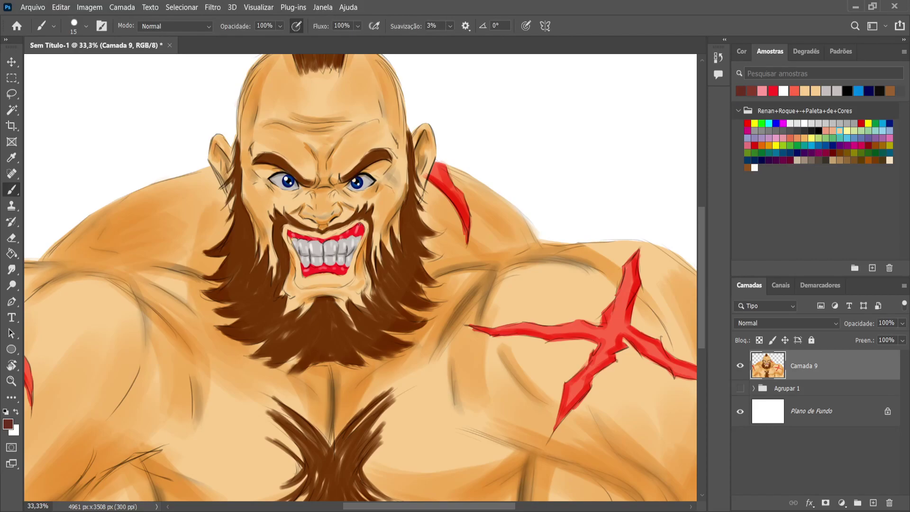
pyautogui.press('[')
pyautogui.click(873, 502)
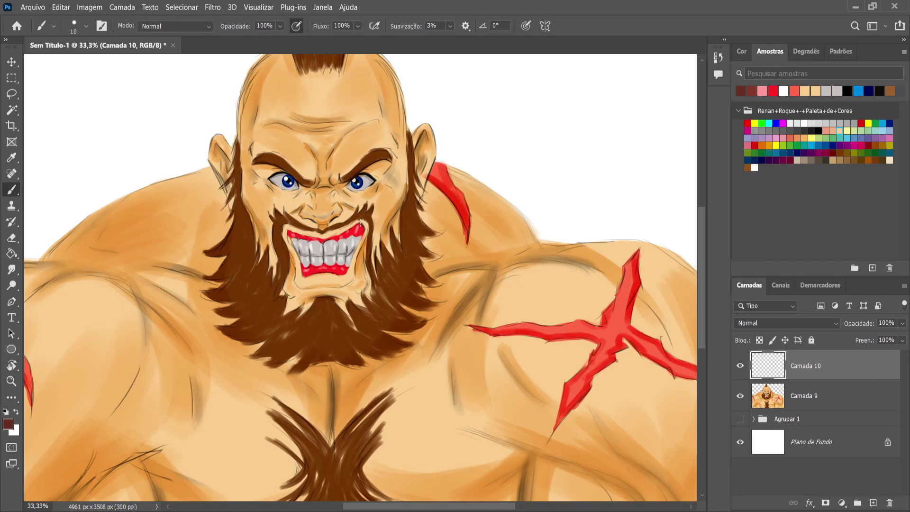
# Outline the lips and the edges of the teeth in dark reddish brown on the new layer
pyautogui.moveTo(363, 234); pyautogui.dragTo(348, 267)
pyautogui.moveTo(288, 234); pyautogui.dragTo(300, 269)
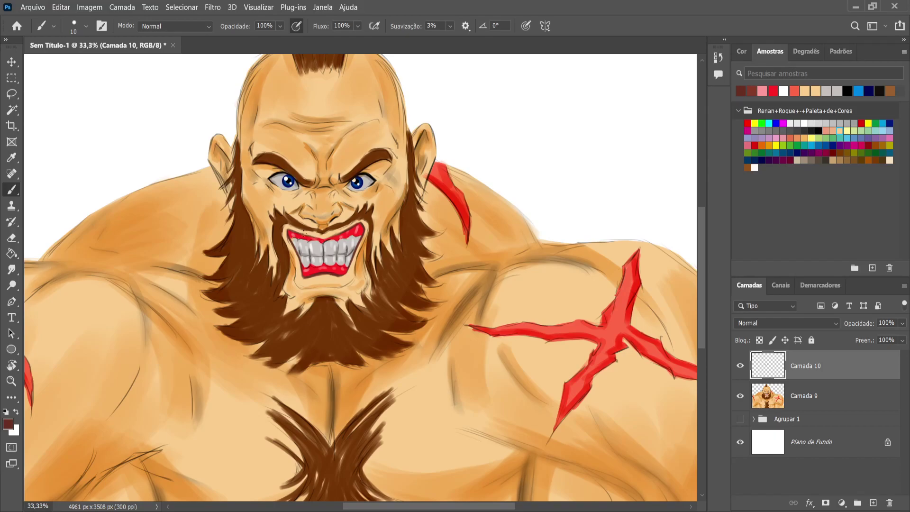
pyautogui.moveTo(308, 231); pyautogui.dragTo(331, 238)
# Choose an orange-brown colour, enlarge the brush to 35 px, try a stroke below the lower lip and undo it
pyautogui.press('i')
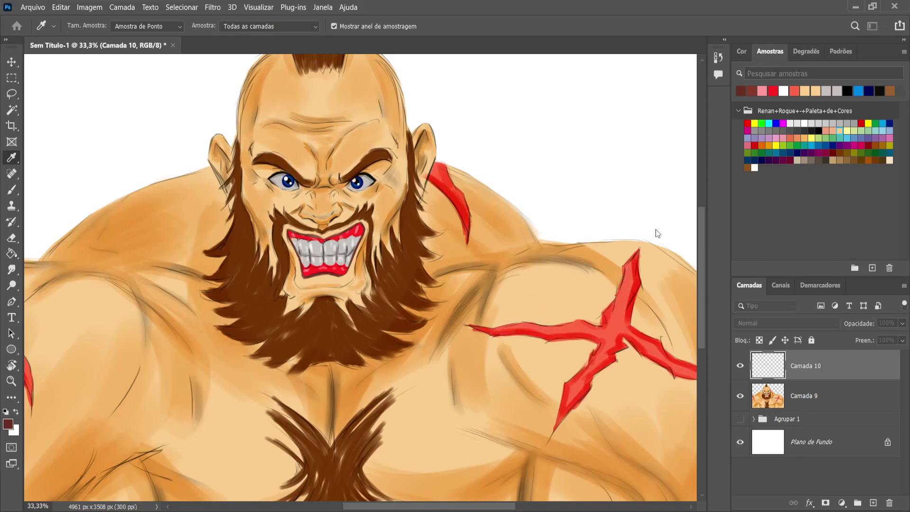
pyautogui.press('b')
pyautogui.keyDown('alt'); pyautogui.click(586, 267); pyautogui.keyUp('alt')
pyautogui.press(']')
pyautogui.press(']')
pyautogui.press(']')
pyautogui.press(']')
pyautogui.press(']')
pyautogui.moveTo(307, 283)
pyautogui.mouseDown()
pyautogui.moveTo(335, 279)
pyautogui.moveTo(316, 282)
pyautogui.mouseUp()
pyautogui.hotkey('ctrl', 'z')
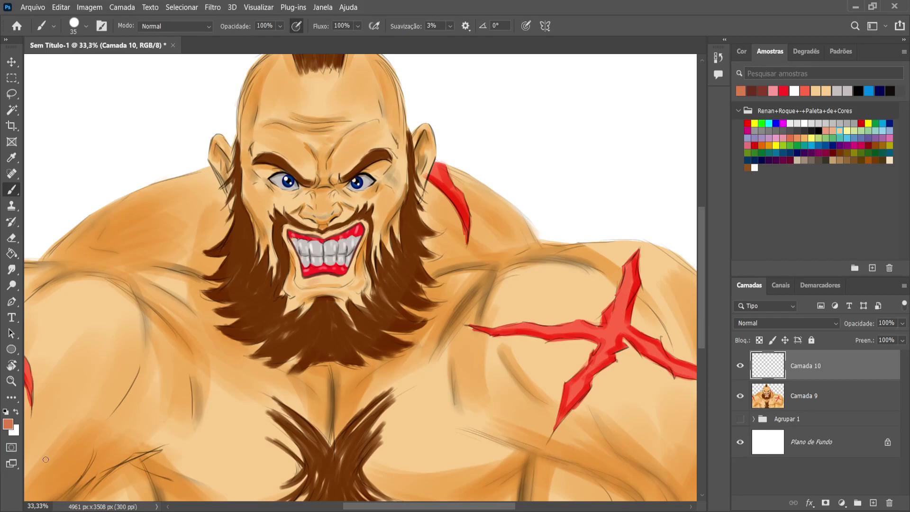
# Sample a reddish brown and replace the layer above Camada 9 with a new empty one
pyautogui.press('i')
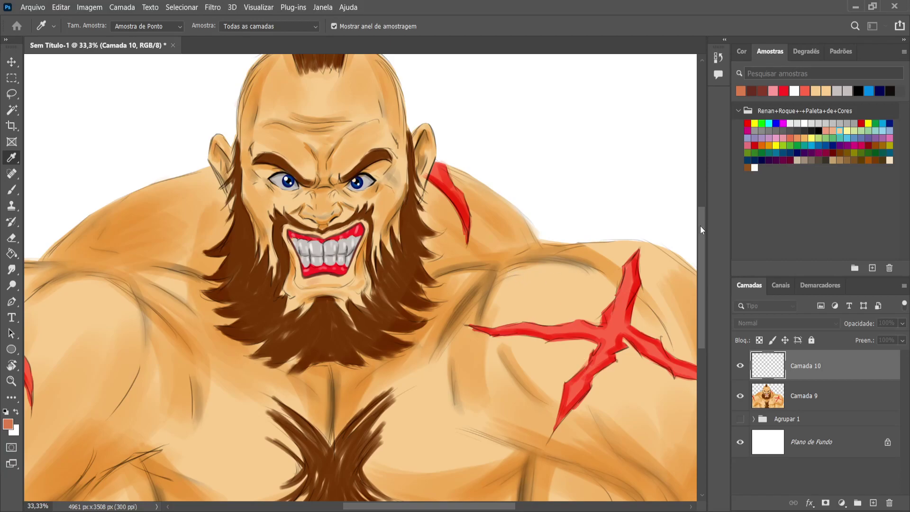
pyautogui.press('b')
pyautogui.press('Delete')
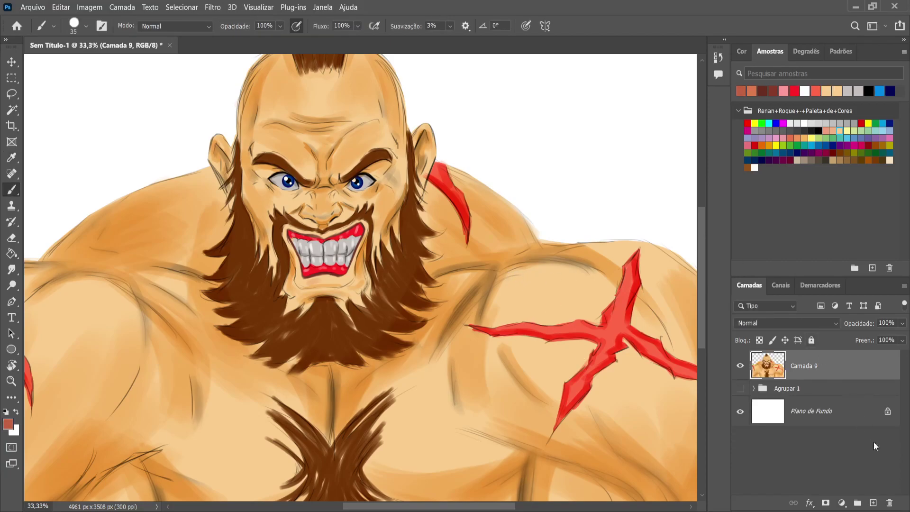
pyautogui.click(877, 500)
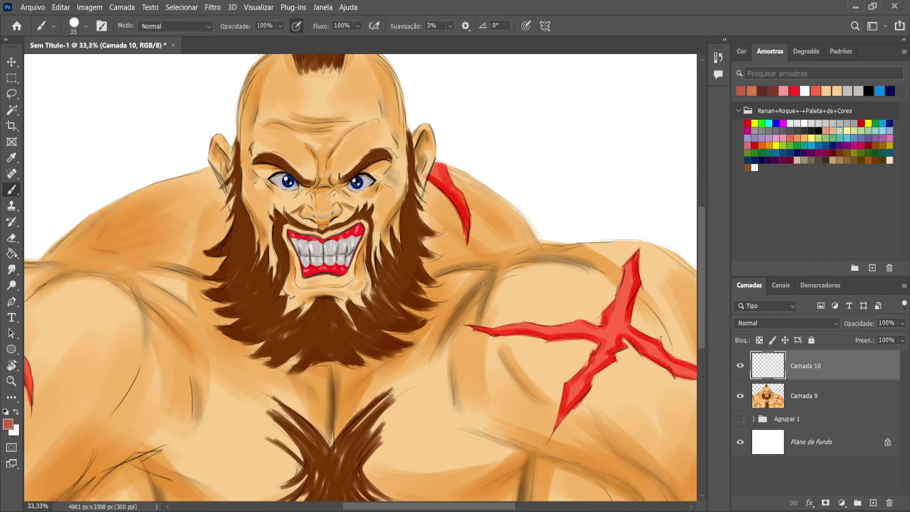
# Try reddish-brown shading around the mouth with a 25 px brush and discard the layer
pyautogui.press('[')
pyautogui.press('[')
pyautogui.moveTo(297, 226); pyautogui.dragTo(285, 228)
pyautogui.press(']')
pyautogui.moveTo(302, 276)
pyautogui.mouseDown()
pyautogui.moveTo(348, 280)
pyautogui.moveTo(303, 282)
pyautogui.moveTo(287, 243)
pyautogui.moveTo(298, 269)
pyautogui.mouseUp()
pyautogui.moveTo(369, 240); pyautogui.dragTo(346, 279)
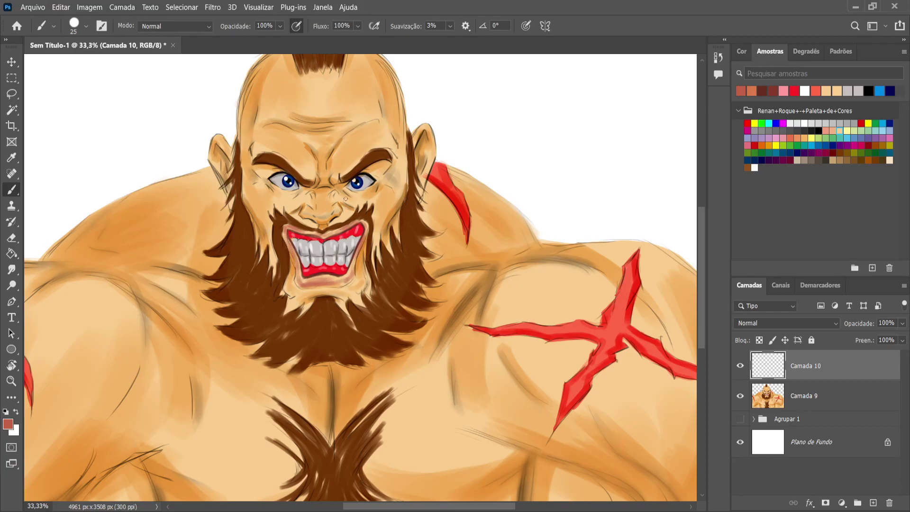
pyautogui.scroll(-2, 345, 192)
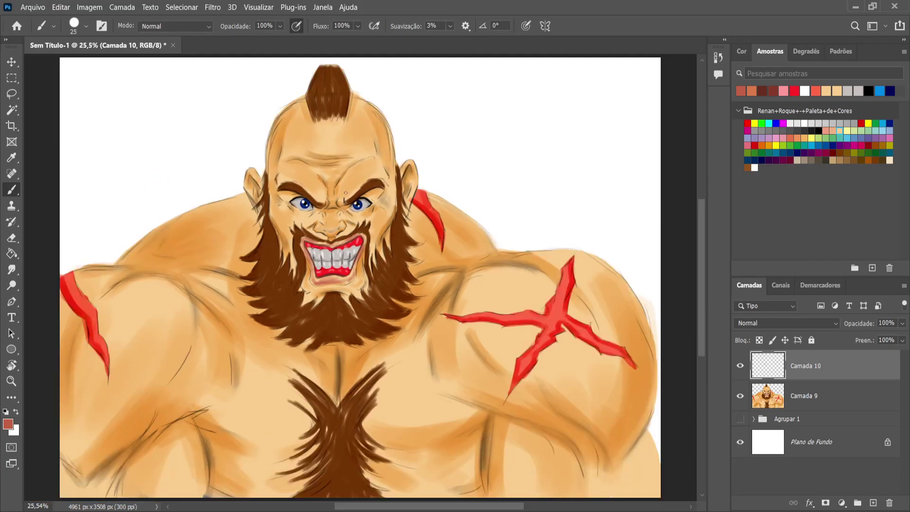
pyautogui.hotkey('ctrl', 'e')
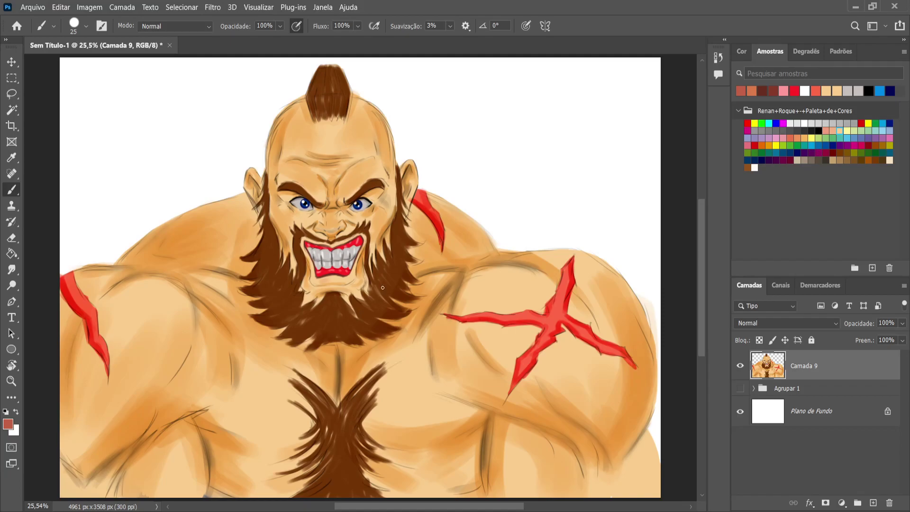
# Sample the beard's dark brown and paint fine strands into the beard beside the cheek with a 10 px brush
pyautogui.scroll(-1, 383, 286)
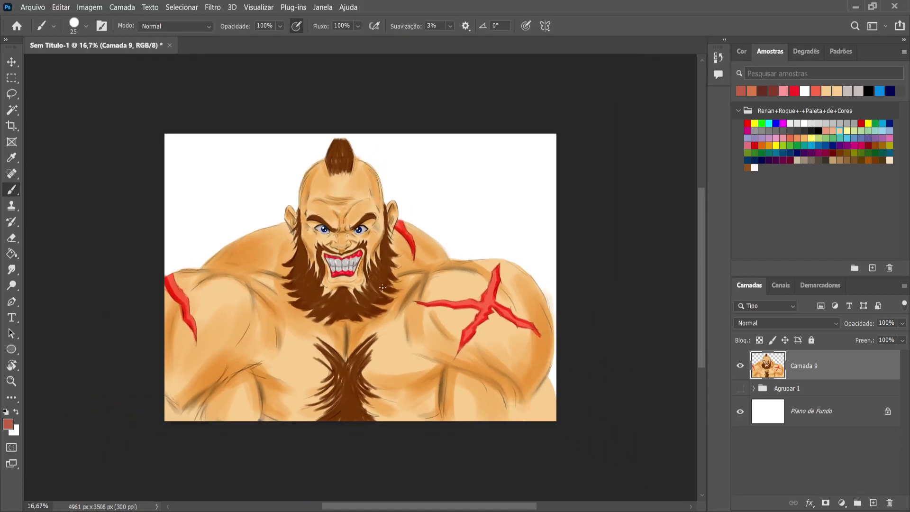
pyautogui.scroll(3, 382, 286)
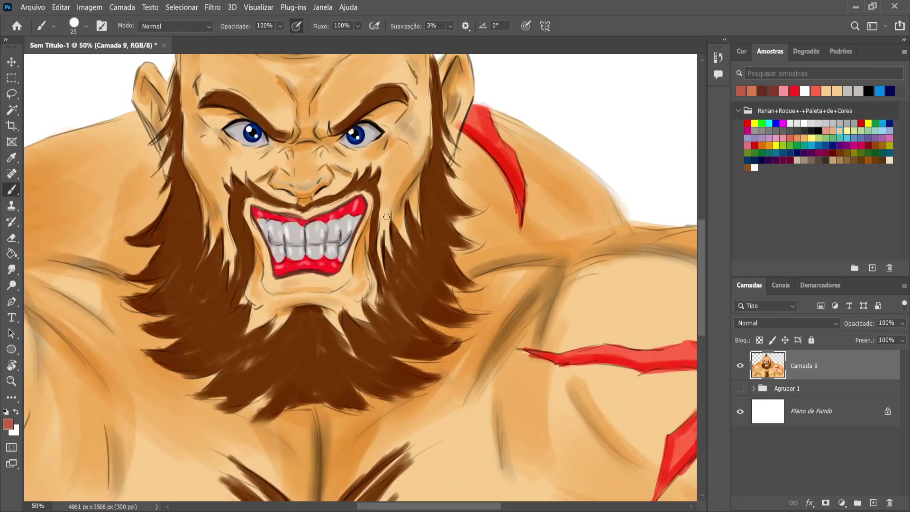
pyautogui.keyDown('alt'); pyautogui.click(387, 256); pyautogui.keyUp('alt')
pyautogui.press('[')
pyautogui.press('[')
pyautogui.press('[')
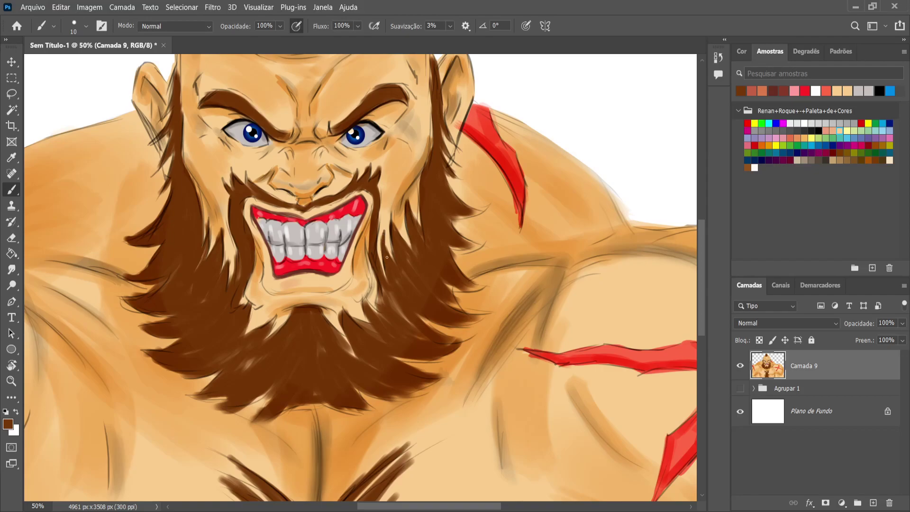
pyautogui.moveTo(208, 222); pyautogui.dragTo(206, 255)
pyautogui.moveTo(213, 223); pyautogui.dragTo(210, 234)
# Sample light skin tones from the face and clean up the skin along both temples and under the nose
pyautogui.keyDown('alt'); pyautogui.click(429, 127); pyautogui.keyUp('alt')
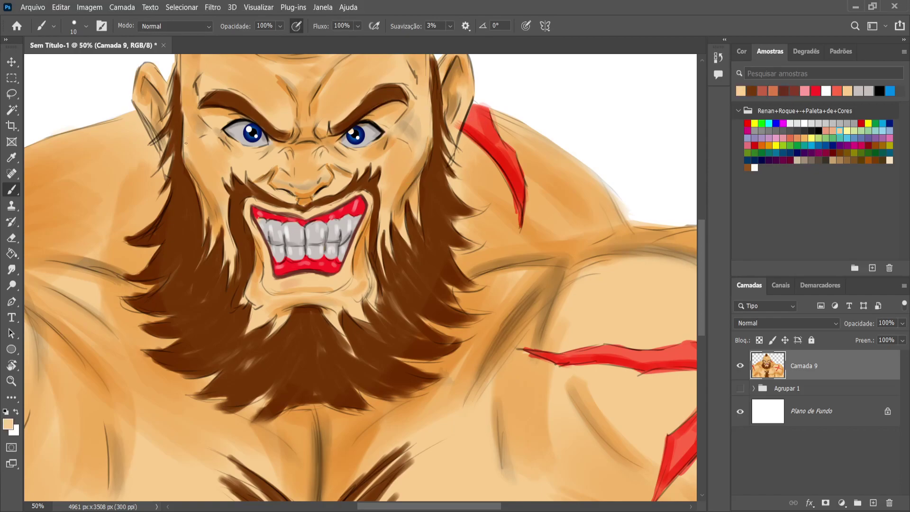
pyautogui.keyDown('alt'); pyautogui.click(281, 66); pyautogui.keyUp('alt')
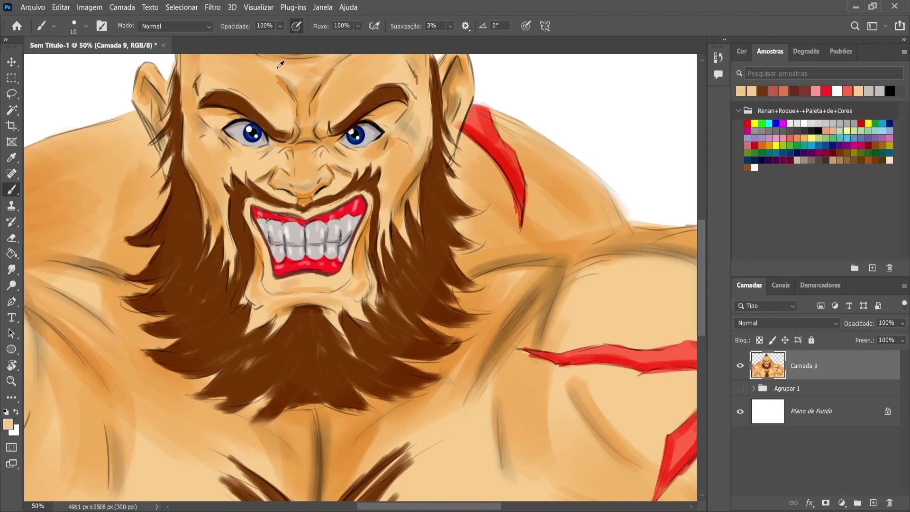
pyautogui.moveTo(184, 114); pyautogui.dragTo(183, 150)
pyautogui.moveTo(430, 102); pyautogui.dragTo(420, 166)
pyautogui.moveTo(432, 142); pyautogui.dragTo(415, 175)
pyautogui.moveTo(302, 197); pyautogui.dragTo(325, 186)
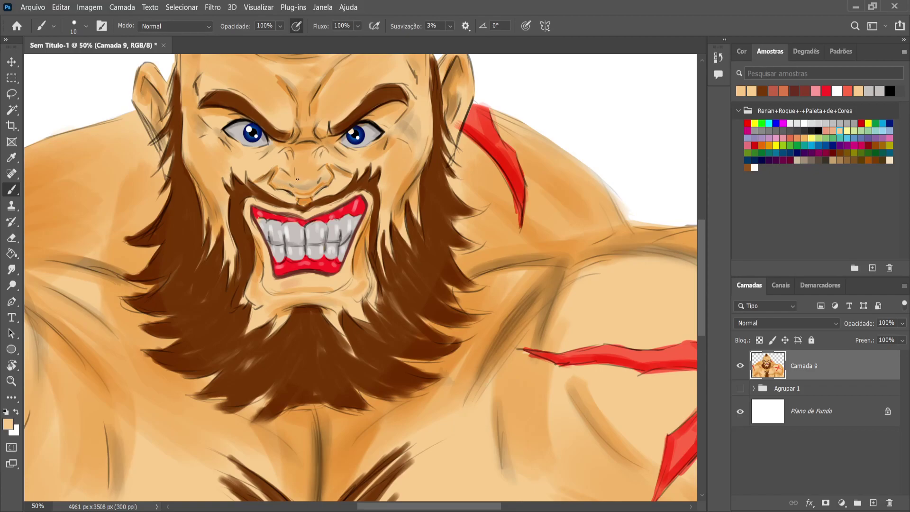
# Sample the light grey of the eyes and touch up the lower edges of both eyes with a 9 px brush
pyautogui.press(']')
pyautogui.press(']')
pyautogui.press(']')
pyautogui.press(']')
pyautogui.press(']')
pyautogui.press('alt')
pyautogui.keyDown('alt'); pyautogui.click(259, 148); pyautogui.keyUp('alt')
pyautogui.press('[')
pyautogui.press('[')
pyautogui.press('[')
pyautogui.press('[')
pyautogui.press('[')
pyautogui.press('[')
pyautogui.keyDown('alt'); pyautogui.click(251, 145); pyautogui.keyUp('alt')
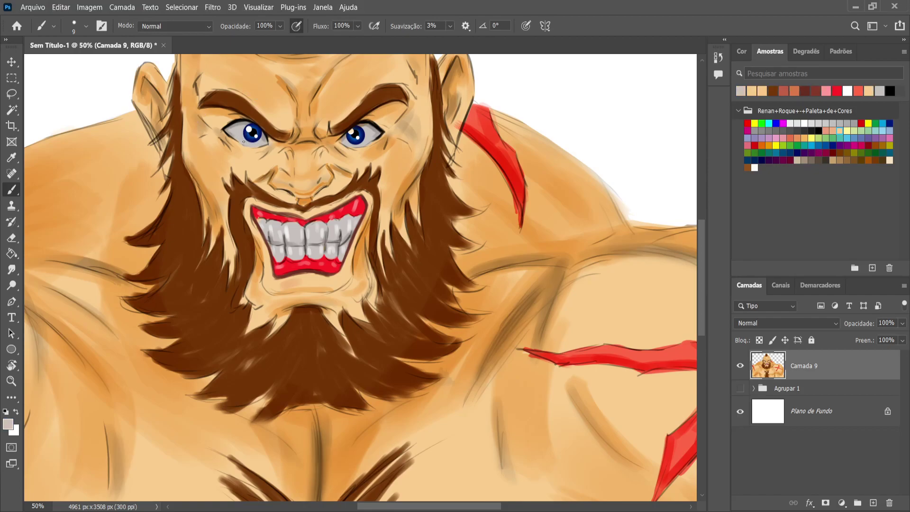
pyautogui.keyDown('alt'); pyautogui.click(347, 148); pyautogui.keyUp('alt')
pyautogui.keyDown('alt'); pyautogui.click(372, 136); pyautogui.keyUp('alt')
# Refine the moustache tips beside the nose with the sampled beard brown and light skin tones
pyautogui.keyDown('alt'); pyautogui.click(379, 167); pyautogui.keyUp('alt')
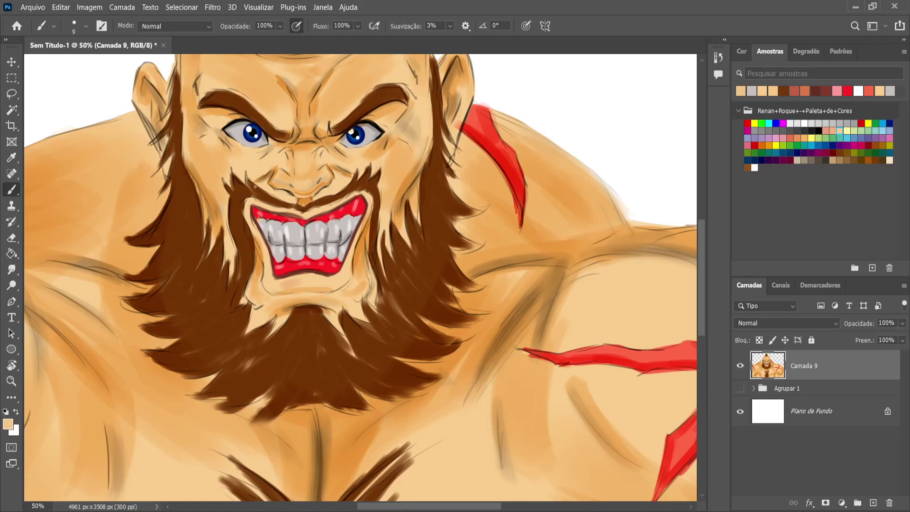
pyautogui.keyDown('alt'); pyautogui.click(248, 174); pyautogui.keyUp('alt')
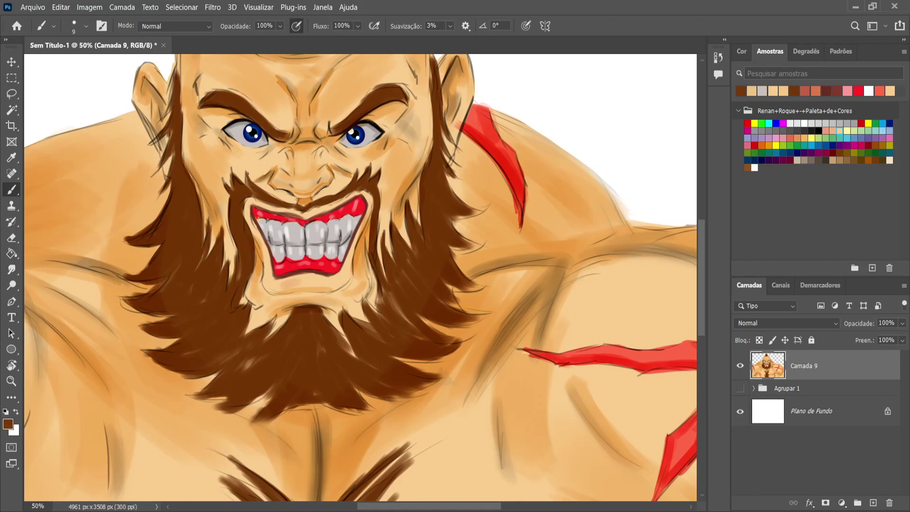
pyautogui.moveTo(248, 188)
pyautogui.mouseDown()
pyautogui.moveTo(247, 172)
pyautogui.moveTo(235, 177)
pyautogui.mouseUp()
pyautogui.keyDown('alt'); pyautogui.click(368, 166); pyautogui.keyUp('alt')
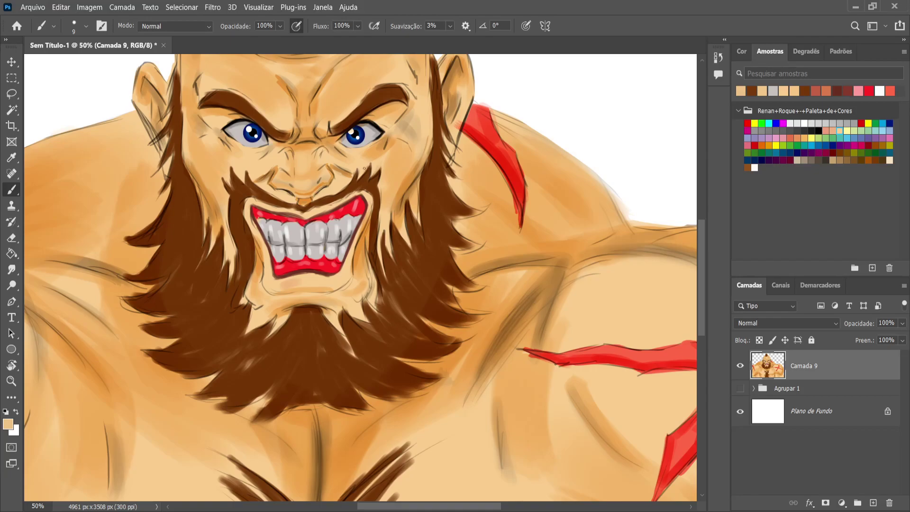
pyautogui.keyDown('alt'); pyautogui.click(375, 170); pyautogui.keyUp('alt')
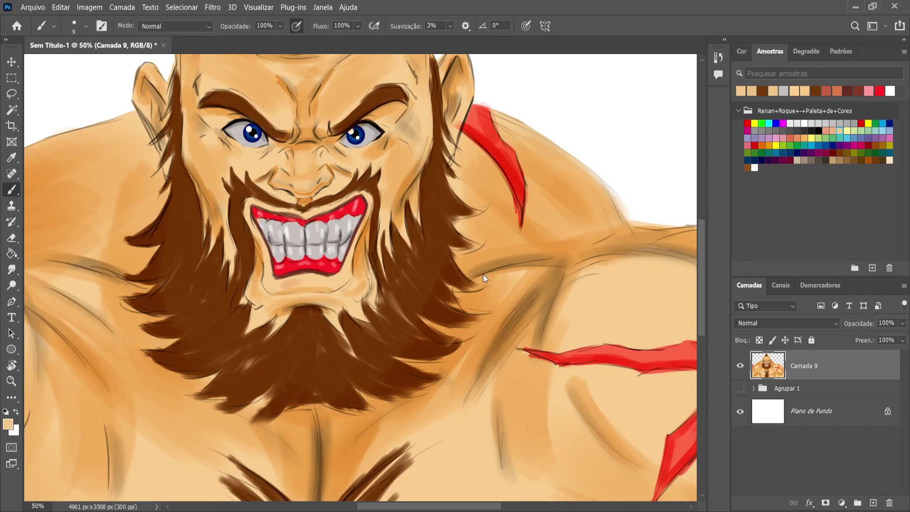
# Sample the orange-brown skin shadow, enlarge the brush to 70 px and add a new layer clipped to Camada 9
pyautogui.scroll(-3, 482, 274)
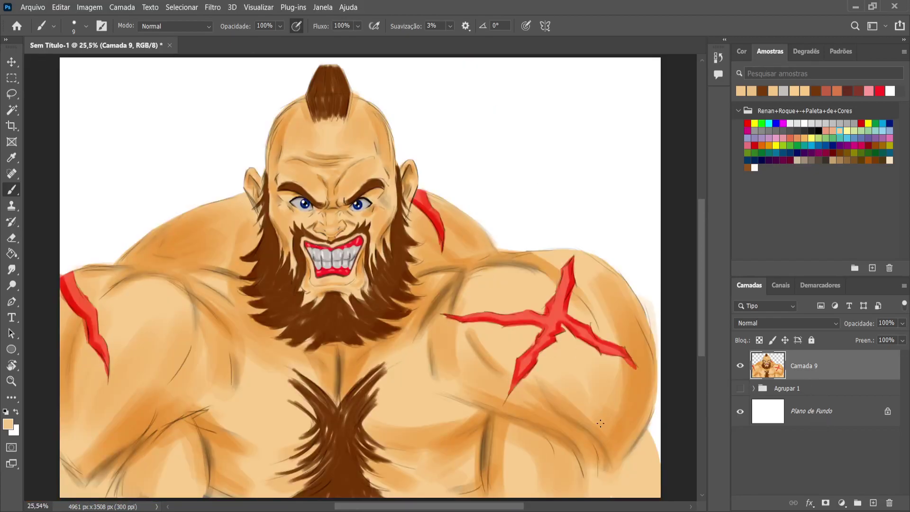
pyautogui.keyDown('alt'); pyautogui.click(648, 404); pyautogui.keyUp('alt')
pyautogui.press(']')
pyautogui.press(']')
pyautogui.press(']')
pyautogui.press(']')
pyautogui.press(']')
pyautogui.press(']')
pyautogui.press(']')
pyautogui.press(']')
pyautogui.press(']')
pyautogui.press(']')
pyautogui.press(']')
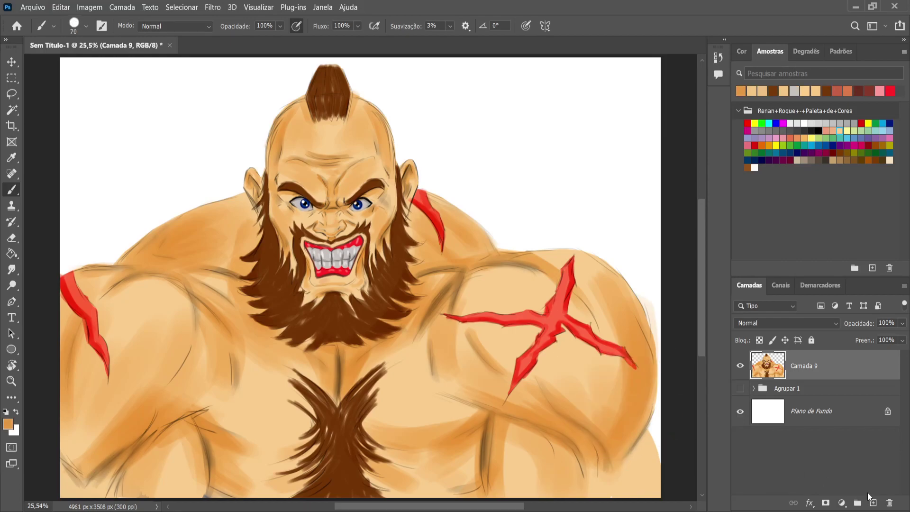
pyautogui.click(873, 502)
pyautogui.keyDown('alt'); pyautogui.click(828, 380); pyautogui.keyUp('alt')
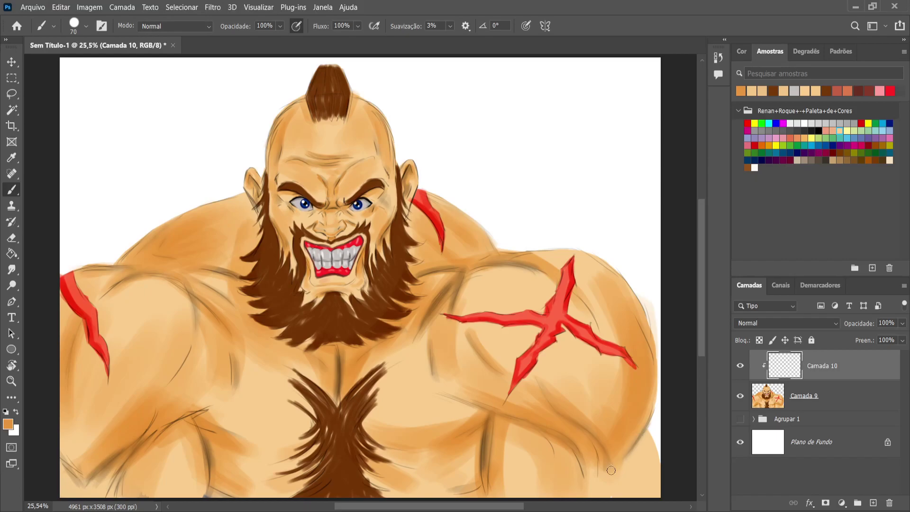
# Shade the outer arm below the cross-scarred shoulder with a 250 px brush and merge the layer into Camada 9
pyautogui.press(']')
pyautogui.press(']')
pyautogui.press(']')
pyautogui.press(']')
pyautogui.press(']')
pyautogui.press(']')
pyautogui.press(']')
pyautogui.press(']')
pyautogui.moveTo(645, 444)
pyautogui.mouseDown()
pyautogui.moveTo(630, 478)
pyautogui.moveTo(644, 450)
pyautogui.moveTo(594, 494)
pyautogui.moveTo(633, 446)
pyautogui.moveTo(627, 464)
pyautogui.moveTo(648, 455)
pyautogui.moveTo(649, 493)
pyautogui.mouseUp()
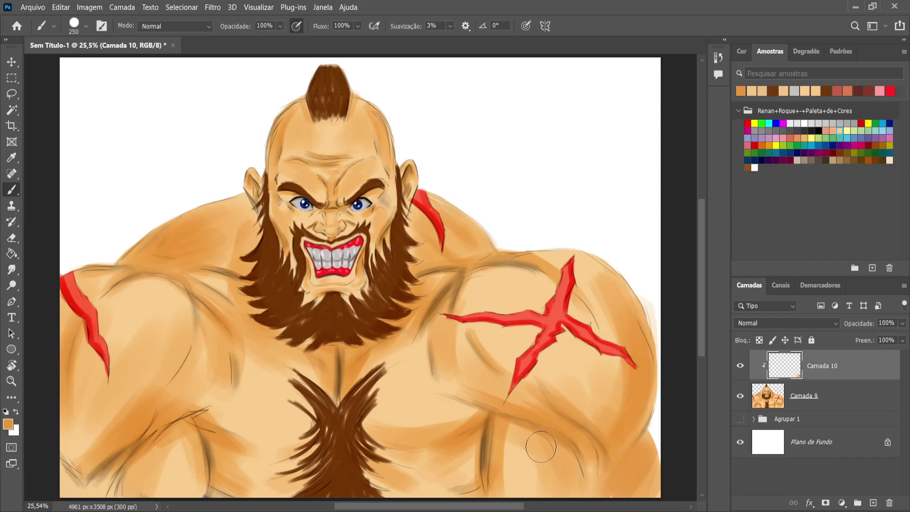
pyautogui.hotkey('ctrl', 'e')
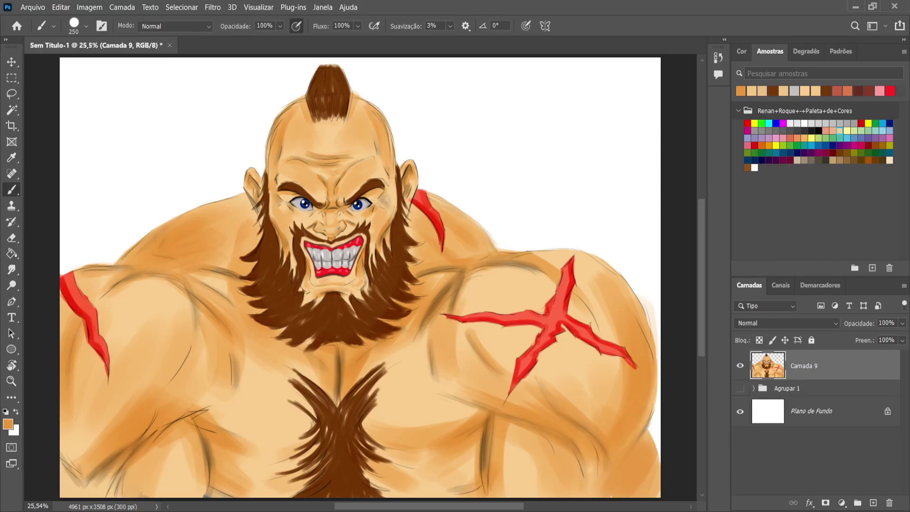
# Create a Multiplicação layer clipped to Camada 9 and start the orange shading with a soft 1100 px brush
pyautogui.click(873, 504)
pyautogui.click(772, 239)
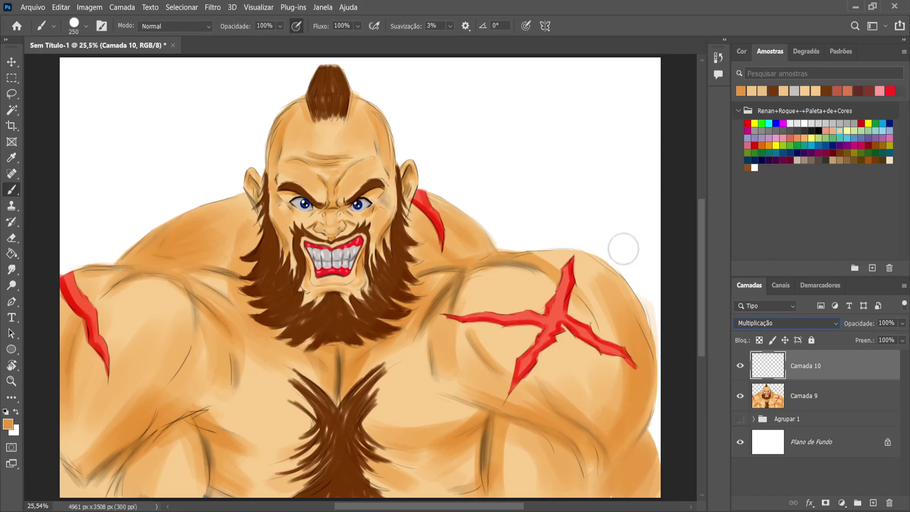
pyautogui.doubleClick(558, 359)
pyautogui.press(']')
pyautogui.press(']')
pyautogui.press(']')
pyautogui.press(']')
pyautogui.press(']')
pyautogui.press(']')
pyautogui.press(']')
pyautogui.press(']')
pyautogui.press(']')
pyautogui.moveTo(433, 122)
pyautogui.mouseDown()
pyautogui.moveTo(459, 191)
pyautogui.moveTo(432, 124)
pyautogui.mouseUp()
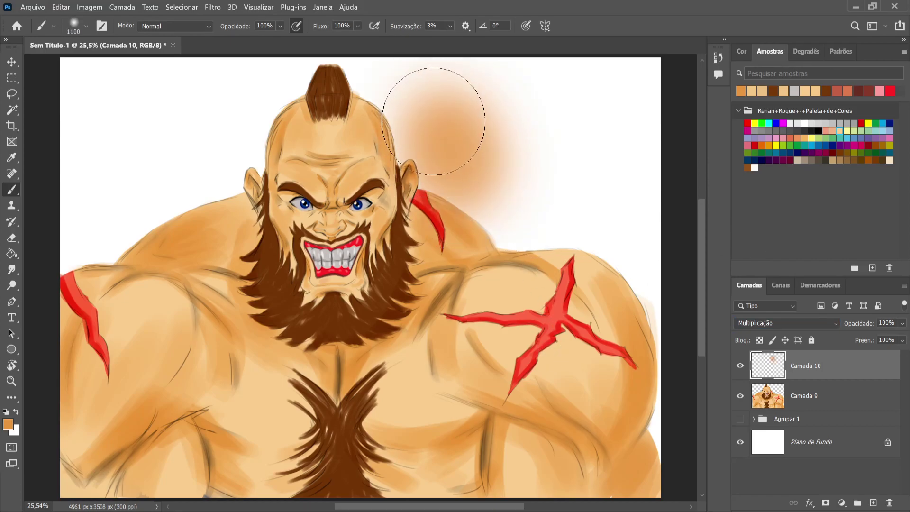
pyautogui.keyDown('alt'); pyautogui.click(813, 380); pyautogui.keyUp('alt')
# Shade the back, shoulders, arms and chest in broad soft orange strokes on the Multiplicação layer
pyautogui.moveTo(443, 203)
pyautogui.mouseDown()
pyautogui.moveTo(504, 179)
pyautogui.moveTo(482, 192)
pyautogui.moveTo(589, 193)
pyautogui.moveTo(645, 301)
pyautogui.moveTo(628, 395)
pyautogui.moveTo(638, 455)
pyautogui.moveTo(595, 506)
pyautogui.mouseUp()
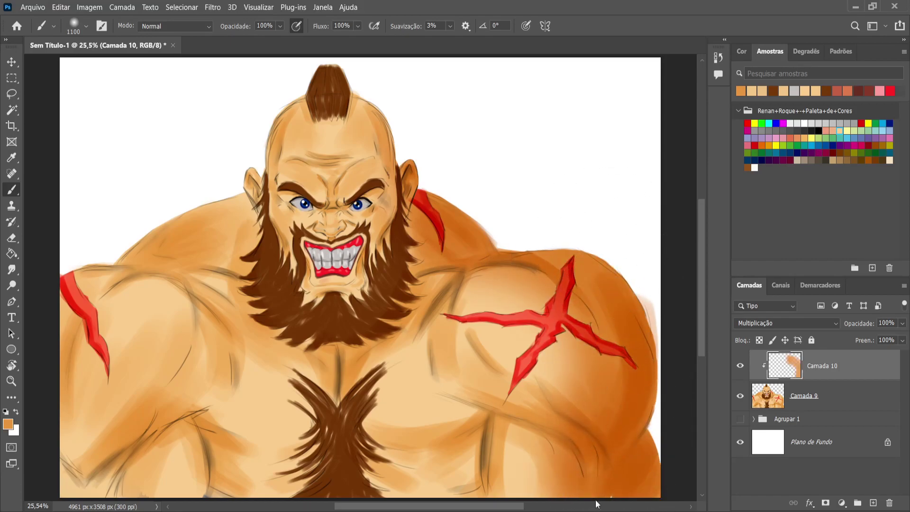
pyautogui.moveTo(198, 172)
pyautogui.mouseDown()
pyautogui.moveTo(127, 241)
pyautogui.moveTo(91, 213)
pyautogui.moveTo(204, 346)
pyautogui.mouseUp()
pyautogui.moveTo(213, 426)
pyautogui.mouseDown()
pyautogui.moveTo(228, 458)
pyautogui.moveTo(205, 459)
pyautogui.moveTo(200, 440)
pyautogui.moveTo(231, 480)
pyautogui.mouseUp()
pyautogui.moveTo(260, 448)
pyautogui.mouseDown()
pyautogui.moveTo(263, 486)
pyautogui.moveTo(282, 488)
pyautogui.mouseUp()
pyautogui.moveTo(416, 491)
pyautogui.mouseDown()
pyautogui.moveTo(469, 455)
pyautogui.moveTo(479, 427)
pyautogui.mouseUp()
pyautogui.moveTo(408, 284); pyautogui.dragTo(383, 345)
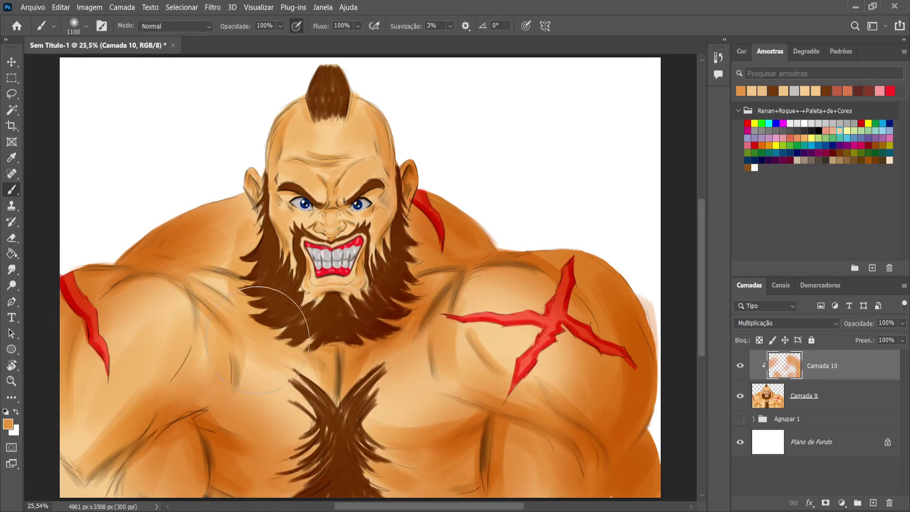
pyautogui.moveTo(291, 339); pyautogui.dragTo(259, 312)
pyautogui.moveTo(231, 227); pyautogui.dragTo(242, 237)
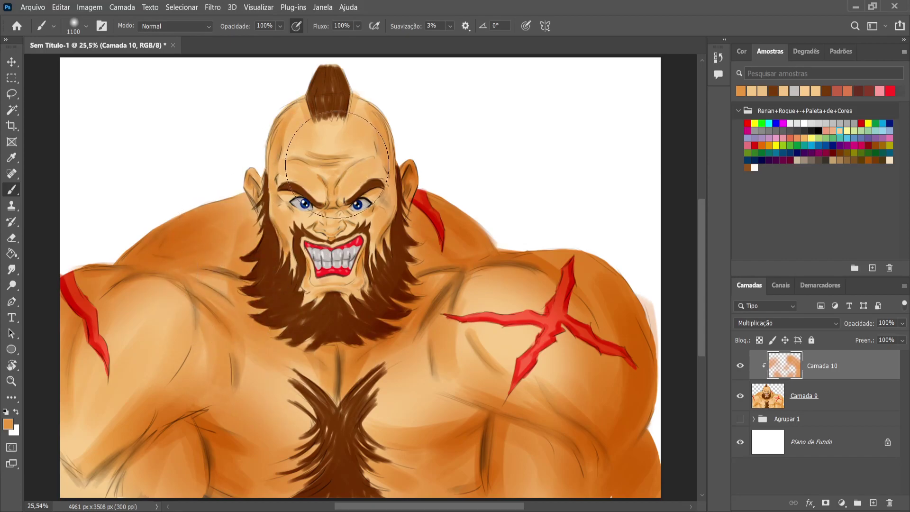
# Reduce the soft brush to 80 px and shade the brow, nose, cheeks and chin on the face
pyautogui.press('[')
pyautogui.press('[')
pyautogui.press('[')
pyautogui.press('[')
pyautogui.press('[')
pyautogui.press('[')
pyautogui.press('[')
pyautogui.press('[')
pyautogui.press('[')
pyautogui.press('[')
pyautogui.press('[')
pyautogui.press('[')
pyautogui.press('[')
pyautogui.press('[')
pyautogui.press('[')
pyautogui.press('[')
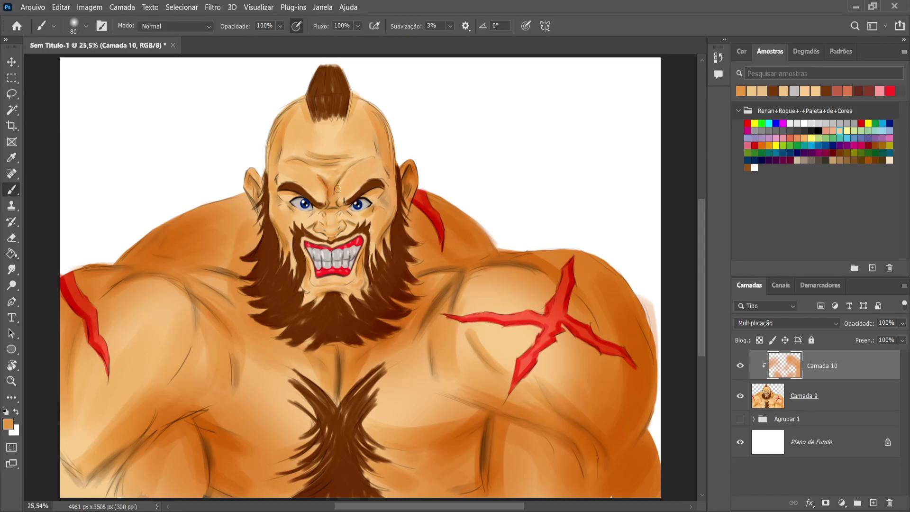
pyautogui.moveTo(329, 212)
pyautogui.mouseDown()
pyautogui.moveTo(324, 232)
pyautogui.moveTo(317, 227)
pyautogui.moveTo(341, 228)
pyautogui.moveTo(327, 235)
pyautogui.moveTo(346, 221)
pyautogui.moveTo(302, 228)
pyautogui.moveTo(393, 221)
pyautogui.moveTo(398, 206)
pyautogui.moveTo(375, 248)
pyautogui.moveTo(394, 211)
pyautogui.moveTo(384, 251)
pyautogui.mouseUp()
pyautogui.moveTo(273, 216); pyautogui.dragTo(288, 255)
pyautogui.press('[')
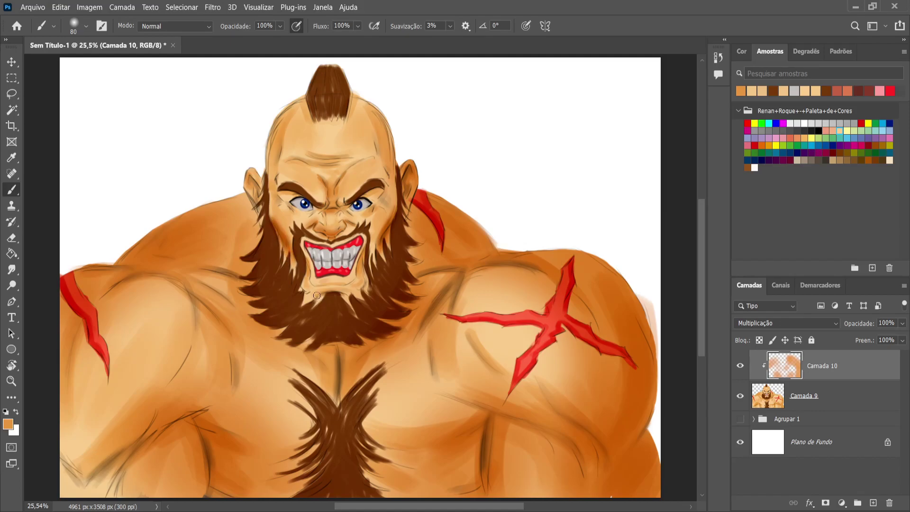
pyautogui.moveTo(319, 288); pyautogui.dragTo(351, 291)
# Deepen the forehead wrinkles and the sides of the head using the soft brush at 45 px and 70 px
pyautogui.press('[')
pyautogui.press('[')
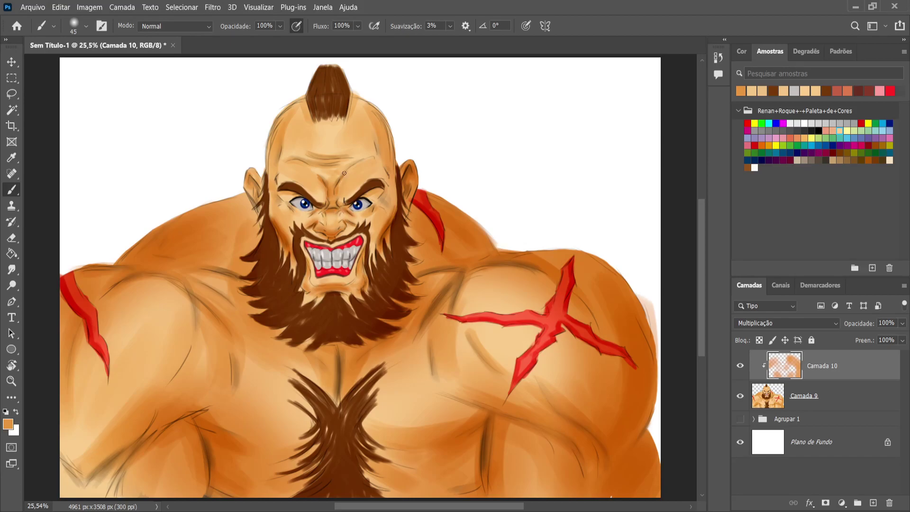
pyautogui.moveTo(309, 153)
pyautogui.mouseDown()
pyautogui.moveTo(355, 155)
pyautogui.moveTo(346, 161)
pyautogui.mouseUp()
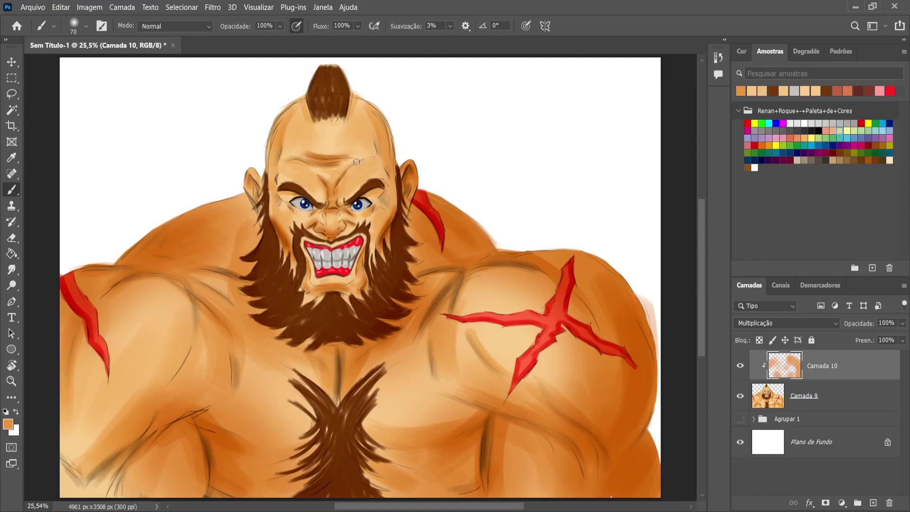
pyautogui.moveTo(376, 127)
pyautogui.mouseDown()
pyautogui.moveTo(381, 162)
pyautogui.moveTo(384, 149)
pyautogui.mouseUp()
pyautogui.moveTo(280, 133)
pyautogui.mouseDown()
pyautogui.moveTo(271, 173)
pyautogui.moveTo(311, 158)
pyautogui.moveTo(285, 159)
pyautogui.mouseUp()
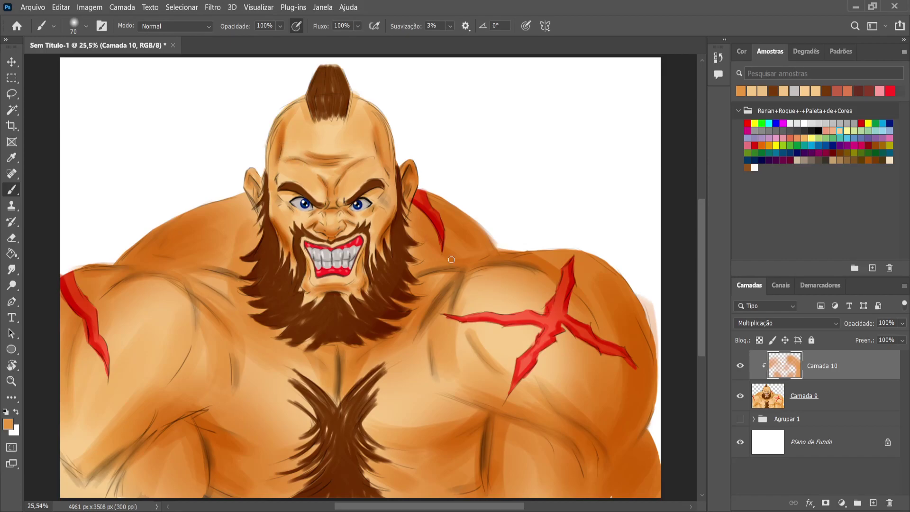
# Shade the collarbone and the contours of both shoulder muscles using the soft brush at 100 px and 150 px
pyautogui.press(']')
pyautogui.press(']')
pyautogui.press(']')
pyautogui.moveTo(201, 267); pyautogui.dragTo(238, 276)
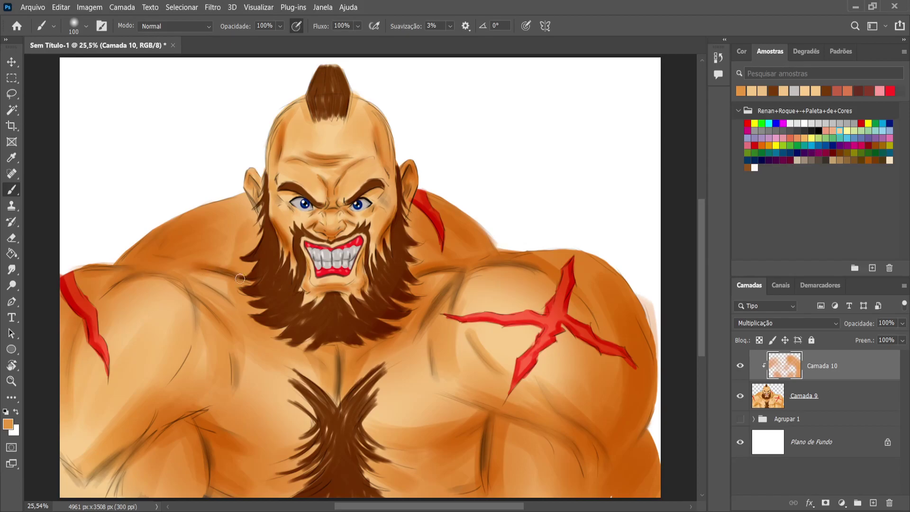
pyautogui.moveTo(181, 283)
pyautogui.mouseDown()
pyautogui.moveTo(213, 319)
pyautogui.moveTo(166, 386)
pyautogui.mouseUp()
pyautogui.press(']')
pyautogui.press(']')
pyautogui.moveTo(127, 279); pyautogui.dragTo(171, 283)
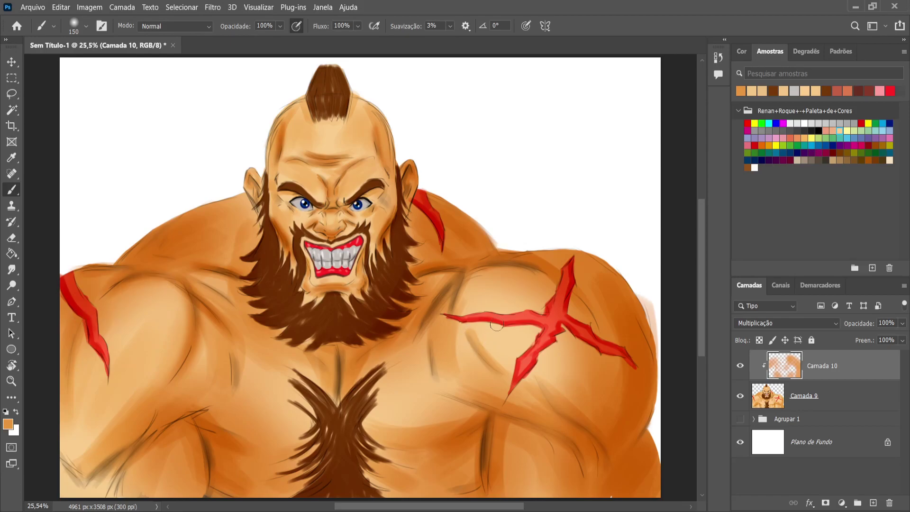
pyautogui.moveTo(462, 280)
pyautogui.mouseDown()
pyautogui.moveTo(464, 338)
pyautogui.moveTo(485, 360)
pyautogui.mouseUp()
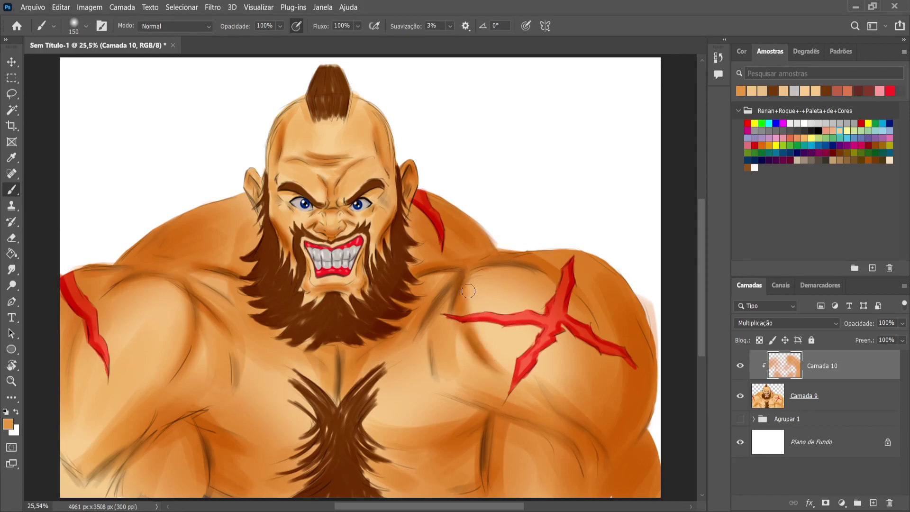
# Shade the outer chest below the collarbone, the sternum crease and the muscle fold above the armpit with the 150 px soft brush
pyautogui.moveTo(454, 279); pyautogui.dragTo(421, 358)
pyautogui.moveTo(437, 308); pyautogui.dragTo(430, 368)
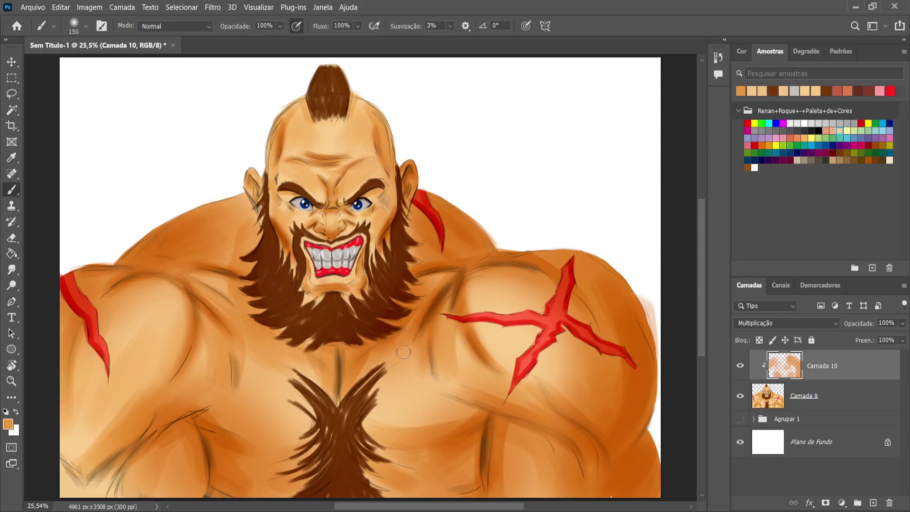
pyautogui.moveTo(334, 340); pyautogui.dragTo(334, 380)
pyautogui.moveTo(340, 352); pyautogui.dragTo(337, 387)
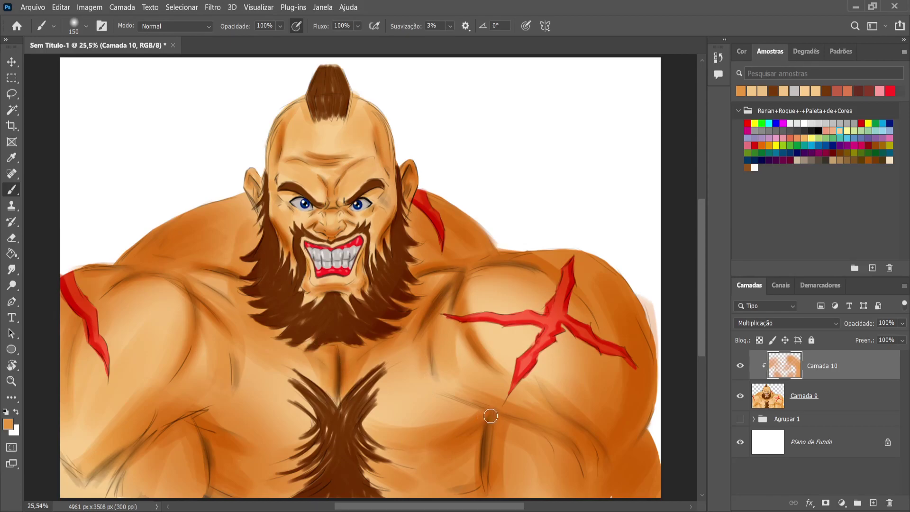
pyautogui.moveTo(435, 382); pyautogui.dragTo(486, 412)
pyautogui.moveTo(564, 433); pyautogui.dragTo(483, 409)
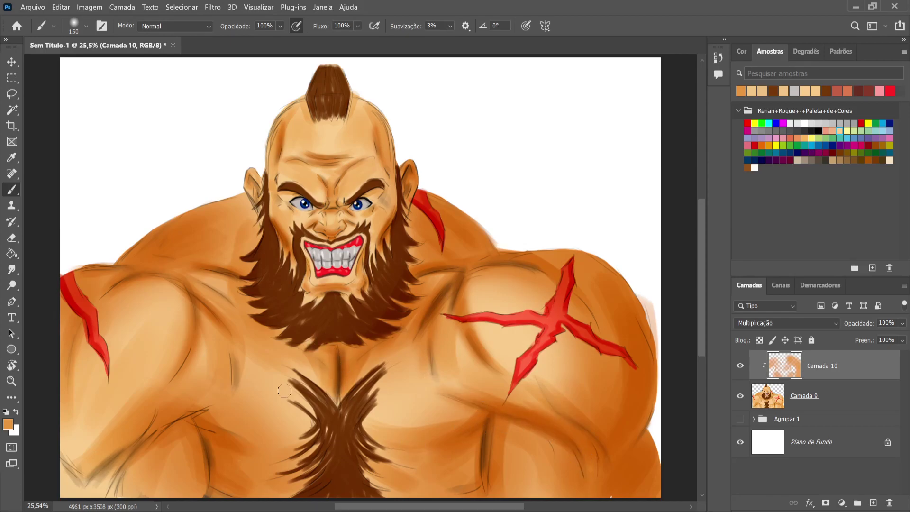
# Deepen the shadows along the lower edge and bend of the arm at the canvas's left edge with the soft brush
pyautogui.moveTo(173, 416); pyautogui.dragTo(95, 484)
pyautogui.moveTo(138, 459); pyautogui.dragTo(108, 492)
pyautogui.moveTo(115, 448); pyautogui.dragTo(81, 483)
pyautogui.moveTo(82, 478); pyautogui.dragTo(66, 465)
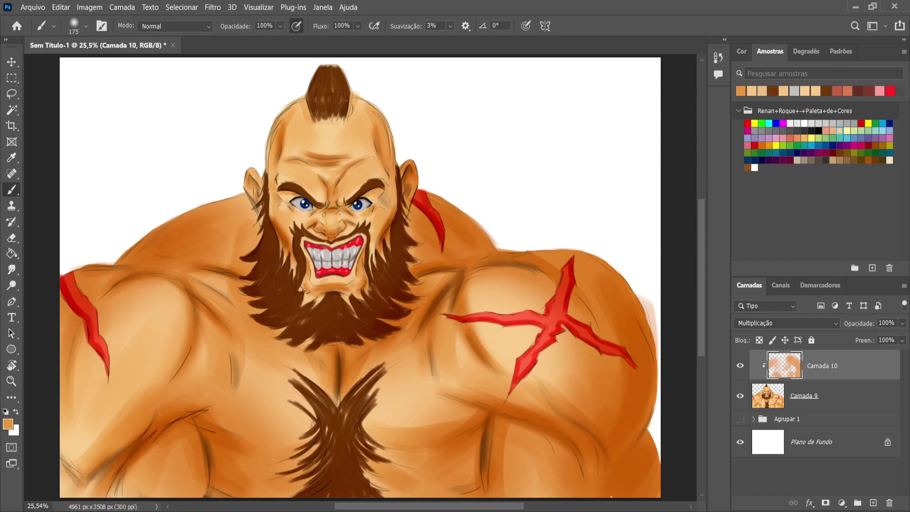
# Enlarge the soft brush and shade the sides of the bald head and the upper forehead
pyautogui.press(']')
pyautogui.press(']')
pyautogui.press(']')
pyautogui.press(']')
pyautogui.press(']')
pyautogui.press(']')
pyautogui.moveTo(395, 123); pyautogui.dragTo(365, 133)
pyautogui.moveTo(278, 105)
pyautogui.mouseDown()
pyautogui.moveTo(297, 92)
pyautogui.moveTo(278, 100)
pyautogui.moveTo(295, 88)
pyautogui.moveTo(268, 161)
pyautogui.moveTo(320, 124)
pyautogui.moveTo(312, 114)
pyautogui.moveTo(350, 114)
pyautogui.moveTo(307, 116)
pyautogui.moveTo(359, 136)
pyautogui.mouseUp()
# Reduce the soft brush to 150 px and shade the nose bridge and the outer corners around both eyes
pyautogui.press('[')
pyautogui.press('[')
pyautogui.press('[')
pyautogui.moveTo(338, 207)
pyautogui.mouseDown()
pyautogui.moveTo(332, 199)
pyautogui.moveTo(344, 207)
pyautogui.mouseUp()
pyautogui.press('[')
pyautogui.press('[')
pyautogui.press('[')
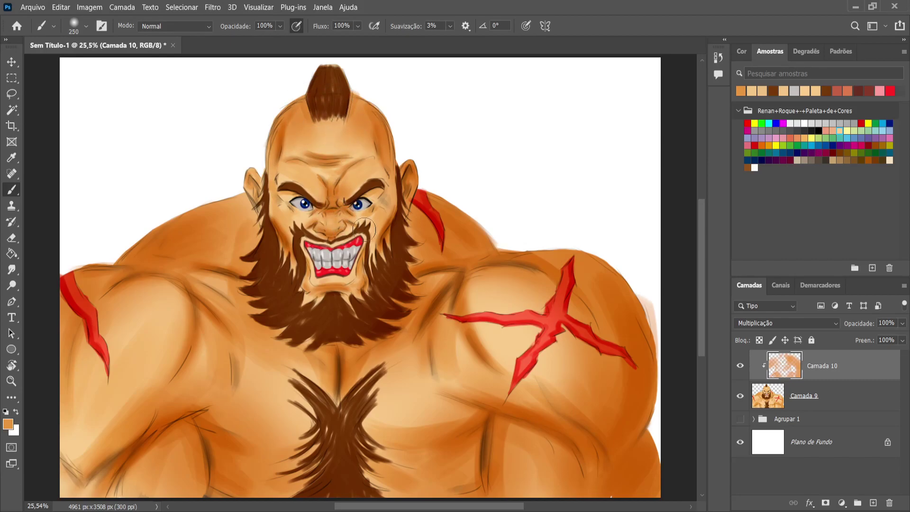
pyautogui.moveTo(391, 182)
pyautogui.mouseDown()
pyautogui.moveTo(380, 207)
pyautogui.moveTo(395, 192)
pyautogui.moveTo(389, 176)
pyautogui.moveTo(373, 188)
pyautogui.mouseUp()
pyautogui.moveTo(278, 184)
pyautogui.mouseDown()
pyautogui.moveTo(282, 207)
pyautogui.moveTo(276, 201)
pyautogui.moveTo(290, 206)
pyautogui.mouseUp()
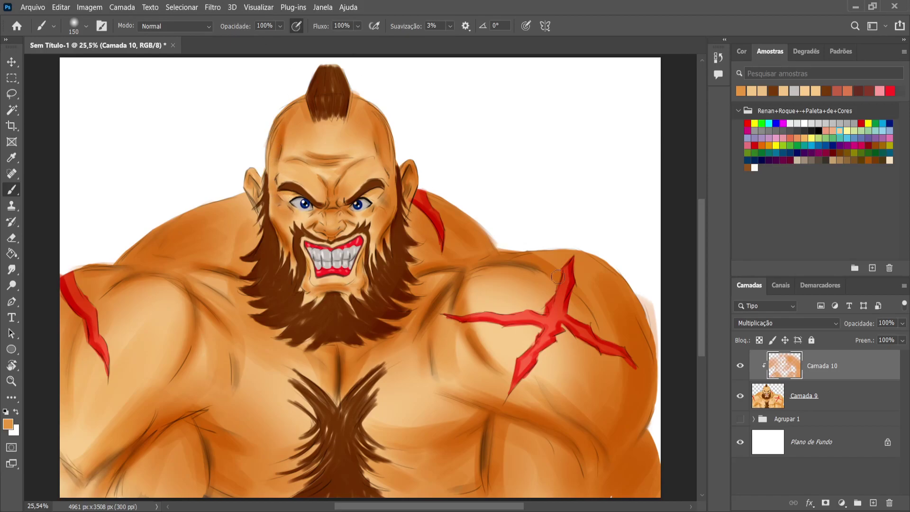
# Create a new Normal layer for highlights, harden the brush and sample the light skin tone from the forehead
pyautogui.click(874, 502)
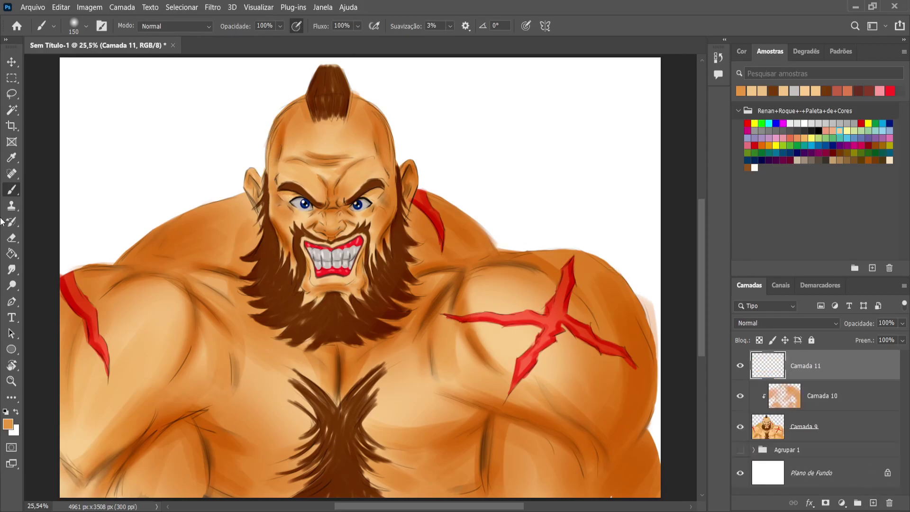
pyautogui.hotkey('shift', ']')
pyautogui.hotkey('shift', ']')
pyautogui.hotkey('shift', ']')
pyautogui.hotkey('shift', ']')
pyautogui.press('i')
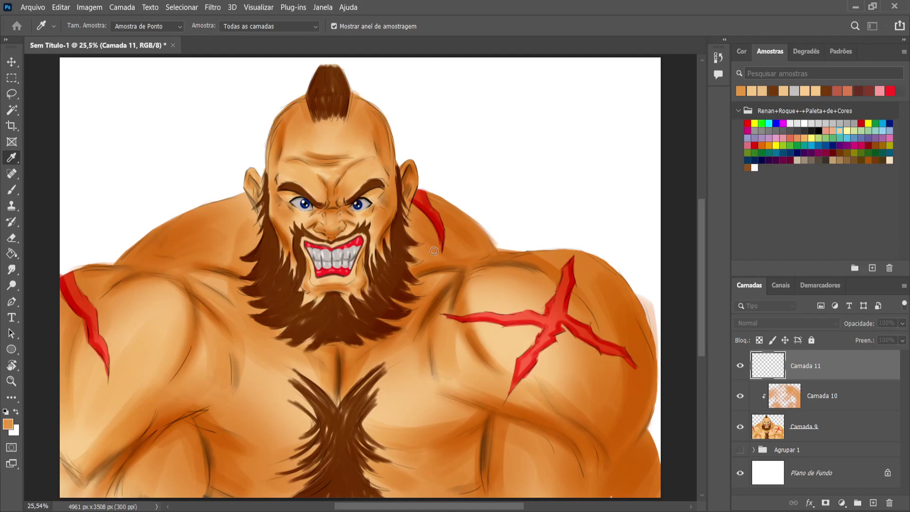
pyautogui.click(331, 147)
pyautogui.press('b')
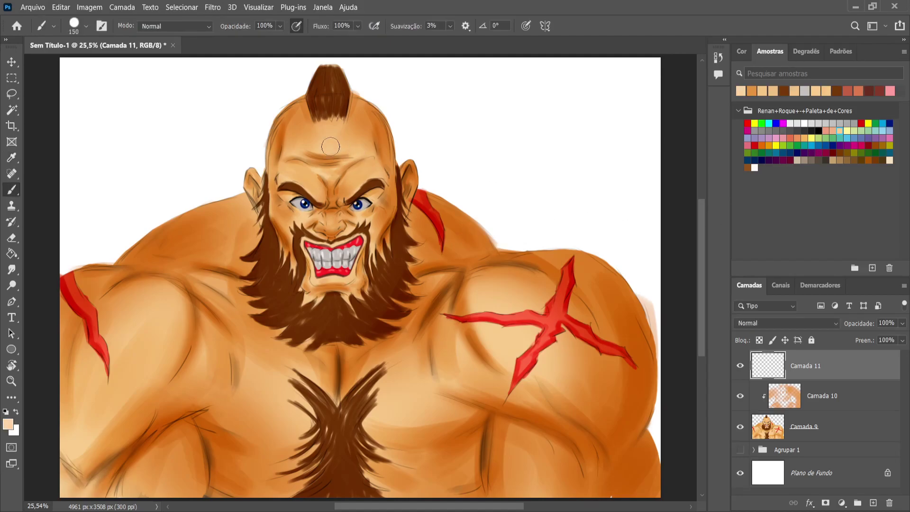
# Paint light highlights on the nose with the hard brush reduced to 70 px
pyautogui.press('[')
pyautogui.press('[')
pyautogui.press('[')
pyautogui.press('[')
pyautogui.press('[')
pyautogui.press('[')
pyautogui.press(']')
pyautogui.press('[')
pyautogui.press(']')
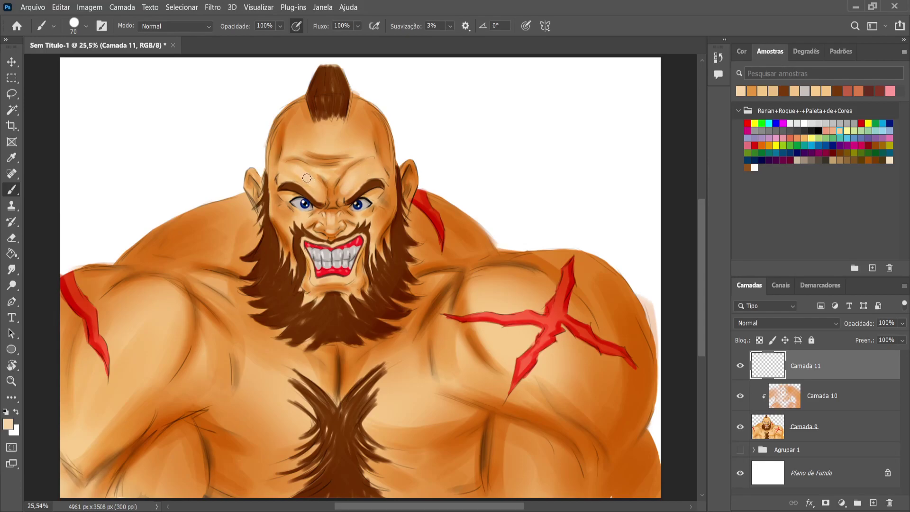
# Refine the light highlights around the brows and the rest of the face with progressively smaller brush sizes
pyautogui.press('[')
pyautogui.press('[')
pyautogui.press('[')
pyautogui.press(']')
pyautogui.press('[')
pyautogui.press('[')
pyautogui.press('[')
pyautogui.press(']')
pyautogui.press('[')
pyautogui.press('[')
pyautogui.press('[')
pyautogui.press('[')
# Draw thin light highlights along the chest sides, both arms and the outer shoulder with the brush at 20 px and 25 px
pyautogui.moveTo(227, 348); pyautogui.dragTo(229, 370)
pyautogui.press(']')
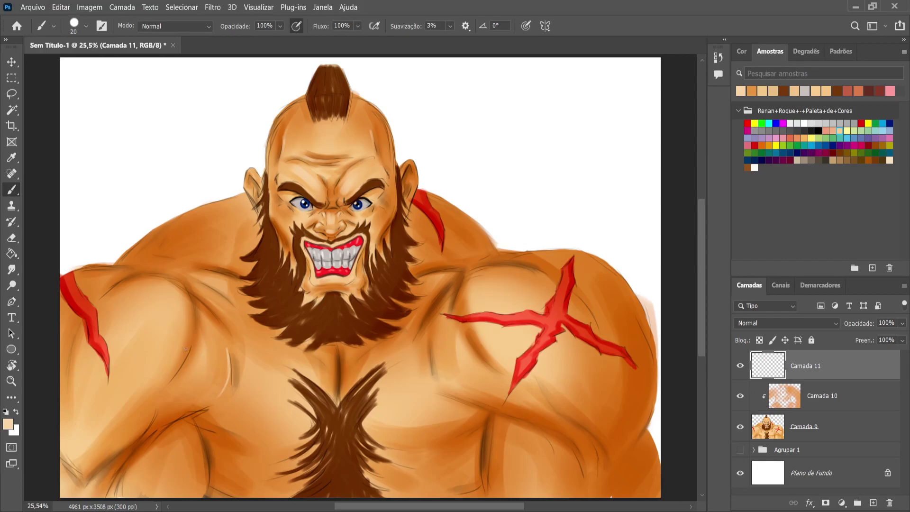
pyautogui.moveTo(189, 337); pyautogui.dragTo(163, 379)
pyautogui.press(']')
pyautogui.moveTo(79, 343); pyautogui.dragTo(72, 409)
pyautogui.moveTo(79, 365); pyautogui.dragTo(77, 376)
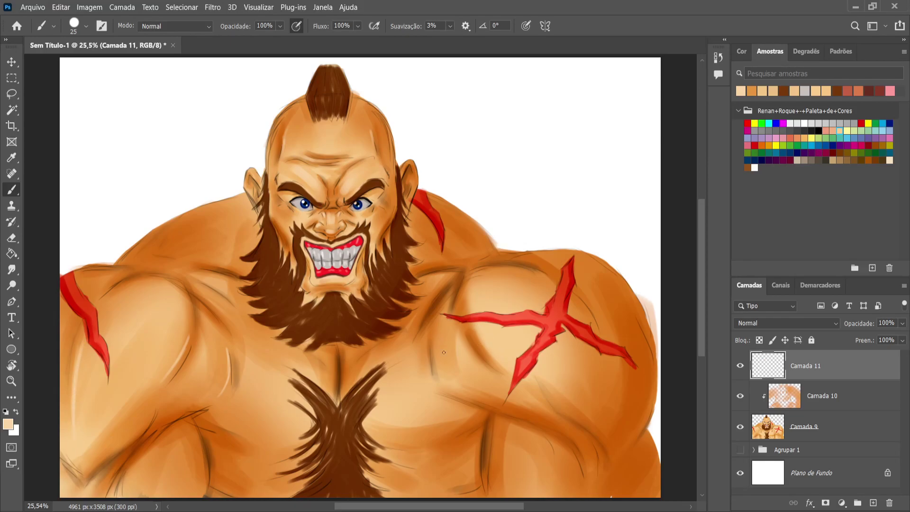
pyautogui.moveTo(435, 344); pyautogui.dragTo(439, 364)
pyautogui.moveTo(578, 298)
pyautogui.mouseDown()
pyautogui.moveTo(595, 322)
pyautogui.moveTo(648, 355)
pyautogui.moveTo(650, 405)
pyautogui.mouseUp()
# Draw thin light highlights along the tops of both shoulders and the collarbone muscles with the brush at 20 px
pyautogui.press('[')
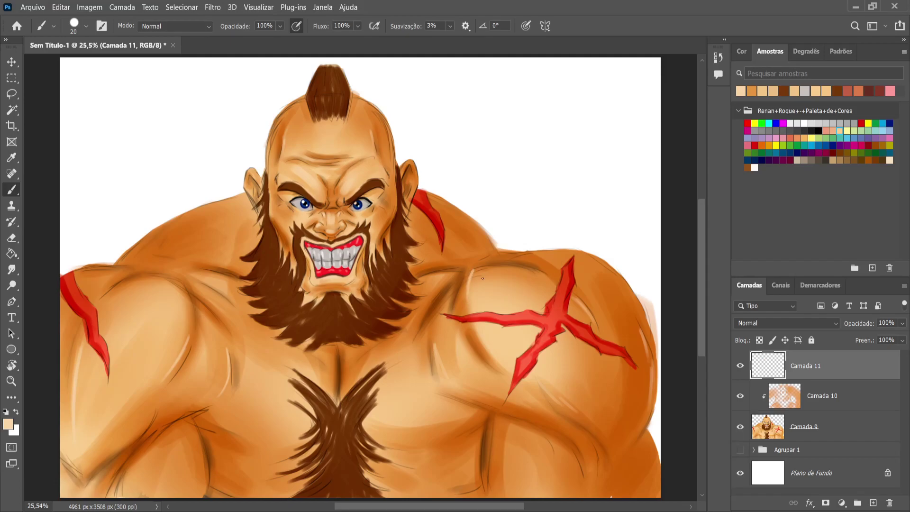
pyautogui.moveTo(479, 270); pyautogui.dragTo(538, 276)
pyautogui.moveTo(452, 286); pyautogui.dragTo(428, 324)
pyautogui.moveTo(201, 272)
pyautogui.mouseDown()
pyautogui.moveTo(222, 275)
pyautogui.moveTo(193, 270)
pyautogui.moveTo(232, 281)
pyautogui.moveTo(209, 271)
pyautogui.moveTo(218, 281)
pyautogui.moveTo(204, 289)
pyautogui.moveTo(187, 278)
pyautogui.moveTo(213, 296)
pyautogui.mouseUp()
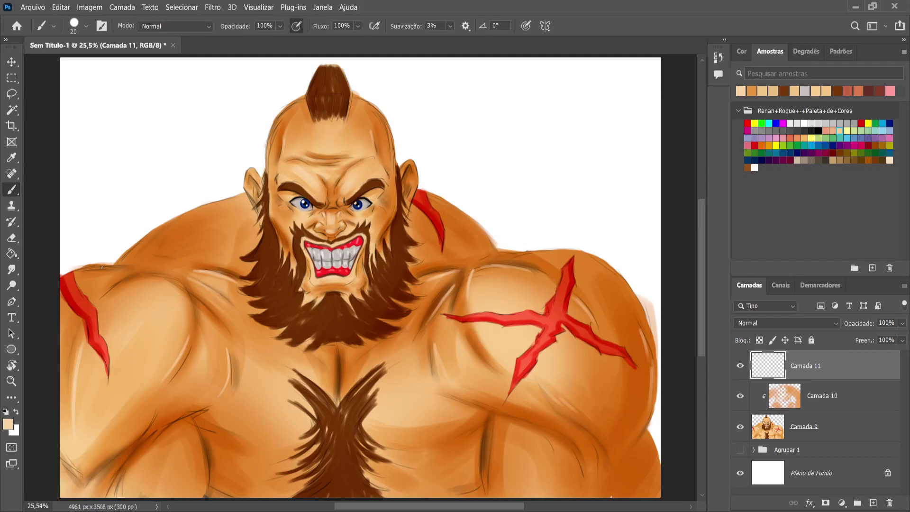
pyautogui.moveTo(116, 269)
pyautogui.mouseDown()
pyautogui.moveTo(74, 274)
pyautogui.moveTo(108, 286)
pyautogui.moveTo(135, 280)
pyautogui.moveTo(110, 296)
pyautogui.moveTo(136, 277)
pyautogui.moveTo(110, 301)
pyautogui.mouseUp()
# Enlarge the brush to 60 px and paint one broad vertical highlight on each arm beside the torso
pyautogui.press(']')
pyautogui.press(']')
pyautogui.press(']')
pyautogui.press(']')
pyautogui.moveTo(190, 446); pyautogui.dragTo(192, 502)
pyautogui.moveTo(503, 446); pyautogui.dragTo(510, 490)
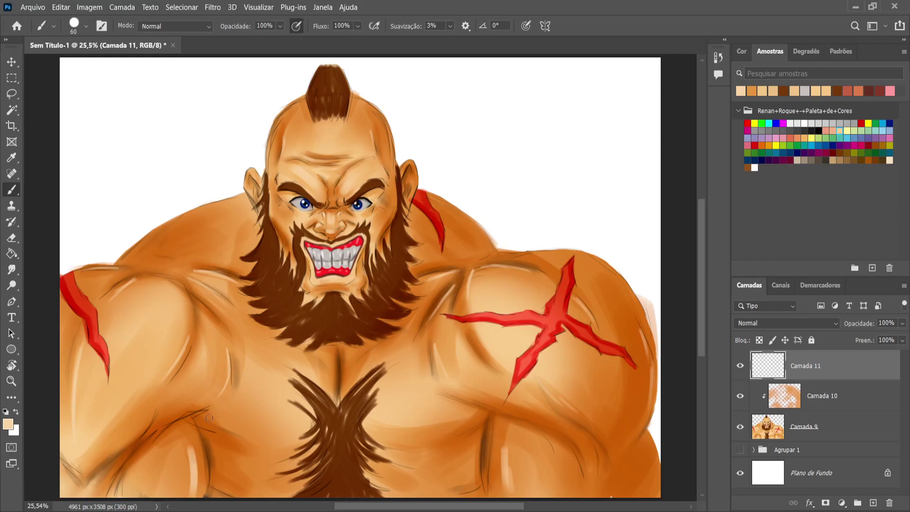
# Highlight the lower edges of both pectorals at 35 px and the ribs and sternum crease at 20 px
pyautogui.press('[')
pyautogui.moveTo(205, 416); pyautogui.dragTo(252, 440)
pyautogui.moveTo(472, 419); pyautogui.dragTo(431, 439)
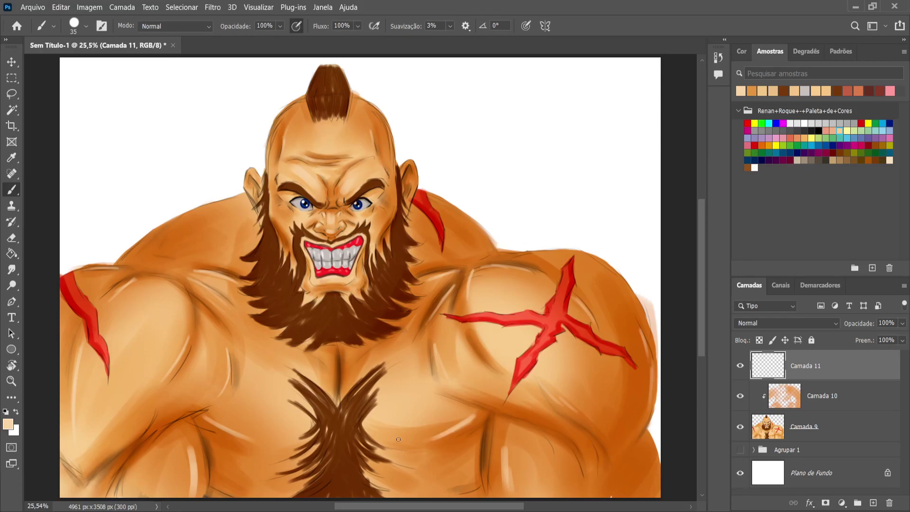
pyautogui.press('[')
pyautogui.moveTo(215, 484); pyautogui.dragTo(257, 493)
pyautogui.moveTo(477, 486)
pyautogui.mouseDown()
pyautogui.moveTo(440, 494)
pyautogui.moveTo(399, 462)
pyautogui.mouseUp()
pyautogui.moveTo(242, 473); pyautogui.dragTo(279, 476)
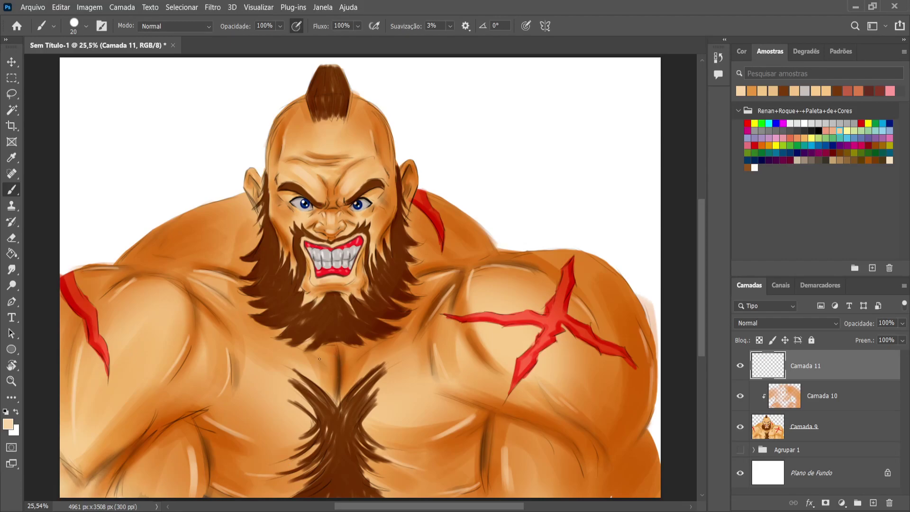
pyautogui.moveTo(334, 349); pyautogui.dragTo(335, 393)
# Sample the beard's brown, pick a lighter reddish orange for hair strands and reduce the brush to 8 px
pyautogui.keyDown('alt'); pyautogui.click(274, 247); pyautogui.keyUp('alt')
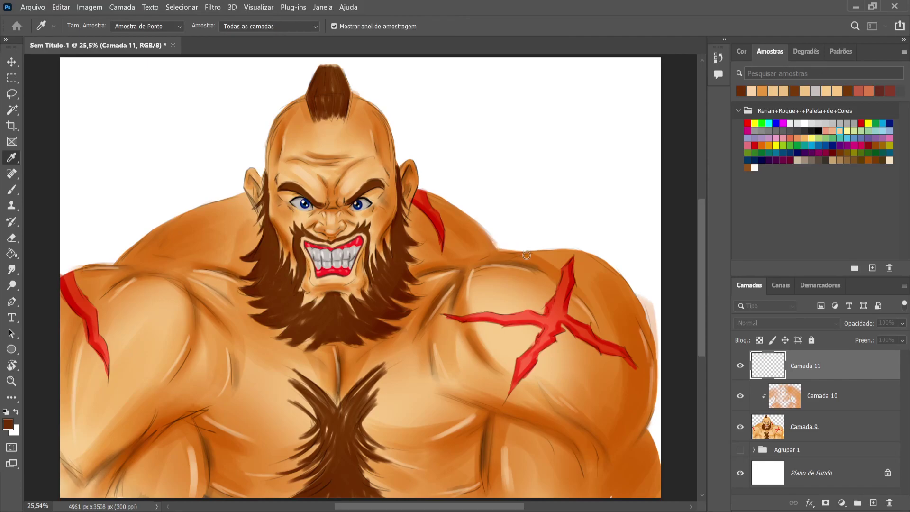
pyautogui.click(666, 218)
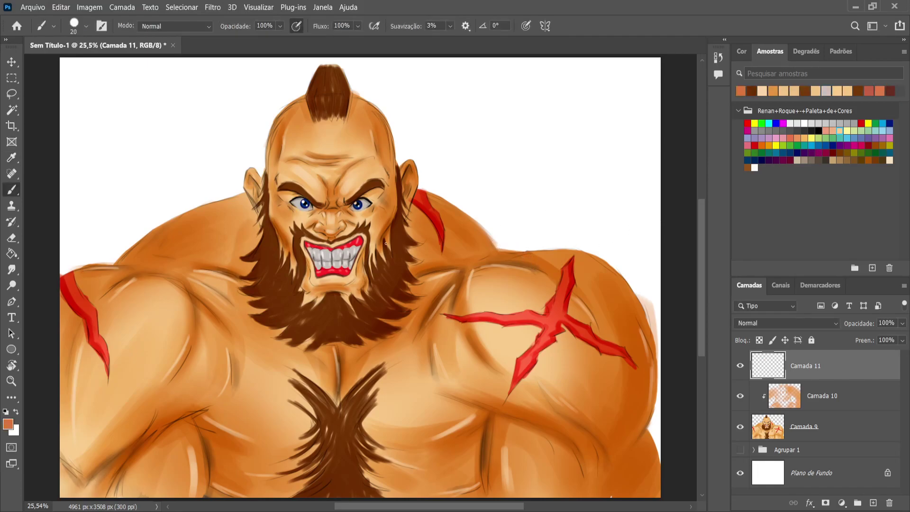
pyautogui.press('[')
pyautogui.press('[')
pyautogui.press('[')
pyautogui.keyDown('shift'); pyautogui.click(801, 406); pyautogui.keyUp('shift')
pyautogui.keyDown('shift'); pyautogui.click(807, 434); pyautogui.keyUp('shift')
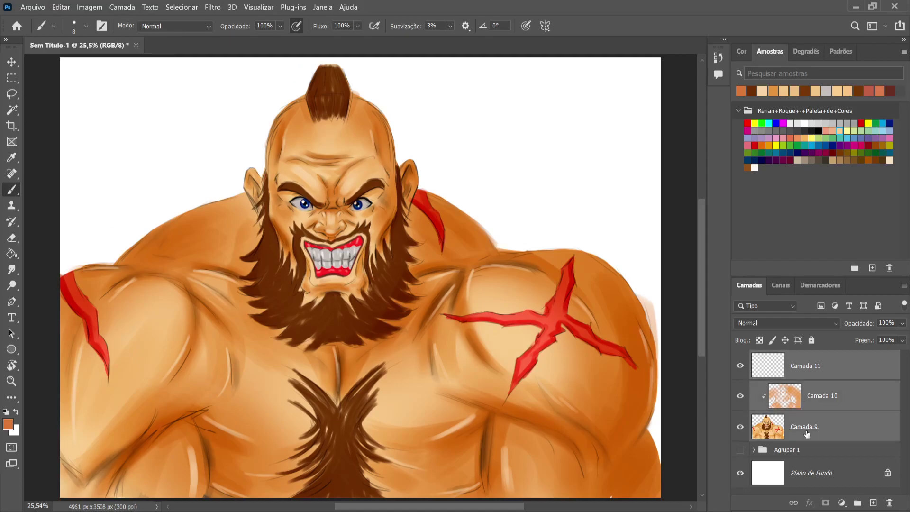
pyautogui.hotkey('ctrl', 'e')
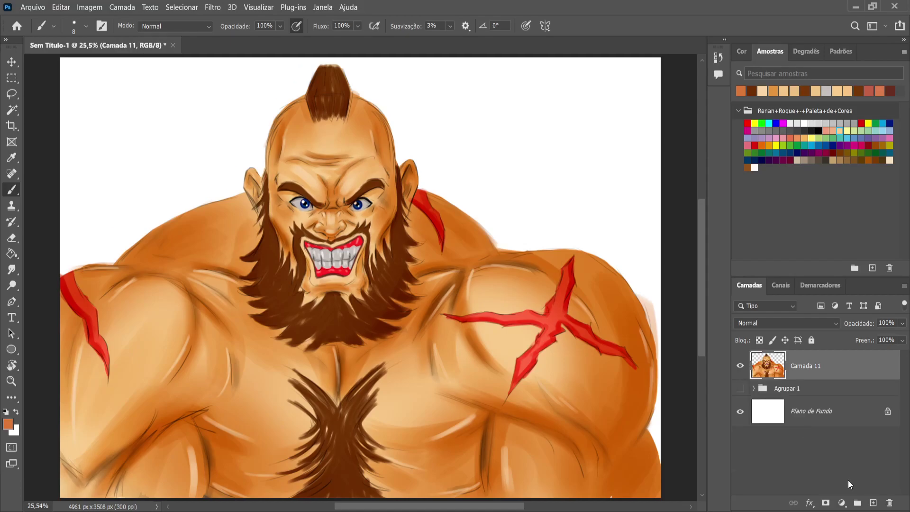
pyautogui.click(873, 502)
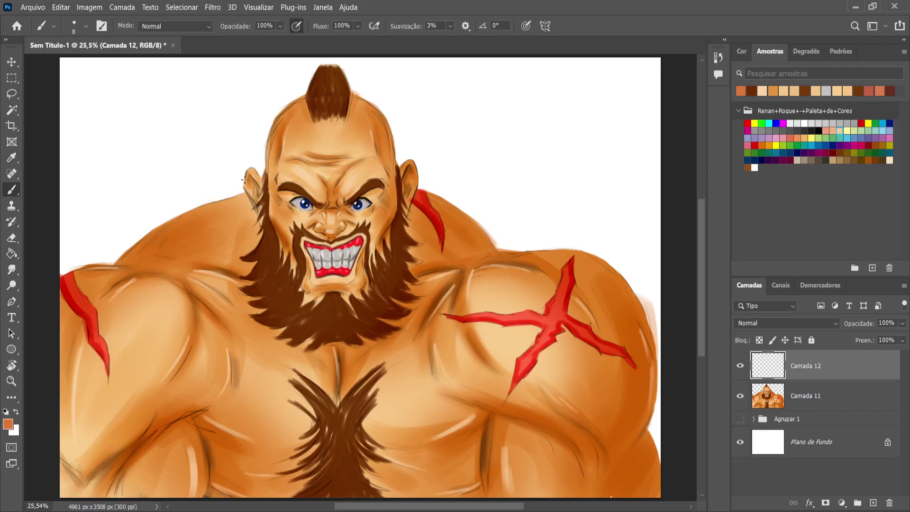
pyautogui.hotkey('ctrl', 'z')
pyautogui.hotkey('ctrl', 'z')
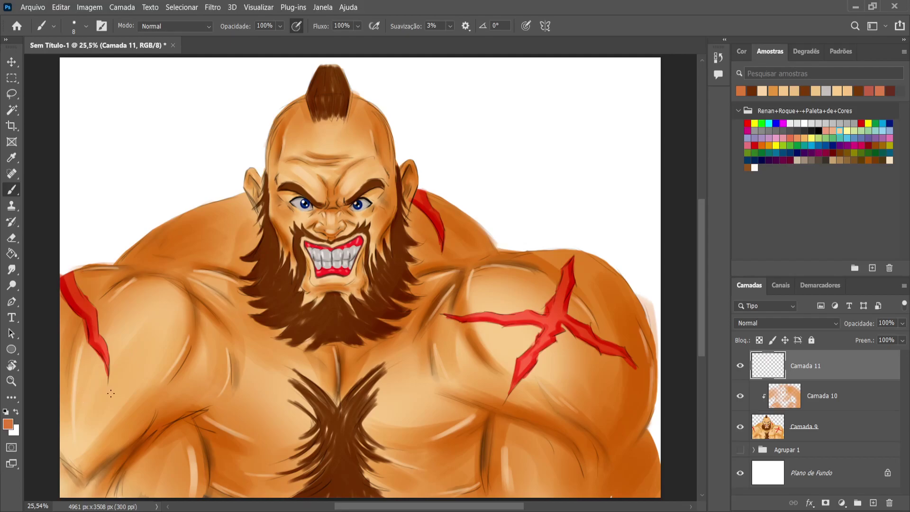
# Merge the highlight, Multiply and character layers into one layer and create a new empty layer above it
pyautogui.hotkey('alt', 'shift', '[')
pyautogui.hotkey('alt', 'shift', '[')
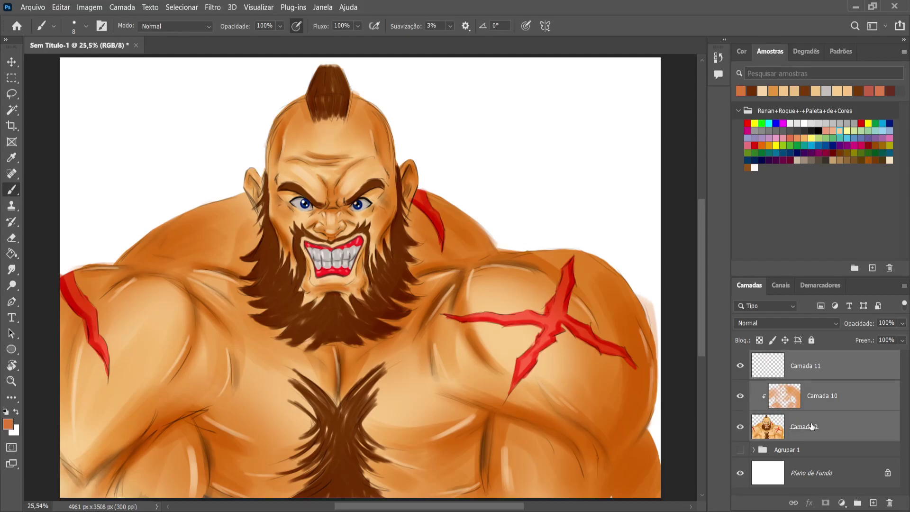
pyautogui.hotkey('ctrl', 'e')
pyautogui.click(873, 503)
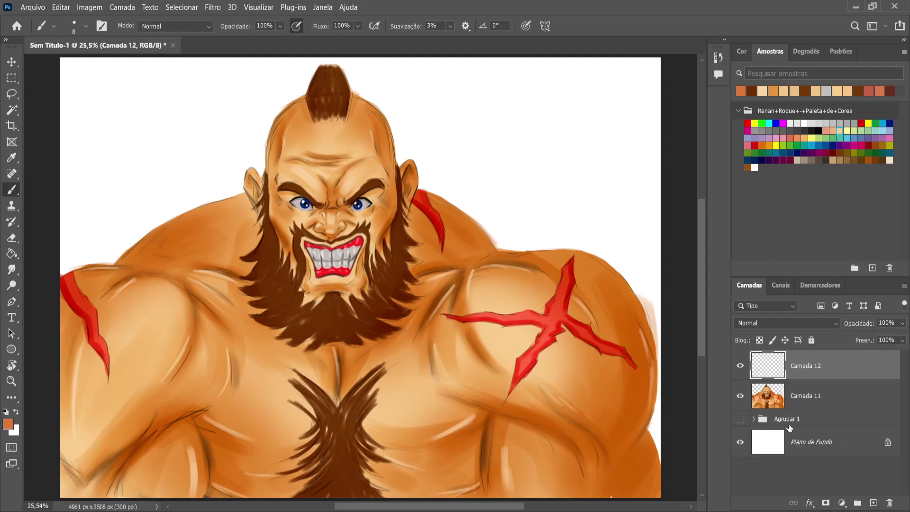
# Paint fine orange-brown hair strands over the beard and mohawk with the 8 px brush
pyautogui.press('i')
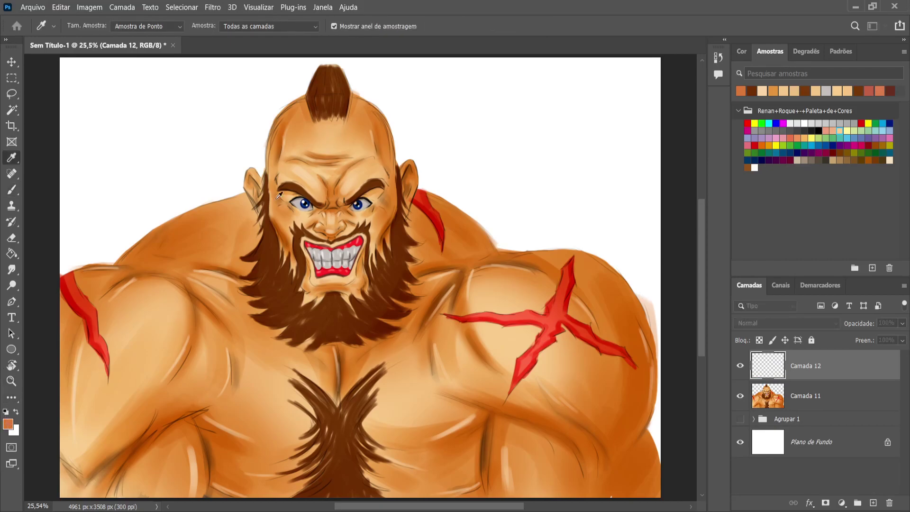
pyautogui.press('b')
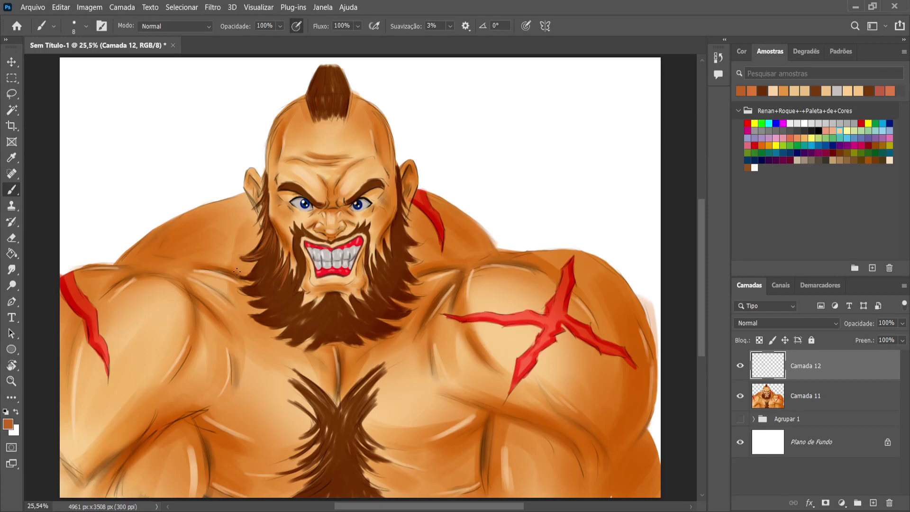
pyautogui.moveTo(272, 259); pyautogui.dragTo(267, 268)
pyautogui.moveTo(272, 294); pyautogui.dragTo(256, 303)
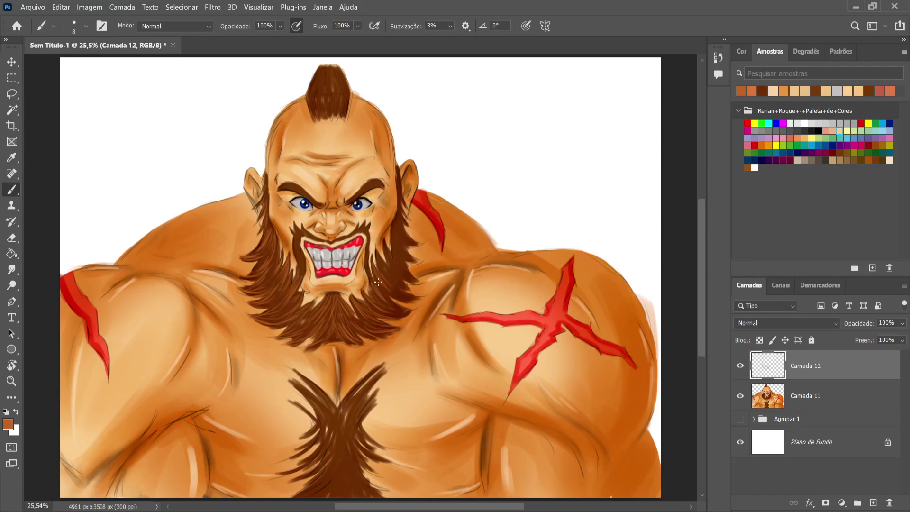
pyautogui.hotkey('ctrl', 'z')
pyautogui.moveTo(385, 287)
pyautogui.mouseDown()
pyautogui.moveTo(419, 297)
pyautogui.moveTo(396, 296)
pyautogui.moveTo(399, 279)
pyautogui.moveTo(420, 293)
pyautogui.moveTo(394, 282)
pyautogui.moveTo(409, 279)
pyautogui.moveTo(407, 295)
pyautogui.moveTo(423, 287)
pyautogui.moveTo(403, 286)
pyautogui.mouseUp()
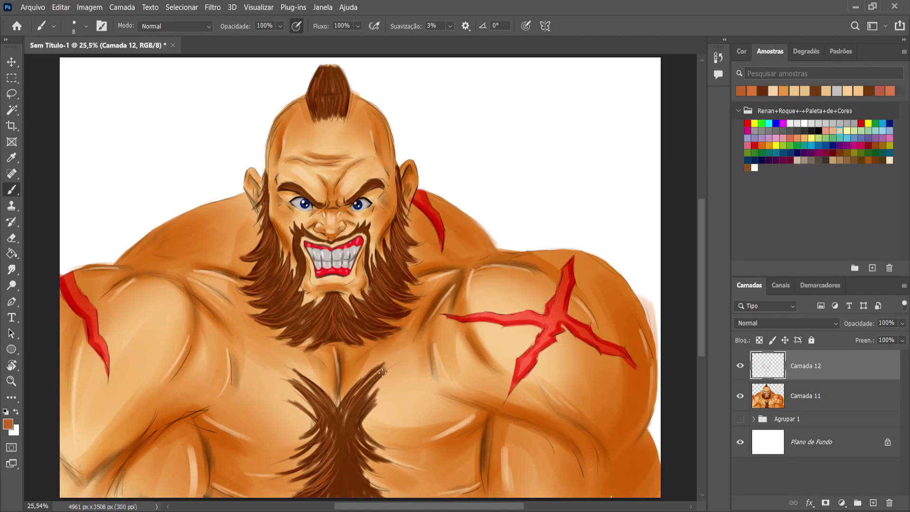
# Paint fine orange-brown hair strands through the chest hair, following its downward growth
pyautogui.moveTo(364, 407)
pyautogui.mouseDown()
pyautogui.moveTo(370, 436)
pyautogui.moveTo(354, 421)
pyautogui.moveTo(368, 447)
pyautogui.moveTo(353, 429)
pyautogui.moveTo(378, 459)
pyautogui.moveTo(351, 425)
pyautogui.moveTo(364, 454)
pyautogui.mouseUp()
pyautogui.moveTo(346, 424)
pyautogui.mouseDown()
pyautogui.moveTo(365, 437)
pyautogui.moveTo(364, 461)
pyautogui.mouseUp()
pyautogui.moveTo(348, 432)
pyautogui.mouseDown()
pyautogui.moveTo(368, 475)
pyautogui.moveTo(344, 418)
pyautogui.moveTo(338, 441)
pyautogui.moveTo(353, 474)
pyautogui.moveTo(349, 452)
pyautogui.moveTo(369, 486)
pyautogui.moveTo(358, 457)
pyautogui.moveTo(382, 486)
pyautogui.moveTo(360, 462)
pyautogui.mouseUp()
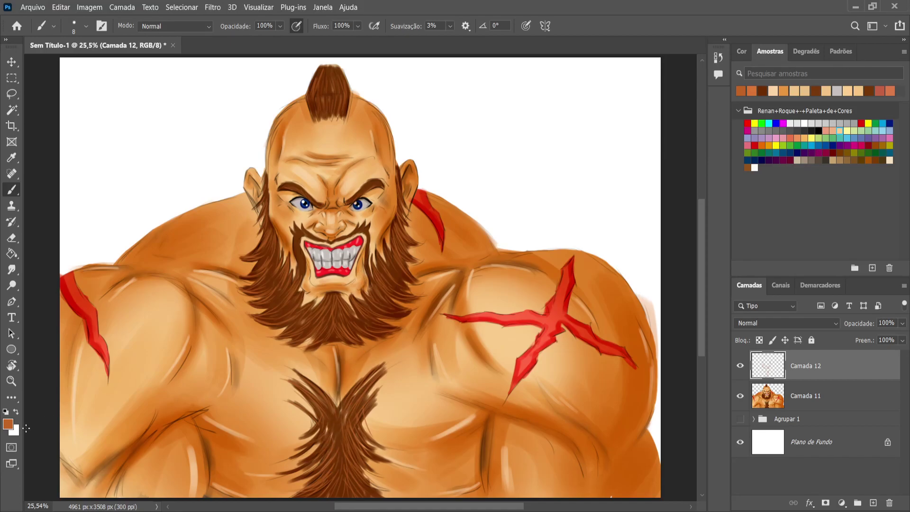
# Pick a very dark brown and paint fine dark strands through and along the edges of the chest hair
pyautogui.press('i')
pyautogui.click(545, 335)
pyautogui.click(677, 224)
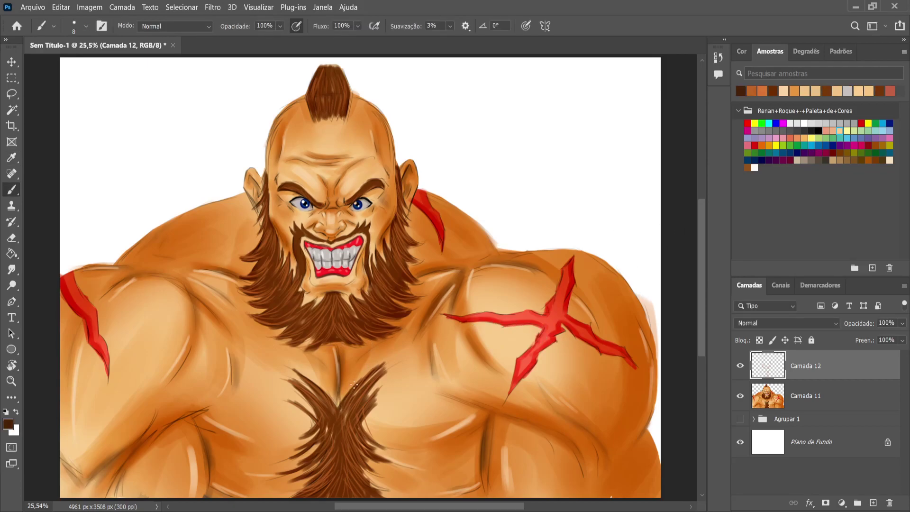
pyautogui.moveTo(349, 393)
pyautogui.mouseDown()
pyautogui.moveTo(336, 417)
pyautogui.moveTo(331, 411)
pyautogui.moveTo(335, 420)
pyautogui.moveTo(320, 380)
pyautogui.moveTo(335, 401)
pyautogui.moveTo(288, 367)
pyautogui.moveTo(292, 372)
pyautogui.mouseUp()
pyautogui.moveTo(324, 441)
pyautogui.mouseDown()
pyautogui.moveTo(286, 463)
pyautogui.moveTo(322, 459)
pyautogui.moveTo(320, 448)
pyautogui.moveTo(285, 473)
pyautogui.moveTo(320, 462)
pyautogui.moveTo(300, 483)
pyautogui.mouseUp()
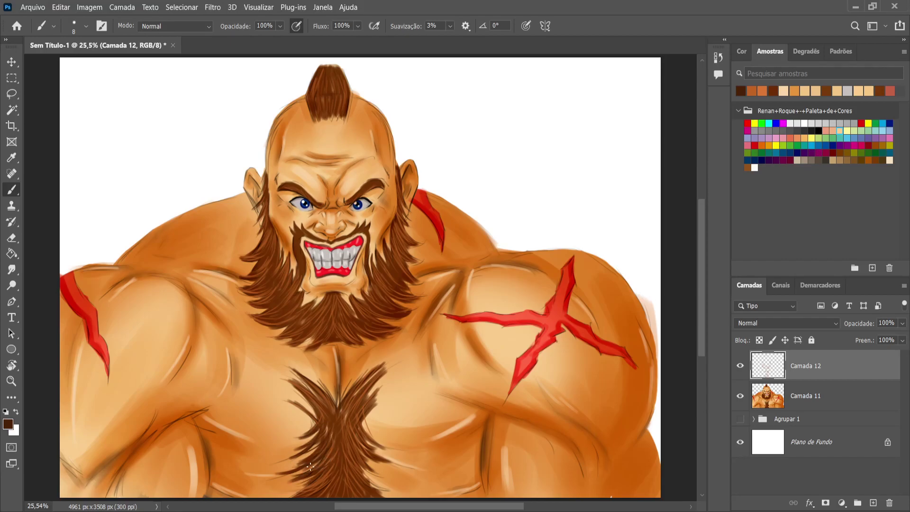
pyautogui.moveTo(379, 371)
pyautogui.mouseDown()
pyautogui.moveTo(359, 430)
pyautogui.moveTo(365, 406)
pyautogui.moveTo(385, 449)
pyautogui.moveTo(366, 436)
pyautogui.moveTo(374, 456)
pyautogui.moveTo(362, 439)
pyautogui.moveTo(385, 463)
pyautogui.moveTo(370, 464)
pyautogui.moveTo(356, 445)
pyautogui.moveTo(381, 487)
pyautogui.mouseUp()
pyautogui.moveTo(308, 483); pyautogui.dragTo(295, 489)
# Paint fine very dark brown strands through the beard's side edges, the moustache ends and the sideburns beside the ears
pyautogui.moveTo(265, 214)
pyautogui.mouseDown()
pyautogui.moveTo(260, 237)
pyautogui.moveTo(235, 257)
pyautogui.mouseUp()
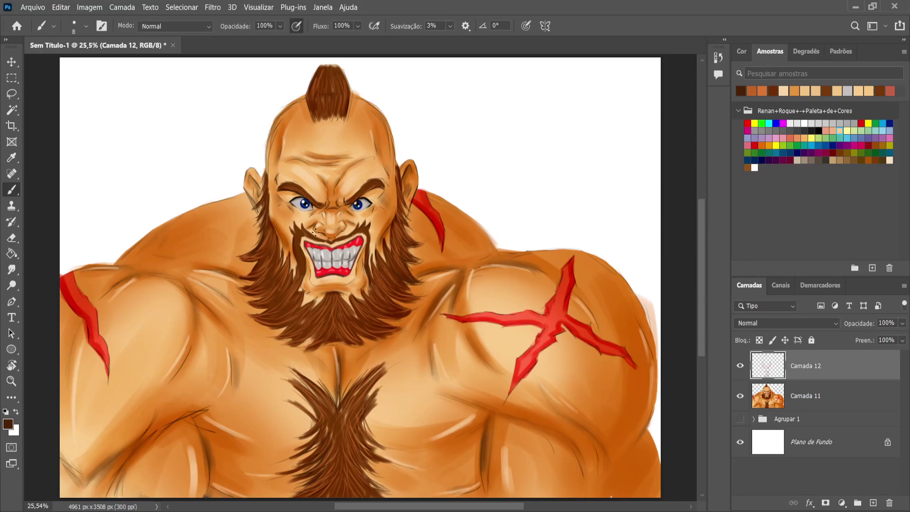
pyautogui.click(753, 91)
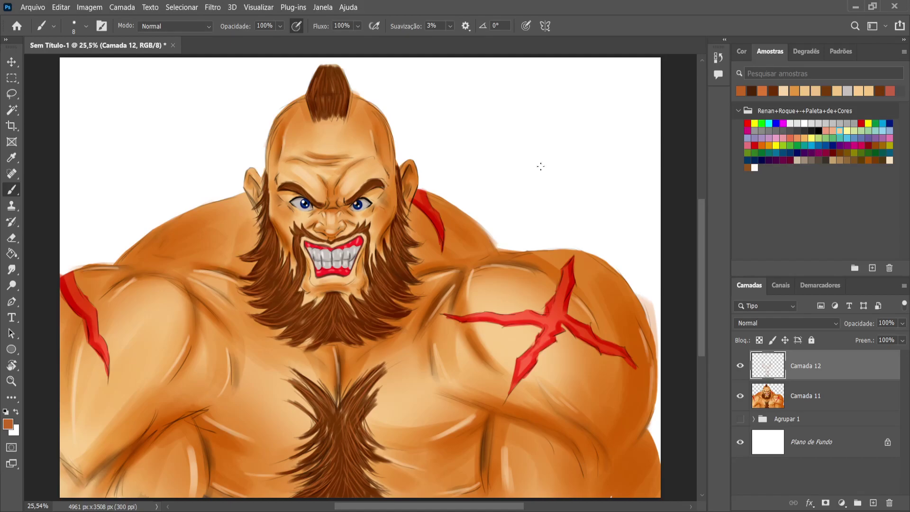
pyautogui.click(751, 90)
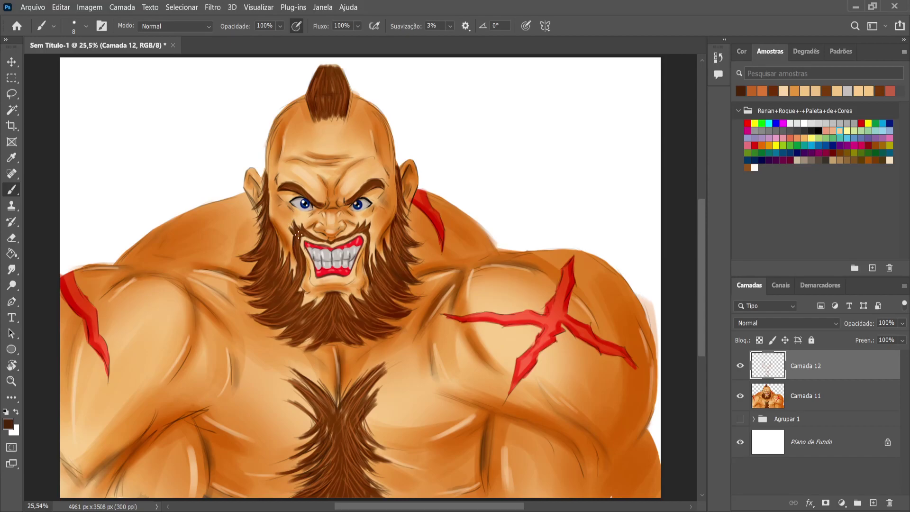
pyautogui.moveTo(300, 258); pyautogui.dragTo(300, 274)
pyautogui.moveTo(361, 231); pyautogui.dragTo(376, 271)
pyautogui.moveTo(266, 165); pyautogui.dragTo(264, 182)
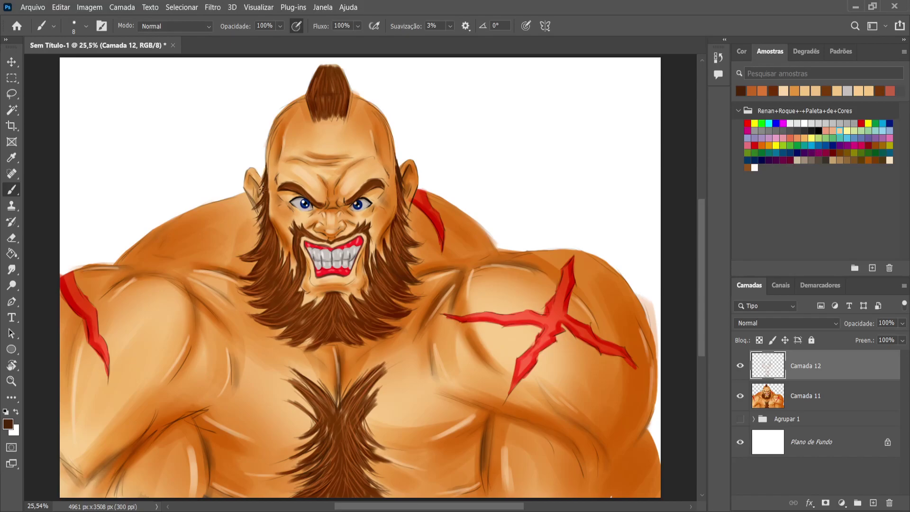
pyautogui.moveTo(265, 181); pyautogui.dragTo(257, 203)
pyautogui.moveTo(270, 195); pyautogui.dragTo(267, 216)
# Sample light skin tones from the face and touch up the skin around the eyes and cheeks with a 35 px brush
pyautogui.keyDown('alt'); pyautogui.click(377, 190); pyautogui.keyUp('alt')
pyautogui.press(']')
pyautogui.press(']')
pyautogui.press(']')
pyautogui.press(']')
pyautogui.press(']')
pyautogui.press(']')
pyautogui.press(']')
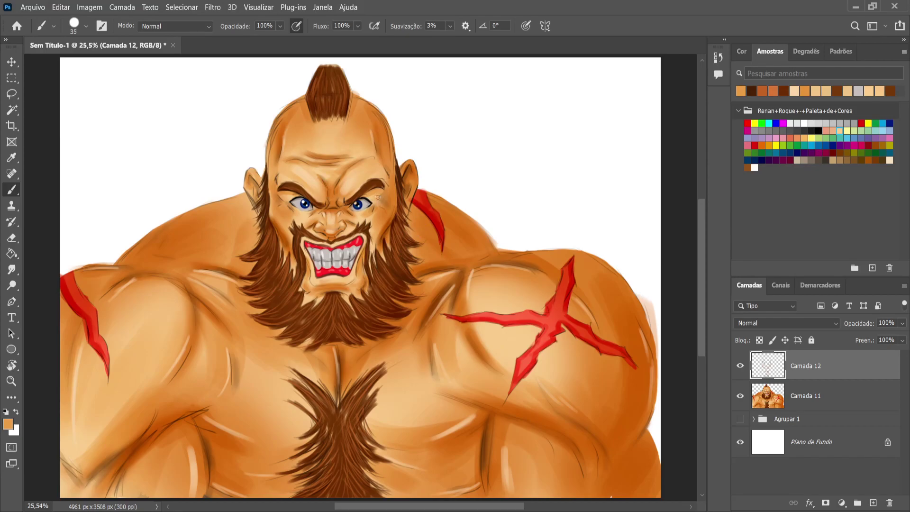
pyautogui.keyDown('alt'); pyautogui.click(285, 196); pyautogui.keyUp('alt')
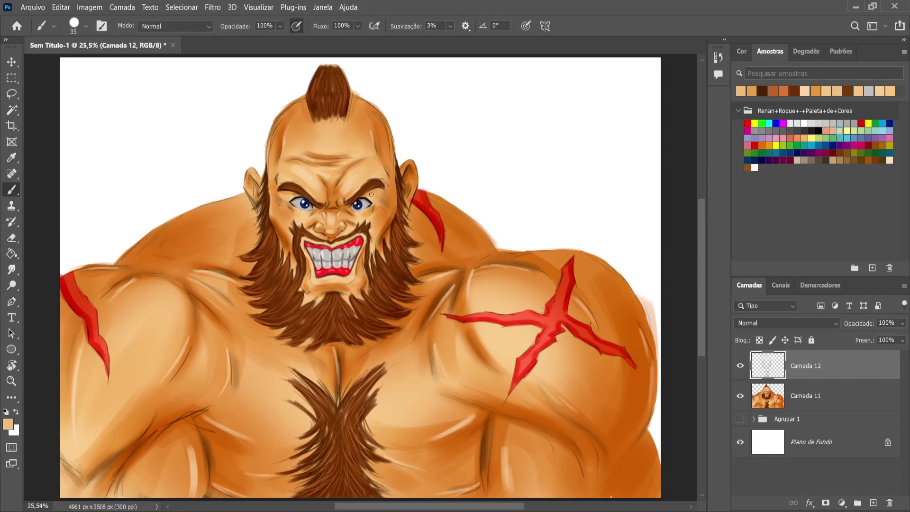
pyautogui.keyDown('alt'); pyautogui.click(371, 218); pyautogui.keyUp('alt')
pyautogui.moveTo(372, 214)
pyautogui.mouseDown()
pyautogui.moveTo(379, 218)
pyautogui.moveTo(378, 209)
pyautogui.mouseUp()
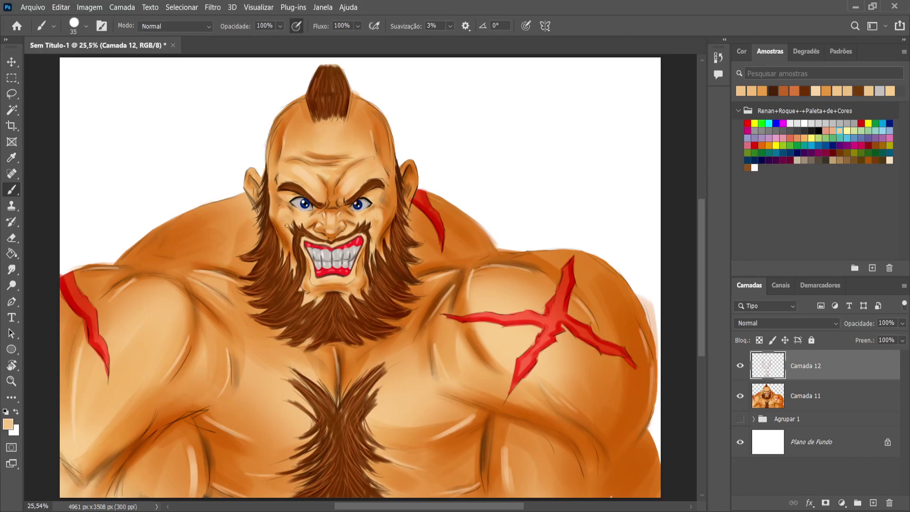
pyautogui.moveTo(277, 214); pyautogui.dragTo(282, 228)
# Sample orange skin tones and paint over the temples, the sides of the skull and the scalp edge beside the mohawk
pyautogui.keyDown('alt'); pyautogui.click(277, 174); pyautogui.keyUp('alt')
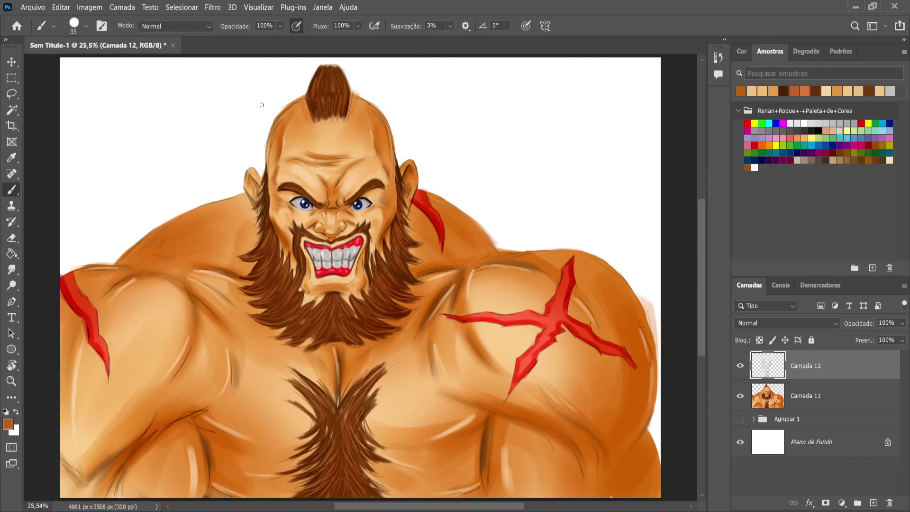
pyautogui.keyDown('alt'); pyautogui.click(291, 115); pyautogui.keyUp('alt')
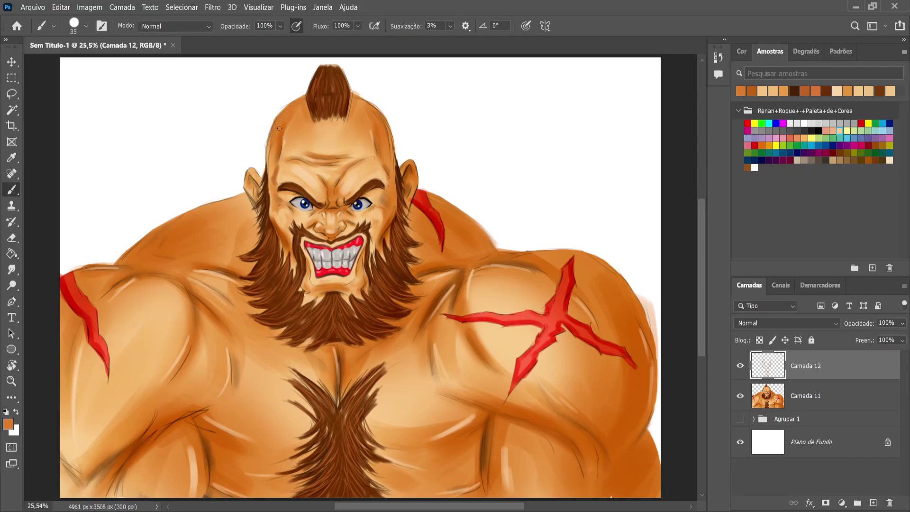
pyautogui.moveTo(277, 127); pyautogui.dragTo(268, 183)
pyautogui.keyDown('alt'); pyautogui.click(359, 95); pyautogui.keyUp('alt')
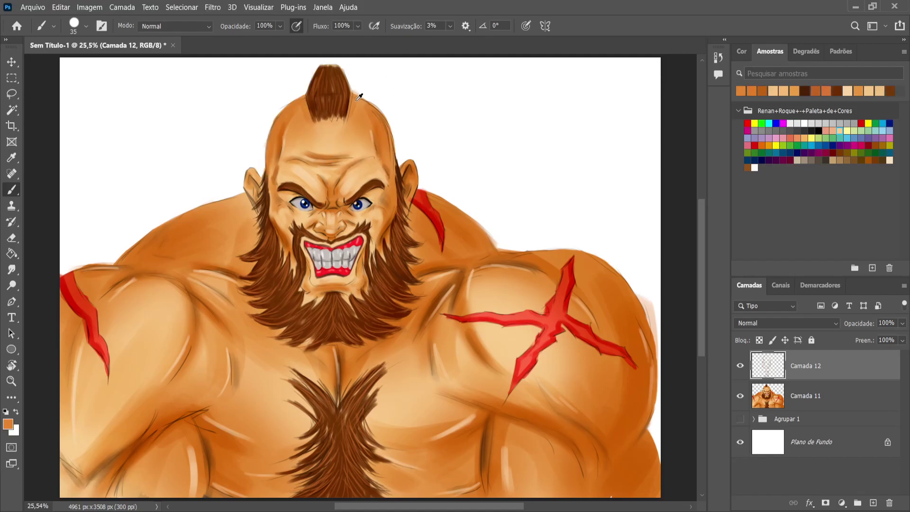
pyautogui.moveTo(353, 93); pyautogui.dragTo(379, 127)
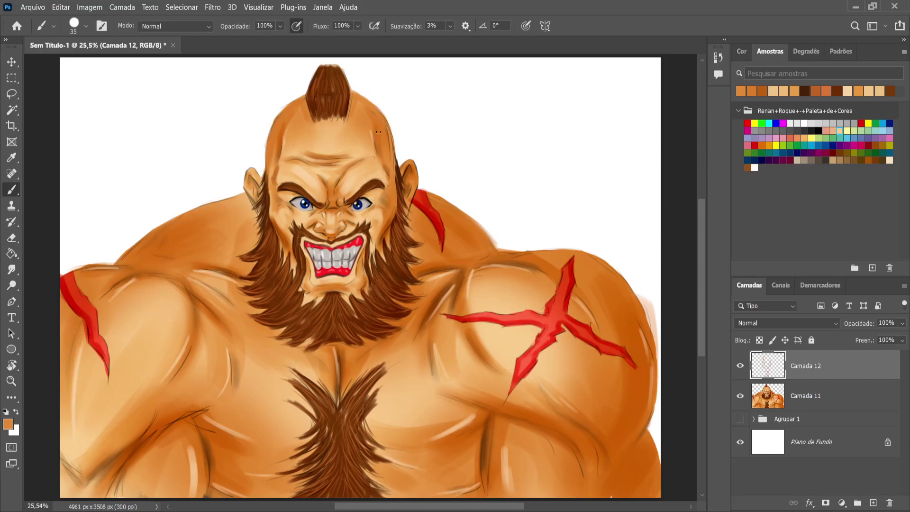
pyautogui.keyDown('alt'); pyautogui.click(287, 117); pyautogui.keyUp('alt')
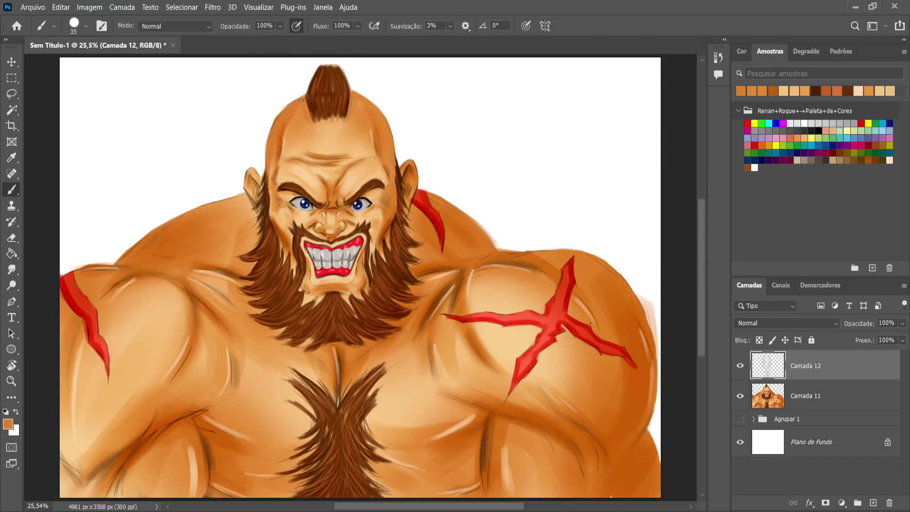
pyautogui.press('[')
pyautogui.press('[')
pyautogui.press('[')
pyautogui.press(']')
pyautogui.press(']')
pyautogui.press(']')
pyautogui.press(']')
pyautogui.press(']')
# Merge the hair detail layer into the character layer and duplicate the merged layer
pyautogui.hotkey('ctrl', 'e')
pyautogui.hotkey('ctrl', 'j')
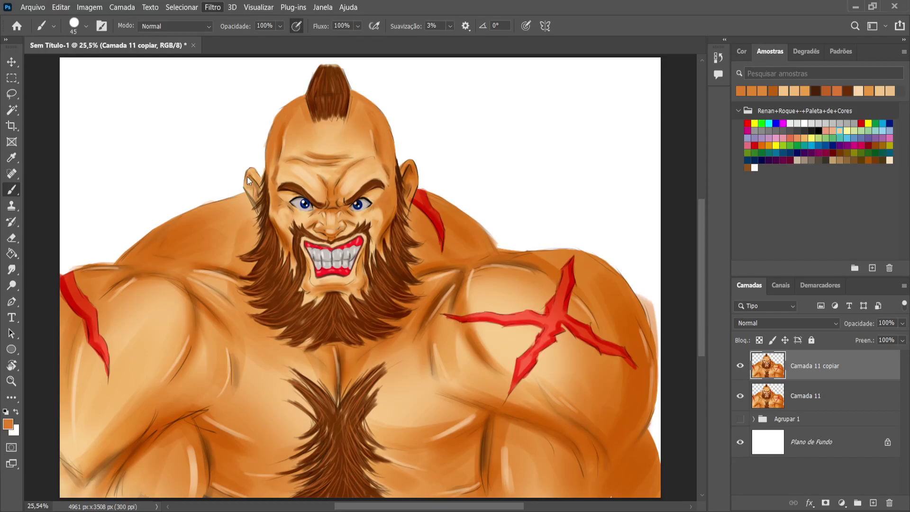
pyautogui.press('h')
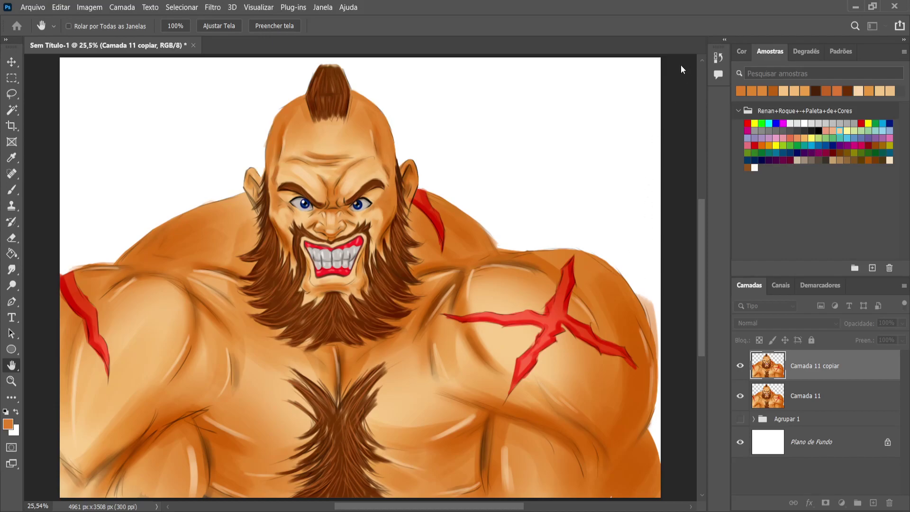
pyautogui.press('b')
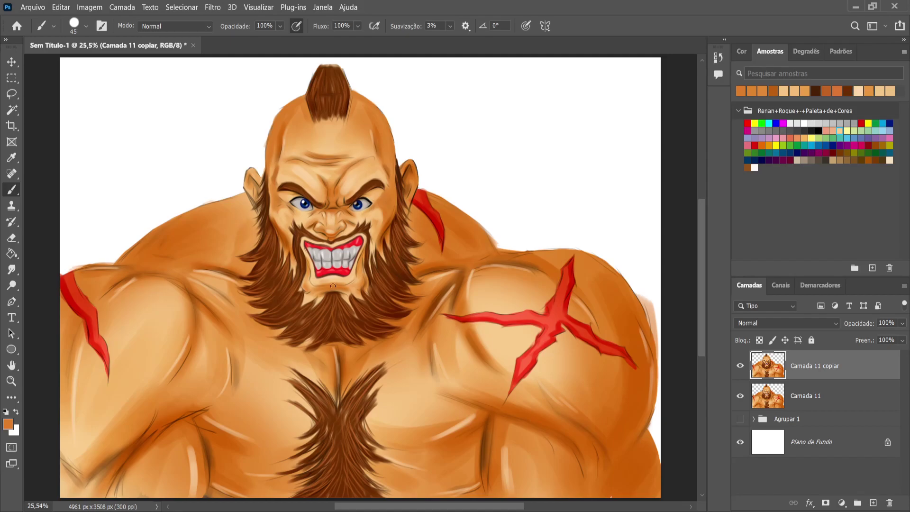
# Erase the outer shoulder and arm beside the cross-shaped scar on the duplicate layer with a 400 px eraser
pyautogui.click(12, 237)
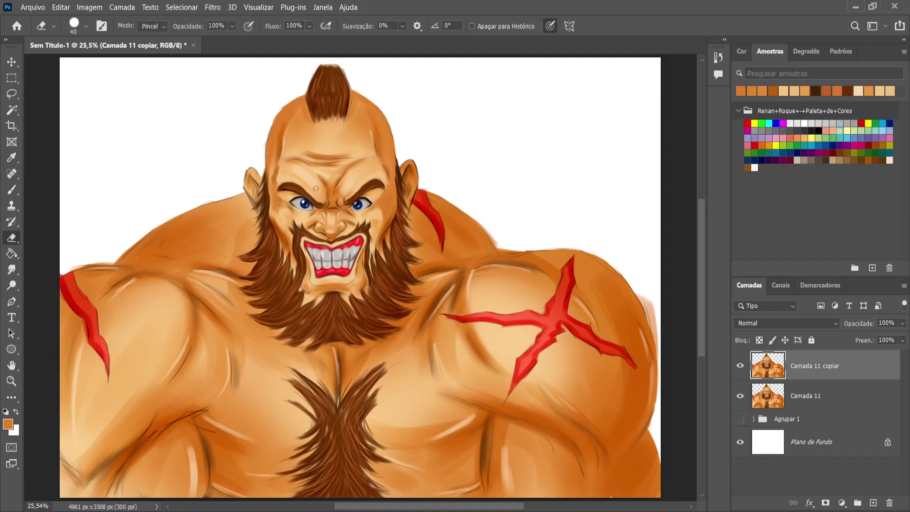
pyautogui.press(']')
pyautogui.press(']')
pyautogui.press(']')
pyautogui.press(']')
pyautogui.press(']')
pyautogui.press(']')
pyautogui.press(']')
pyautogui.press(']')
pyautogui.press(']')
pyautogui.press(']')
pyautogui.press(']')
pyautogui.press(']')
pyautogui.press(']')
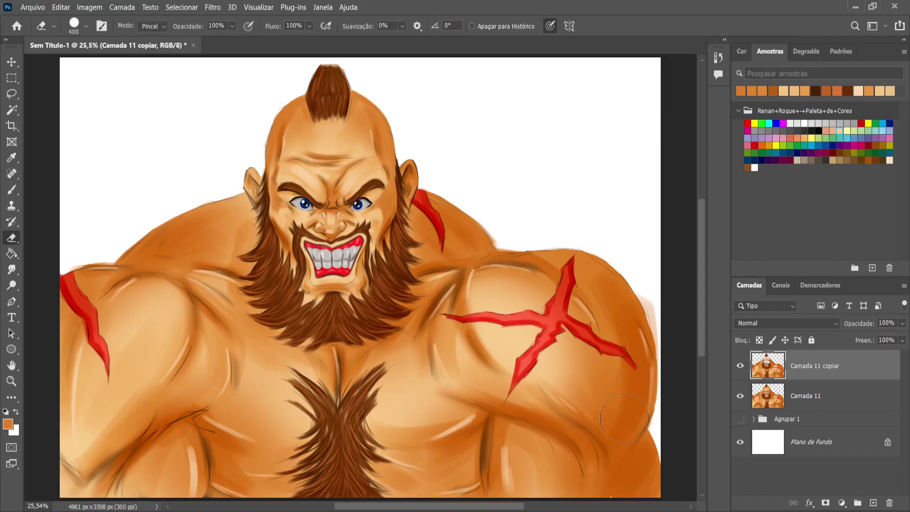
# Erase the pale stray paint outside the scarred shoulder on the lower character layer with a smaller eraser
pyautogui.click(805, 397)
pyautogui.press('[')
pyautogui.press('[')
pyautogui.press('[')
pyautogui.press('[')
pyautogui.press('[')
pyautogui.press('[')
pyautogui.press('[')
pyautogui.press('[')
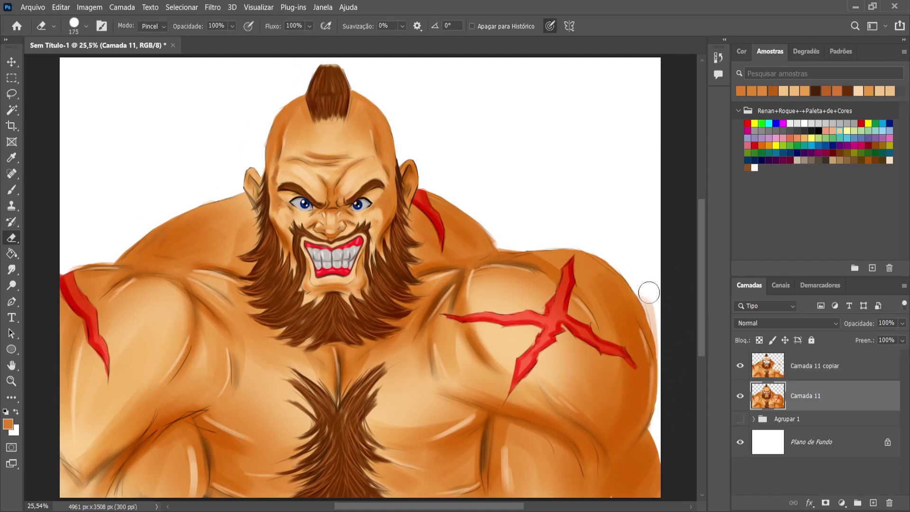
pyautogui.moveTo(642, 289)
pyautogui.mouseDown()
pyautogui.moveTo(665, 356)
pyautogui.moveTo(652, 313)
pyautogui.moveTo(650, 327)
pyautogui.moveTo(665, 334)
pyautogui.mouseUp()
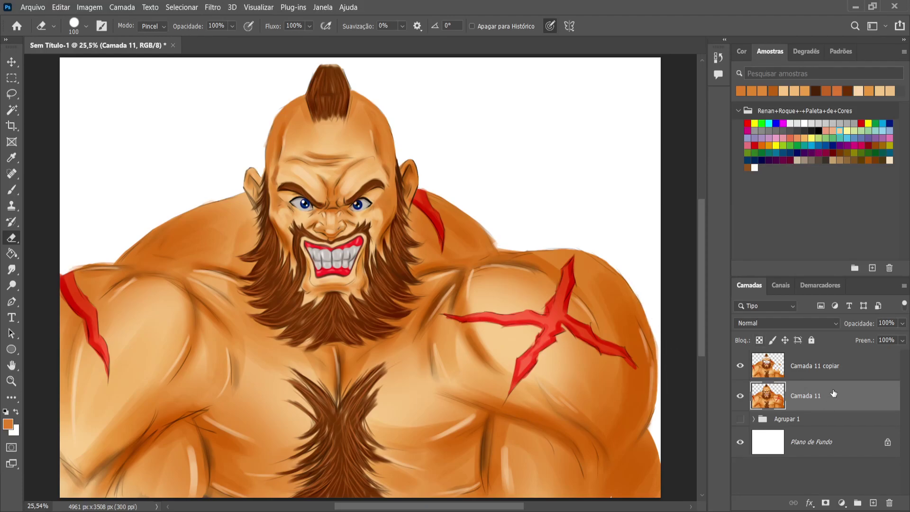
# Erase the arms and outer chest on the duplicate character layer with a 600 px eraser
pyautogui.click(833, 375)
pyautogui.press(']')
pyautogui.press(']')
pyautogui.press(']')
pyautogui.press(']')
pyautogui.press(']')
pyautogui.press(']')
pyautogui.press(']')
pyautogui.press(']')
pyautogui.press(']')
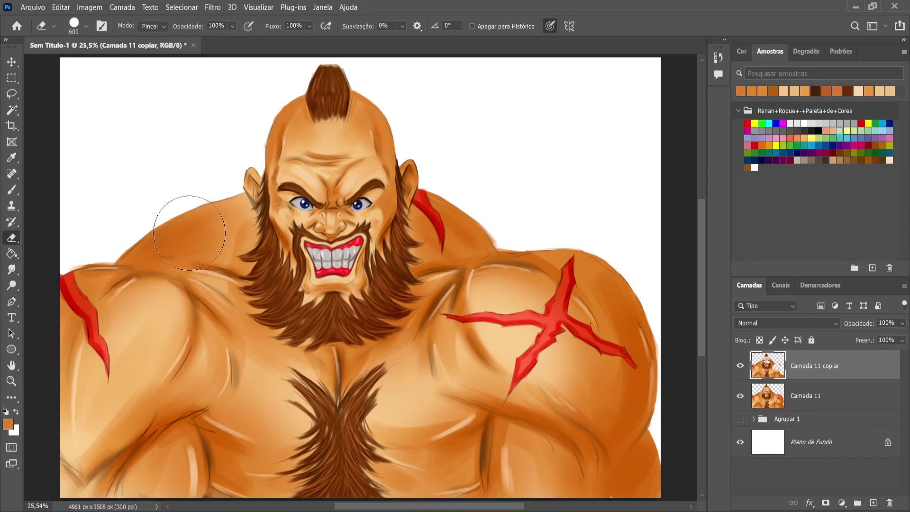
pyautogui.moveTo(109, 373)
pyautogui.mouseDown()
pyautogui.moveTo(209, 334)
pyautogui.moveTo(216, 399)
pyautogui.moveTo(246, 450)
pyautogui.mouseUp()
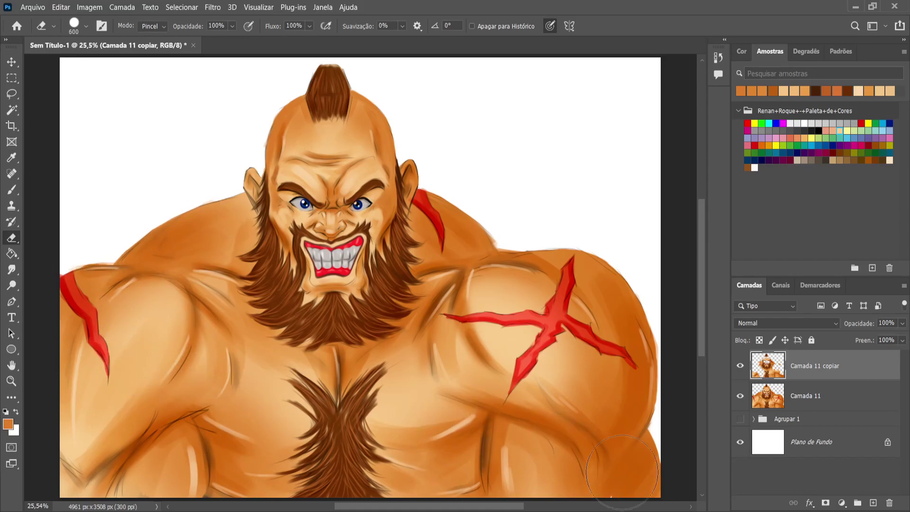
pyautogui.moveTo(591, 354)
pyautogui.mouseDown()
pyautogui.moveTo(517, 343)
pyautogui.moveTo(522, 294)
pyautogui.moveTo(438, 343)
pyautogui.moveTo(470, 325)
pyautogui.moveTo(434, 363)
pyautogui.mouseUp()
# Erase the duplicate layer around the neck and ears with a 200 px eraser and merge it into the character layer
pyautogui.press('[')
pyautogui.press('[')
pyautogui.press('[')
pyautogui.press('[')
pyautogui.moveTo(226, 237)
pyautogui.mouseDown()
pyautogui.moveTo(228, 206)
pyautogui.moveTo(242, 216)
pyautogui.mouseUp()
pyautogui.moveTo(419, 162); pyautogui.dragTo(419, 201)
pyautogui.moveTo(244, 178); pyautogui.dragTo(253, 171)
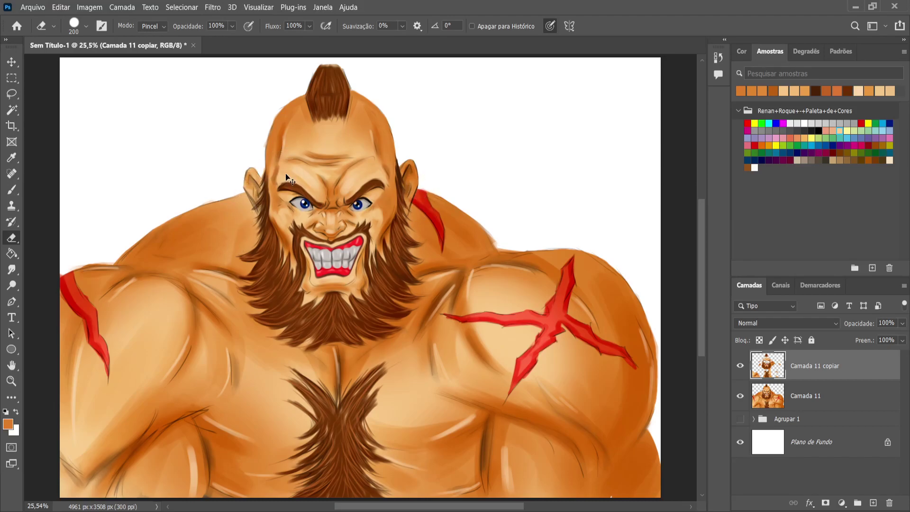
pyautogui.hotkey('ctrl', 'e')
# Sample brown and orange skin tones from the ears and touch up the ears with the brush
pyautogui.press('b')
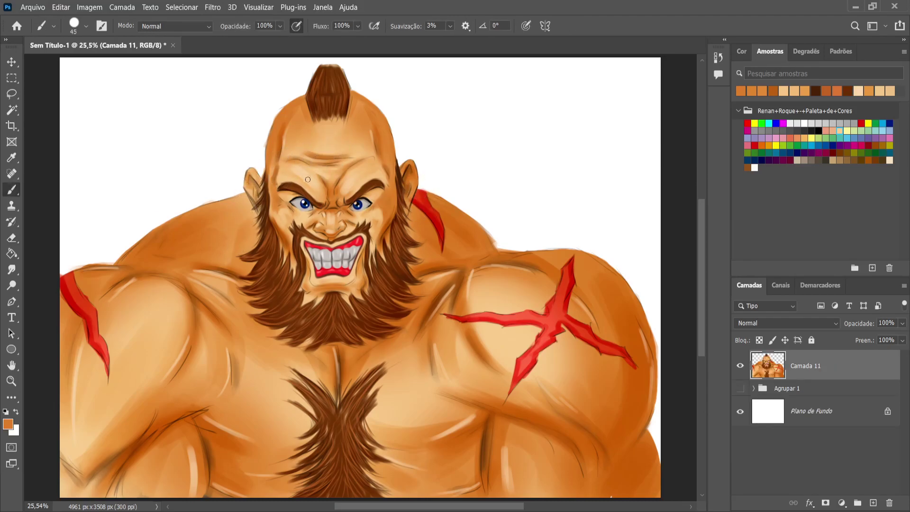
pyautogui.keyDown('alt'); pyautogui.click(250, 185); pyautogui.keyUp('alt')
pyautogui.keyDown('alt'); pyautogui.click(252, 186); pyautogui.keyUp('alt')
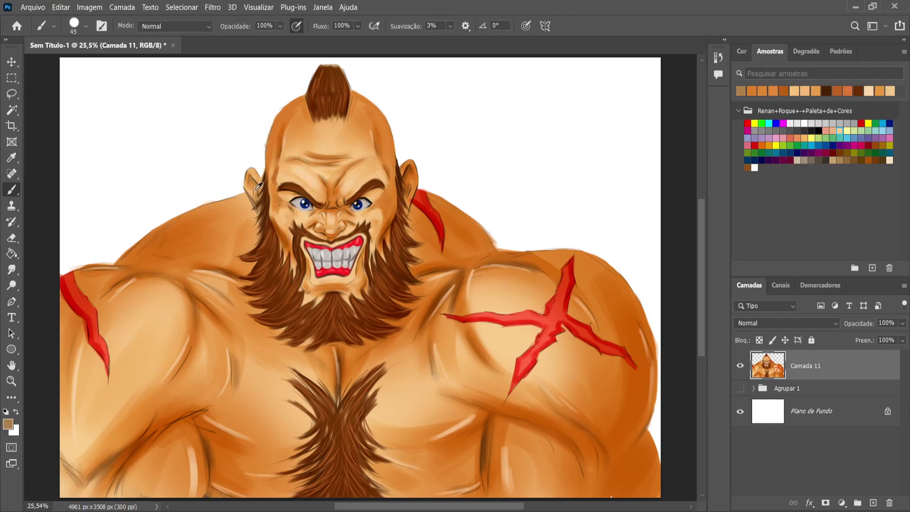
pyautogui.keyDown('alt'); pyautogui.click(421, 177); pyautogui.keyUp('alt')
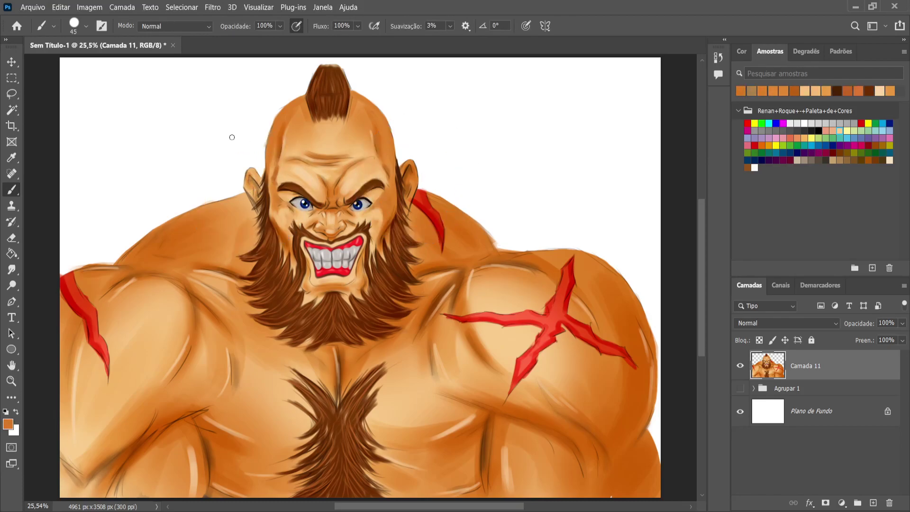
pyautogui.press('[')
pyautogui.press('[')
# Sample a pale skin tone from the forehead and paint fine highlights on the skin with a brush of about 15 px
pyautogui.keyDown('alt'); pyautogui.click(307, 169); pyautogui.keyUp('alt')
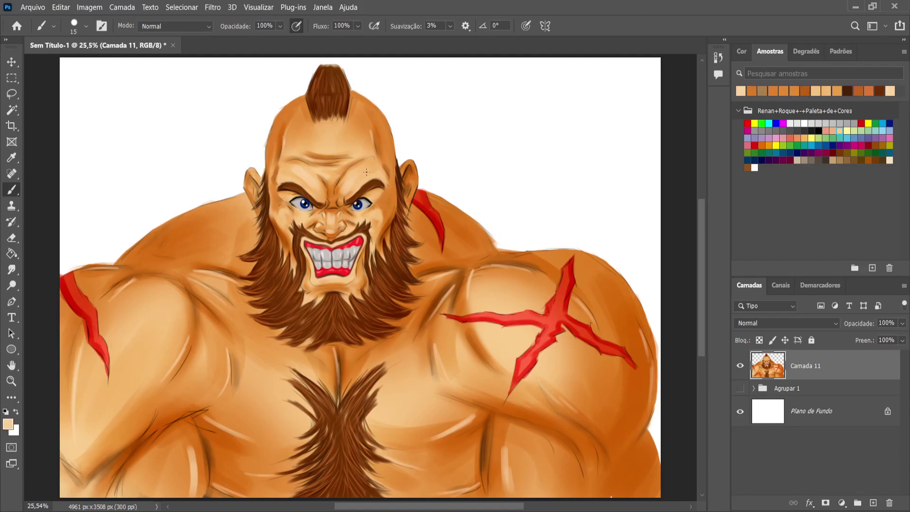
pyautogui.press(']')
pyautogui.press(']')
pyautogui.press('[')
pyautogui.press('[')
pyautogui.press(']')
pyautogui.press('[')
# Clean up stray paint along the outer edges of the shoulders with the eraser, reducing its size to 80 px
pyautogui.press('e')
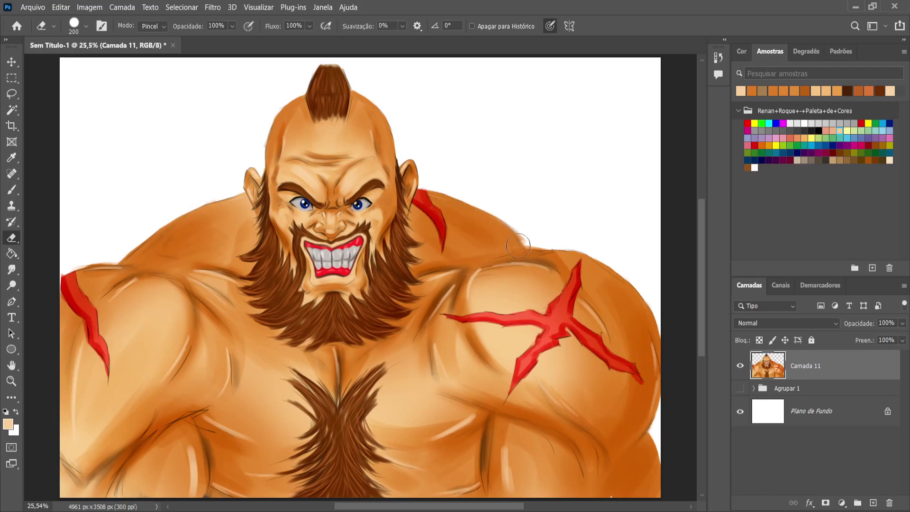
pyautogui.press('[')
pyautogui.press('[')
pyautogui.press('[')
pyautogui.press('[')
pyautogui.press('[')
pyautogui.press('[')
pyautogui.hotkey('ctrl', '+')
pyautogui.hotkey('ctrl', '+')
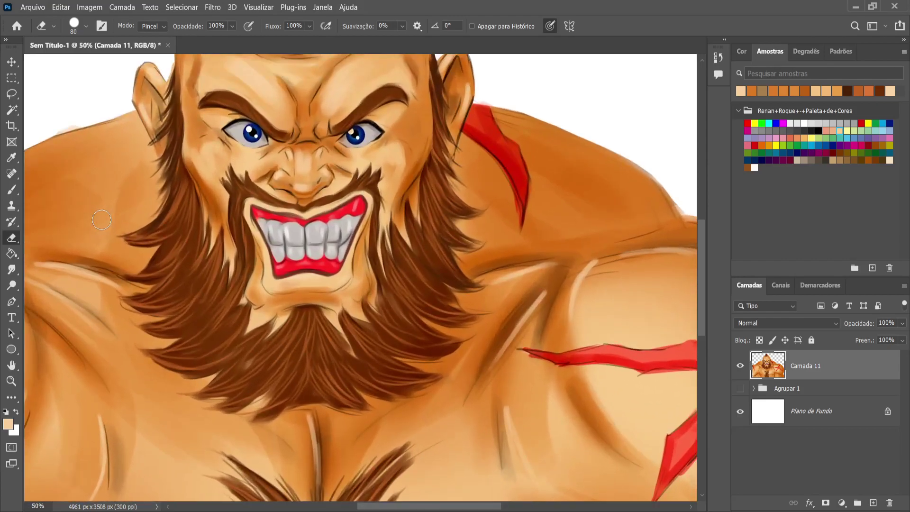
# Sample the light grey of the teeth and touch up the upper teeth with an 8 px brush
pyautogui.press('b')
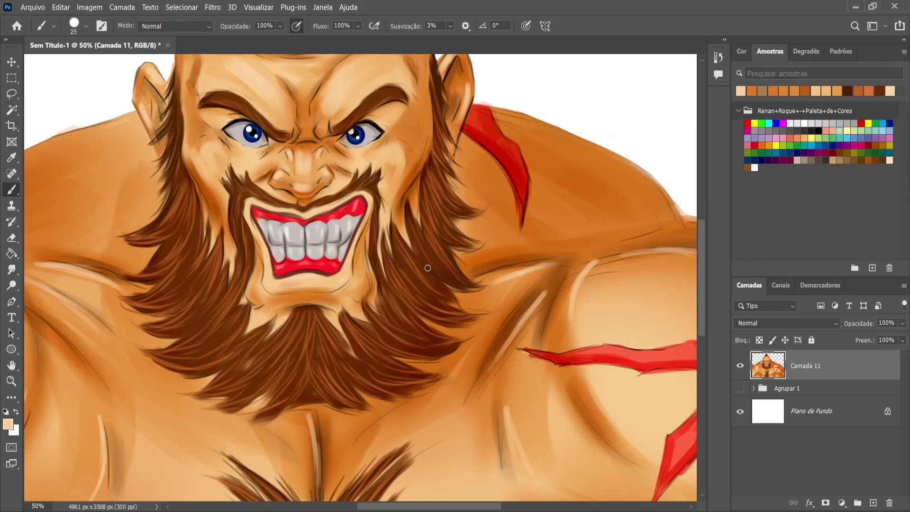
pyautogui.keyDown('alt'); pyautogui.click(281, 220); pyautogui.keyUp('alt')
pyautogui.press('[')
pyautogui.press('[')
pyautogui.press('[')
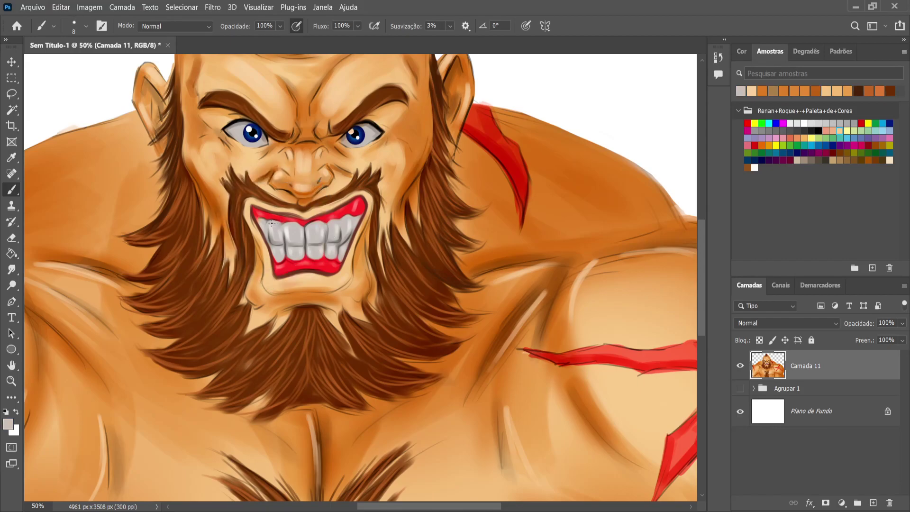
pyautogui.moveTo(276, 222); pyautogui.dragTo(282, 225)
pyautogui.scroll(-3, 339, 182)
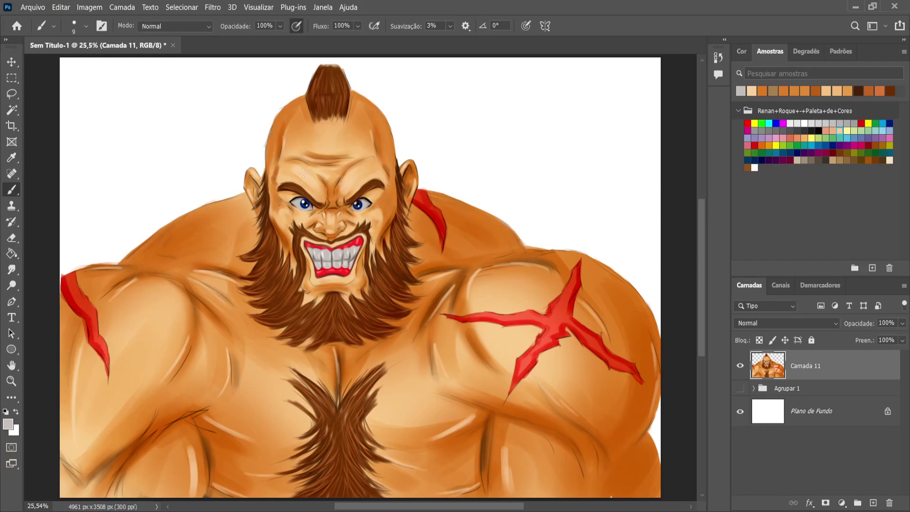
# Sample a very dark brown from the eyebrow and touch up the eyebrow area with a slightly larger brush
pyautogui.keyDown('alt'); pyautogui.click(374, 189); pyautogui.keyUp('alt')
pyautogui.press(']')
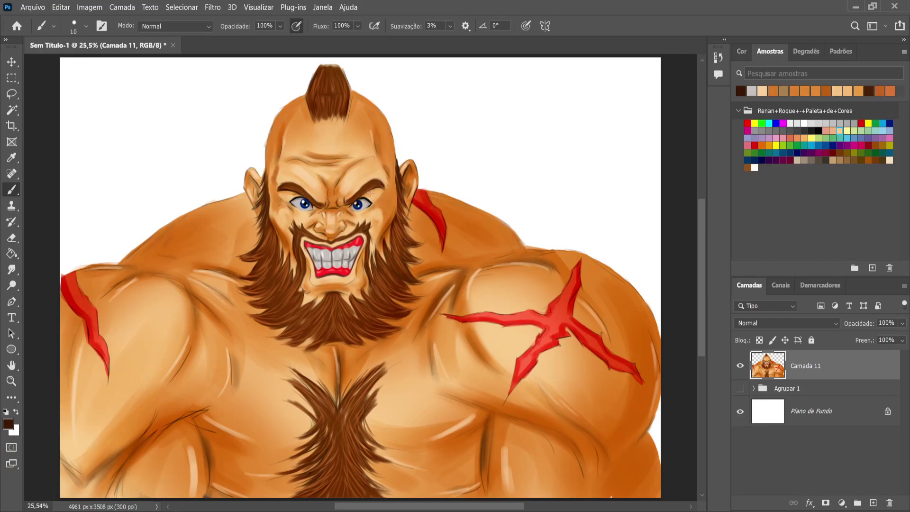
pyautogui.press(']')
# Create a new layer directly beneath the character layer and fill it with bright red using the Paint Bucket
pyautogui.click(806, 411)
pyautogui.click(808, 393)
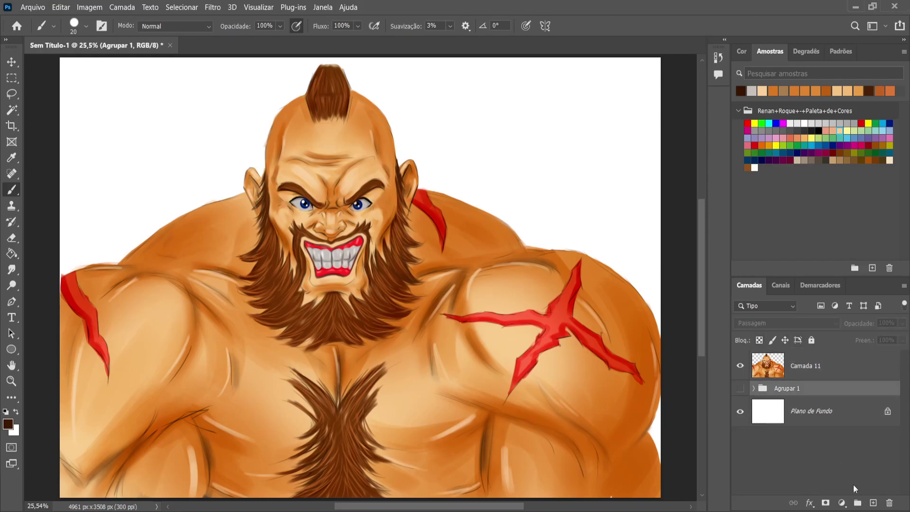
pyautogui.click(873, 503)
pyautogui.click(8, 256)
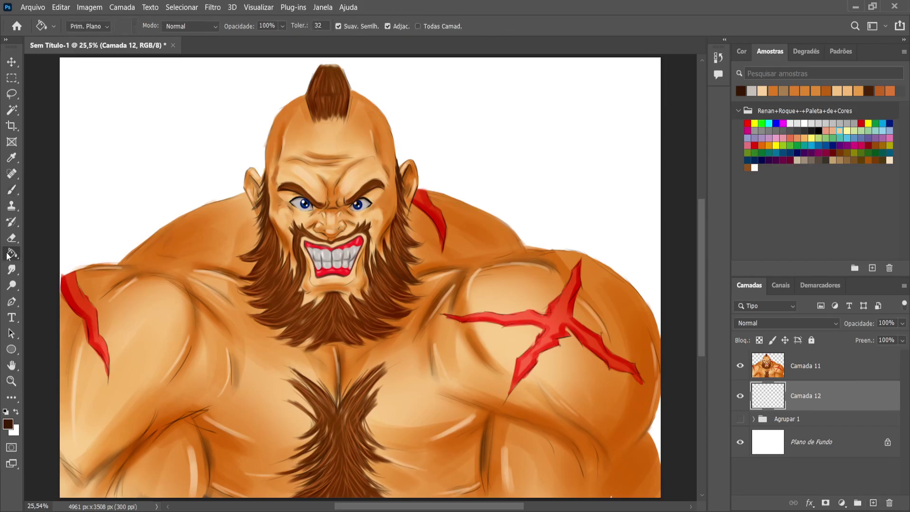
pyautogui.press('d')
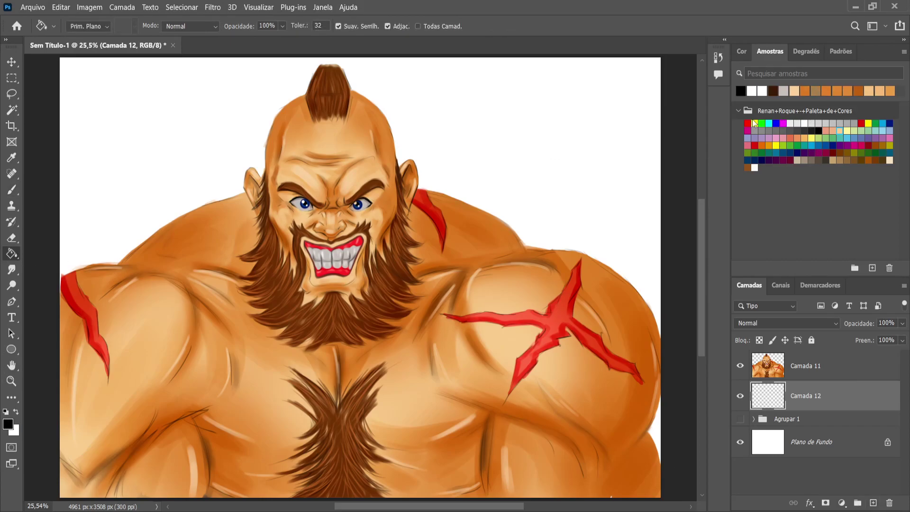
pyautogui.click(748, 124)
pyautogui.click(562, 169)
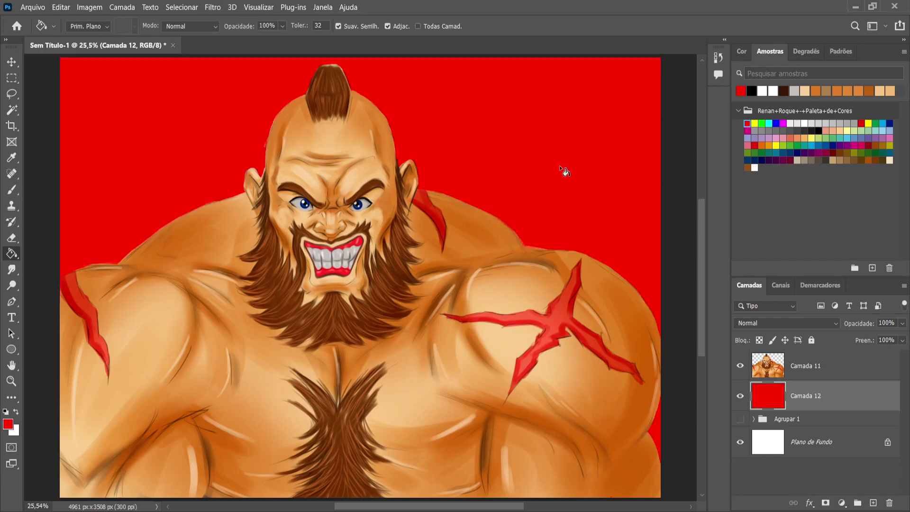
# Darken the bright red background layer to a dark red
pyautogui.press('i')
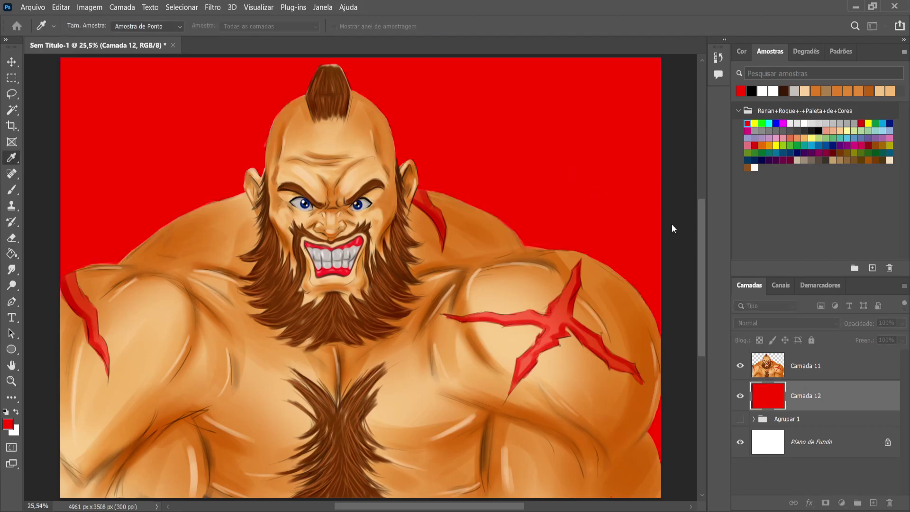
pyautogui.moveTo(679, 239); pyautogui.dragTo(647, 239)
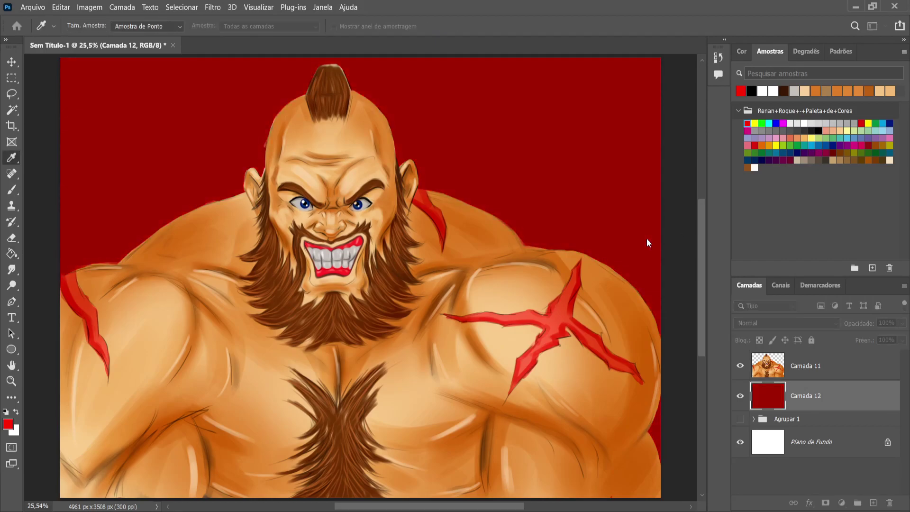
pyautogui.press('g')
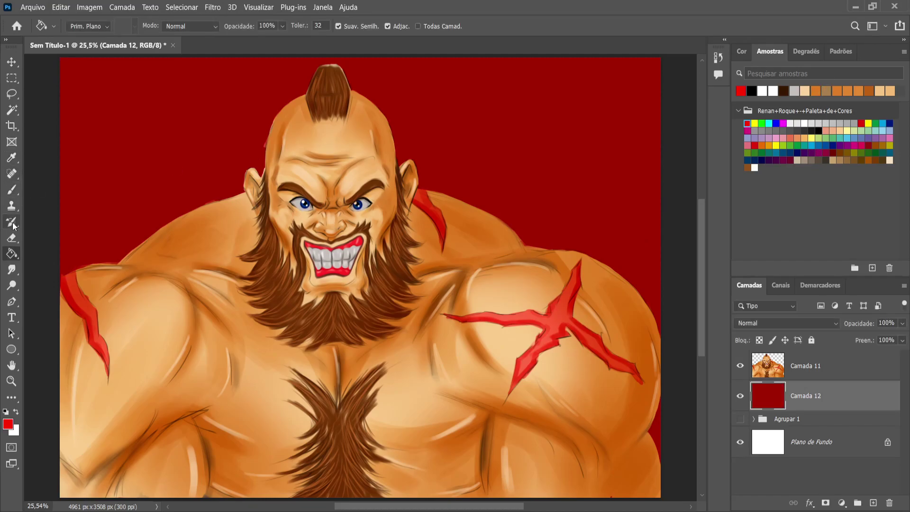
# Erase stray paint along the outline of the head above the ear on the character layer, using a smaller eraser
pyautogui.click(12, 238)
pyautogui.click(783, 361)
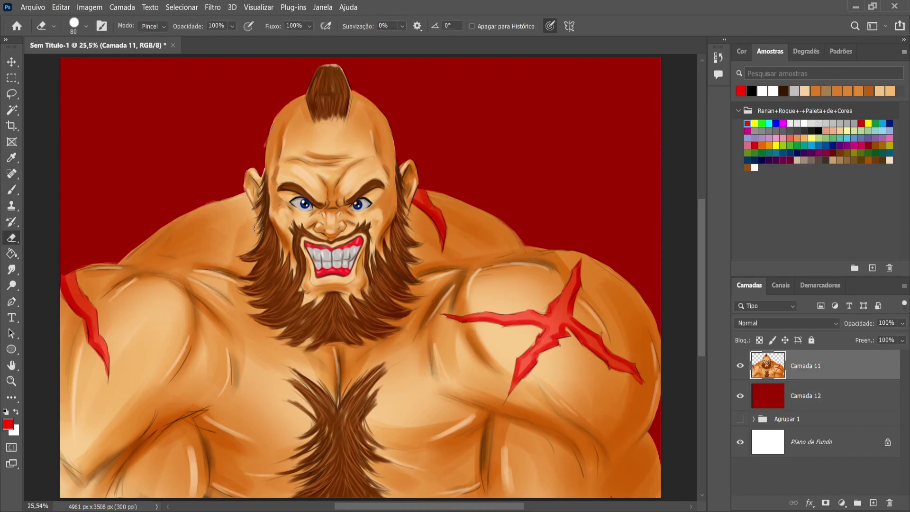
pyautogui.press('[')
pyautogui.press('[')
pyautogui.press('[')
pyautogui.press('[')
pyautogui.press('[')
pyautogui.press('[')
pyautogui.moveTo(264, 144)
pyautogui.mouseDown()
pyautogui.moveTo(266, 124)
pyautogui.moveTo(263, 159)
pyautogui.mouseUp()
pyautogui.press(']')
pyautogui.press(']')
pyautogui.press(']')
pyautogui.press('[')
pyautogui.press('[')
pyautogui.press('[')
# Sample the dark brown beside the ear and touch up the head's edge there with a small brush
pyautogui.press('b')
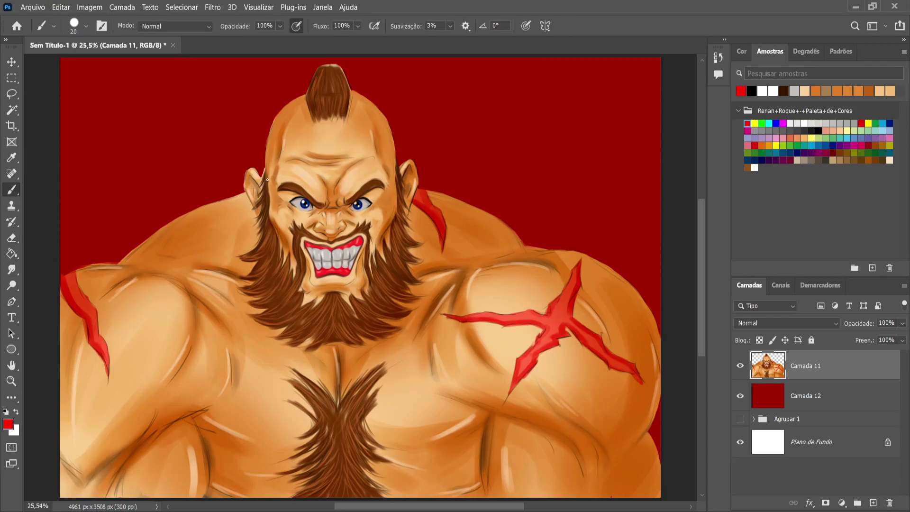
pyautogui.keyDown('alt'); pyautogui.click(266, 172); pyautogui.keyUp('alt')
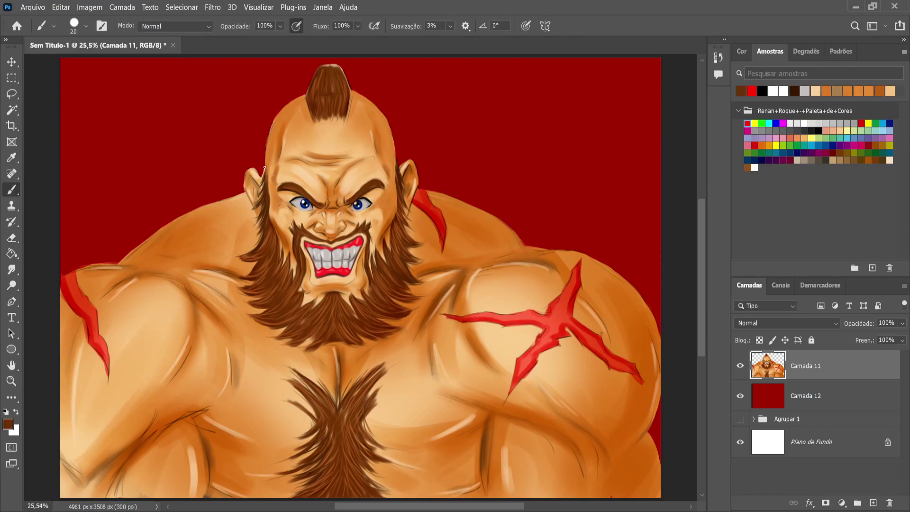
pyautogui.press(']')
# Add a new layer directly above the dark red background layer and choose bright red as the brush colour
pyautogui.click(11, 62)
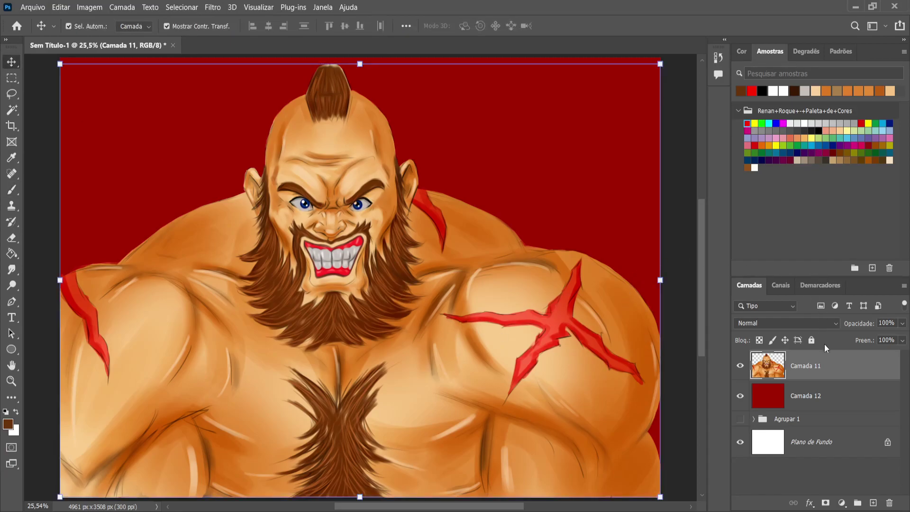
pyautogui.click(816, 396)
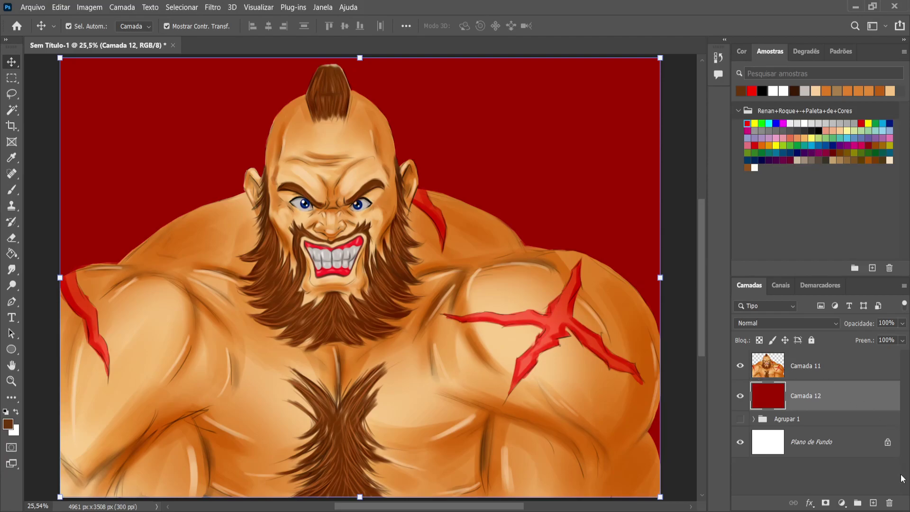
pyautogui.click(873, 503)
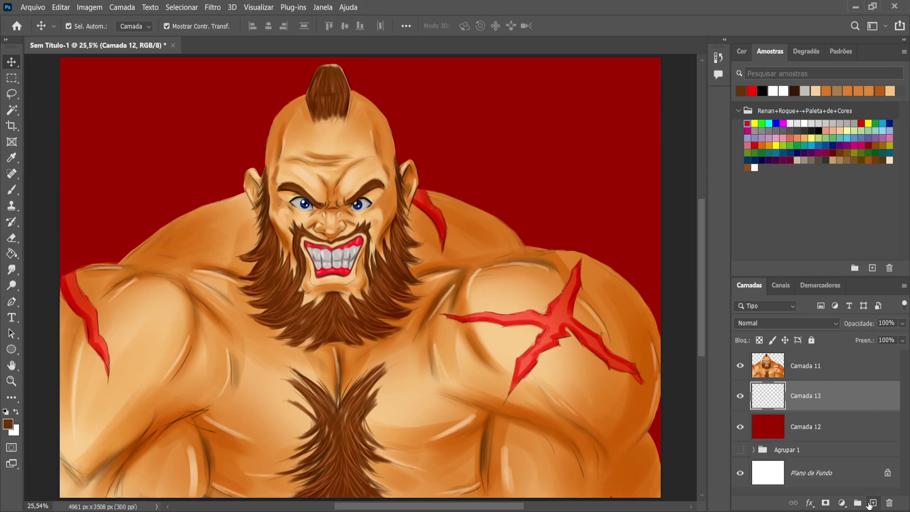
pyautogui.click(11, 190)
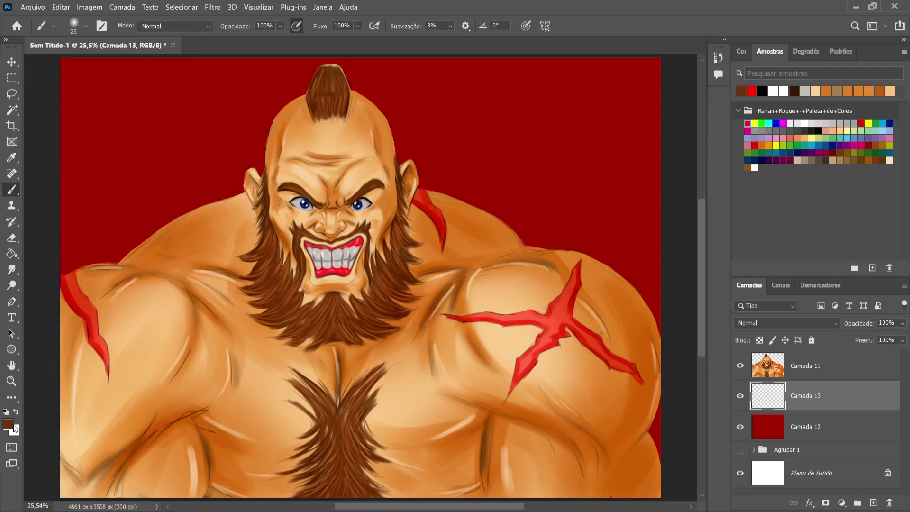
pyautogui.press('i')
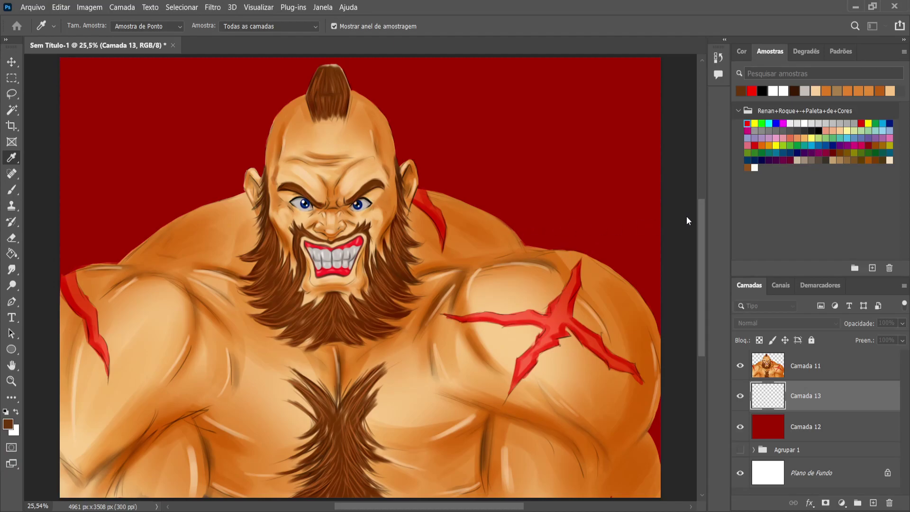
pyautogui.press('b')
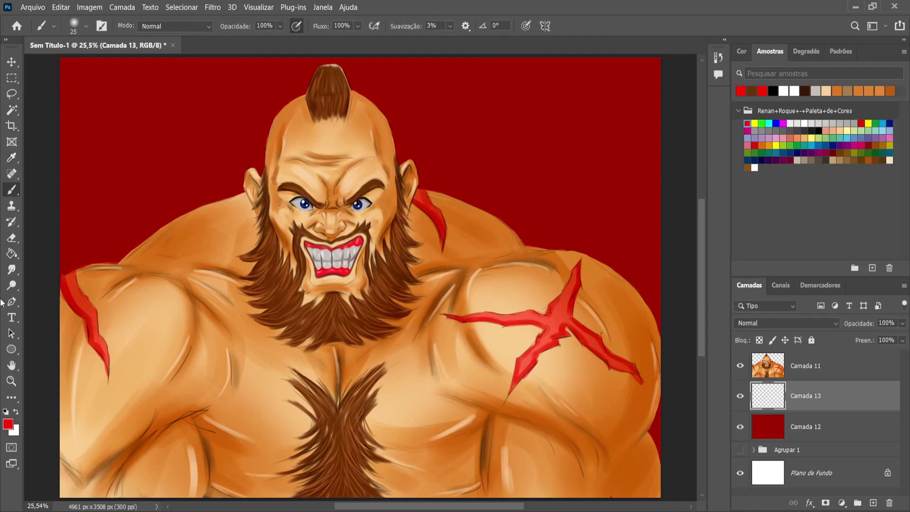
pyautogui.press('i')
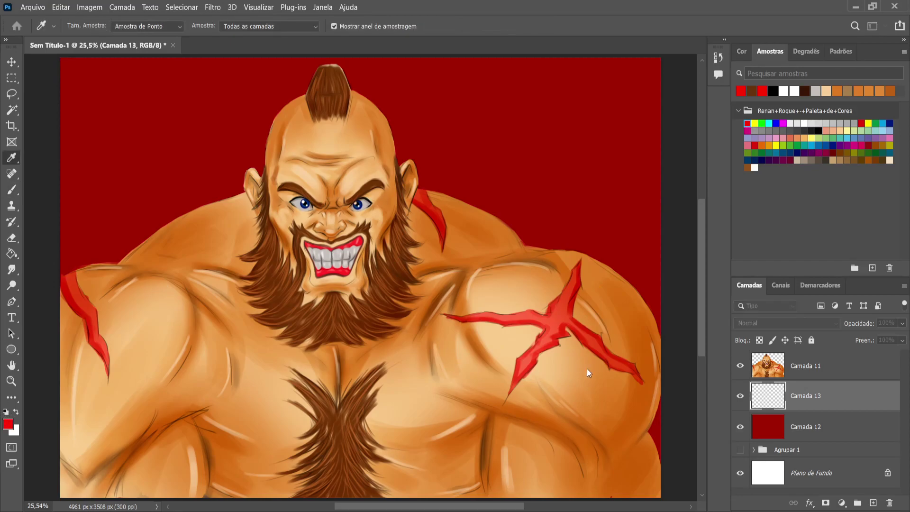
pyautogui.press('b')
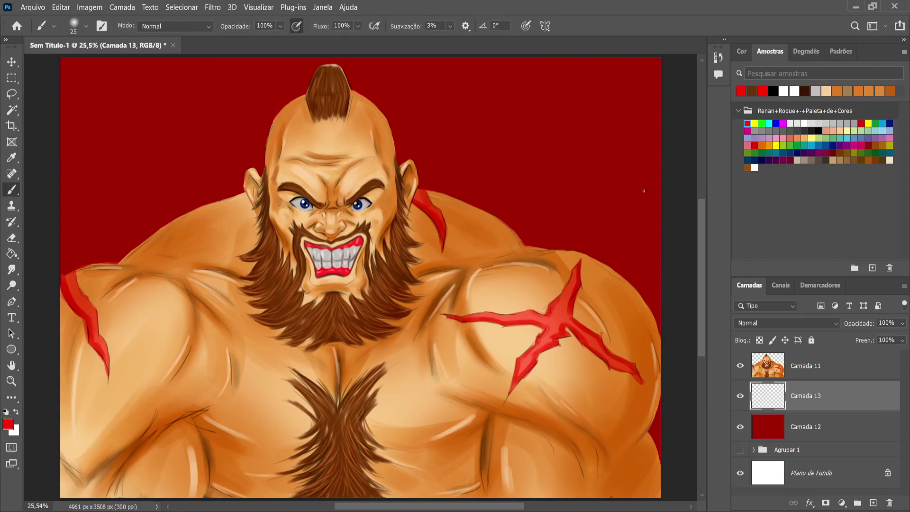
# Darken the solid red background layer further to a deep maroon
pyautogui.click(866, 441)
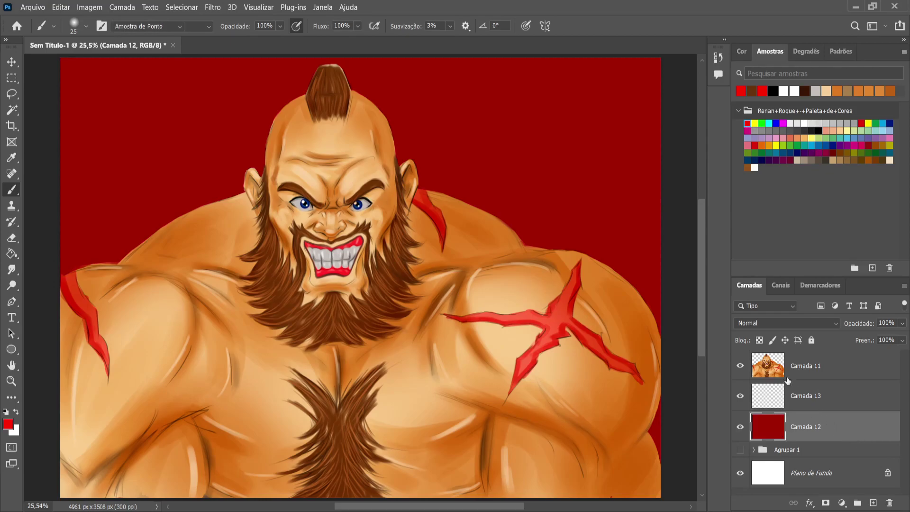
pyautogui.press('i')
pyautogui.moveTo(663, 239); pyautogui.dragTo(658, 238)
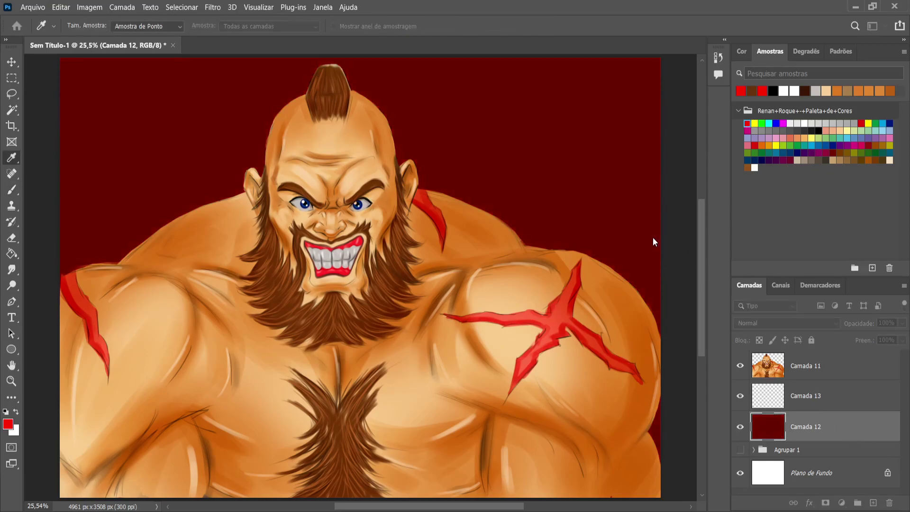
pyautogui.press('b')
# Paint a bright red glow behind the head on the empty layer with a very large soft brush, about 3900 px
pyautogui.click(822, 396)
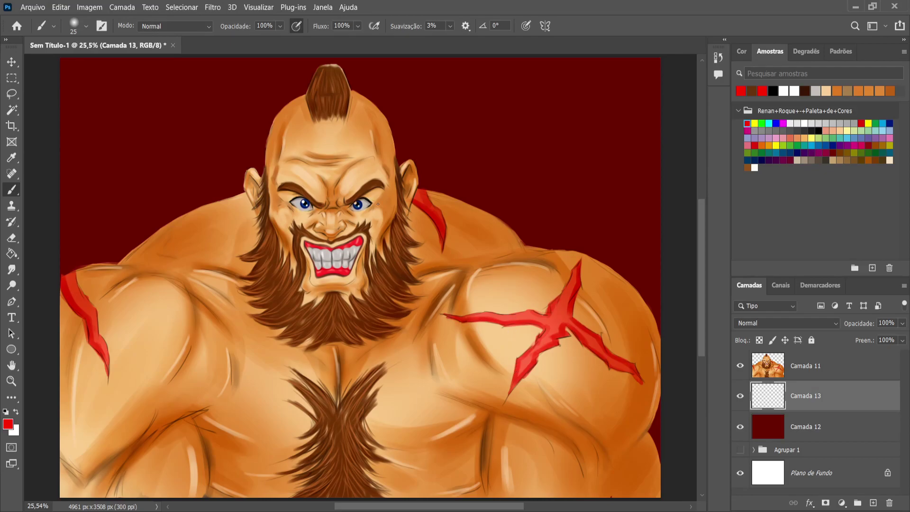
pyautogui.press(']')
pyautogui.press(']')
pyautogui.press(']')
pyautogui.press(']')
pyautogui.press(']')
pyautogui.press(']')
pyautogui.press(']')
pyautogui.press(']')
pyautogui.press(']')
pyautogui.press(']')
pyautogui.press(']')
pyautogui.press(']')
pyautogui.press(']')
pyautogui.press(']')
pyautogui.press(']')
pyautogui.press(']')
pyautogui.press(']')
pyautogui.press(']')
pyautogui.press(']')
pyautogui.press(']')
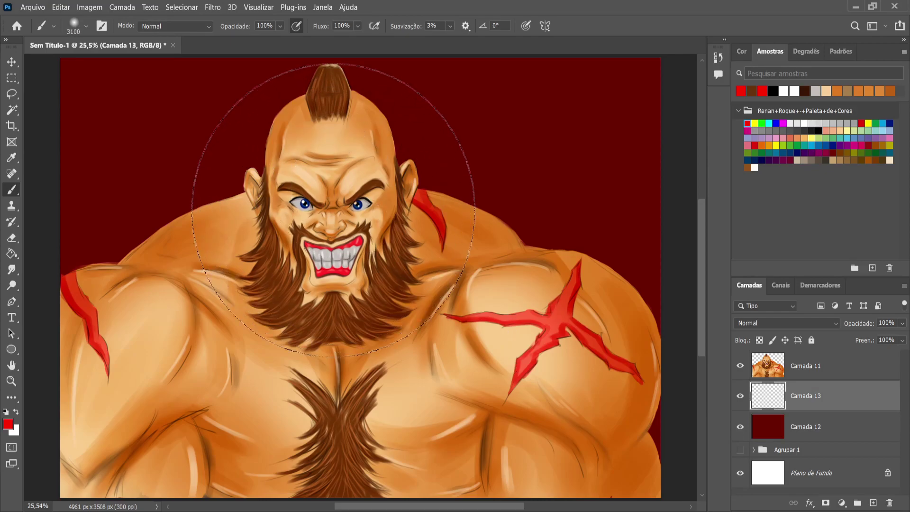
pyautogui.click(326, 219)
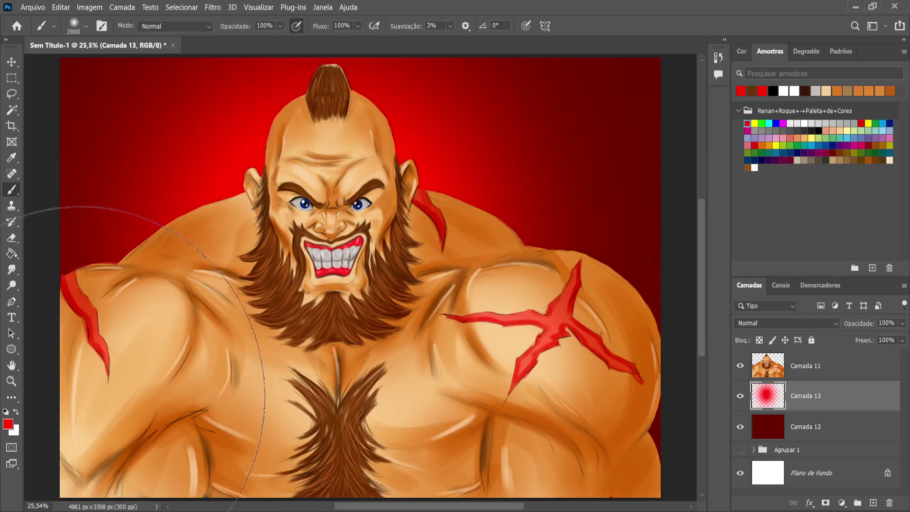
# Add a light pink glow behind the head and both shoulders with a soft 2600 px brush
pyautogui.click(10, 422)
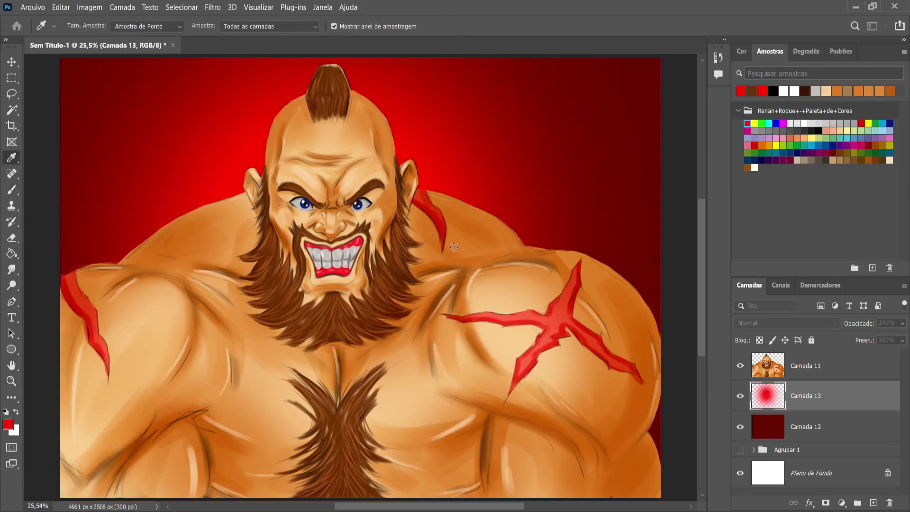
pyautogui.click(478, 232)
pyautogui.click(664, 215)
pyautogui.press('[')
pyautogui.press('[')
pyautogui.press('[')
pyautogui.press('[')
pyautogui.press('[')
pyautogui.press('[')
pyautogui.press('[')
pyautogui.press('[')
pyautogui.press('[')
pyautogui.press('[')
pyautogui.click(330, 239)
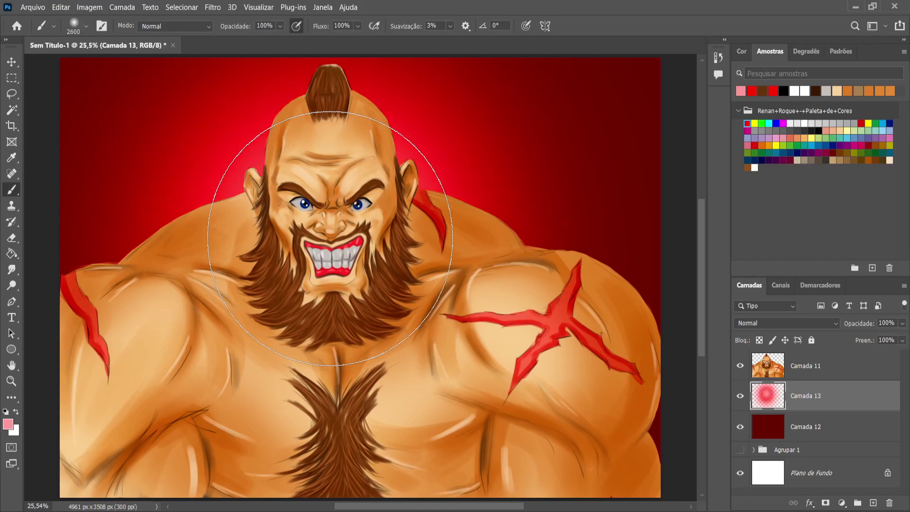
pyautogui.click(327, 236)
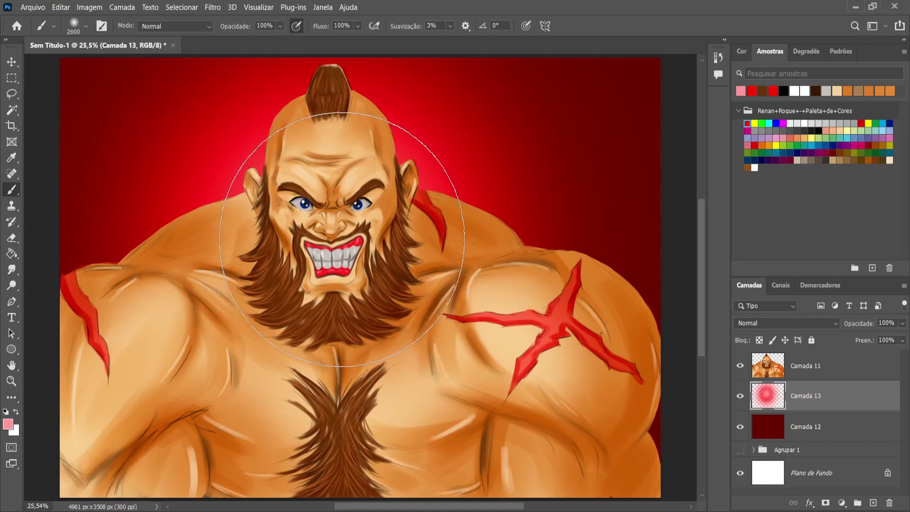
pyautogui.click(337, 242)
pyautogui.click(149, 346)
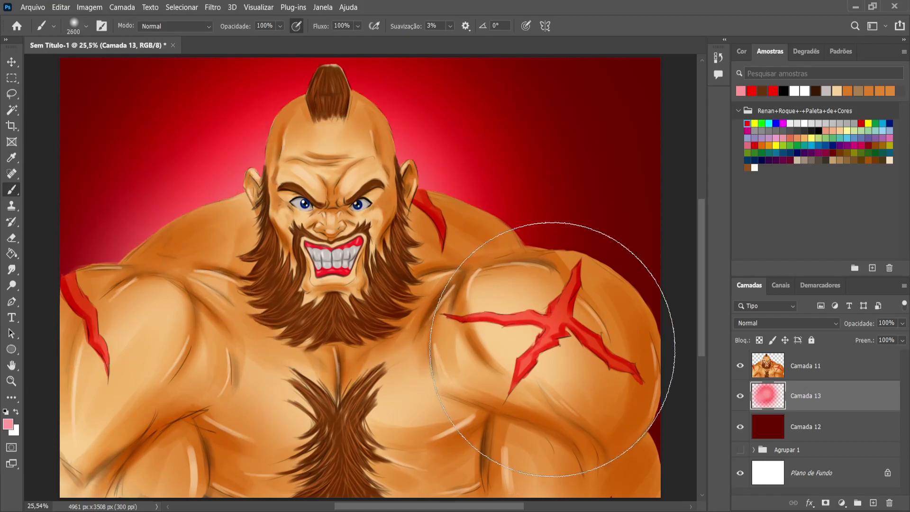
pyautogui.click(553, 349)
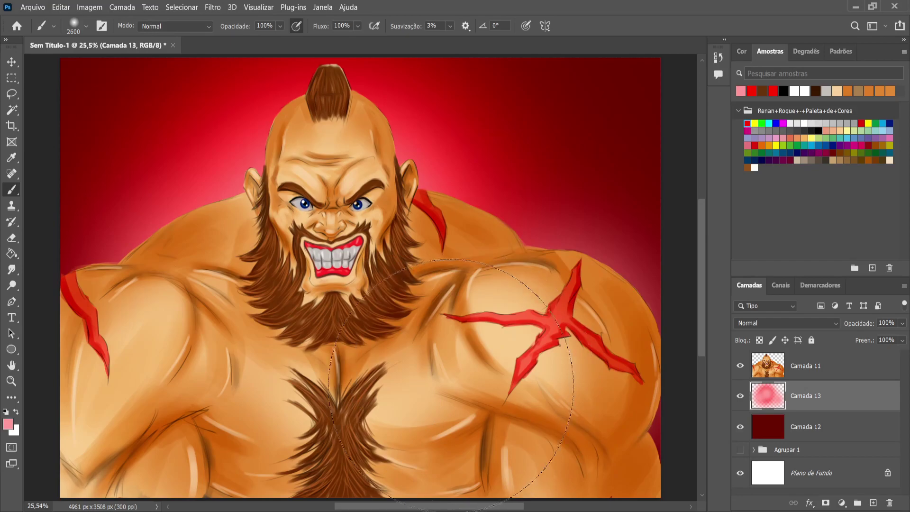
# Try the Divisão blend mode on the pink glow layer and darken the solid background layer beneath it to a near-black red
pyautogui.click(12, 61)
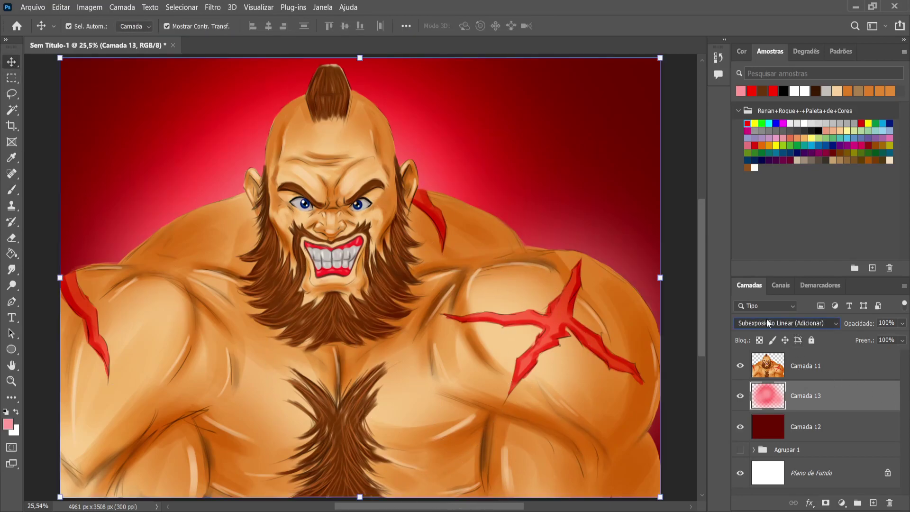
pyautogui.click(755, 306)
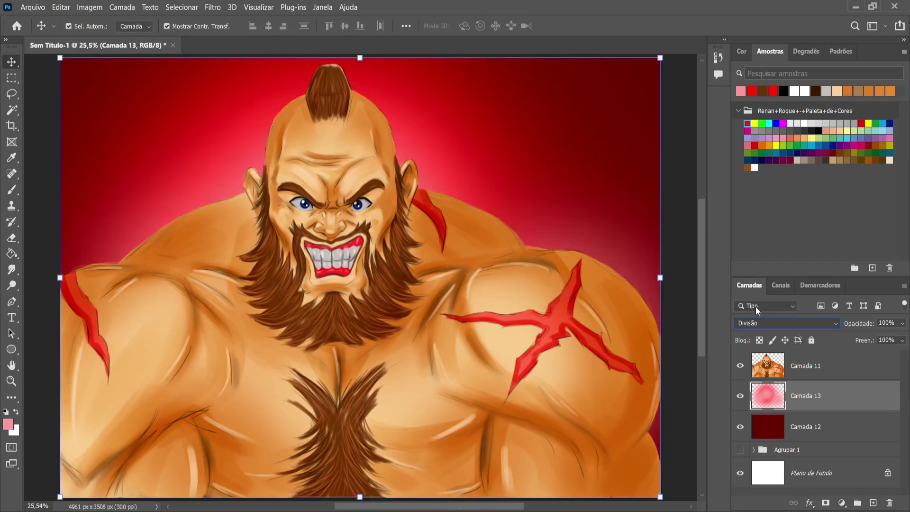
pyautogui.click(815, 426)
pyautogui.press('i')
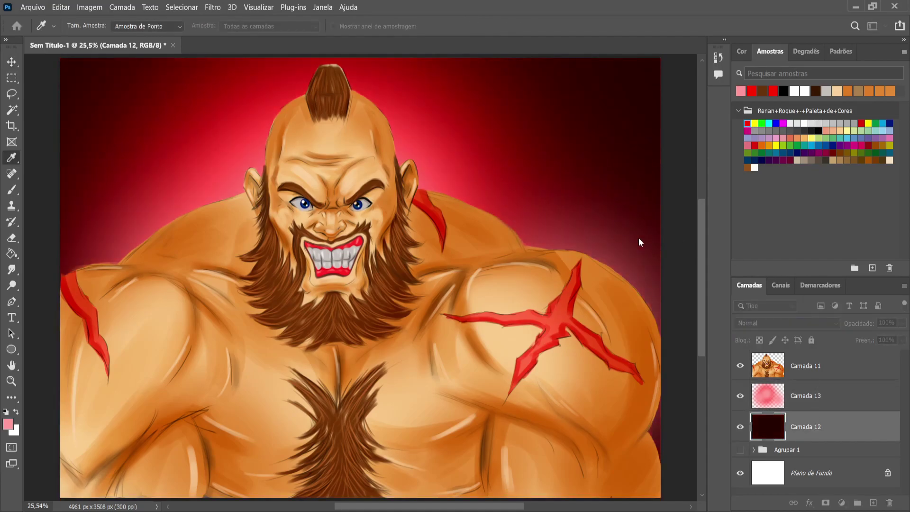
pyautogui.press('v')
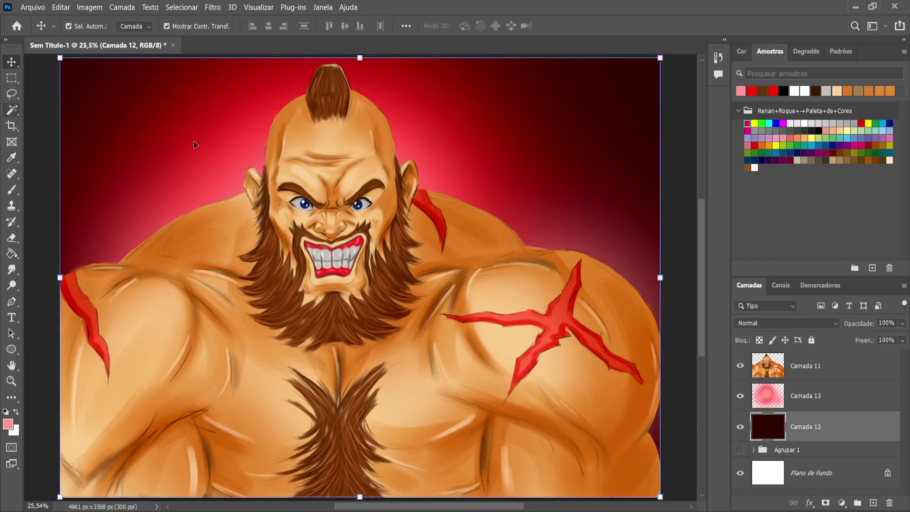
# Create a new layer above the character layer and clip it to the character
pyautogui.click(791, 376)
pyautogui.click(873, 503)
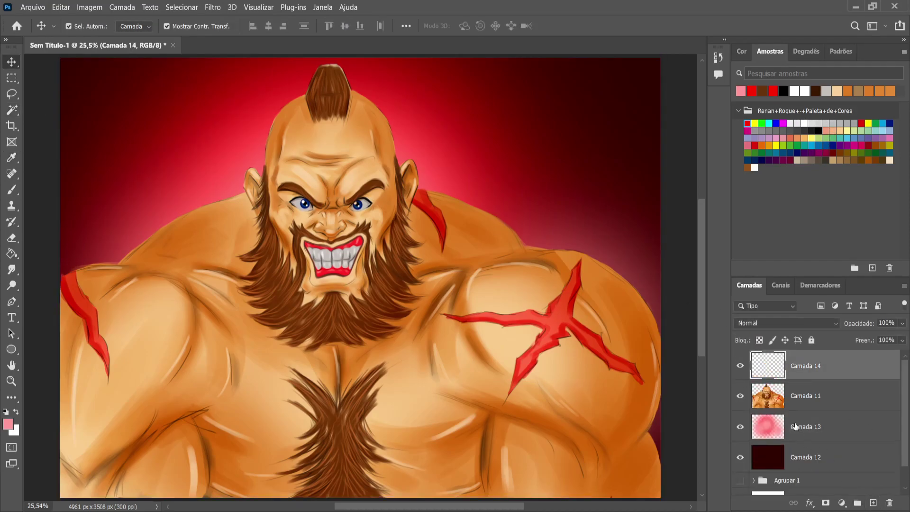
pyautogui.keyDown('alt'); pyautogui.click(785, 382); pyautogui.keyUp('alt')
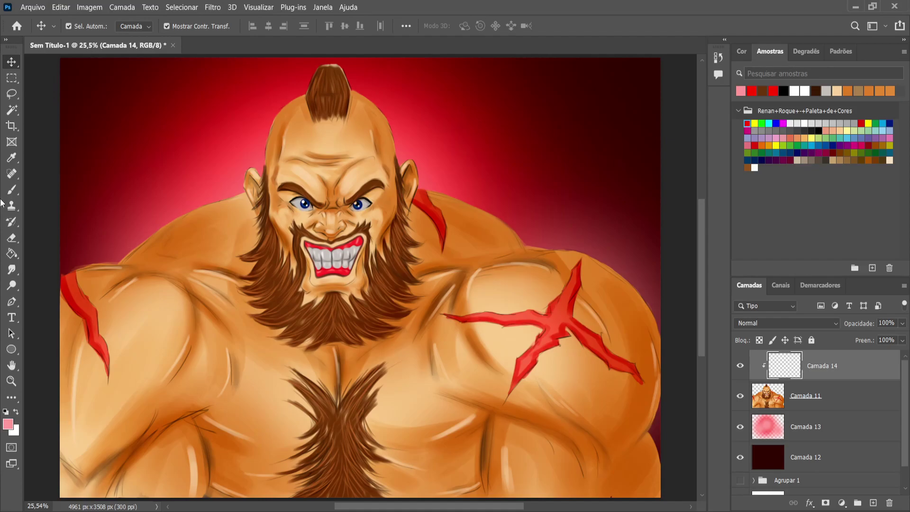
# Choose a dark grey brush colour and set the clipped layer's blend mode to Multiplicação
pyautogui.press('i')
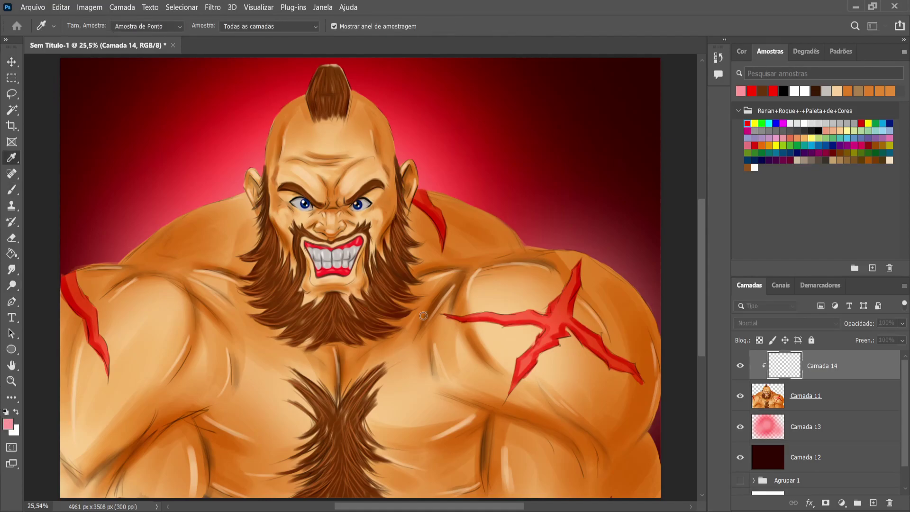
pyautogui.click(675, 218)
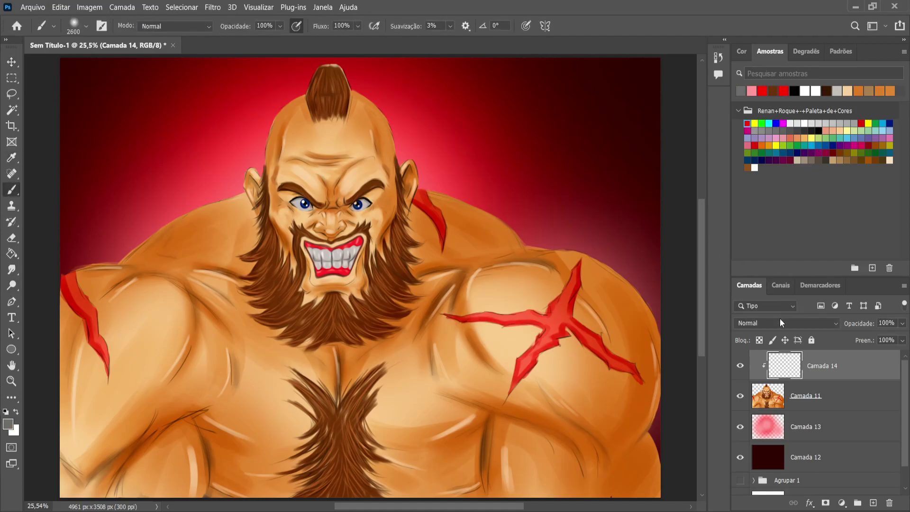
pyautogui.click(780, 320)
pyautogui.click(760, 250)
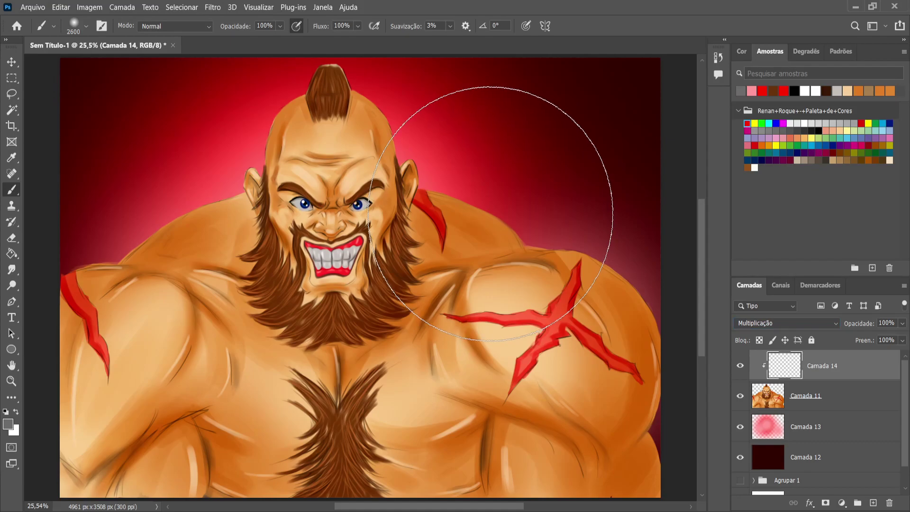
# Shade both shoulders, the arms and the lower chest with a soft 1700 px dark grey brush
pyautogui.press('[')
pyautogui.press('[')
pyautogui.press('[')
pyautogui.press('[')
pyautogui.press('[')
pyautogui.press('[')
pyautogui.press('[')
pyautogui.press('[')
pyautogui.press('[')
pyautogui.press('[')
pyautogui.press('[')
pyautogui.press('[')
pyautogui.press(']')
pyautogui.press(']')
pyautogui.press(']')
pyautogui.moveTo(587, 238)
pyautogui.mouseDown()
pyautogui.moveTo(576, 255)
pyautogui.moveTo(627, 311)
pyautogui.moveTo(633, 426)
pyautogui.moveTo(576, 450)
pyautogui.mouseUp()
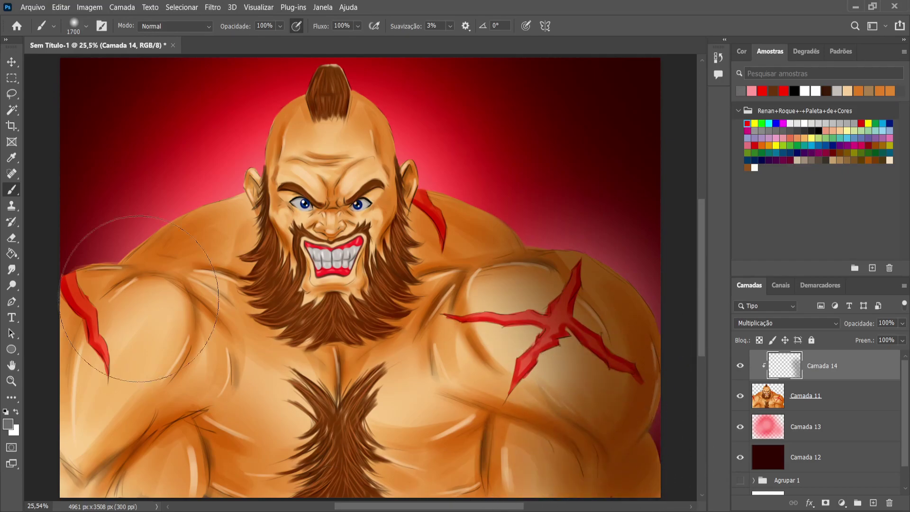
pyautogui.moveTo(59, 271)
pyautogui.mouseDown()
pyautogui.moveTo(44, 342)
pyautogui.moveTo(55, 385)
pyautogui.mouseUp()
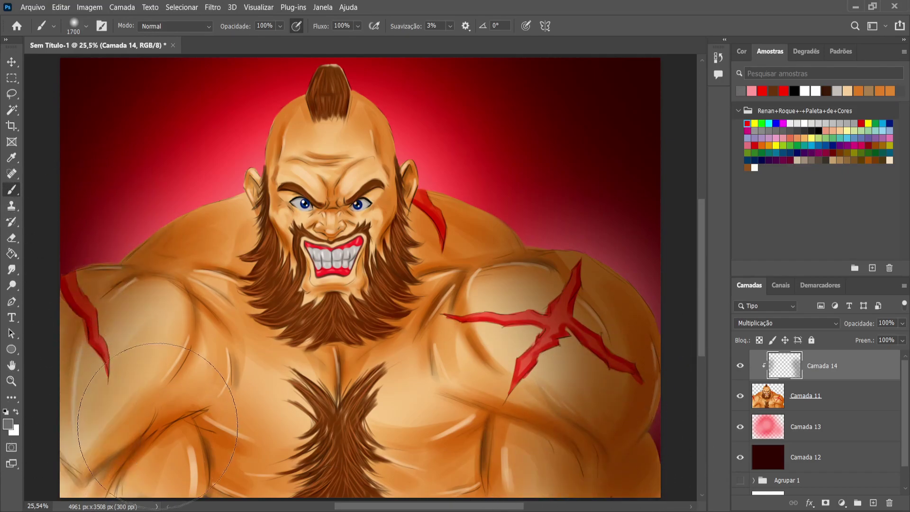
pyautogui.moveTo(179, 449); pyautogui.dragTo(202, 450)
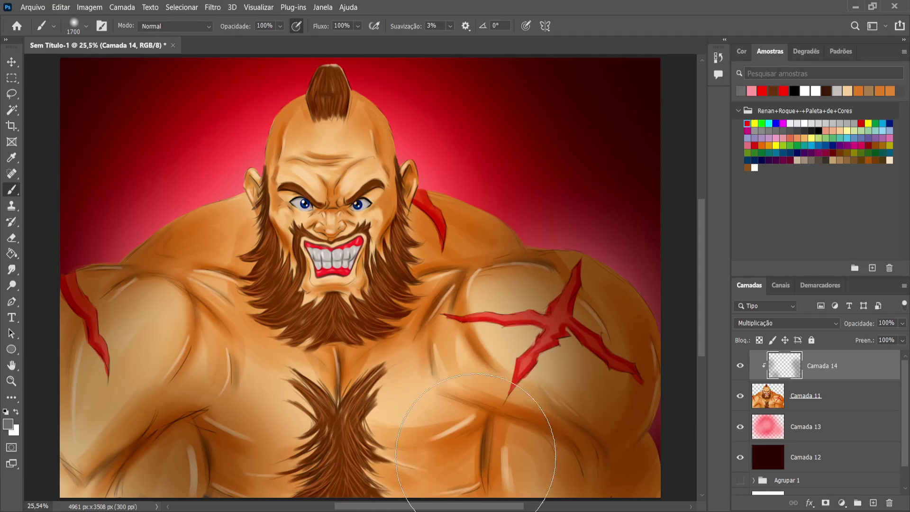
pyautogui.moveTo(478, 465); pyautogui.dragTo(474, 454)
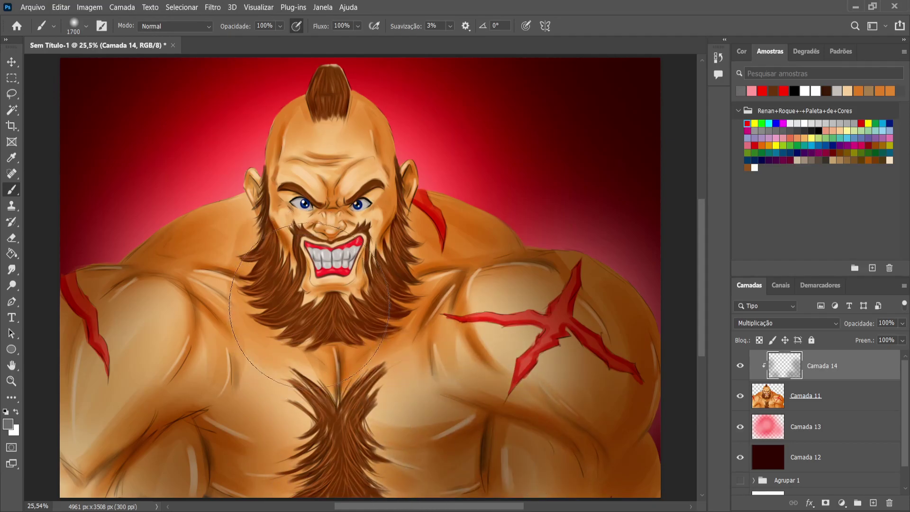
# Shade both sides of the neck and the beard with a smaller soft brush
pyautogui.press('[')
pyautogui.press('[')
# Darken the area around the nose and eyes and the temple beside the ear with a small soft brush
pyautogui.press('[')
pyautogui.press('[')
pyautogui.press('[')
pyautogui.press('[')
pyautogui.press('[')
pyautogui.press('[')
pyautogui.press('[')
pyautogui.press('[')
pyautogui.press('[')
pyautogui.press('[')
pyautogui.press('[')
pyautogui.press('[')
pyautogui.press('[')
pyautogui.moveTo(248, 208); pyautogui.dragTo(258, 256)
pyautogui.moveTo(404, 230)
pyautogui.mouseDown()
pyautogui.moveTo(414, 294)
pyautogui.moveTo(397, 317)
pyautogui.moveTo(361, 324)
pyautogui.moveTo(408, 291)
pyautogui.moveTo(365, 338)
pyautogui.moveTo(284, 337)
pyautogui.moveTo(253, 314)
pyautogui.moveTo(243, 284)
pyautogui.moveTo(278, 320)
pyautogui.moveTo(299, 323)
pyautogui.moveTo(330, 296)
pyautogui.moveTo(335, 320)
pyautogui.moveTo(358, 313)
pyautogui.mouseUp()
pyautogui.press('[')
pyautogui.press('[')
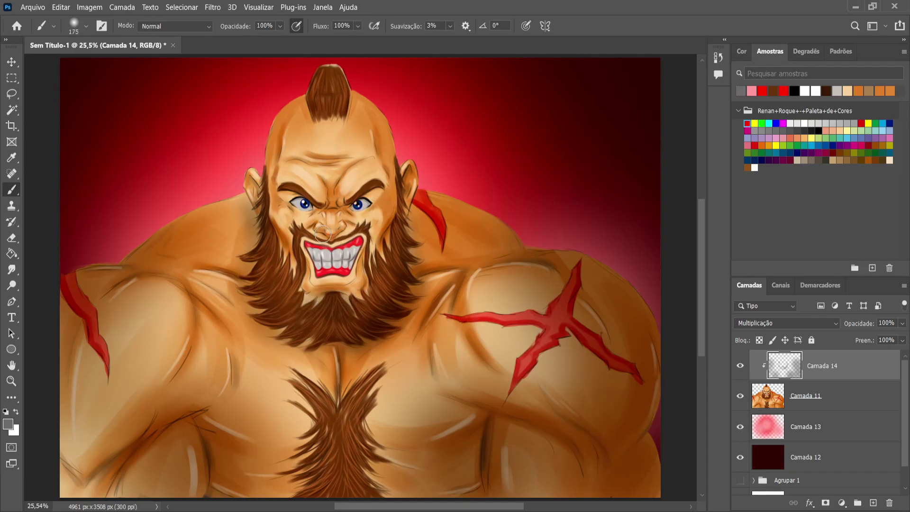
pyautogui.moveTo(318, 229)
pyautogui.mouseDown()
pyautogui.moveTo(337, 231)
pyautogui.moveTo(334, 204)
pyautogui.moveTo(364, 192)
pyautogui.moveTo(352, 199)
pyautogui.mouseUp()
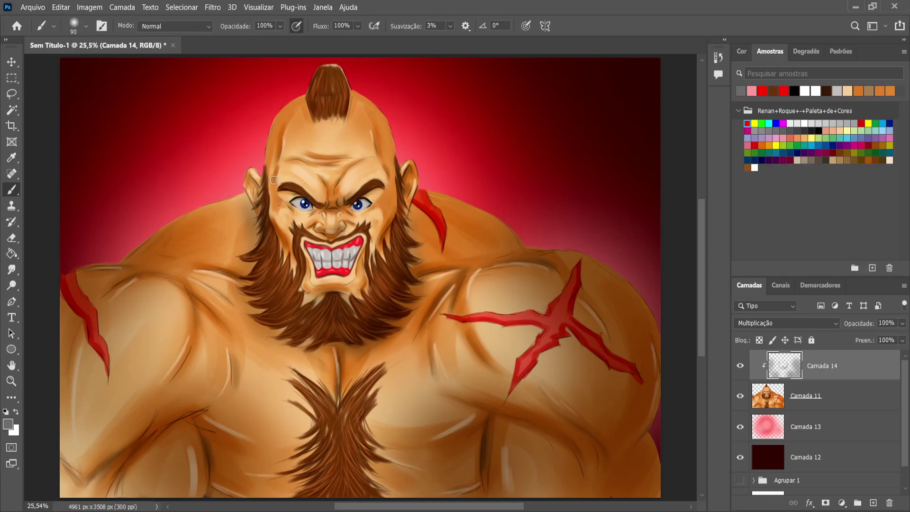
pyautogui.moveTo(276, 196); pyautogui.dragTo(274, 140)
# Shade both outer sides of the bald head with a soft 300 px brush
pyautogui.press(']')
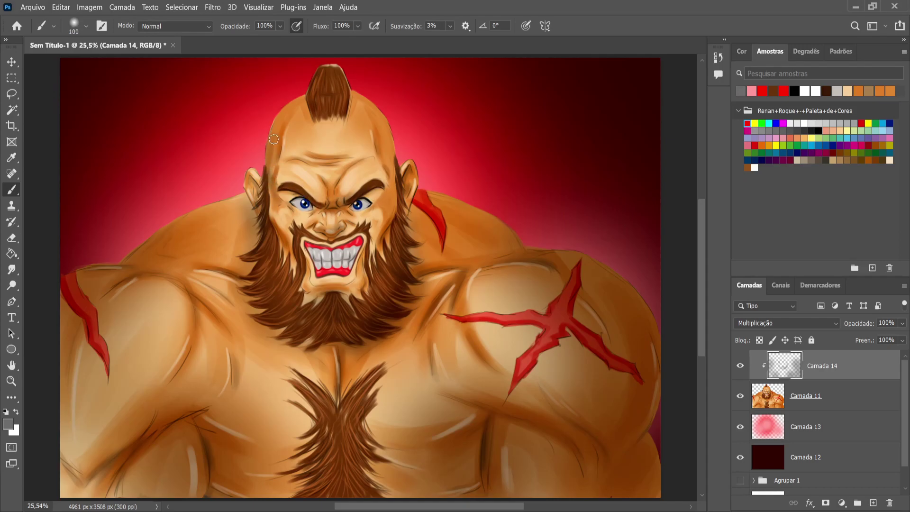
pyautogui.press(']')
pyautogui.press(']')
pyautogui.press(']')
pyautogui.press(']')
pyautogui.press(']')
pyautogui.moveTo(263, 172); pyautogui.dragTo(278, 113)
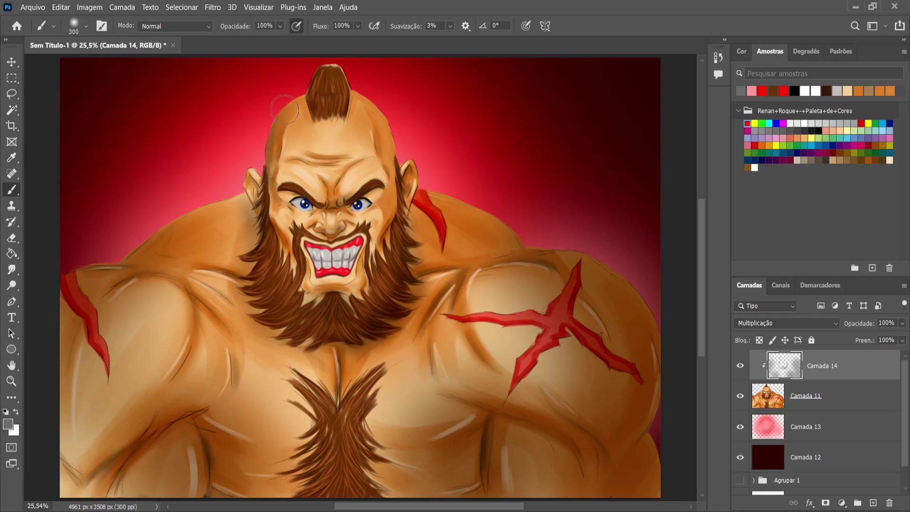
pyautogui.moveTo(362, 89); pyautogui.dragTo(399, 181)
# Shade the brow, the scalp beneath the mohawk, the chin under the lip and the nose with a 150 px brush
pyautogui.press('[')
pyautogui.press('[')
pyautogui.press('[')
pyautogui.press('[')
pyautogui.moveTo(324, 177)
pyautogui.mouseDown()
pyautogui.moveTo(338, 191)
pyautogui.moveTo(334, 175)
pyautogui.moveTo(336, 186)
pyautogui.moveTo(313, 169)
pyautogui.moveTo(332, 167)
pyautogui.moveTo(302, 152)
pyautogui.moveTo(351, 151)
pyautogui.mouseUp()
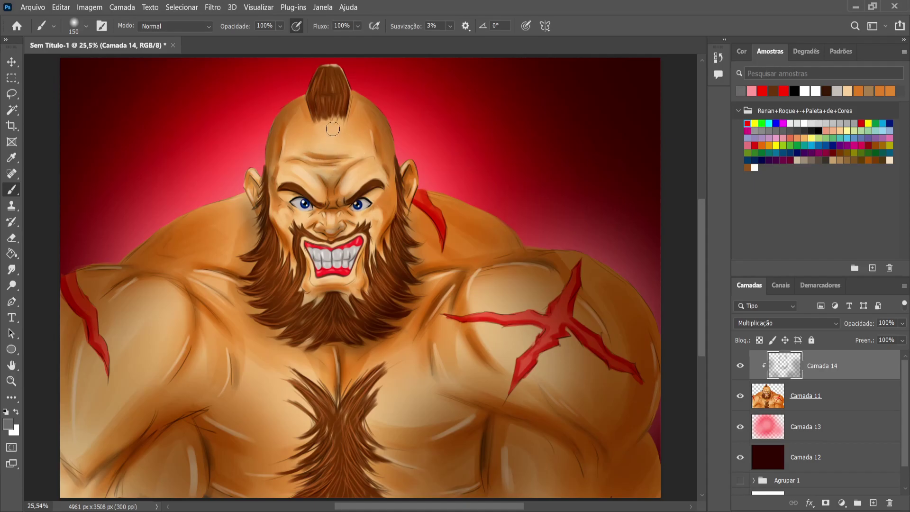
pyautogui.moveTo(326, 115); pyautogui.dragTo(349, 111)
pyautogui.moveTo(330, 297)
pyautogui.mouseDown()
pyautogui.moveTo(312, 298)
pyautogui.moveTo(347, 299)
pyautogui.mouseUp()
pyautogui.moveTo(327, 235)
pyautogui.mouseDown()
pyautogui.moveTo(320, 237)
pyautogui.moveTo(338, 232)
pyautogui.moveTo(319, 228)
pyautogui.mouseUp()
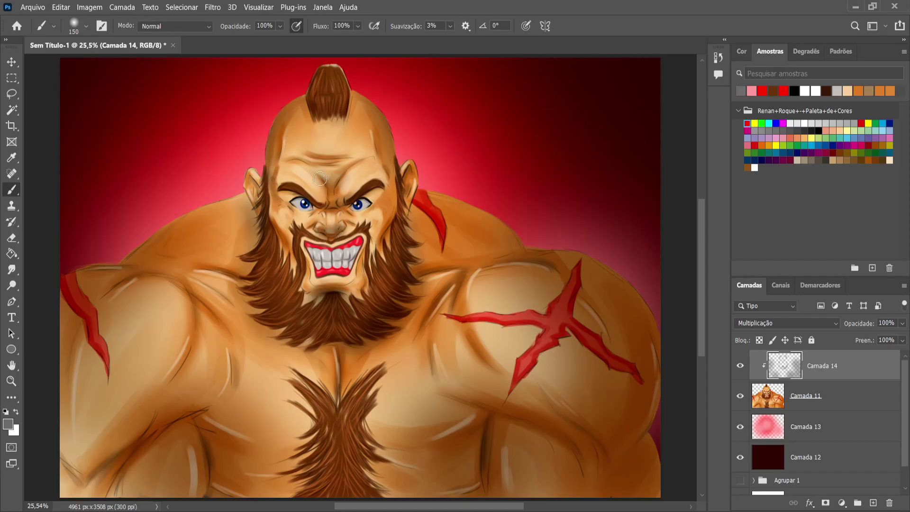
# Lighten the shading on the nose with a soft 150 px eraser whose opacity, not size, follows pen pressure
pyautogui.press('e')
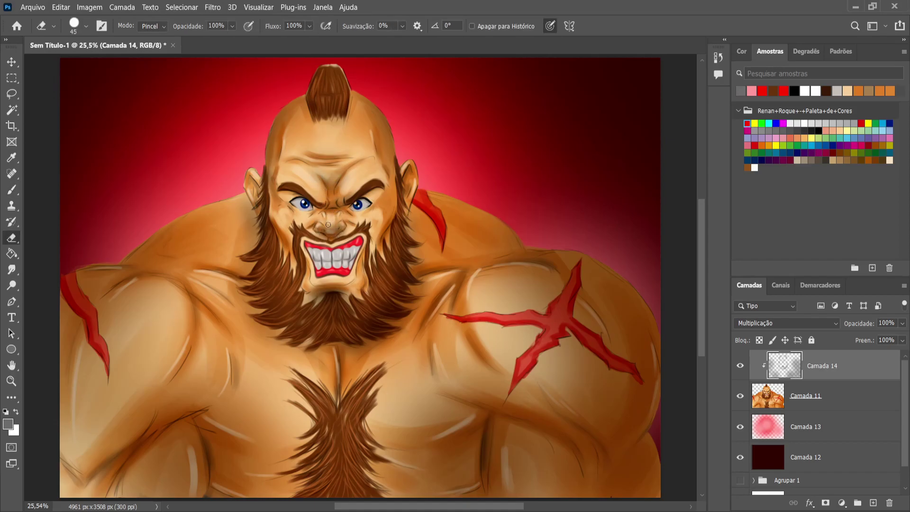
pyautogui.click(248, 26)
pyautogui.click(551, 27)
pyautogui.press(']')
pyautogui.press(']')
pyautogui.press(']')
pyautogui.moveTo(323, 225)
pyautogui.mouseDown()
pyautogui.moveTo(331, 222)
pyautogui.moveTo(323, 222)
pyautogui.mouseUp()
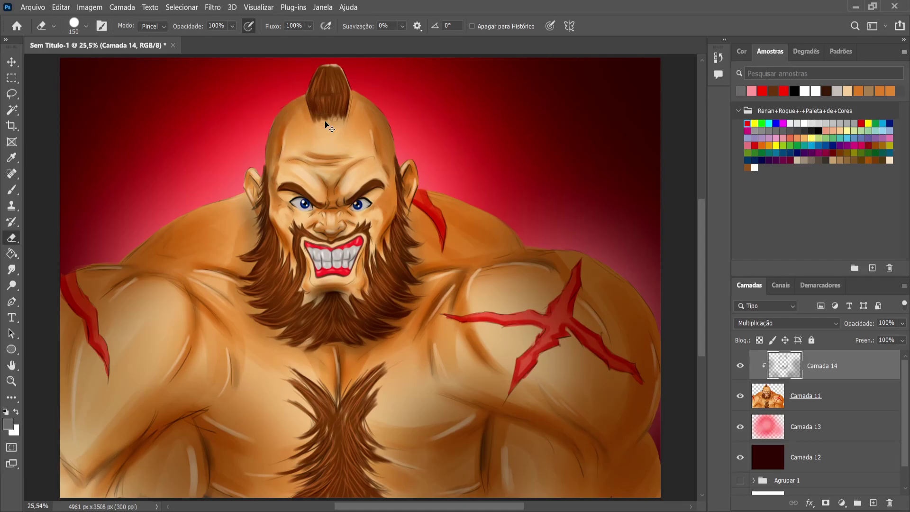
pyautogui.hotkey('shift', '[')
pyautogui.hotkey('shift', '[')
pyautogui.hotkey('shift', '[')
pyautogui.hotkey('shift', '[')
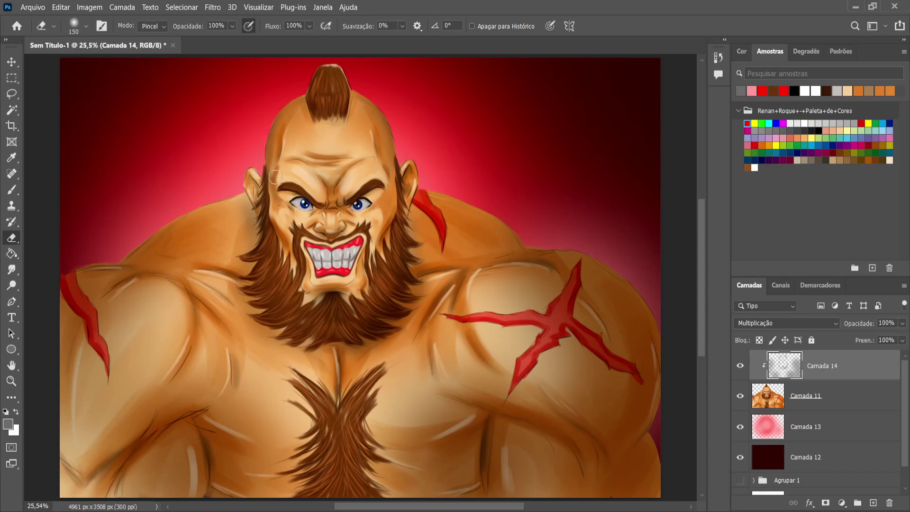
# Merge the clipped multiply shading layer down into the character layer
pyautogui.moveTo(903, 325); pyautogui.dragTo(898, 338)
pyautogui.hotkey('ctrl', 'e')
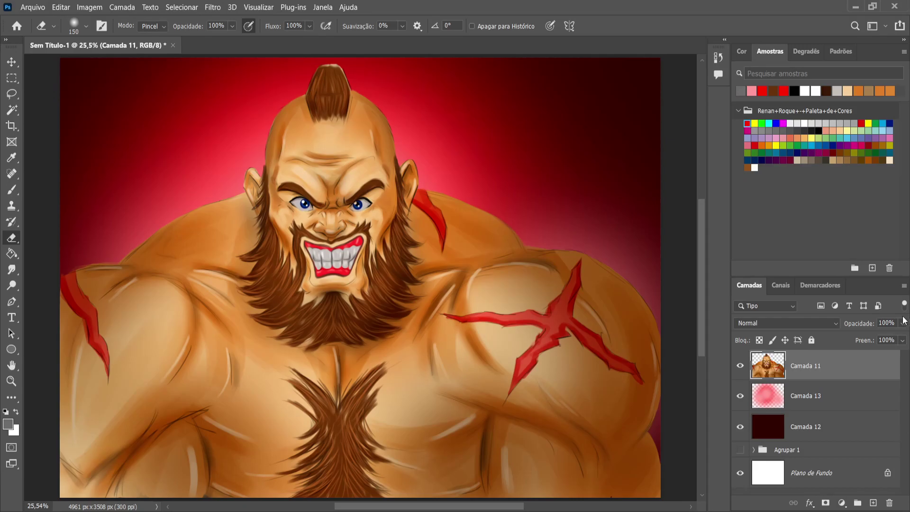